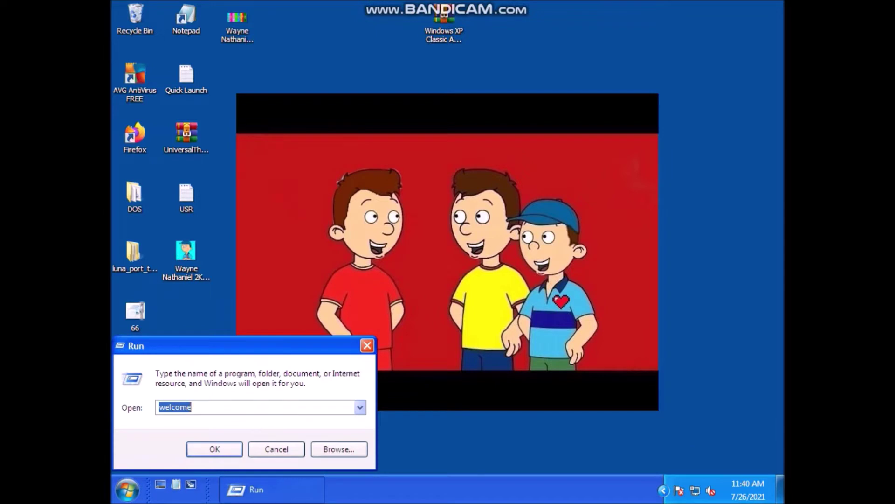
Step: Check the Windows version and license terms with winver, then close both windows
{"action": "type", "text": "nver"}
{"action": "key", "text": "Return"}
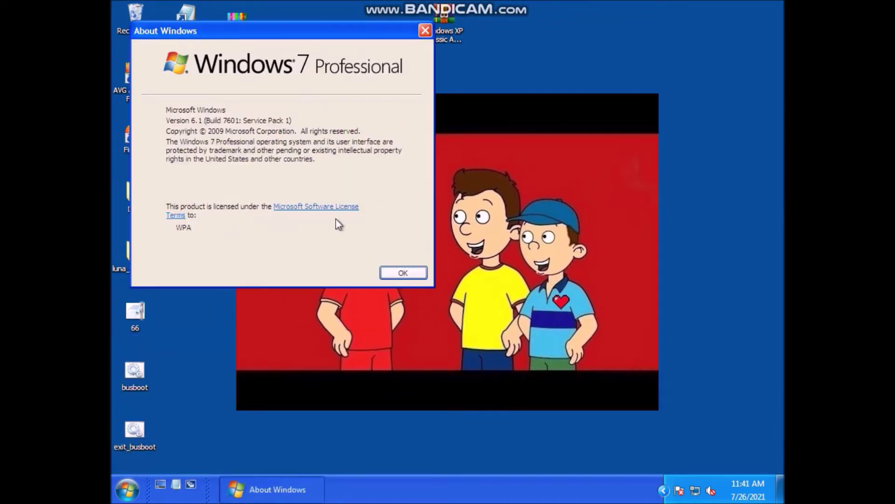
{"action": "left_click", "coordinate": [336, 206]}
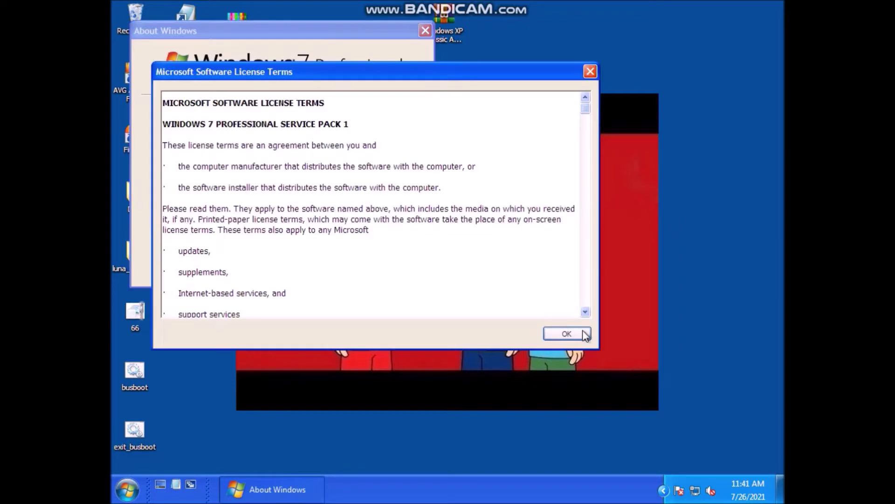
{"action": "left_click", "coordinate": [567, 334]}
{"action": "left_click", "coordinate": [399, 273]}
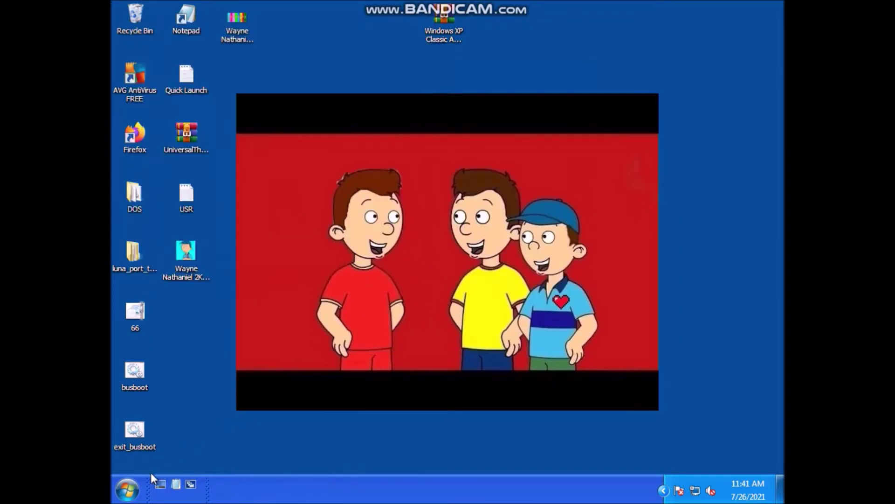
Step: Open Windows 7 Classic.rar in WinRAR from the files (D:) drive via Computer
{"action": "left_click", "coordinate": [126, 489]}
{"action": "left_click", "coordinate": [290, 285]}
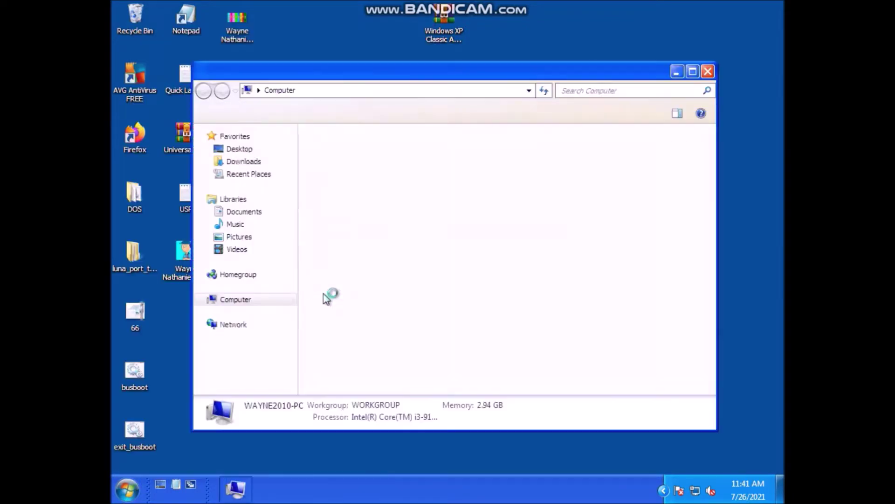
{"action": "double_click", "coordinate": [567, 173]}
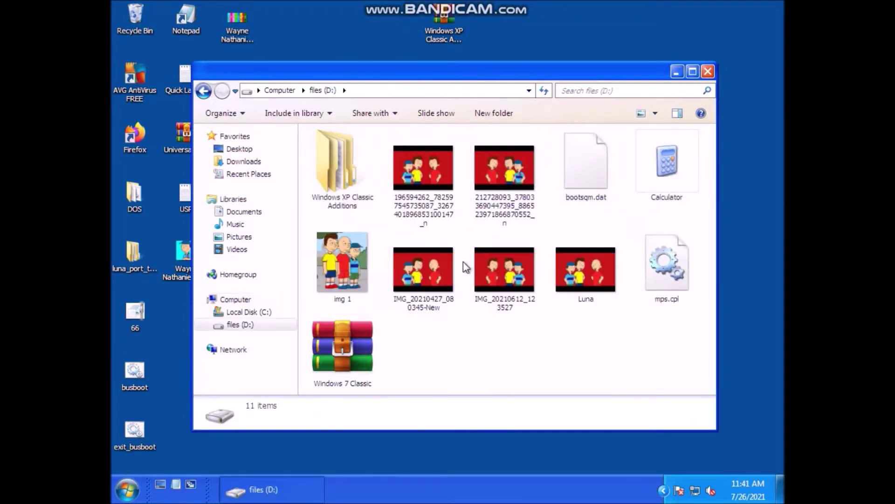
{"action": "double_click", "coordinate": [371, 366]}
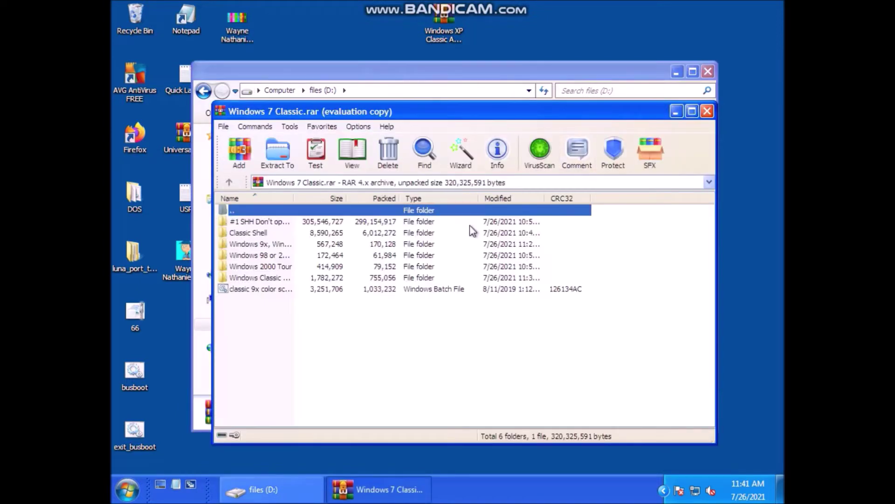
Step: Launch ClassicShellSetup from the archive's Classic Shell folder, entering the archive password
{"action": "left_click", "coordinate": [469, 225]}
{"action": "double_click", "coordinate": [469, 232]}
{"action": "left_click", "coordinate": [470, 235]}
{"action": "double_click", "coordinate": [464, 222]}
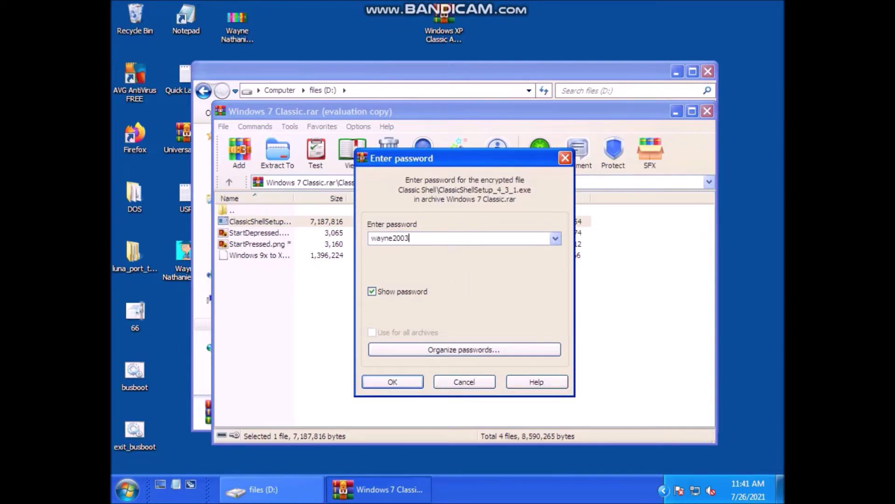
{"action": "key", "text": "Return"}
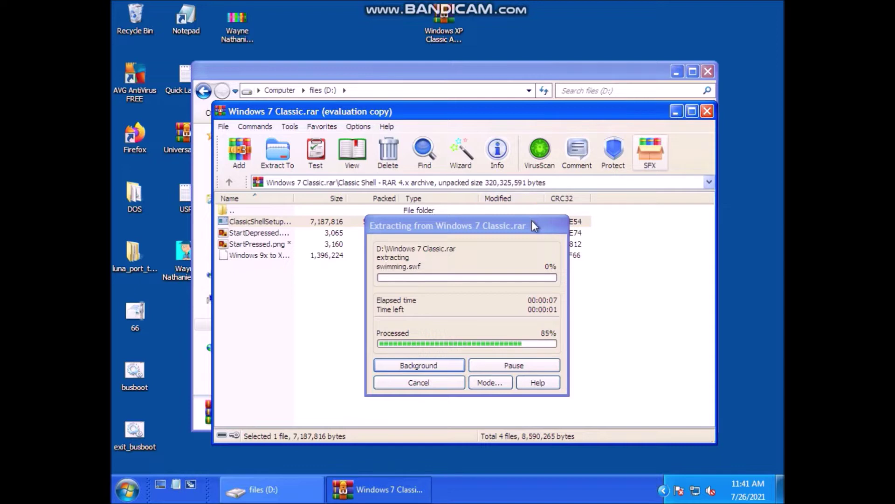
{"action": "left_click_drag", "start_coordinate": [532, 220], "coordinate": [510, 193]}
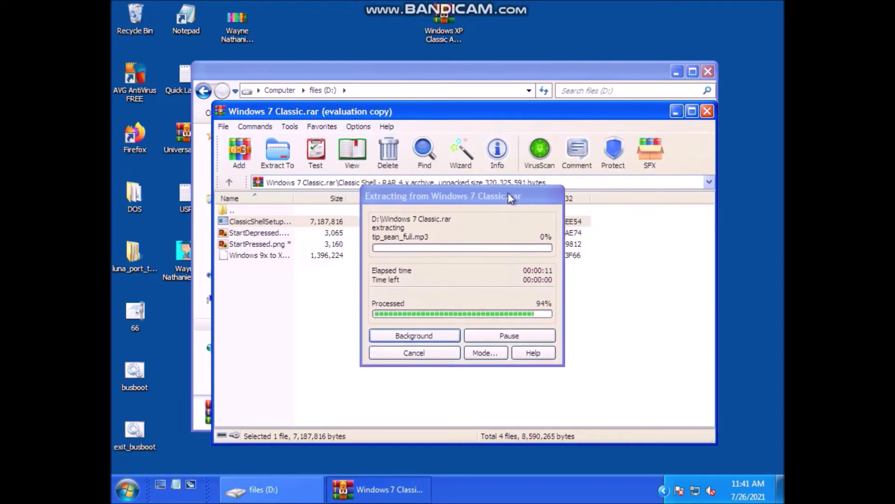
Step: Extract to D:\Windows 7 Classic with the archive password, then close WinRAR
{"action": "left_click", "coordinate": [261, 154]}
{"action": "left_click", "coordinate": [434, 183]}
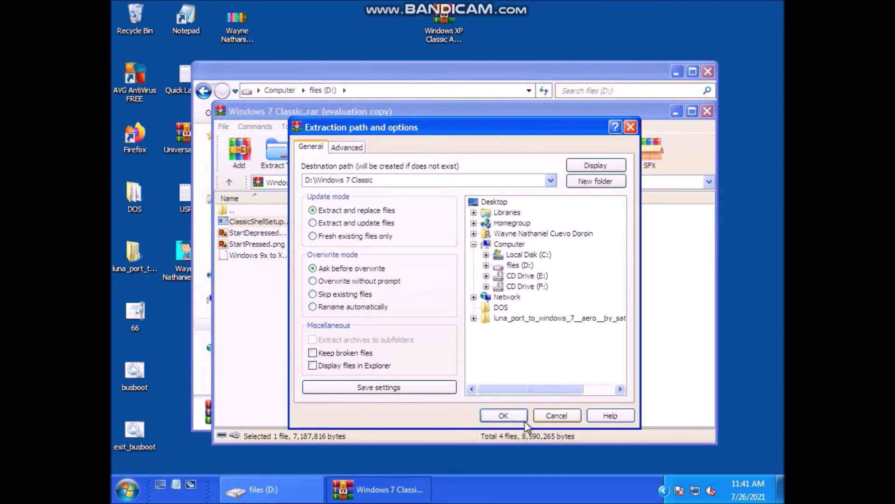
{"action": "left_click", "coordinate": [503, 415]}
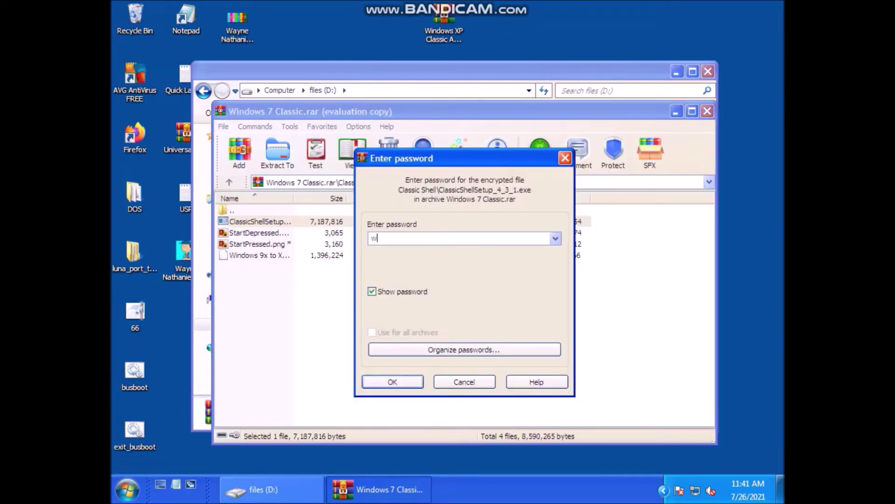
{"action": "key", "text": "Return"}
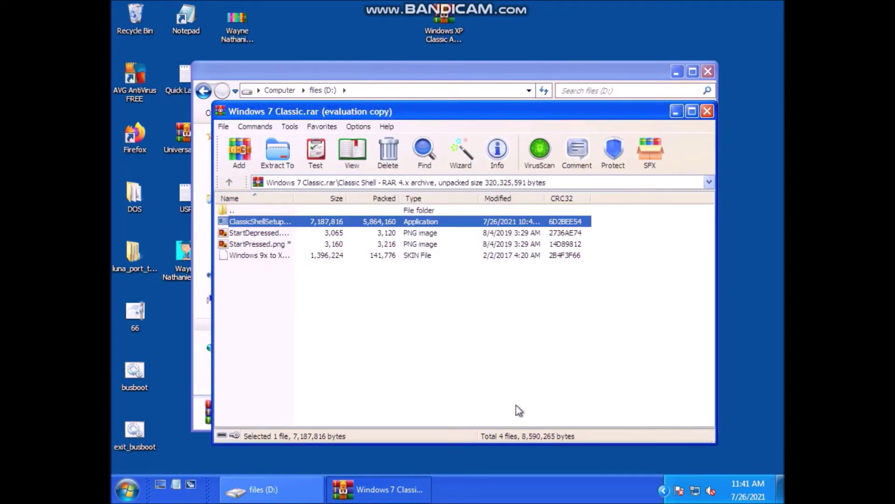
{"action": "left_click", "coordinate": [707, 111]}
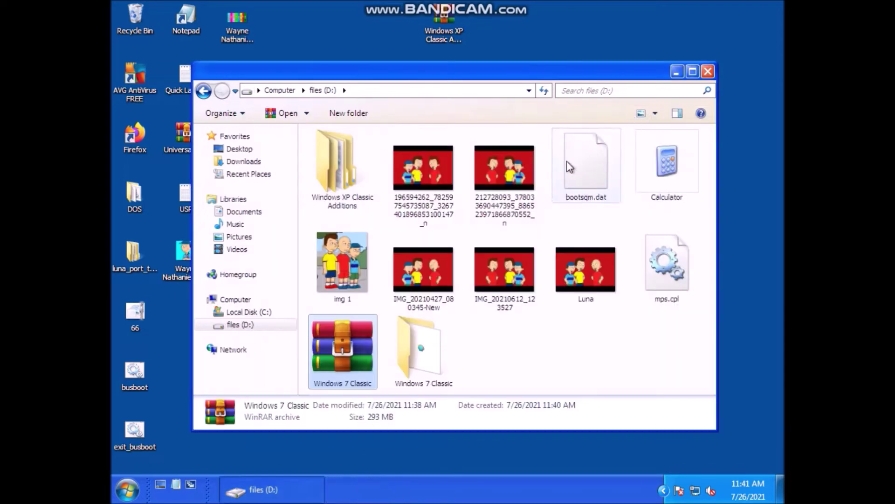
Step: Browse the Windows XP Classic Additions and extracted Windows 7 Classic folders, returning to D:
{"action": "double_click", "coordinate": [359, 161]}
{"action": "double_click", "coordinate": [363, 162]}
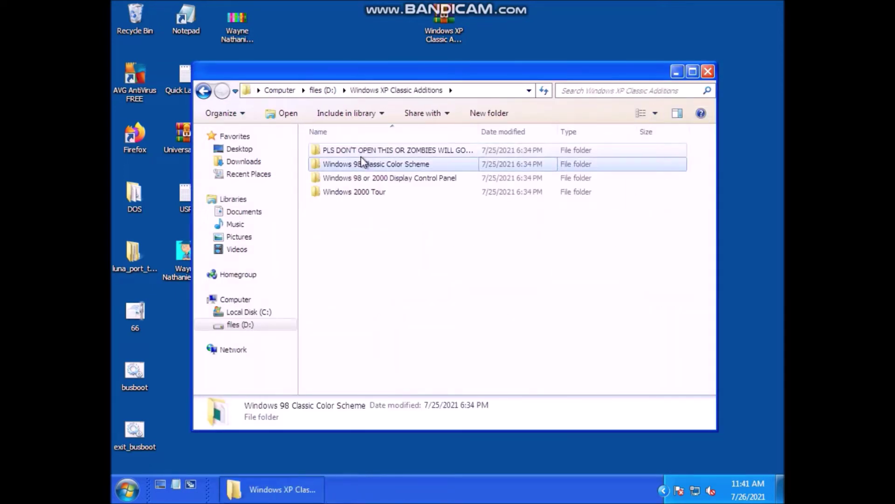
{"action": "key", "text": "BackSpace"}
{"action": "key", "text": "BackSpace"}
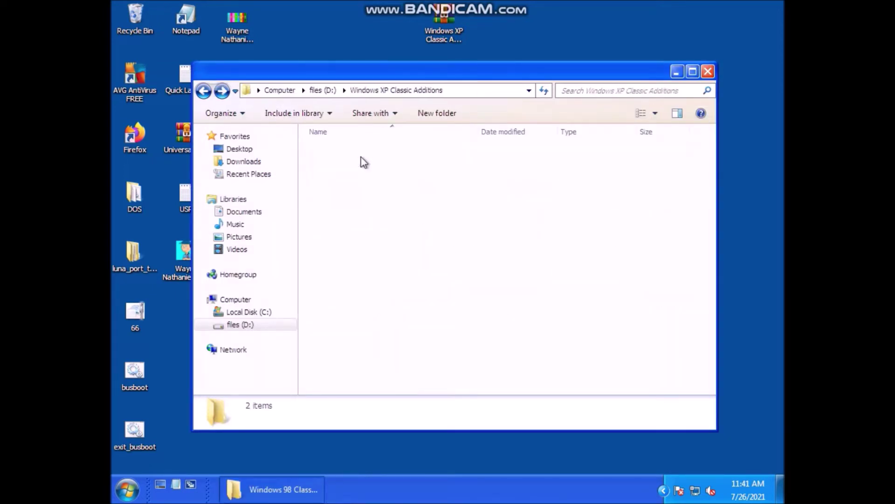
{"action": "key", "text": "Return"}
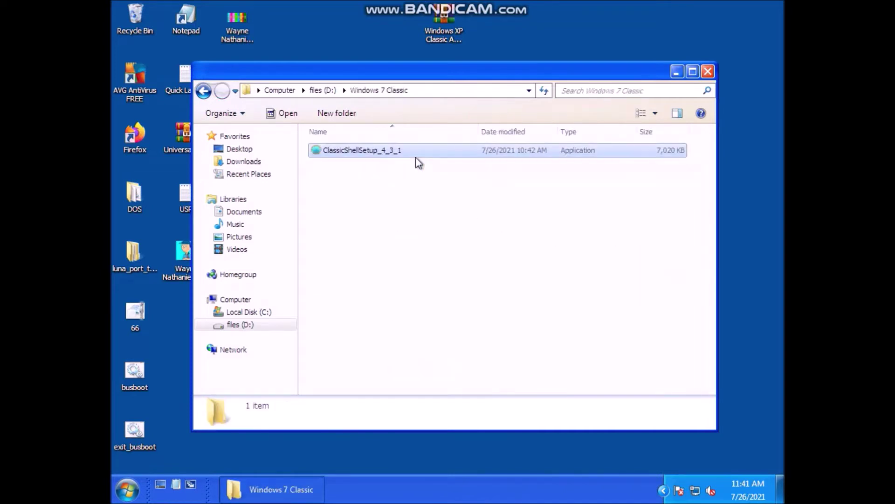
{"action": "left_click", "coordinate": [416, 156]}
{"action": "key", "text": "BackSpace"}
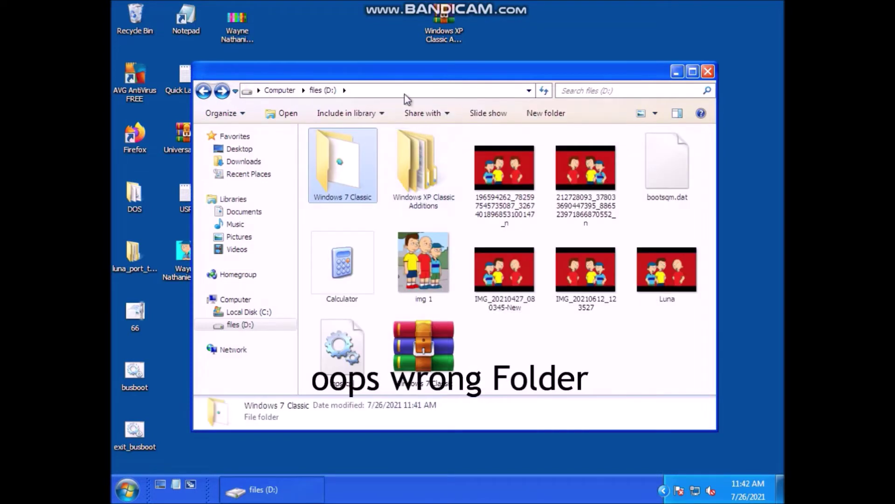
Step: Delete the Windows 7 Classic folder from D: and reopen Windows 7 Classic.rar
{"action": "key", "text": "Delete"}
{"action": "key", "text": "Return"}
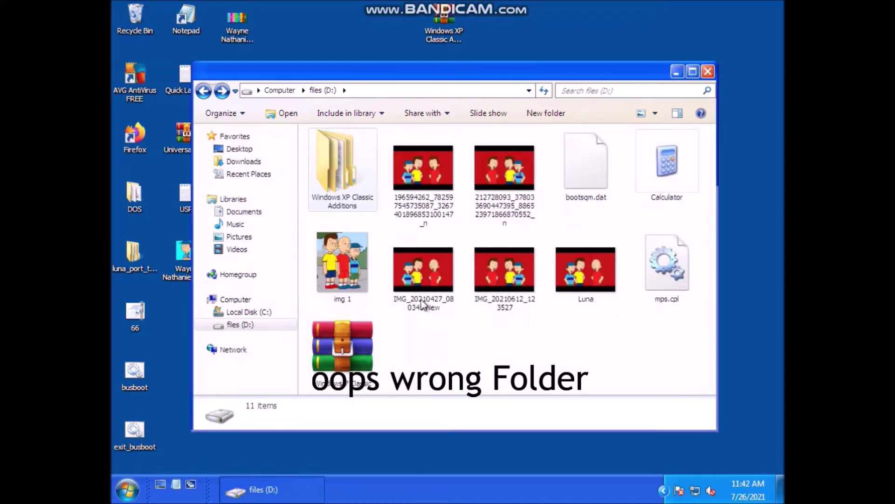
{"action": "double_click", "coordinate": [375, 368]}
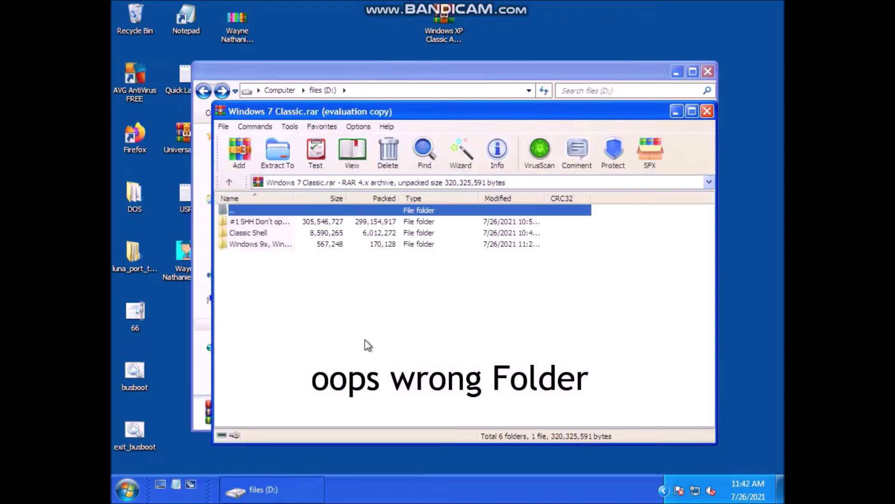
Step: Select all archive contents and extract them to D:\Windows 7 Classic, entering the archive password
{"action": "key", "text": "Down"}
{"action": "left_click_drag", "start_coordinate": [331, 333], "coordinate": [284, 225]}
{"action": "left_click", "coordinate": [277, 152]}
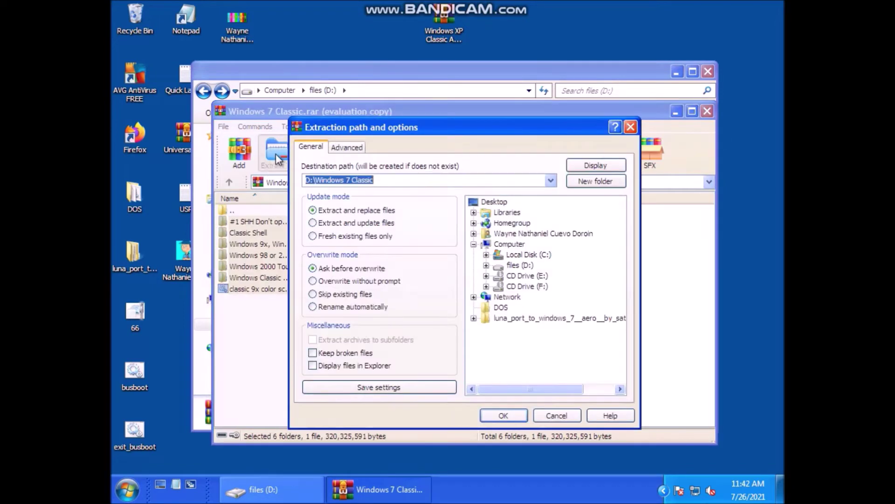
{"action": "left_click", "coordinate": [503, 415]}
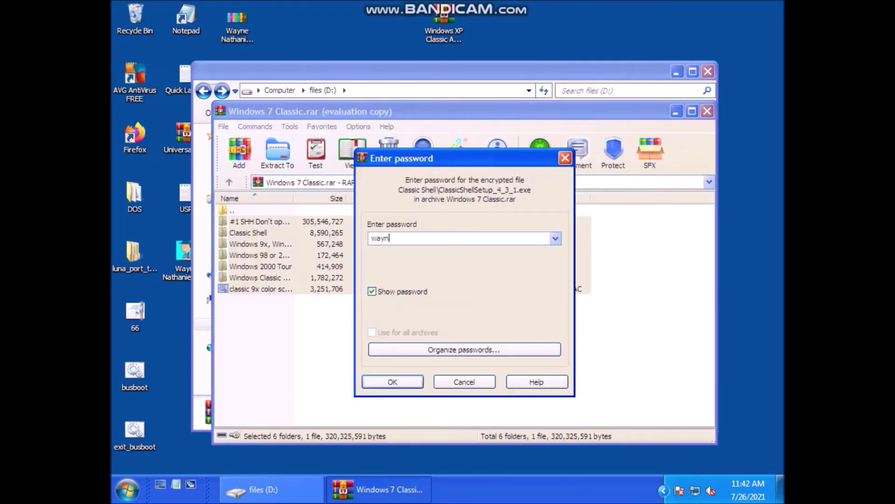
{"action": "key", "text": "Return"}
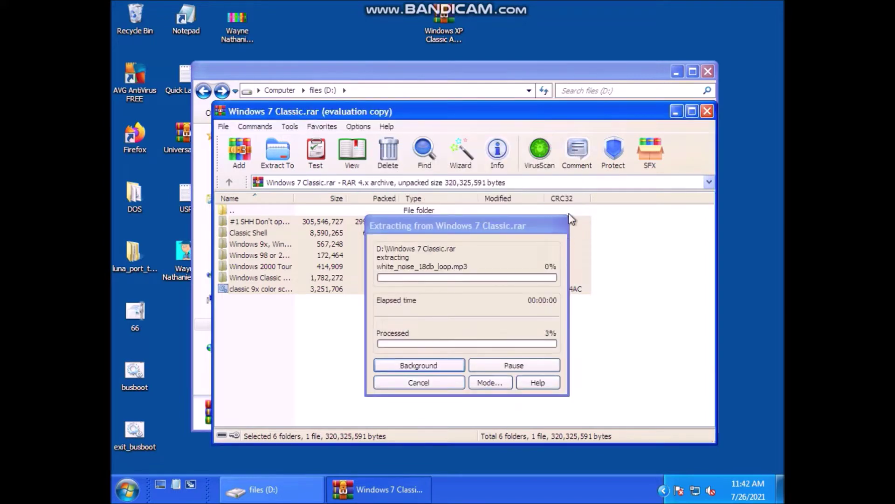
Step: Refresh files (D:), open Windows 7 Classic, and run the classic 9x color schemes batch file
{"action": "double_click", "coordinate": [603, 73]}
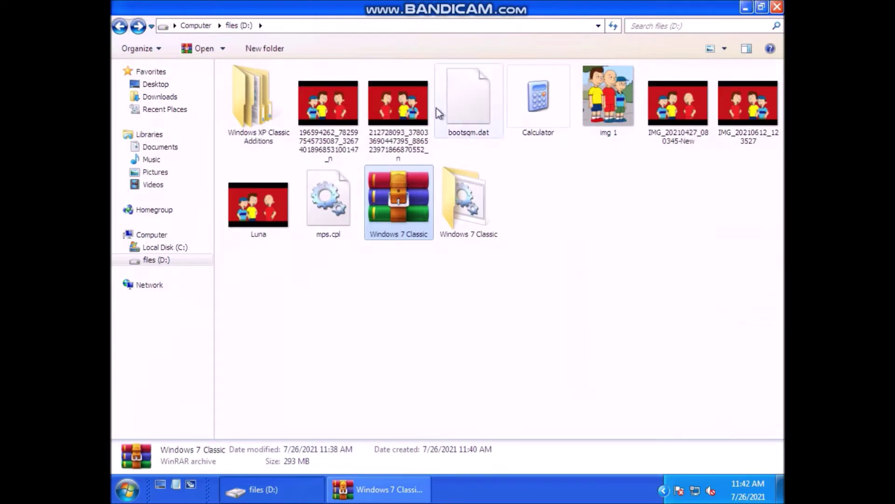
{"action": "right_click", "coordinate": [729, 255]}
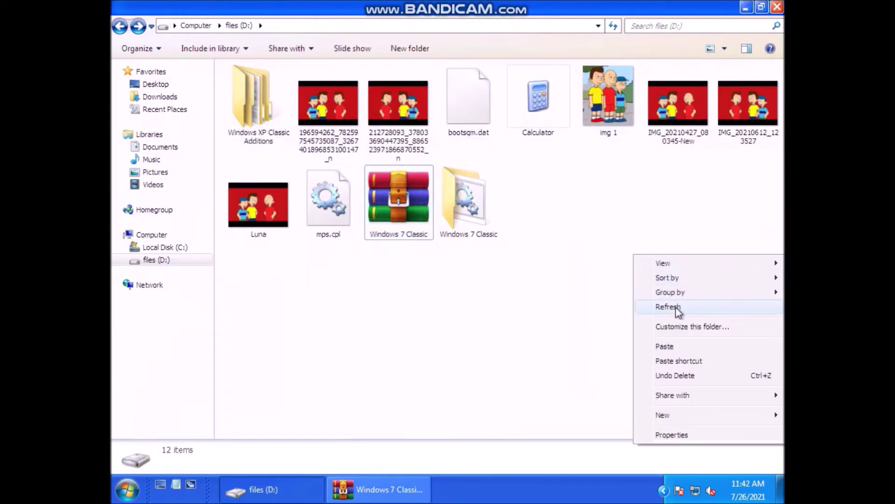
{"action": "left_click", "coordinate": [678, 311]}
{"action": "double_click", "coordinate": [254, 99]}
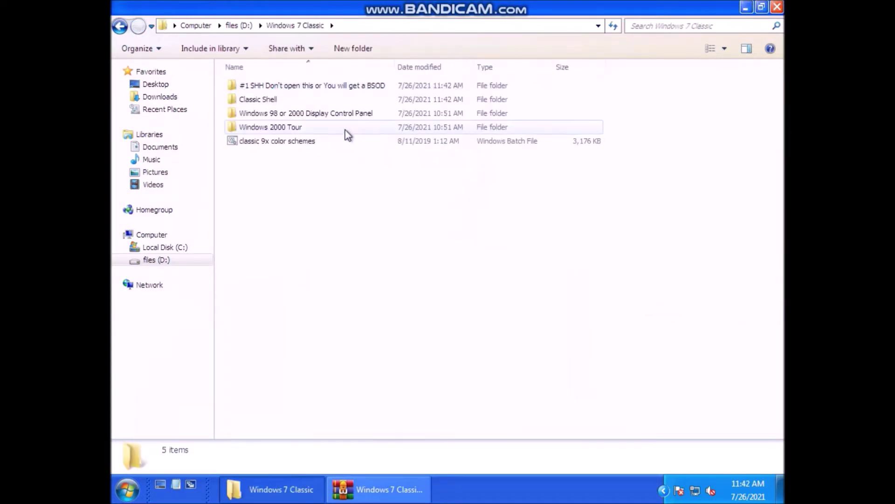
{"action": "left_click", "coordinate": [355, 142]}
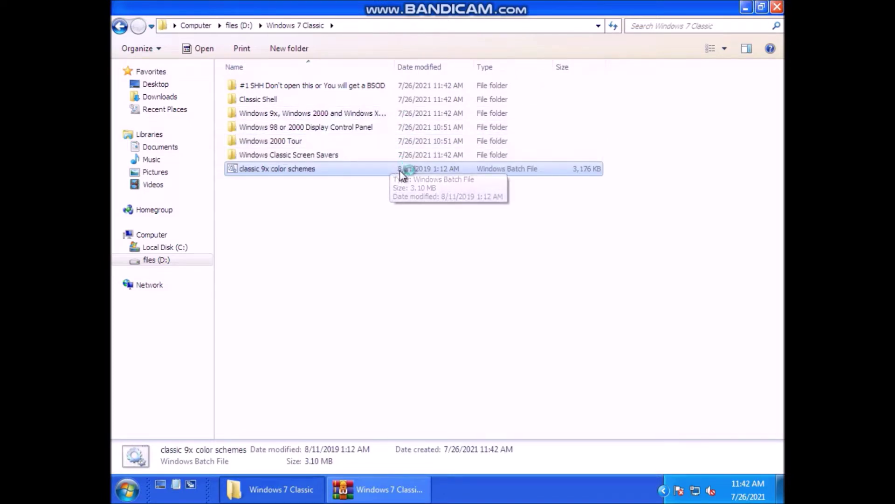
{"action": "right_click", "coordinate": [405, 168]}
{"action": "left_click", "coordinate": [417, 174]}
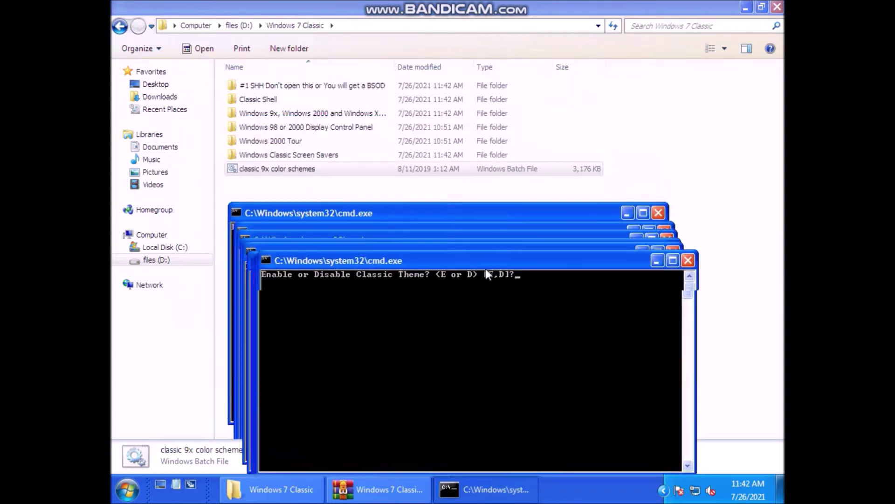
Step: Close the non-administrator Command Prompt window through its system menu
{"action": "right_click", "coordinate": [486, 268]}
{"action": "left_click", "coordinate": [438, 282]}
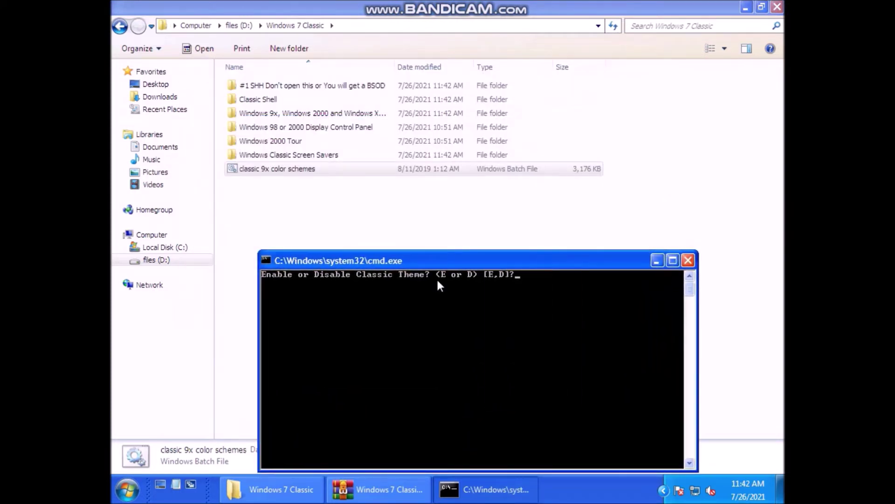
{"action": "right_click", "coordinate": [479, 253]}
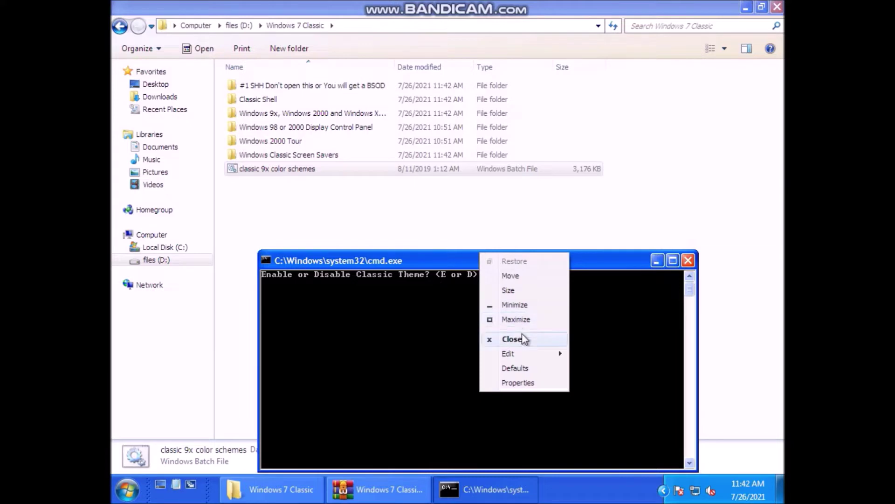
{"action": "left_click", "coordinate": [525, 339]}
Step: Run the classic 9x color schemes batch as administrator and enable Classic Theme with E
{"action": "right_click", "coordinate": [472, 172]}
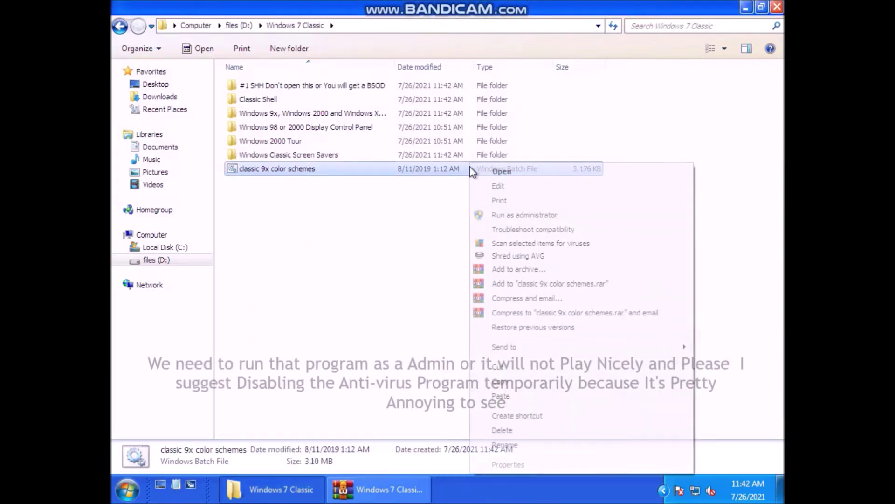
{"action": "left_click", "coordinate": [526, 213]}
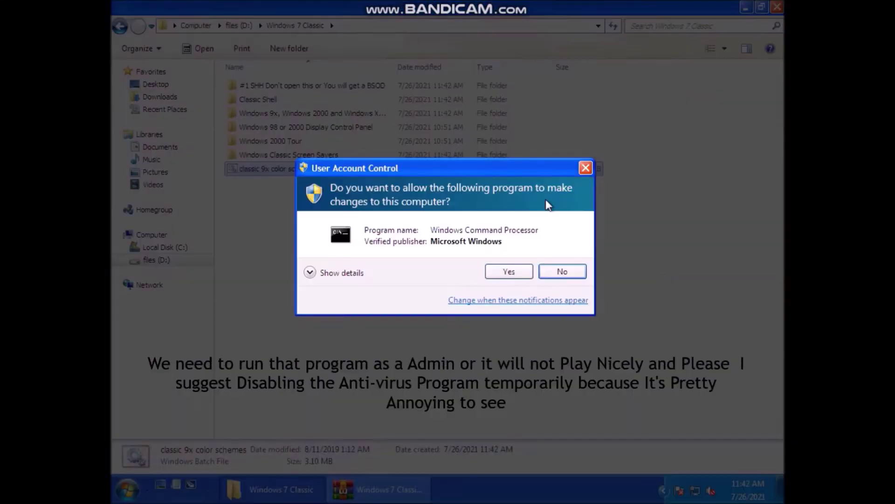
{"action": "left_click", "coordinate": [509, 272]}
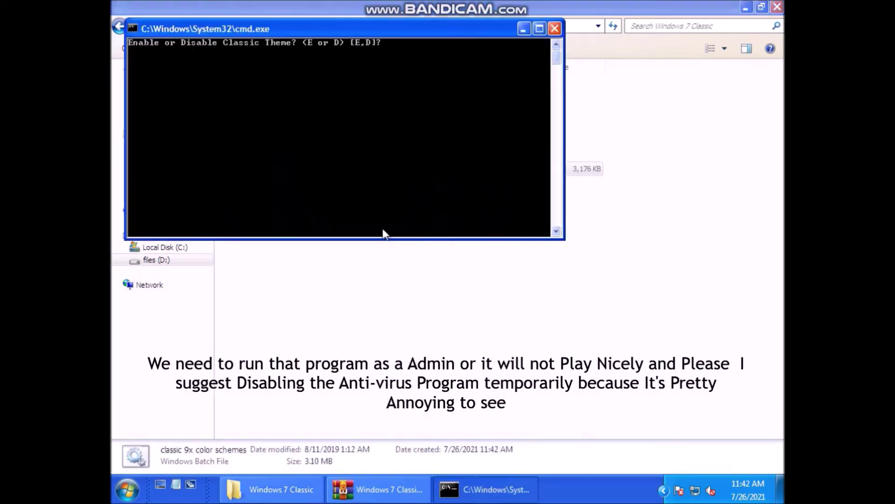
{"action": "type", "text": "E"}
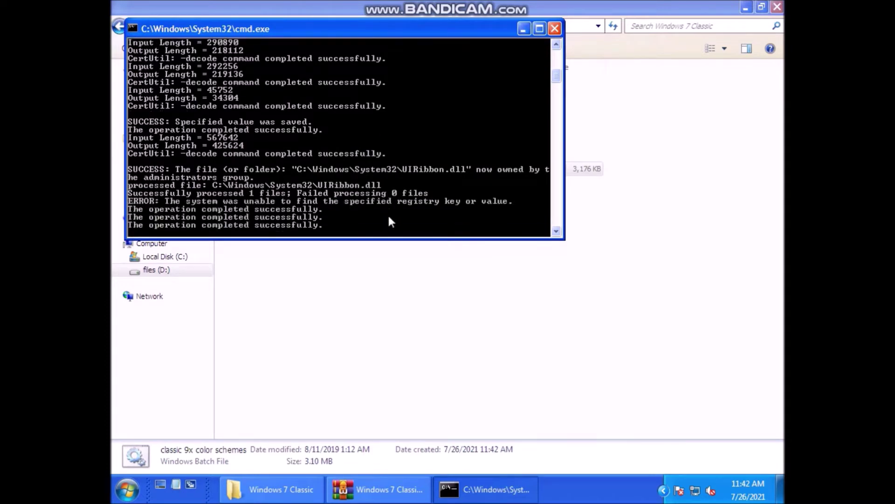
Step: Close the Explorer and WinRAR windows, leaving the desktop
{"action": "left_click", "coordinate": [777, 6]}
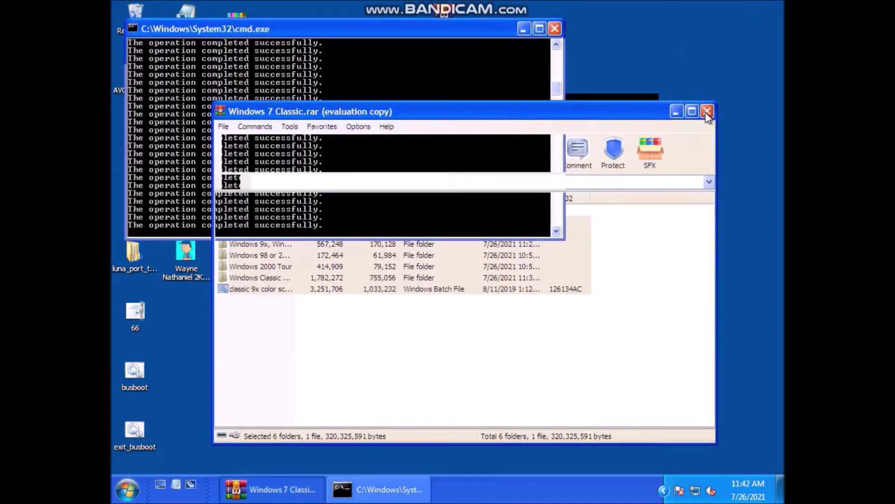
{"action": "left_click", "coordinate": [707, 111]}
{"action": "right_click", "coordinate": [694, 113]}
{"action": "left_click", "coordinate": [441, 108]}
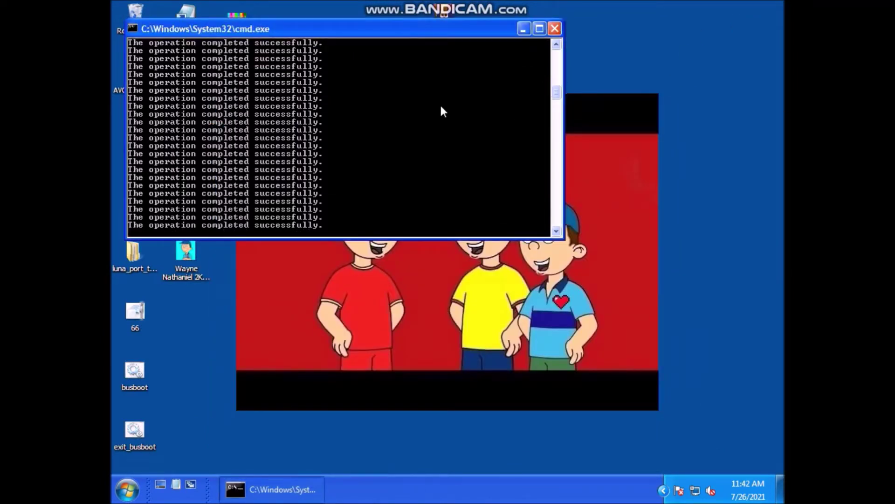
{"action": "right_click", "coordinate": [603, 99]}
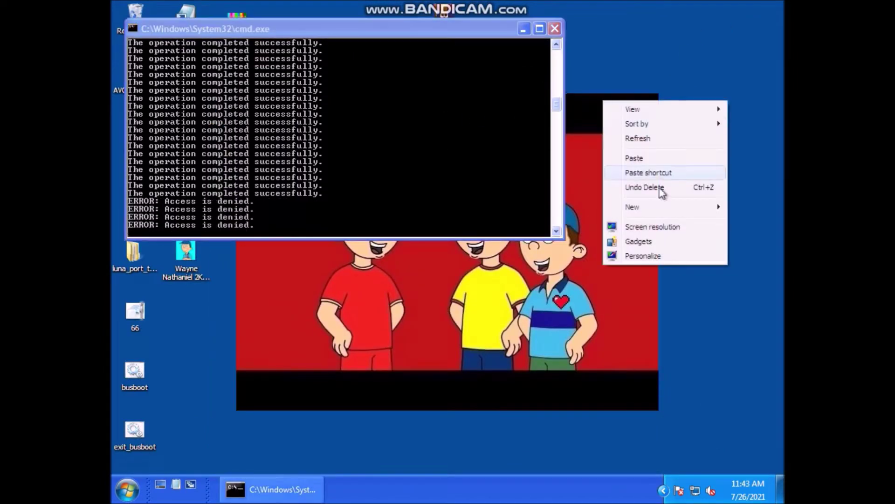
{"action": "left_click", "coordinate": [666, 257]}
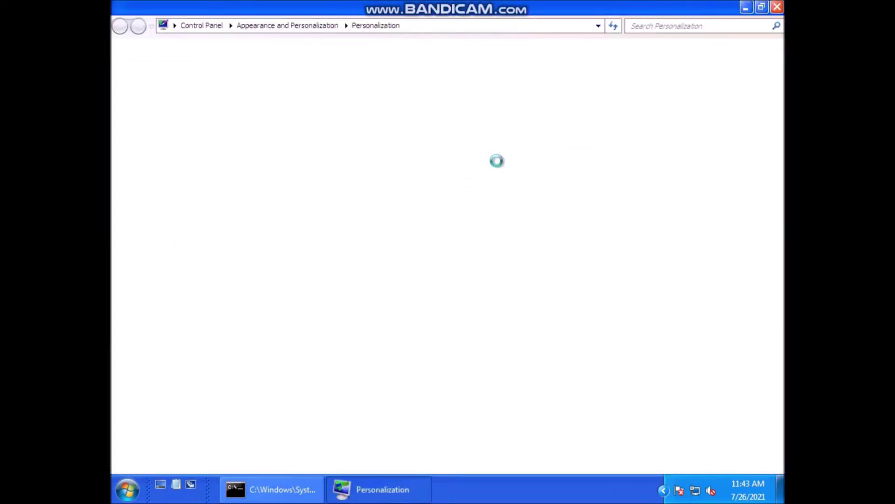
{"action": "scroll", "coordinate": [521, 214], "scroll_direction": "down", "scroll_amount": 5}
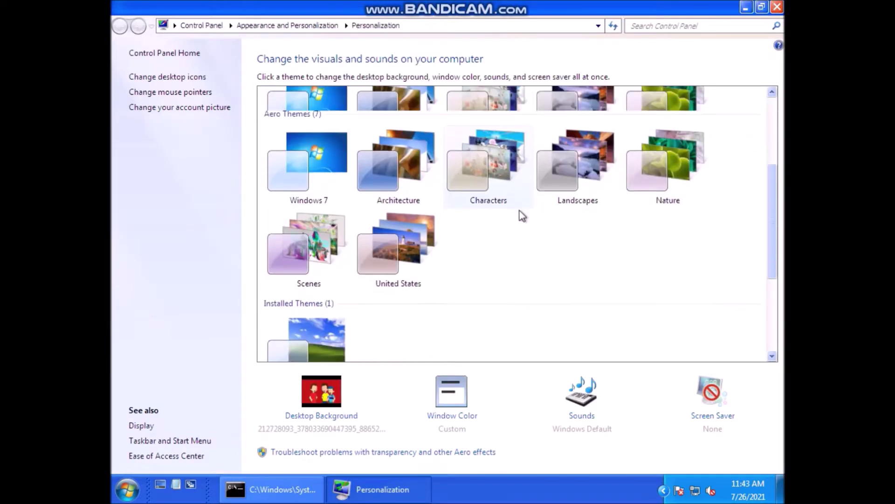
{"action": "scroll", "coordinate": [521, 216], "scroll_direction": "down", "scroll_amount": 2}
{"action": "right_click", "coordinate": [498, 8]}
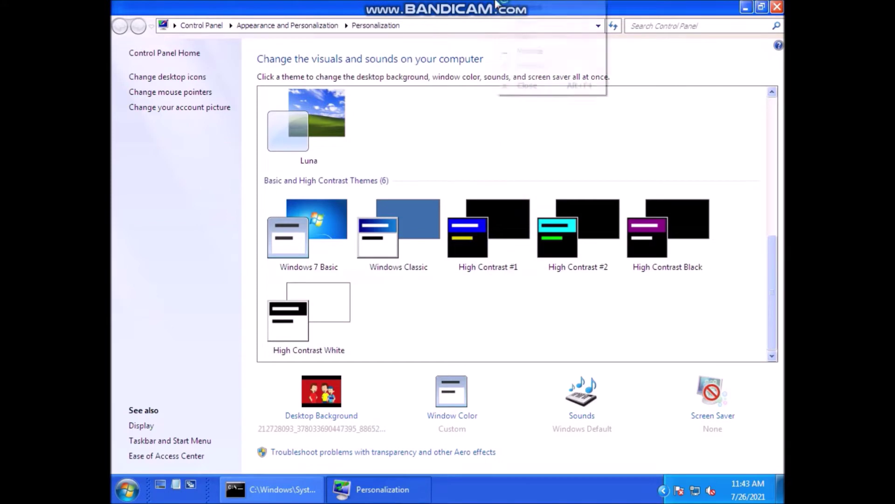
{"action": "left_click", "coordinate": [535, 86]}
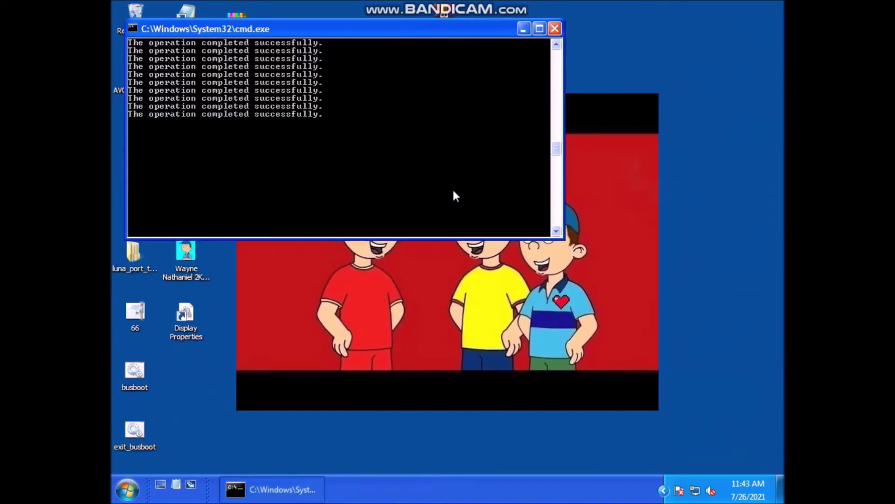
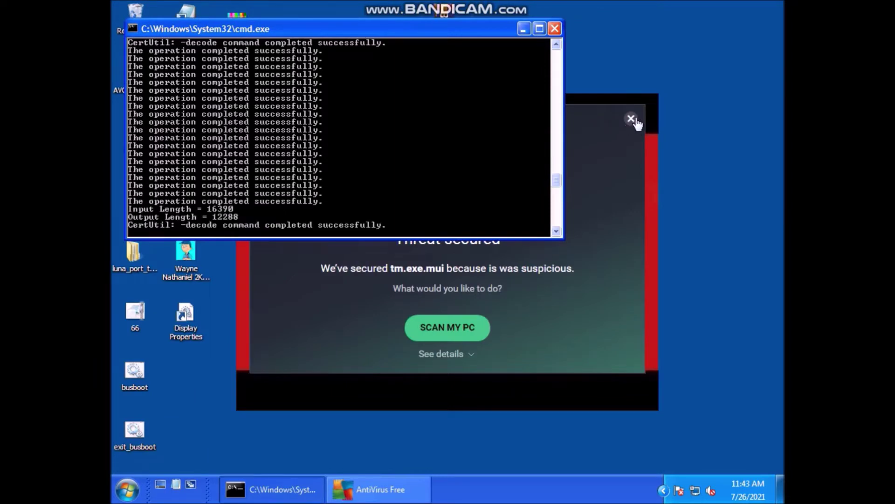
Step: Bring the tm.exe.mui Threat secured alert forward, show its details, and move it up-left
{"action": "left_click", "coordinate": [609, 155]}
{"action": "left_click", "coordinate": [446, 357]}
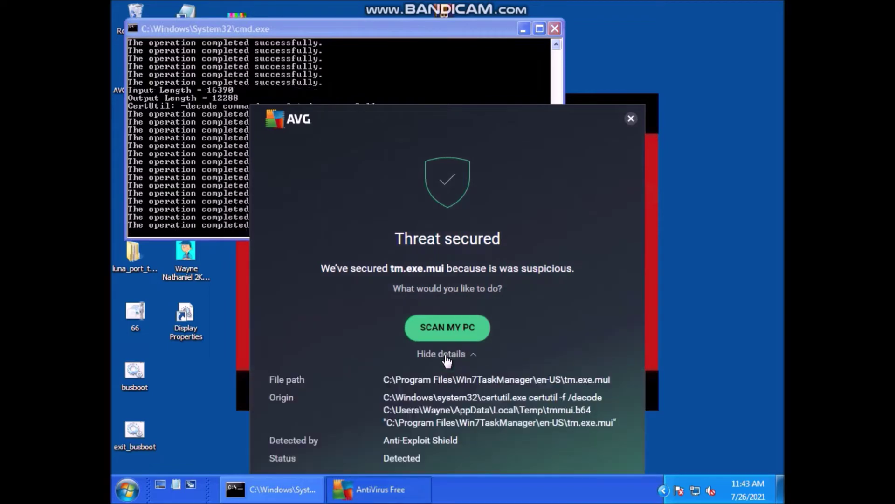
{"action": "left_click_drag", "start_coordinate": [479, 104], "coordinate": [464, 52]}
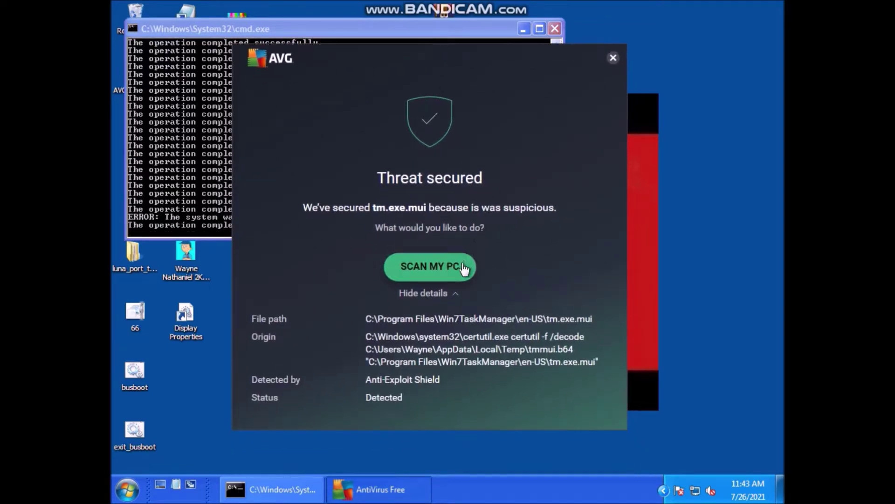
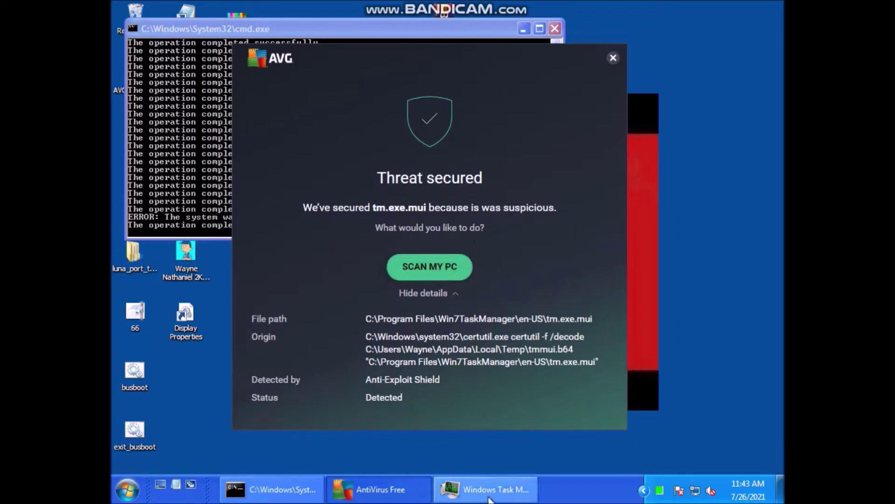
Step: Close Task Manager and force a log off from the Start menu, dismissing the antivirus alert
{"action": "left_click", "coordinate": [515, 488]}
{"action": "left_click", "coordinate": [616, 92]}
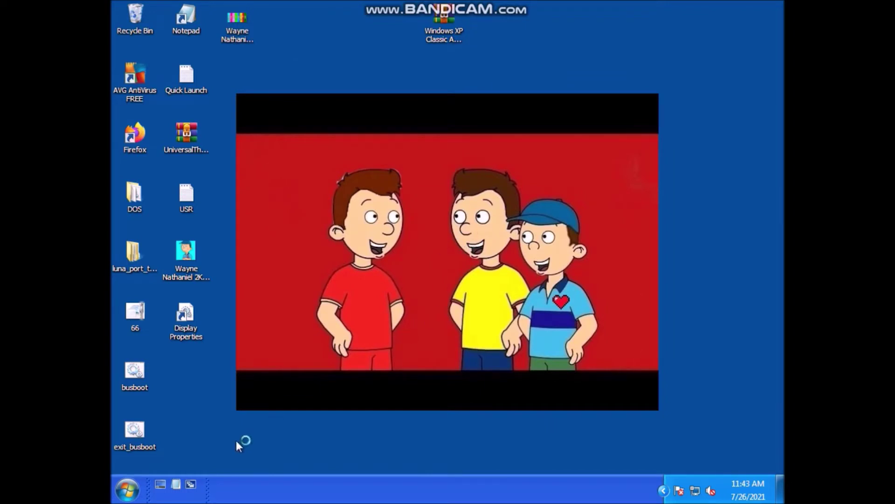
{"action": "left_click", "coordinate": [126, 487]}
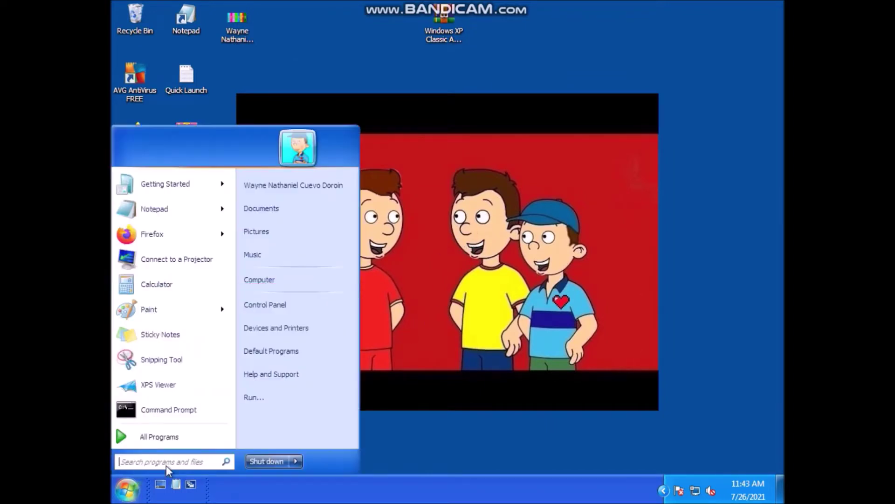
{"action": "left_click", "coordinate": [295, 462]}
{"action": "left_click", "coordinate": [356, 404]}
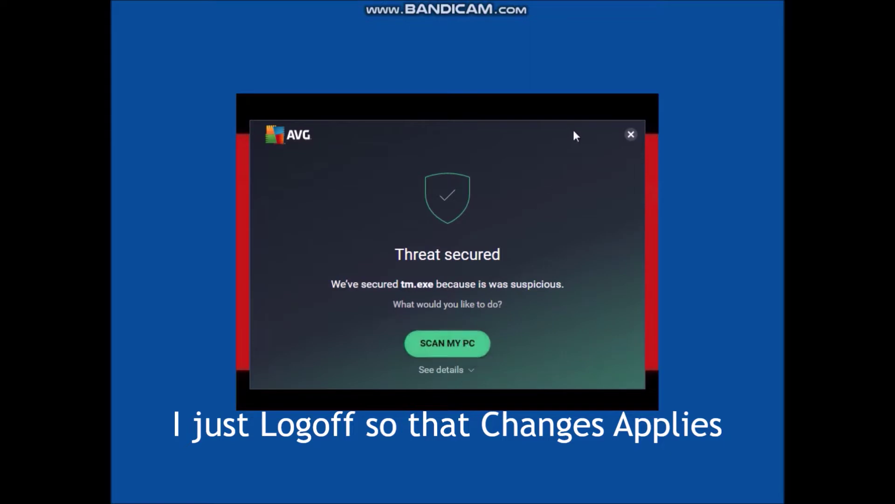
{"action": "left_click", "coordinate": [631, 135]}
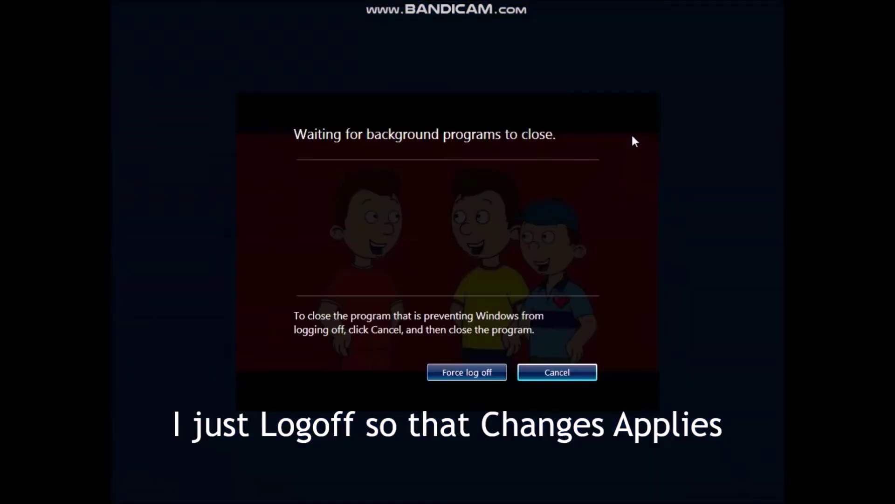
{"action": "left_click", "coordinate": [482, 371]}
{"action": "left_click", "coordinate": [479, 370]}
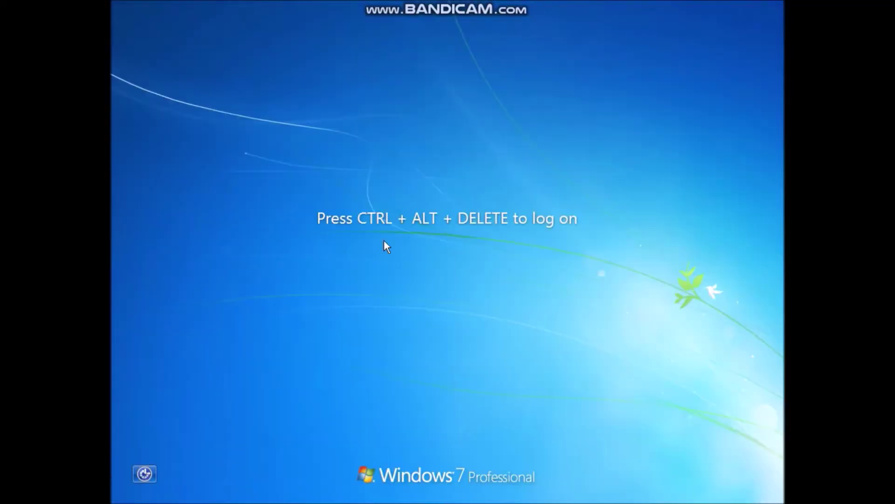
Step: Sign back in with Ctrl+Alt+Del and the account password
{"action": "key", "text": "ctrl+alt+Delete"}
{"action": "type", "text": "******"}
{"action": "key", "text": "Return"}
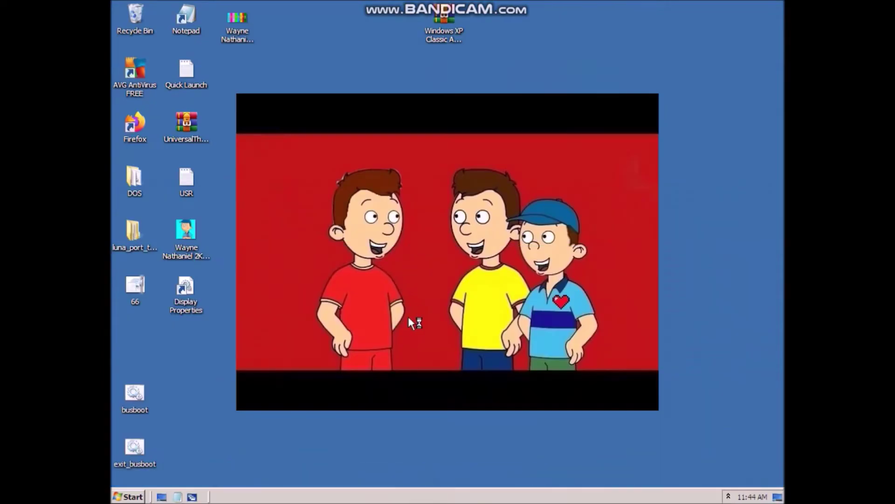
Step: Open Personalization from the desktop menu and scroll through the theme list
{"action": "right_click", "coordinate": [365, 441]}
{"action": "left_click", "coordinate": [374, 434]}
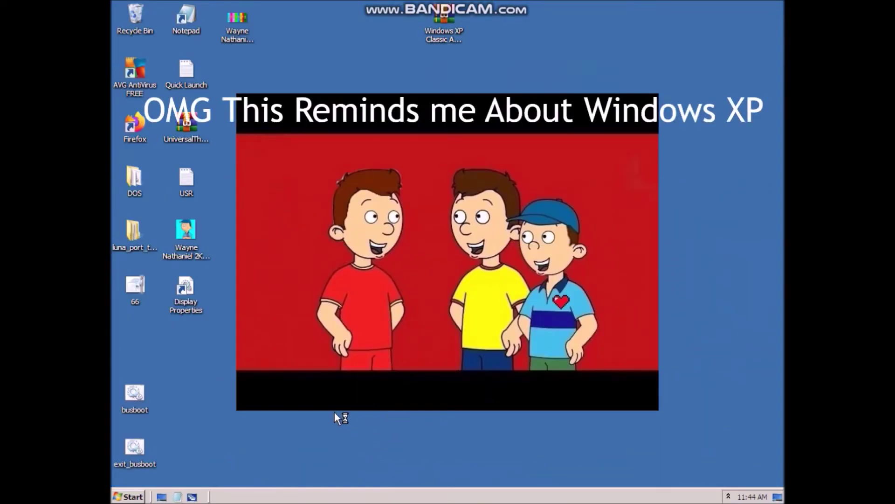
{"action": "scroll", "coordinate": [568, 219], "scroll_direction": "down", "scroll_amount": 5}
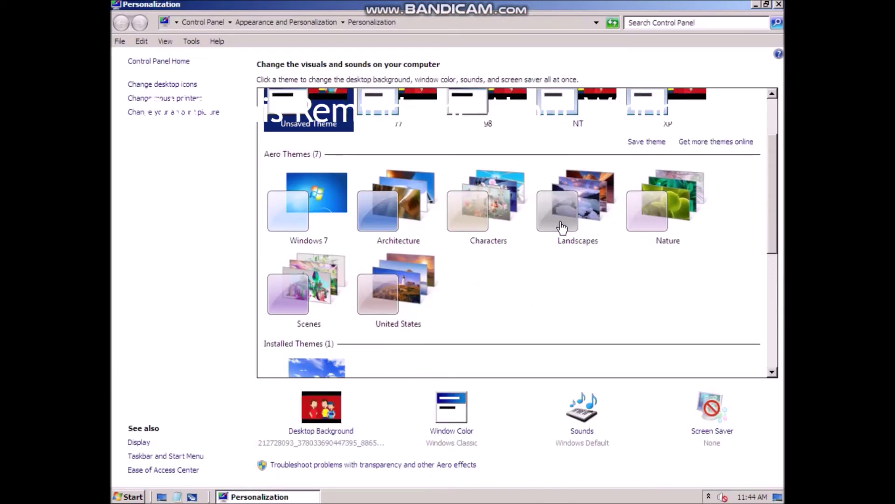
{"action": "scroll", "coordinate": [558, 224], "scroll_direction": "down", "scroll_amount": 3}
Step: Close Personalization via its system menu and open a Command Prompt from Start
{"action": "right_click", "coordinate": [464, 4]}
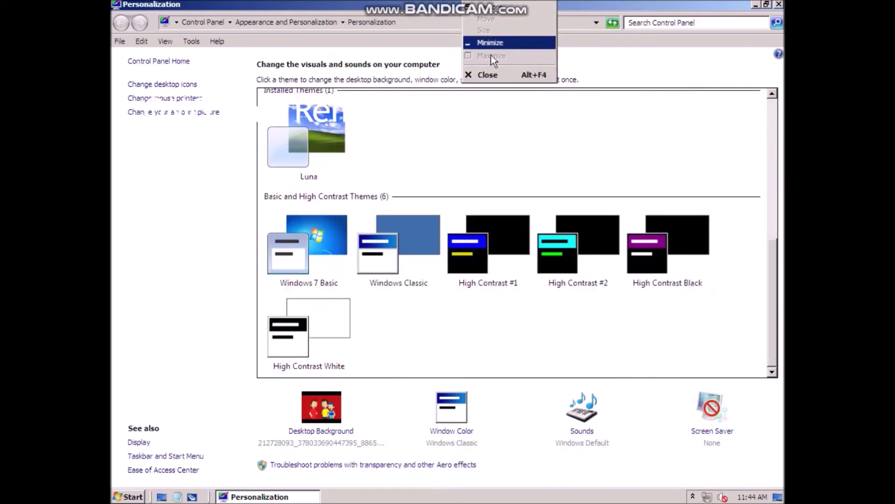
{"action": "left_click", "coordinate": [496, 76]}
{"action": "left_click", "coordinate": [131, 497]}
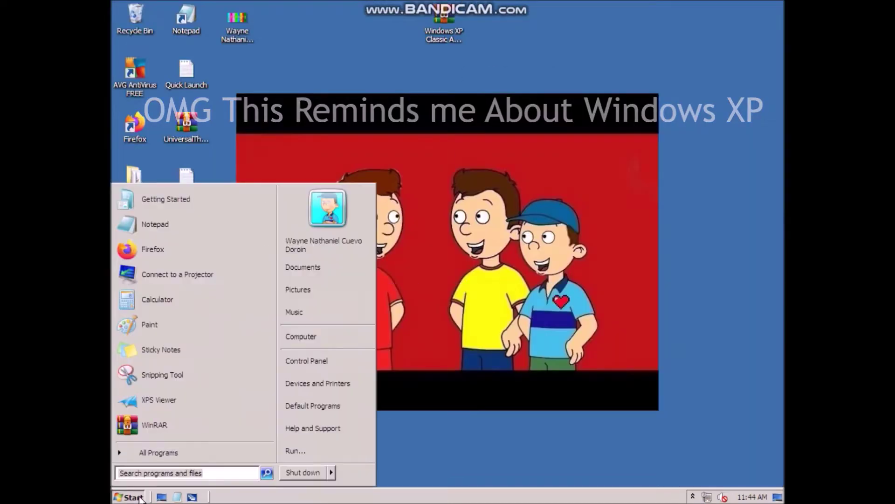
{"action": "left_click", "coordinate": [196, 425]}
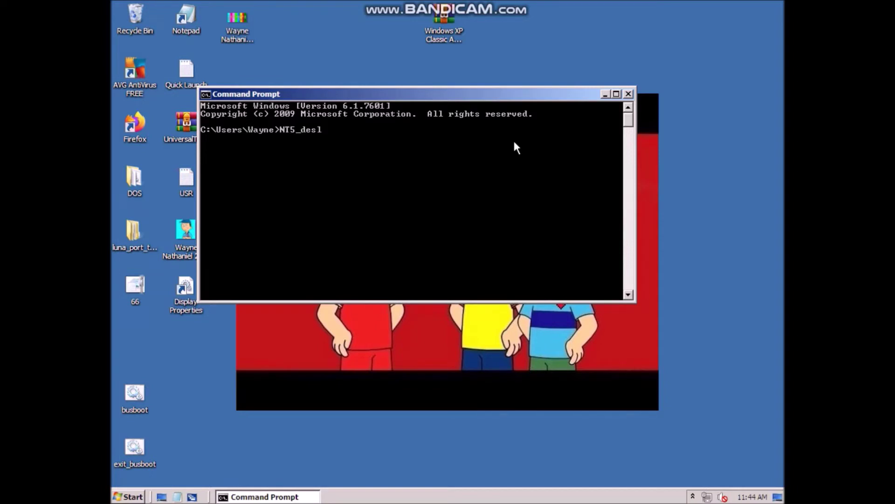
Step: Run NT5_desk.cpl and allow it through the UAC prompt
{"action": "type", "text": "l"}
{"action": "key", "text": "Return"}
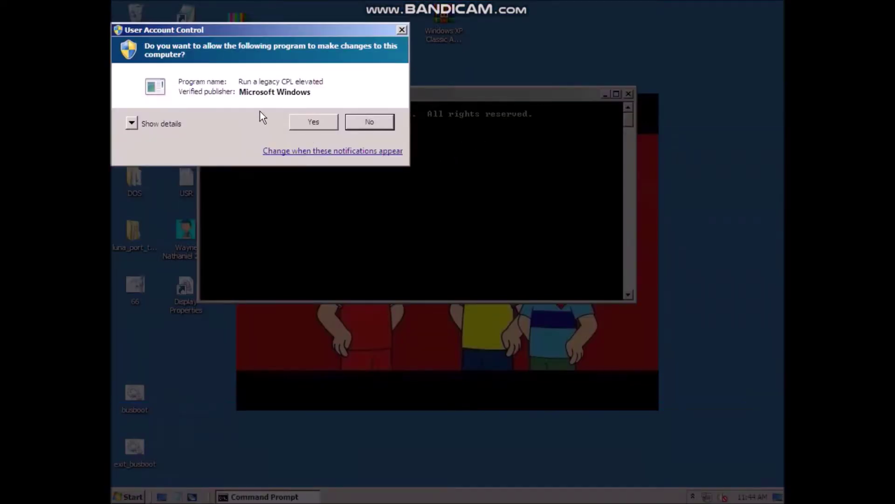
{"action": "left_click", "coordinate": [309, 121]}
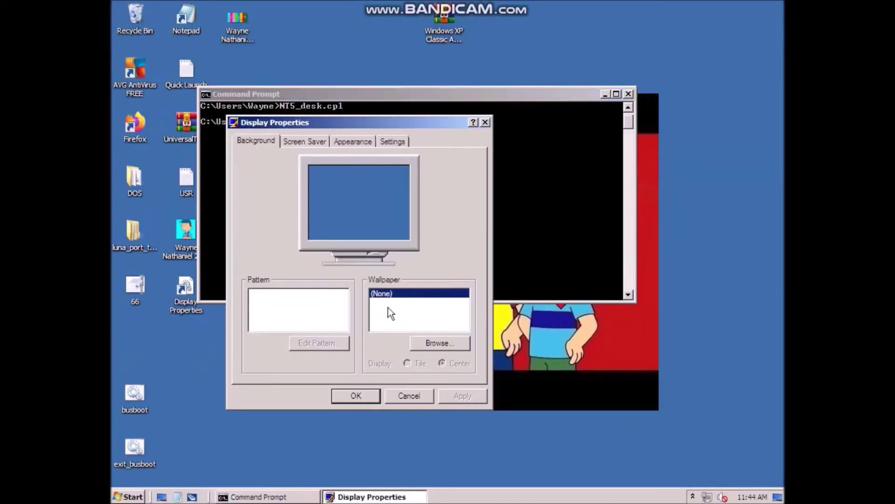
Step: Apply the Brick colour scheme on the Appearance tab
{"action": "left_click", "coordinate": [336, 144]}
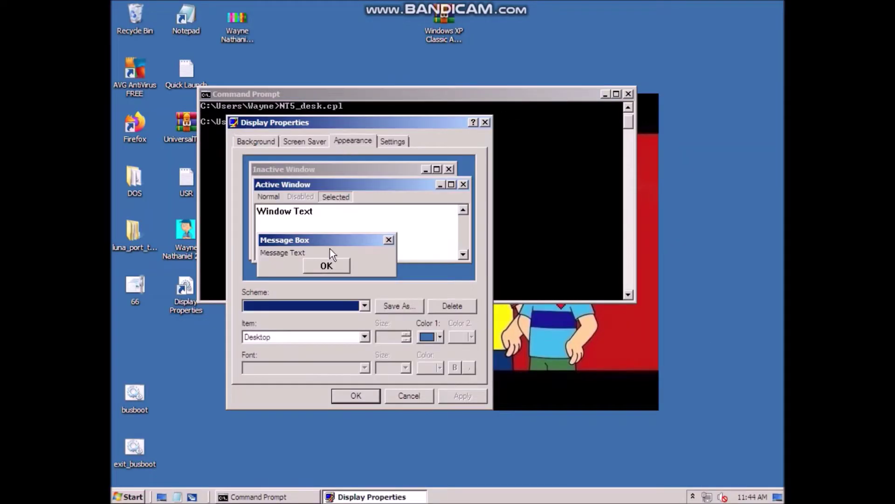
{"action": "left_click", "coordinate": [337, 305]}
{"action": "scroll", "coordinate": [343, 345], "scroll_direction": "down", "scroll_amount": 6}
{"action": "scroll", "coordinate": [343, 345], "scroll_direction": "up", "scroll_amount": 6}
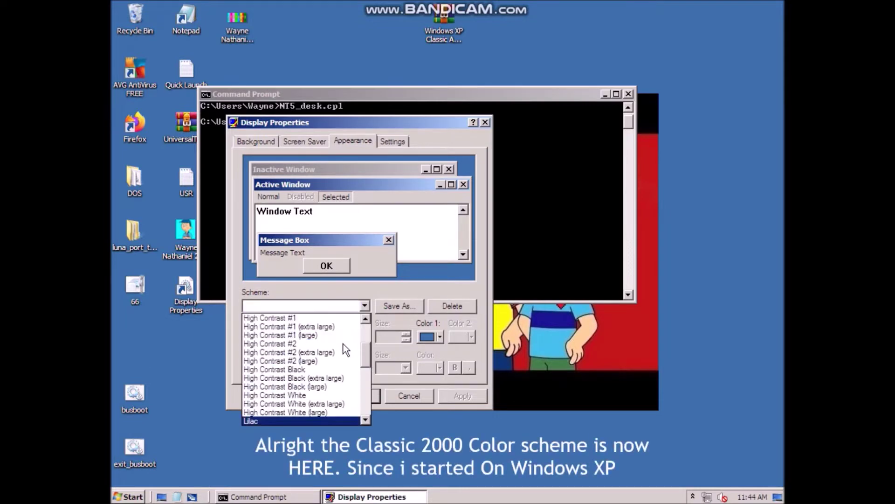
{"action": "left_click", "coordinate": [323, 376]}
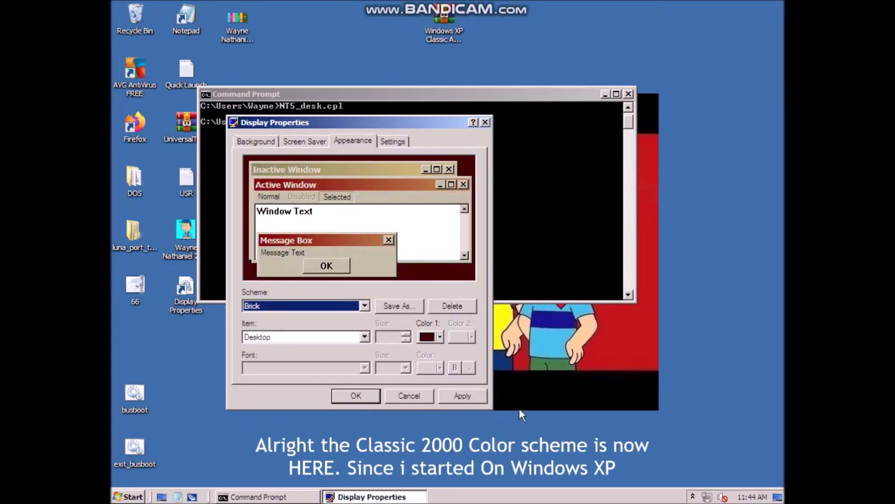
{"action": "left_click", "coordinate": [469, 396]}
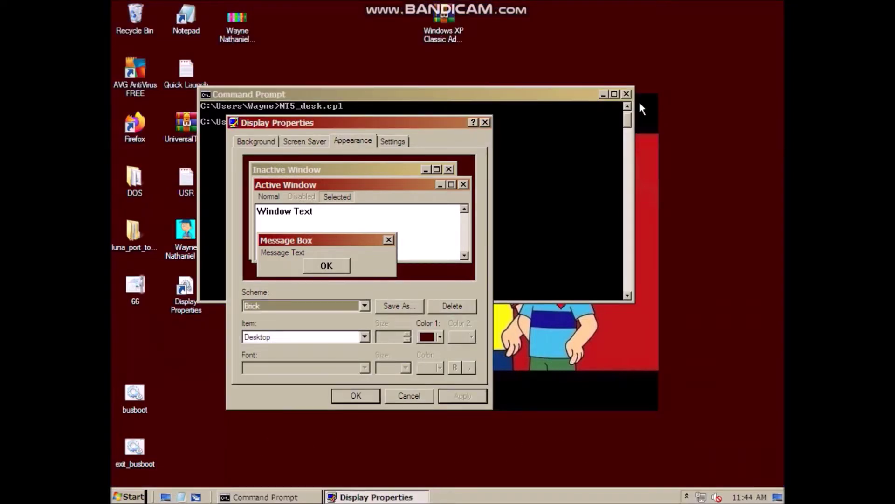
Step: Close the Command Prompt, then move and close Display Properties
{"action": "left_click", "coordinate": [626, 94]}
{"action": "left_click_drag", "start_coordinate": [438, 119], "coordinate": [496, 90]}
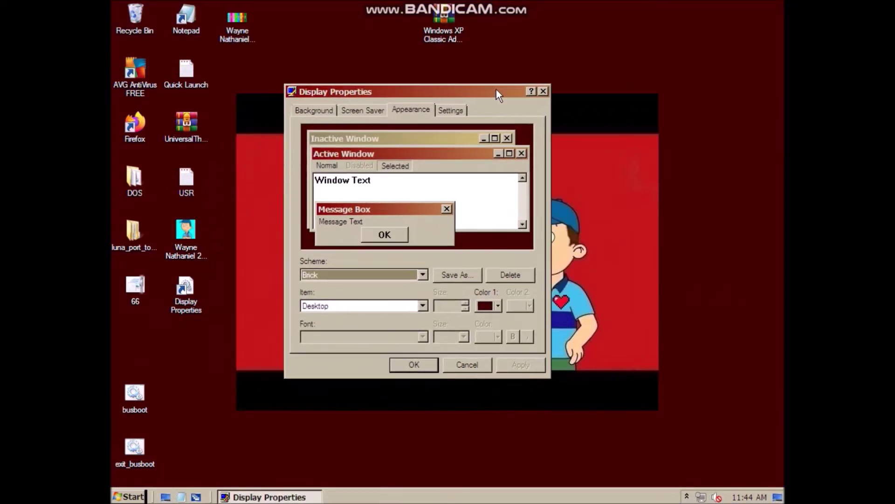
{"action": "left_click", "coordinate": [543, 92]}
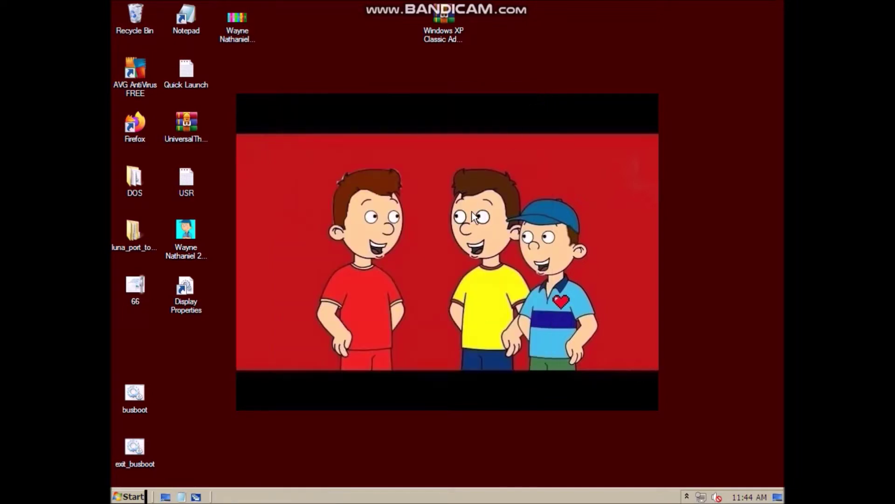
Step: Open and close a Command Prompt, then open Computer and select the files (D:) drive
{"action": "left_click", "coordinate": [143, 494]}
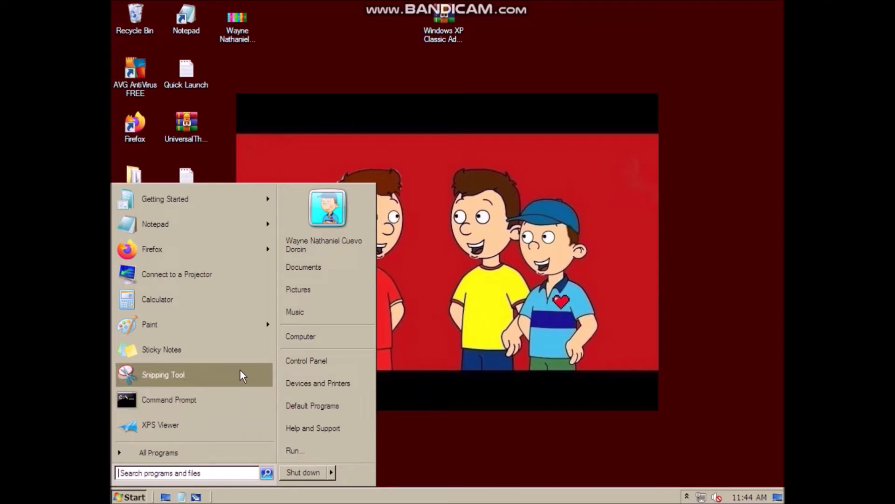
{"action": "left_click", "coordinate": [188, 402]}
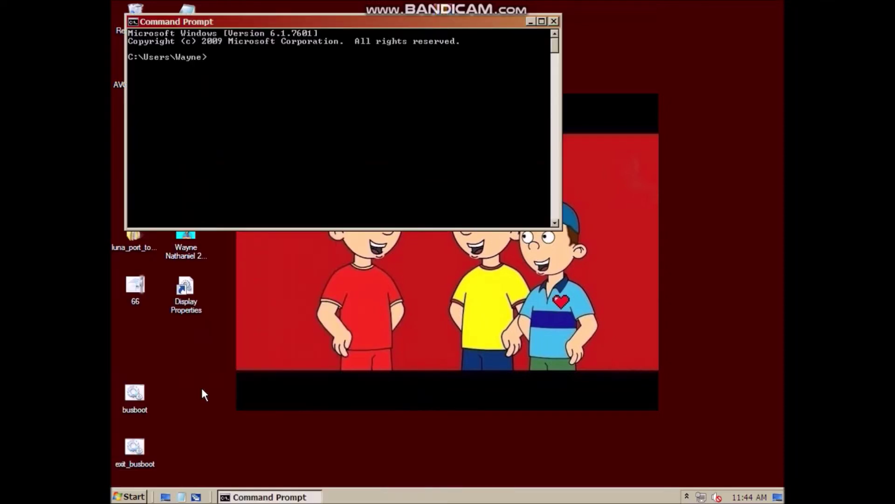
{"action": "left_click", "coordinate": [553, 22]}
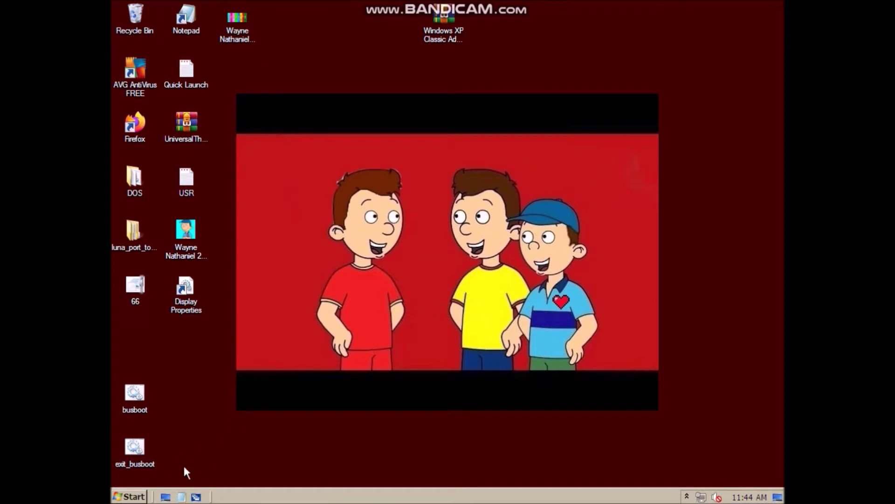
{"action": "left_click", "coordinate": [130, 496]}
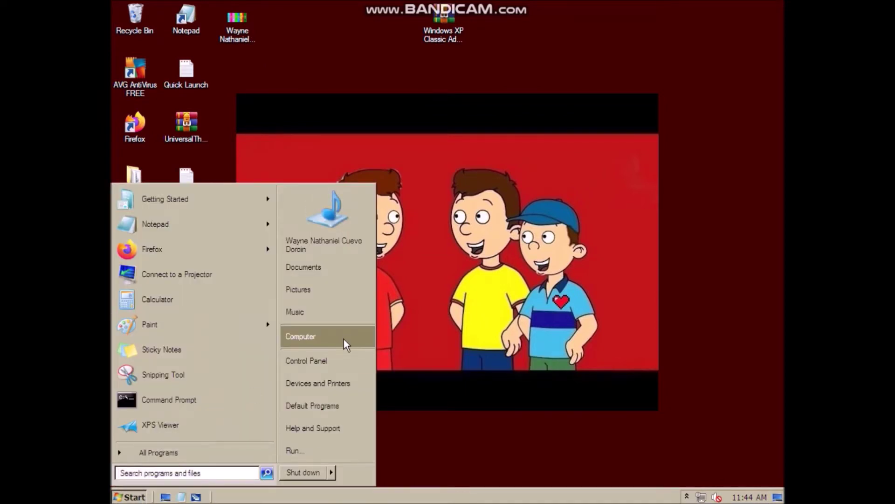
{"action": "left_click", "coordinate": [343, 338]}
{"action": "left_click", "coordinate": [469, 81]}
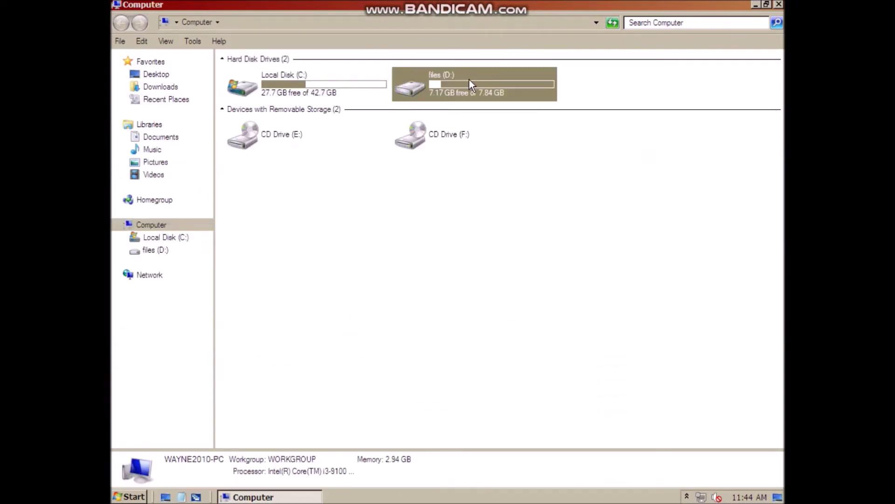
Step: Open files (D:) > Windows 7 Classic > Windows 2000 Tour and select the tour files
{"action": "double_click", "coordinate": [469, 80]}
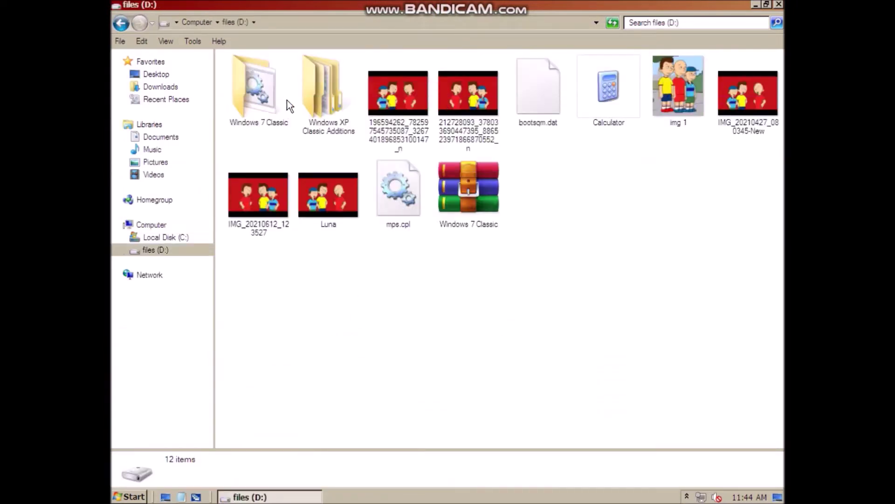
{"action": "left_click", "coordinate": [275, 98]}
{"action": "double_click", "coordinate": [275, 97]}
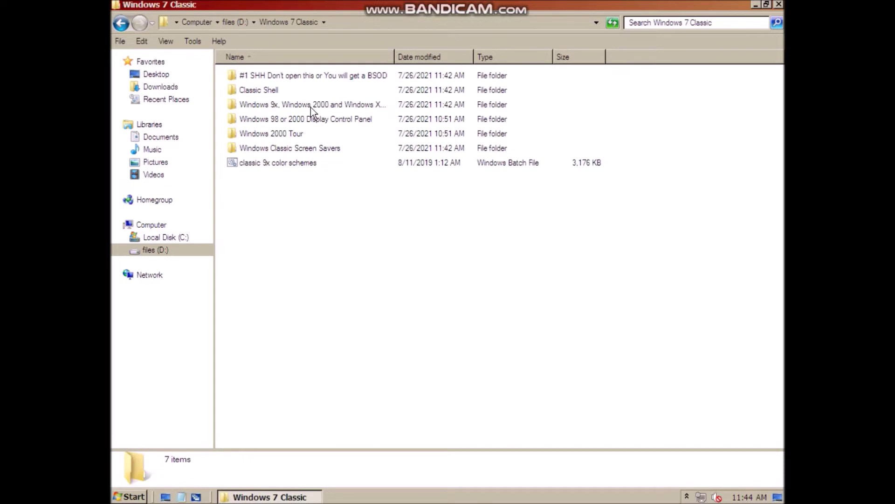
{"action": "double_click", "coordinate": [309, 133]}
{"action": "left_click", "coordinate": [287, 101]}
{"action": "left_click", "coordinate": [276, 93], "text": "shift"}
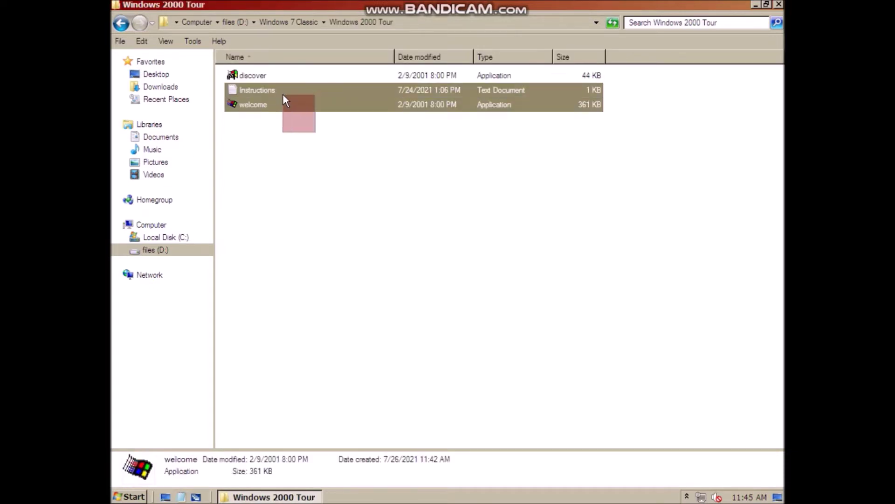
{"action": "left_click", "coordinate": [272, 74], "text": "shift"}
{"action": "right_click", "coordinate": [278, 79]}
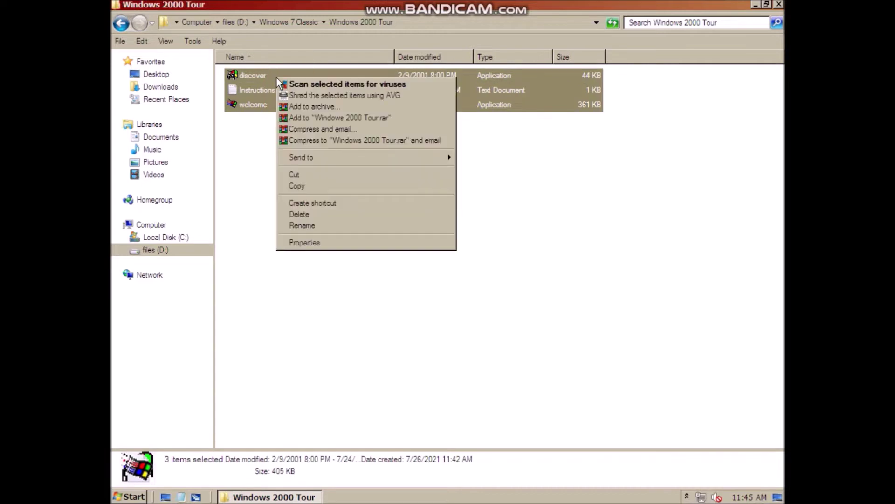
{"action": "left_click", "coordinate": [244, 196]}
Step: Copy the %windir% text from the Instructions file and close it
{"action": "double_click", "coordinate": [247, 92]}
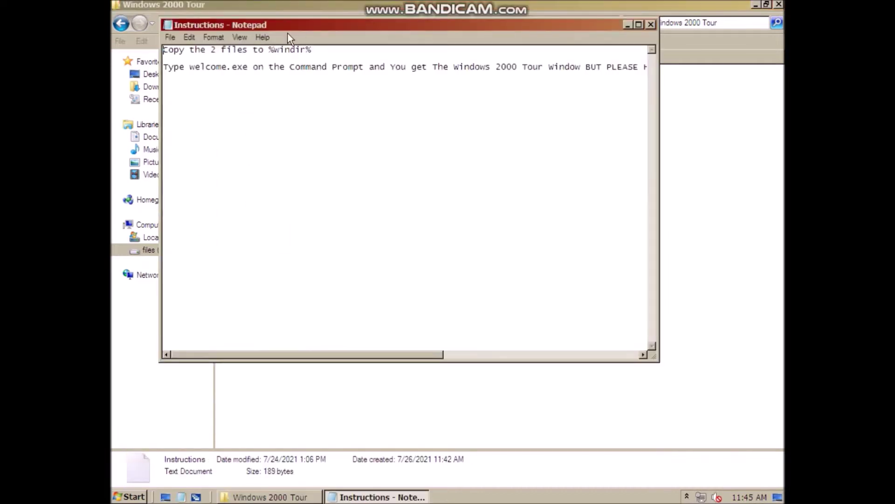
{"action": "left_click_drag", "start_coordinate": [322, 51], "coordinate": [265, 50]}
{"action": "left_click_drag", "start_coordinate": [327, 50], "coordinate": [270, 50]}
{"action": "right_click", "coordinate": [275, 50]}
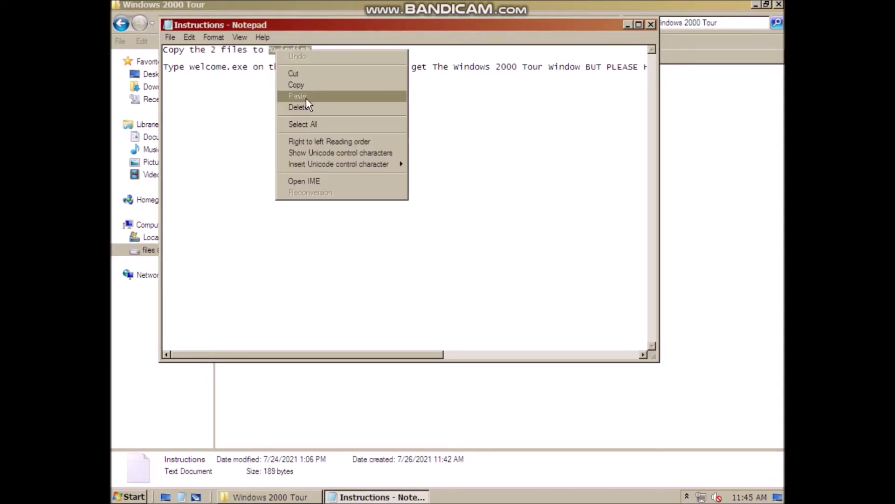
{"action": "left_click", "coordinate": [303, 86]}
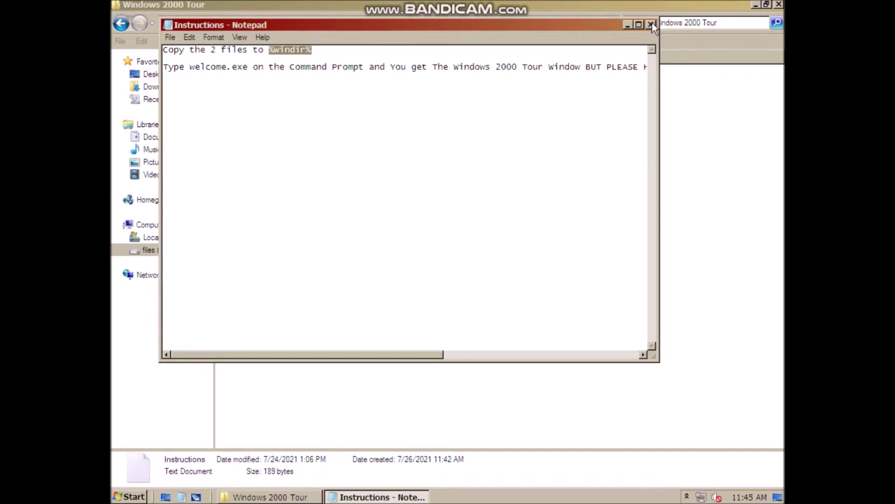
{"action": "left_click", "coordinate": [652, 24]}
{"action": "left_click", "coordinate": [452, 25]}
Step: Navigate to %windir% (C:\Windows), then return to the Windows 2000 Tour folder
{"action": "key", "text": "ctrl+v"}
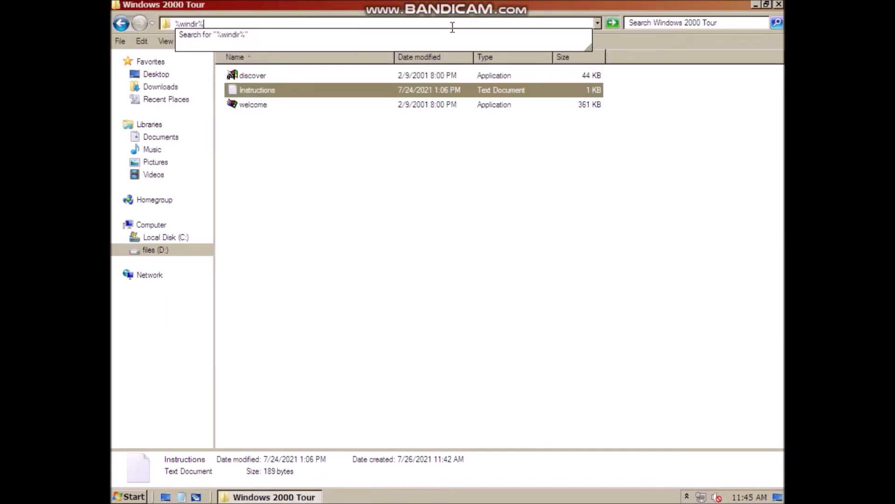
{"action": "key", "text": "Return"}
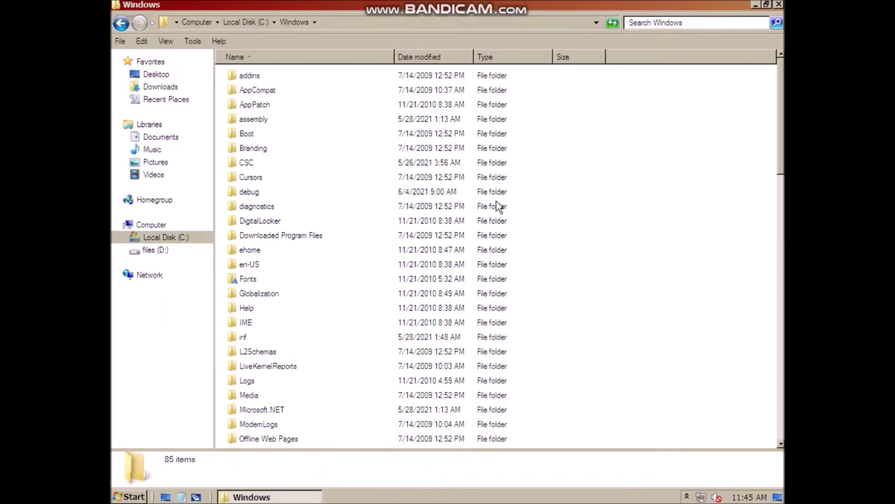
{"action": "scroll", "coordinate": [498, 207], "scroll_direction": "down", "scroll_amount": 5}
{"action": "left_click", "coordinate": [121, 23]}
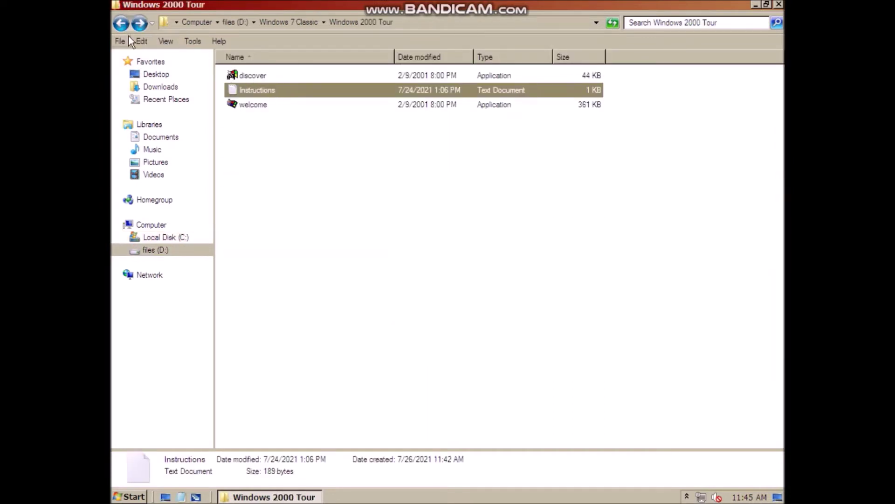
Step: Copy discover into C:\Windows, replacing discover.exe with administrator approval
{"action": "right_click", "coordinate": [516, 79]}
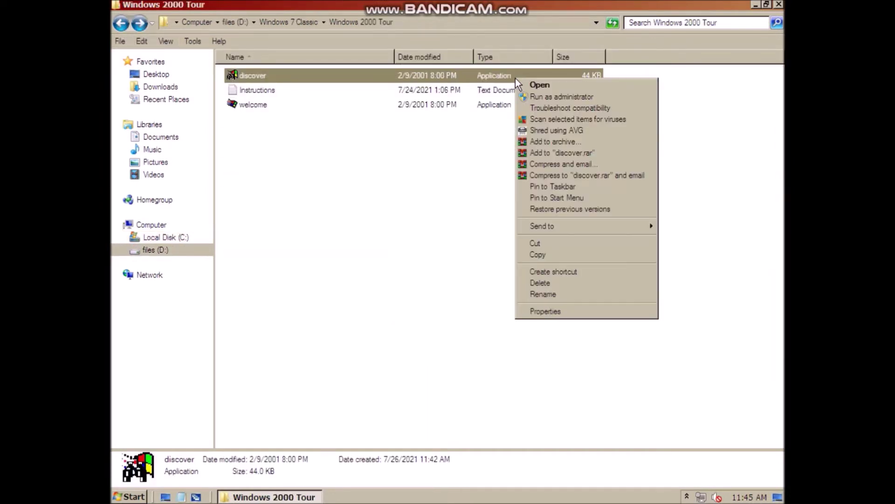
{"action": "left_click", "coordinate": [549, 252]}
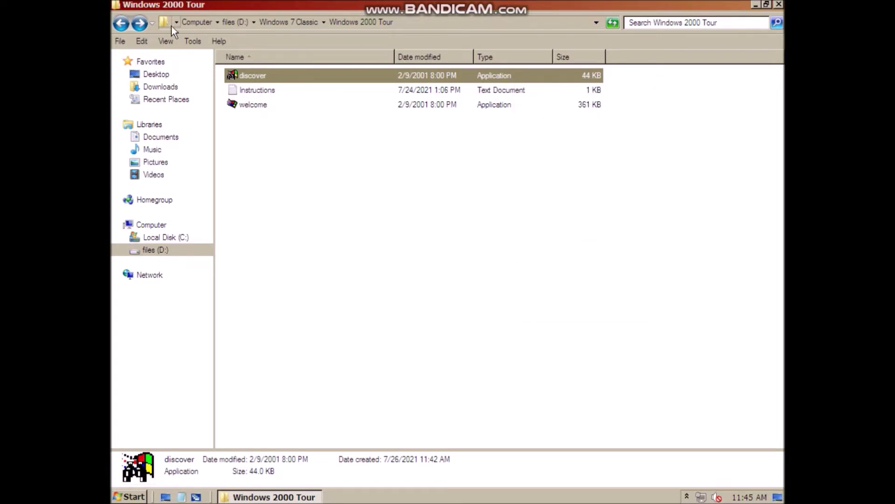
{"action": "left_click", "coordinate": [140, 23]}
{"action": "right_click", "coordinate": [680, 167]}
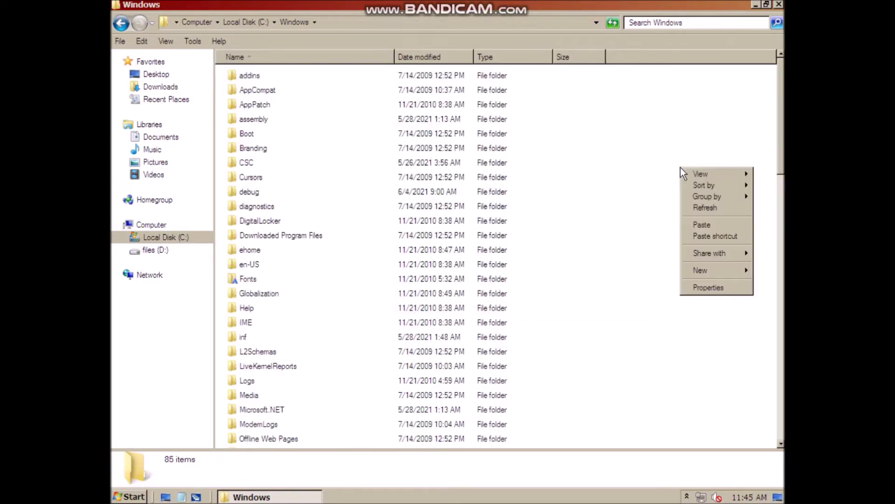
{"action": "left_click", "coordinate": [702, 226]}
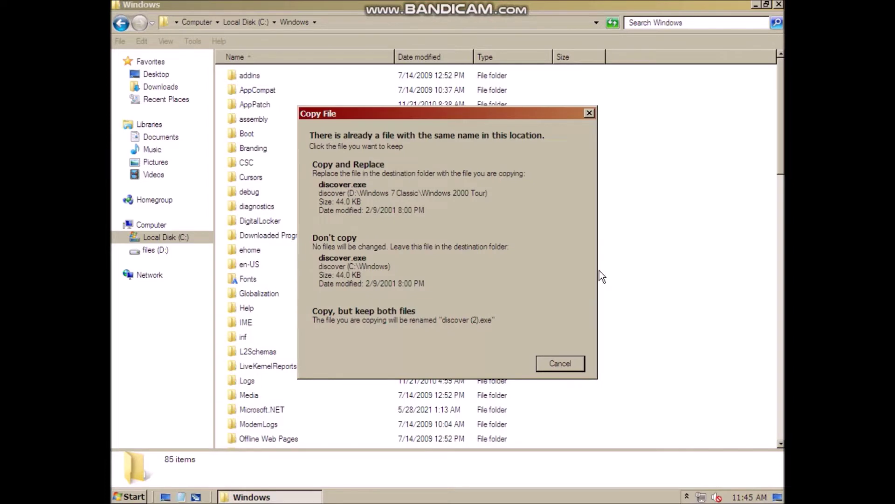
{"action": "left_click", "coordinate": [542, 196]}
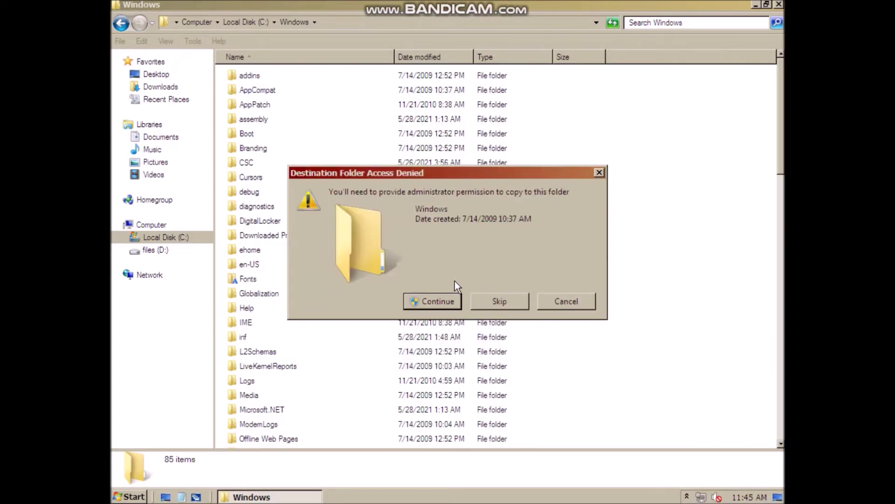
{"action": "left_click", "coordinate": [452, 300]}
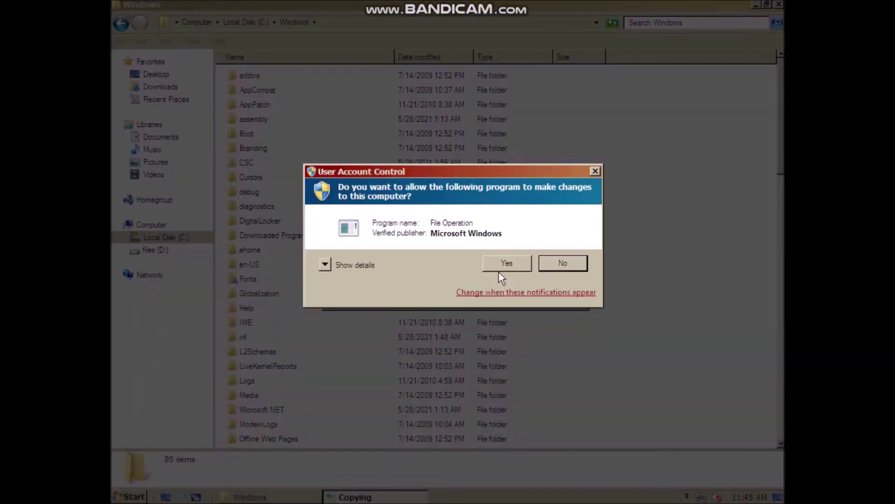
{"action": "left_click", "coordinate": [503, 262]}
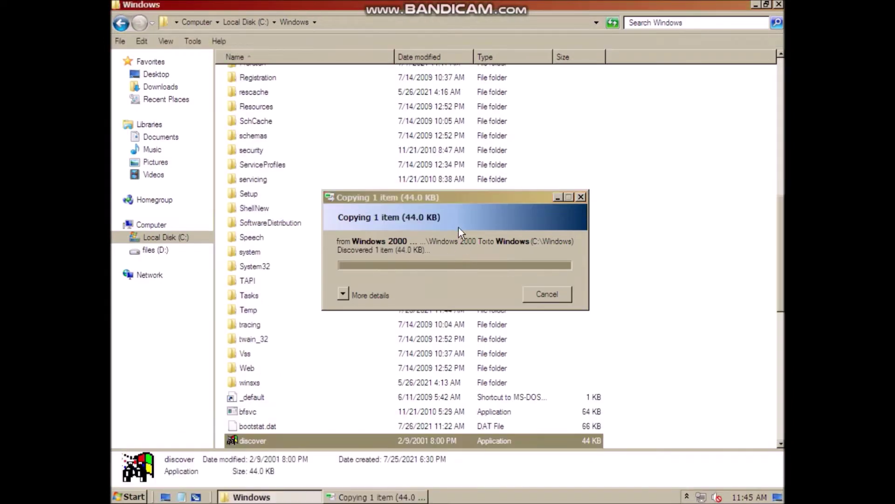
Step: Copy welcome into C:\Windows, replacing the existing welcome.exe
{"action": "left_click", "coordinate": [125, 24]}
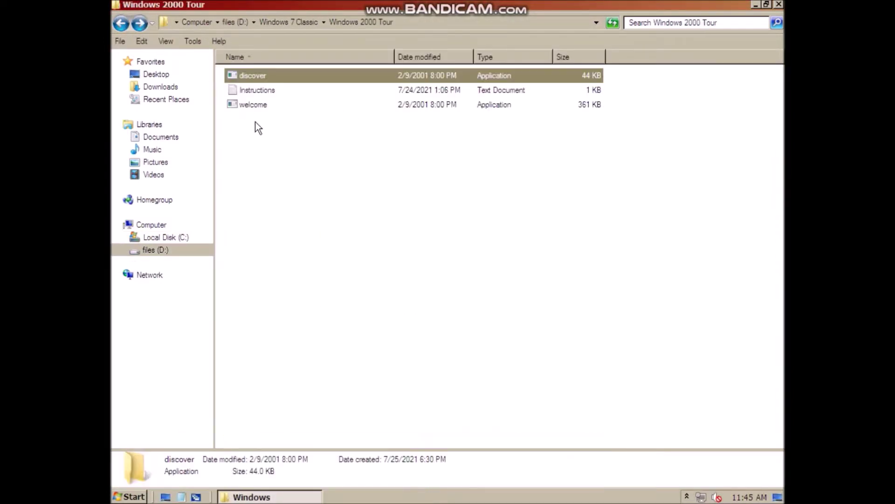
{"action": "right_click", "coordinate": [261, 104]}
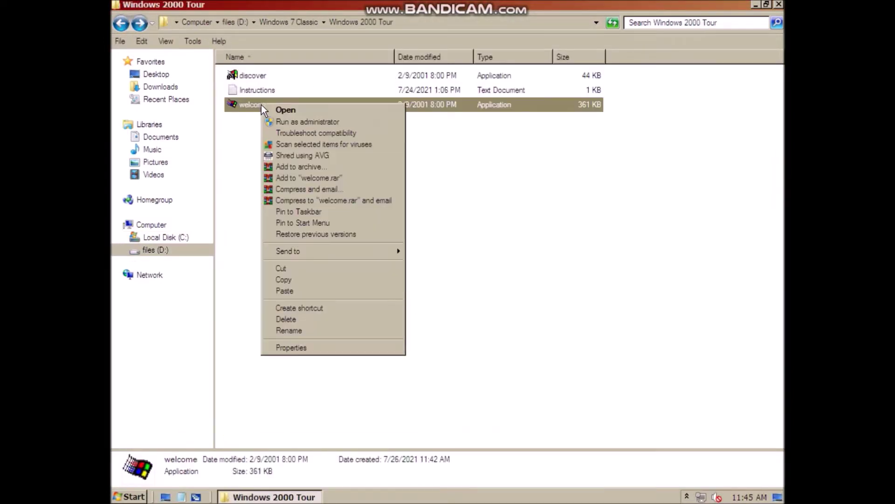
{"action": "left_click", "coordinate": [342, 278]}
{"action": "left_click", "coordinate": [139, 24]}
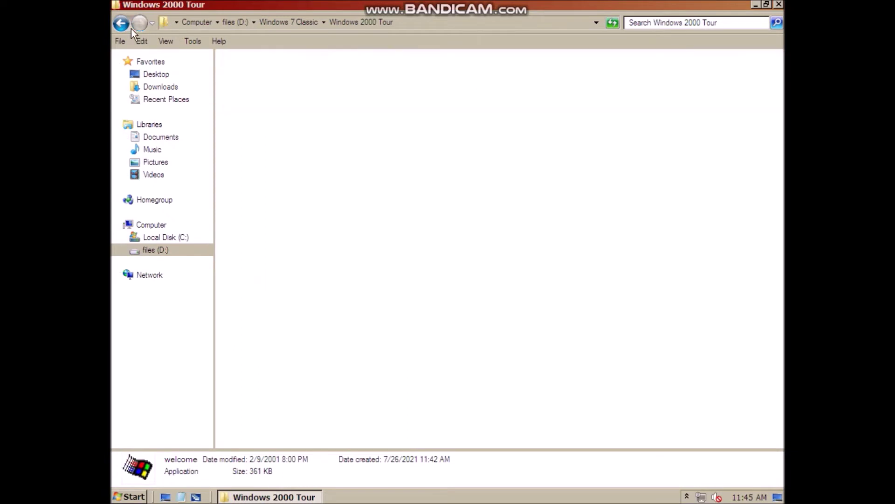
{"action": "right_click", "coordinate": [622, 147]}
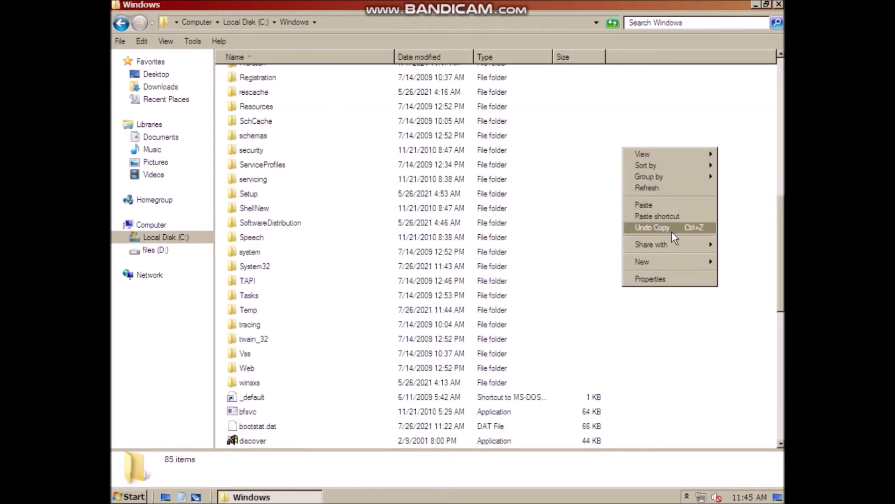
{"action": "left_click", "coordinate": [660, 205]}
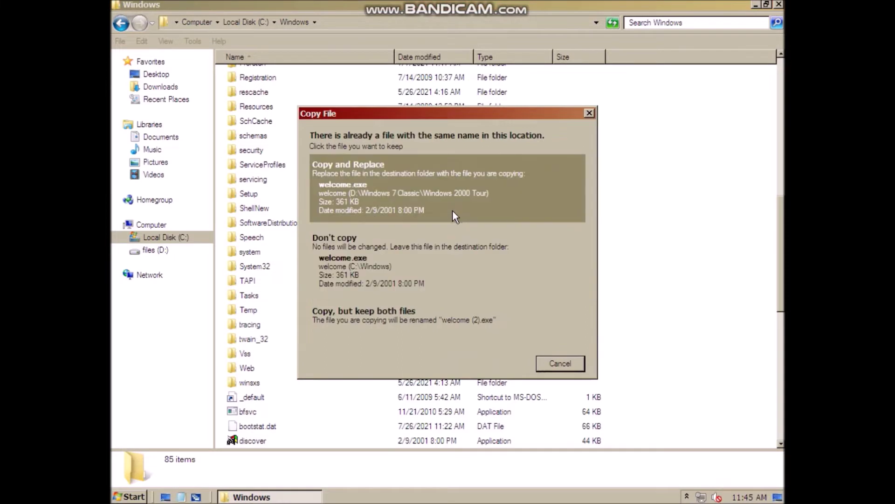
{"action": "left_click", "coordinate": [452, 210]}
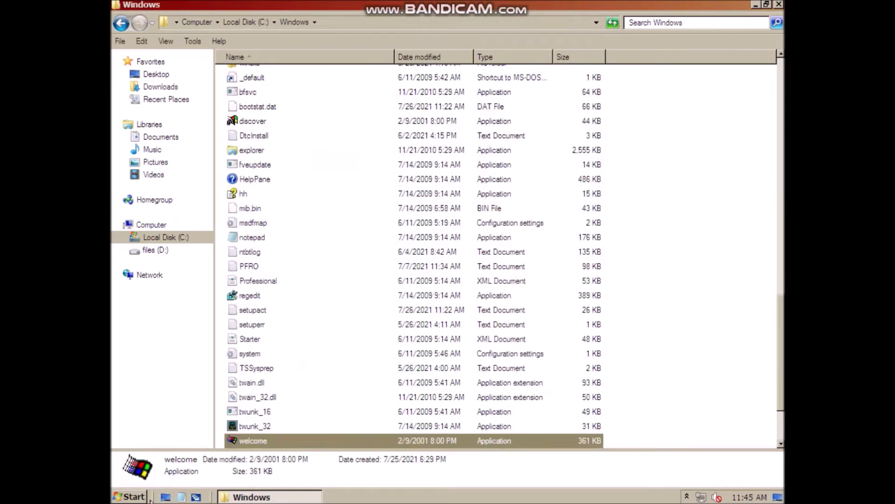
{"action": "left_click", "coordinate": [148, 497]}
Step: Run 'welcome' from the Start menu's Run dialog
{"action": "left_click", "coordinate": [304, 451]}
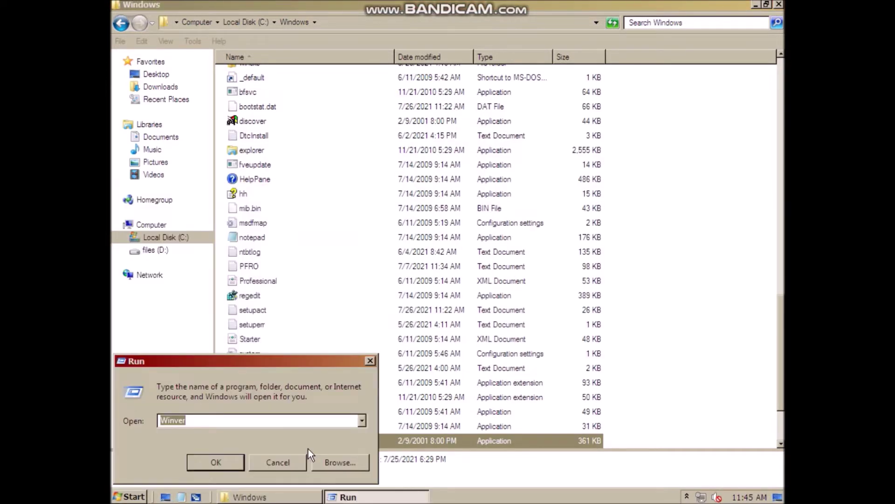
{"action": "type", "text": "welcome"}
{"action": "key", "text": "Return"}
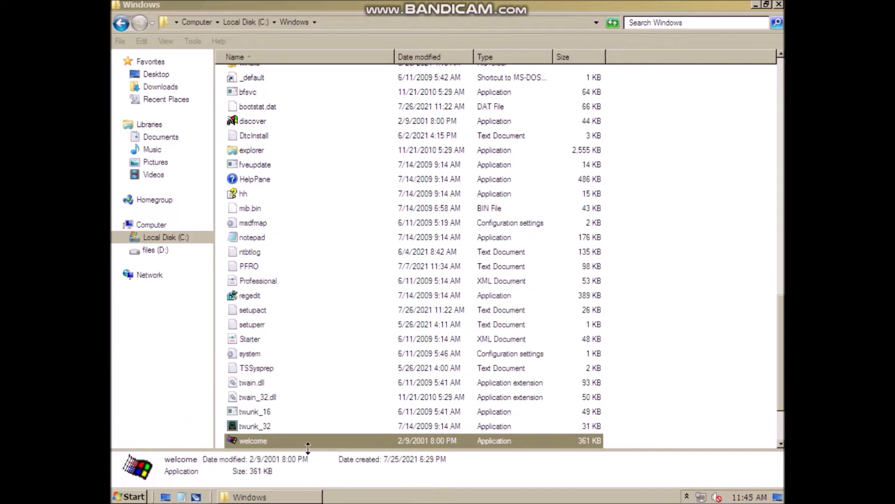
Step: Minimize Explorer, reposition the AVG notice and tour window, and expand the scanned file's details
{"action": "left_click", "coordinate": [755, 4]}
{"action": "right_click", "coordinate": [565, 101]}
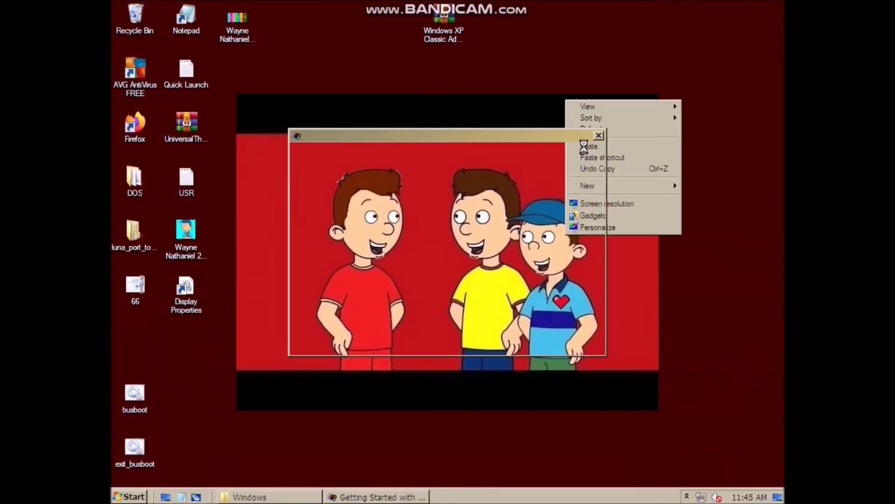
{"action": "left_click", "coordinate": [518, 146]}
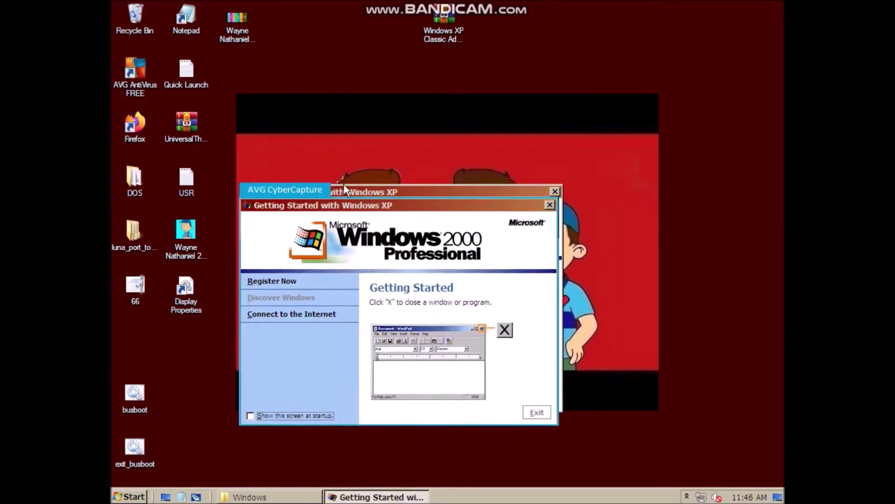
{"action": "left_click", "coordinate": [324, 188]}
{"action": "mouse_move", "coordinate": [539, 125]}
{"action": "left_mouse_down"}
{"action": "mouse_move", "coordinate": [646, 47]}
{"action": "mouse_move", "coordinate": [648, 18]}
{"action": "left_mouse_up"}
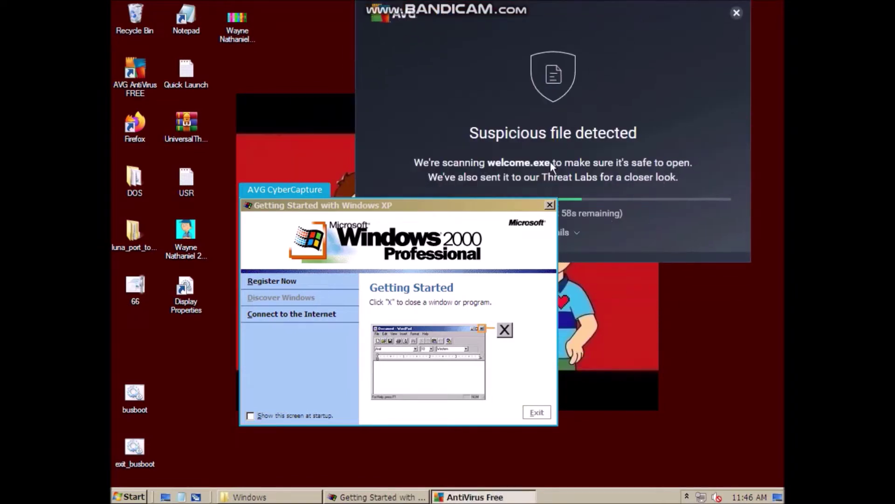
{"action": "left_click_drag", "start_coordinate": [523, 206], "coordinate": [450, 267]}
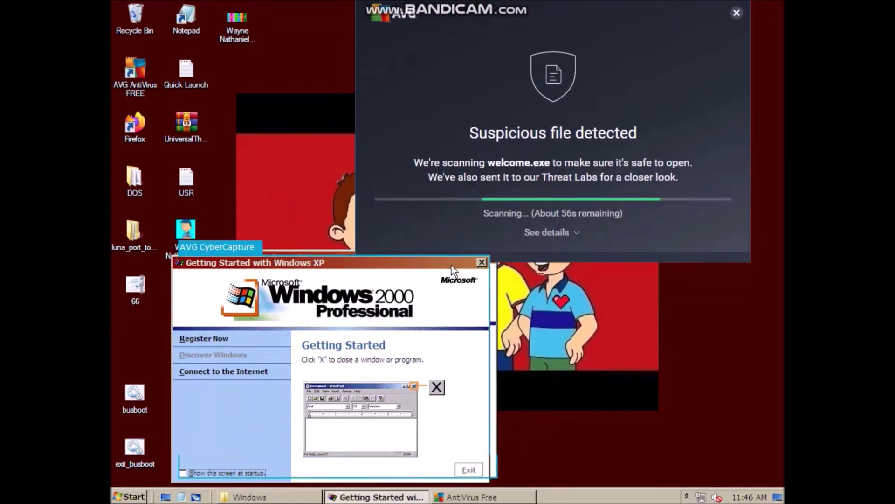
{"action": "left_click", "coordinate": [552, 235]}
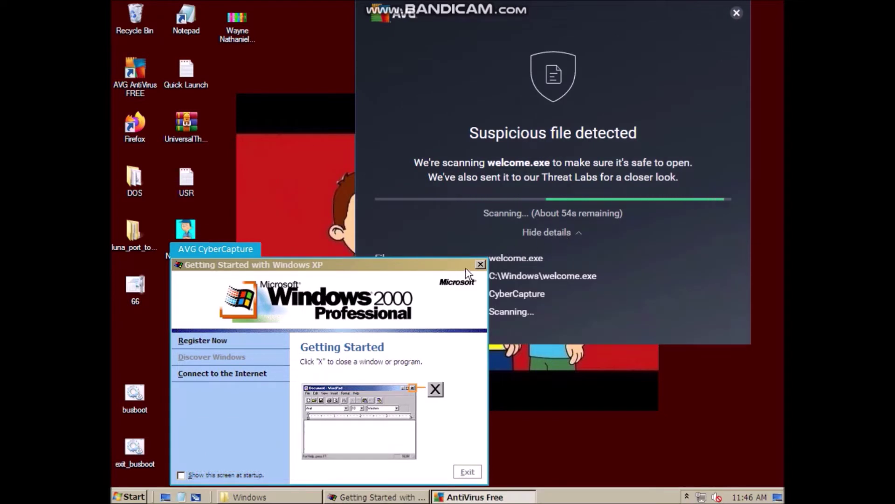
Step: Close the Getting Started tour and dismiss the AVG all-clear notice
{"action": "left_click", "coordinate": [480, 263]}
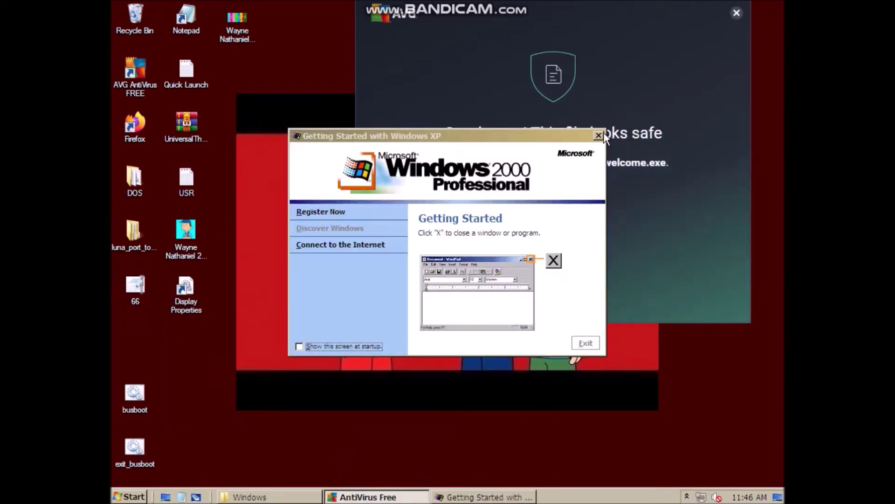
{"action": "left_click", "coordinate": [599, 135]}
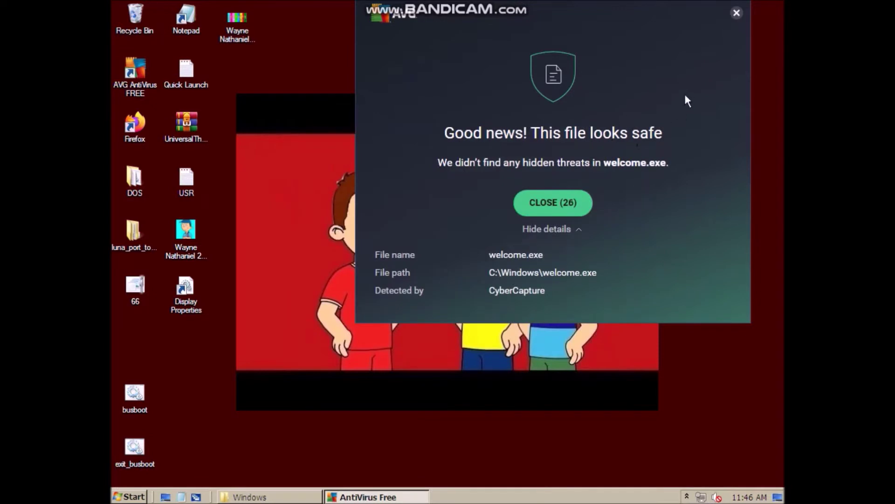
{"action": "left_click", "coordinate": [553, 202]}
{"action": "right_click", "coordinate": [553, 200]}
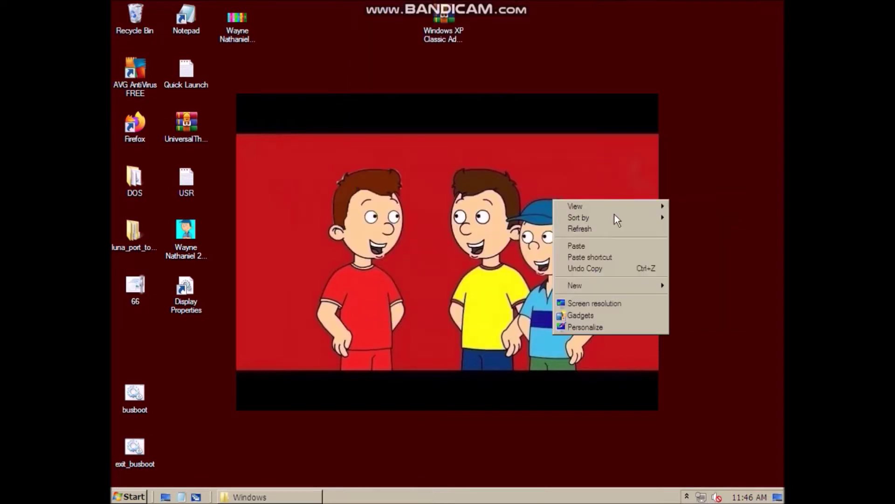
Step: Open Personalization, scroll the themes, and close it via the system menu
{"action": "left_click", "coordinate": [602, 327]}
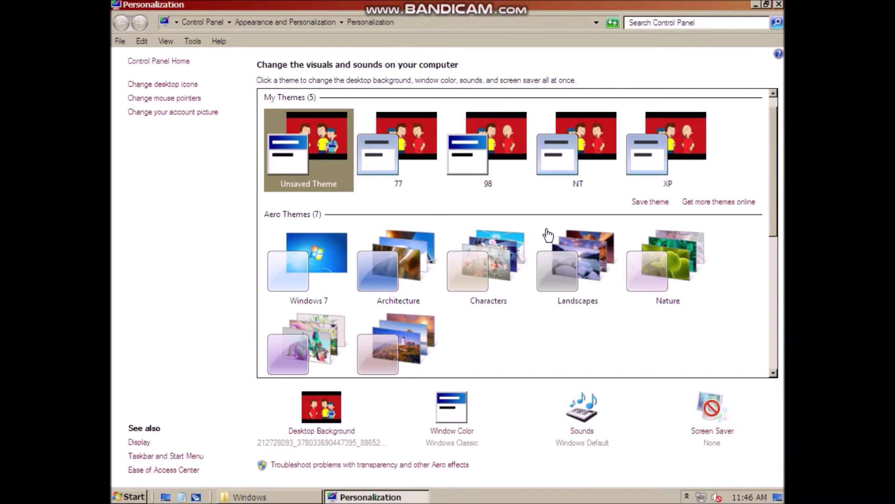
{"action": "scroll", "coordinate": [548, 226], "scroll_direction": "down", "scroll_amount": 5}
{"action": "right_click", "coordinate": [534, 3]}
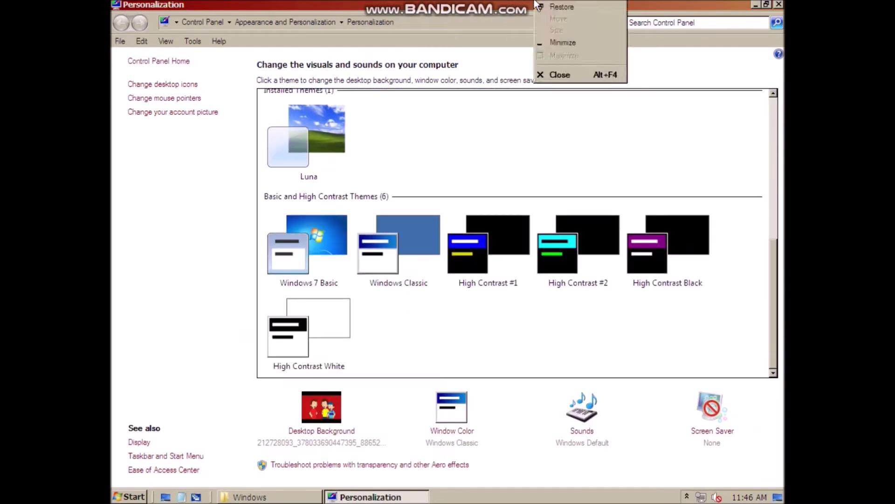
{"action": "left_click", "coordinate": [570, 73]}
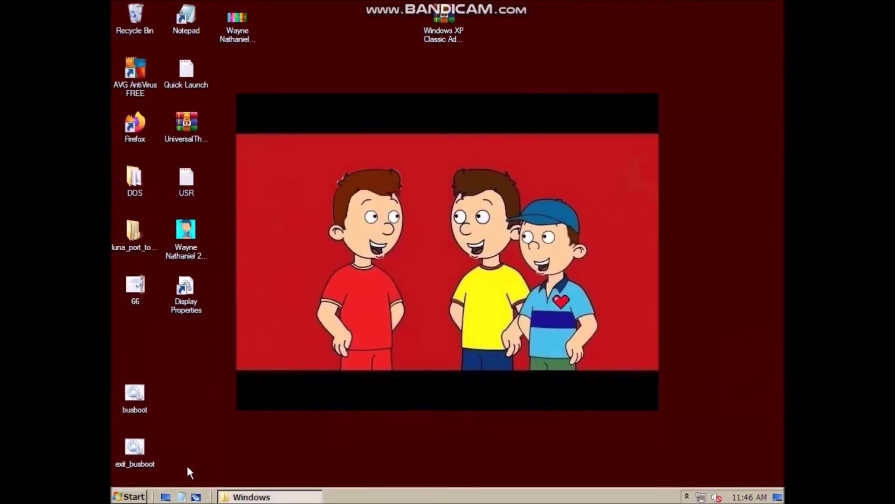
Step: Open Run from Start, cancel it, and restore the Explorer window showing C:\Windows
{"action": "left_click", "coordinate": [130, 497]}
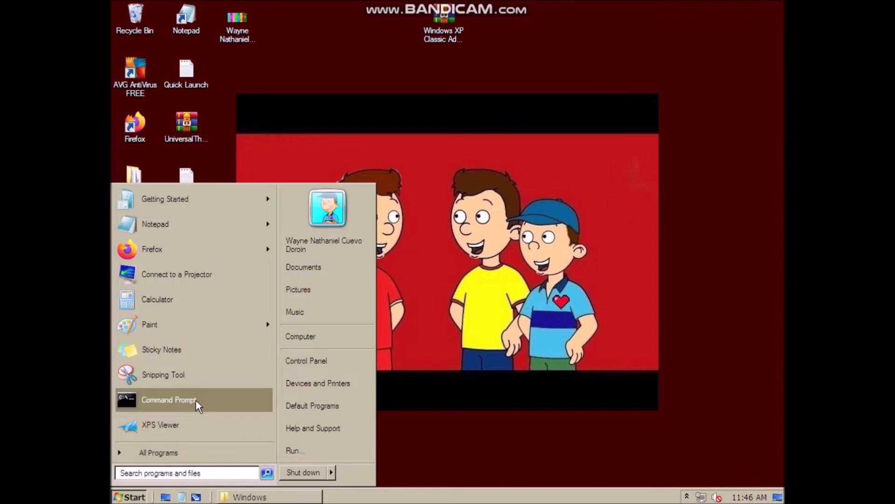
{"action": "left_click", "coordinate": [301, 447]}
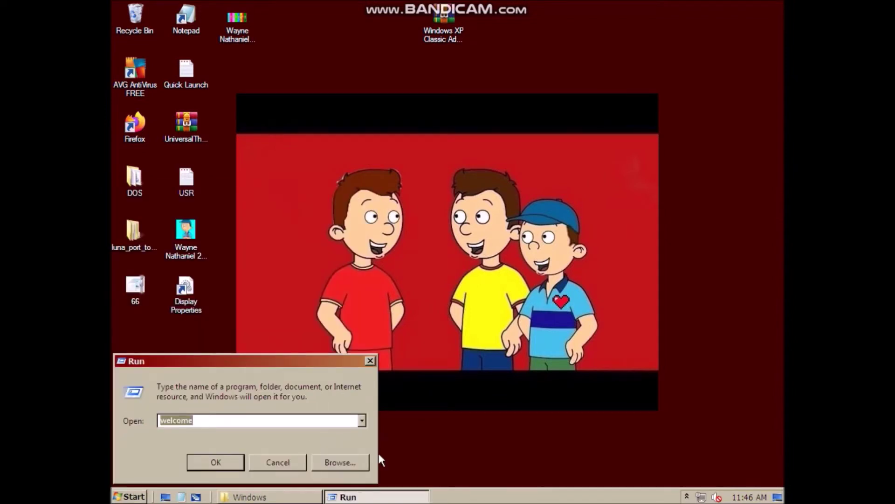
{"action": "left_click", "coordinate": [278, 462]}
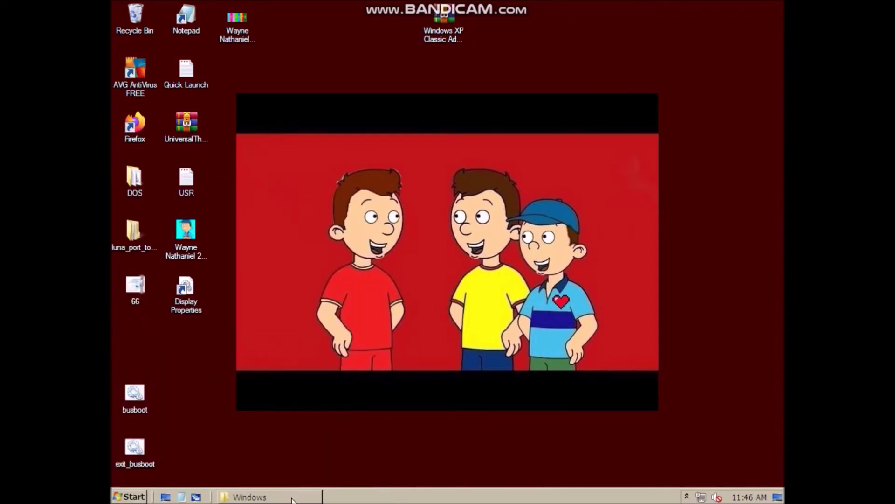
{"action": "left_click", "coordinate": [261, 497]}
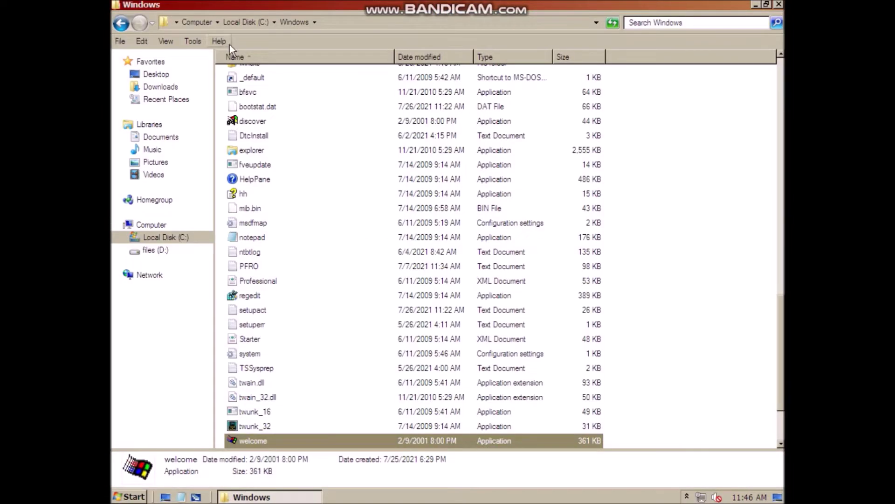
Step: Go from Local Disk (C:) to files (D:) > Windows 7 Classic > Classic Shell and launch the installer
{"action": "left_click", "coordinate": [164, 238]}
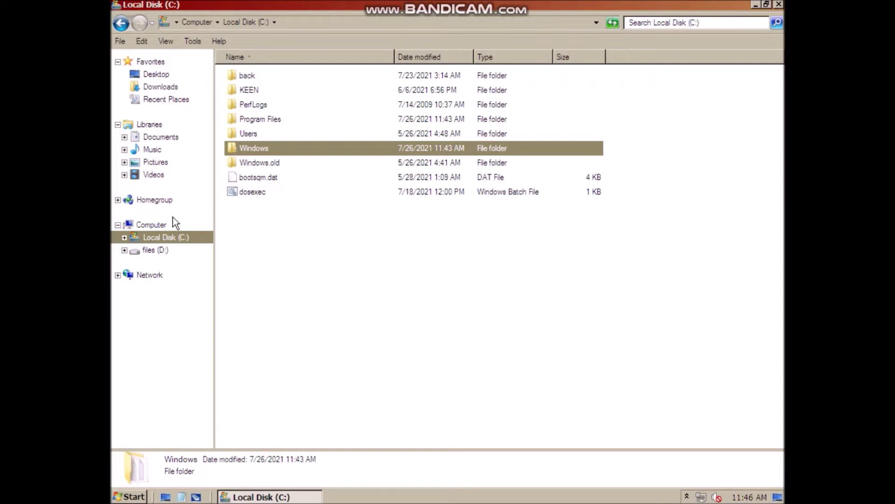
{"action": "left_click", "coordinate": [181, 251]}
{"action": "double_click", "coordinate": [257, 84]}
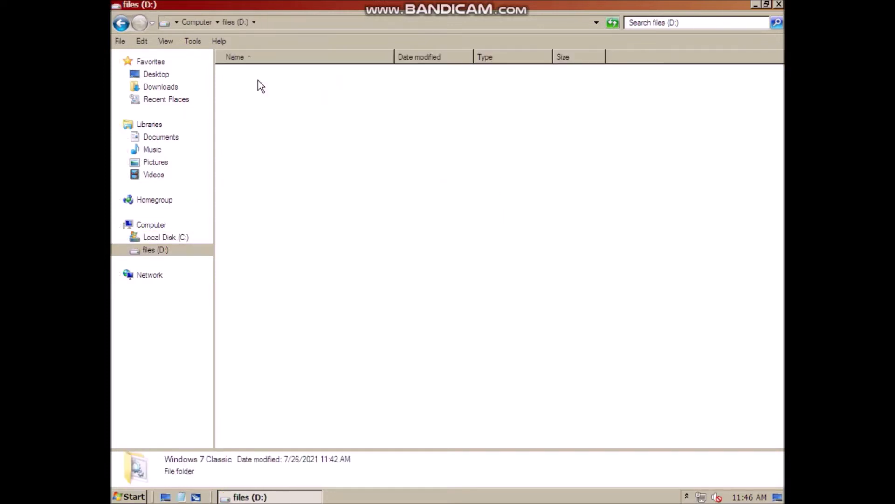
{"action": "left_click", "coordinate": [309, 92]}
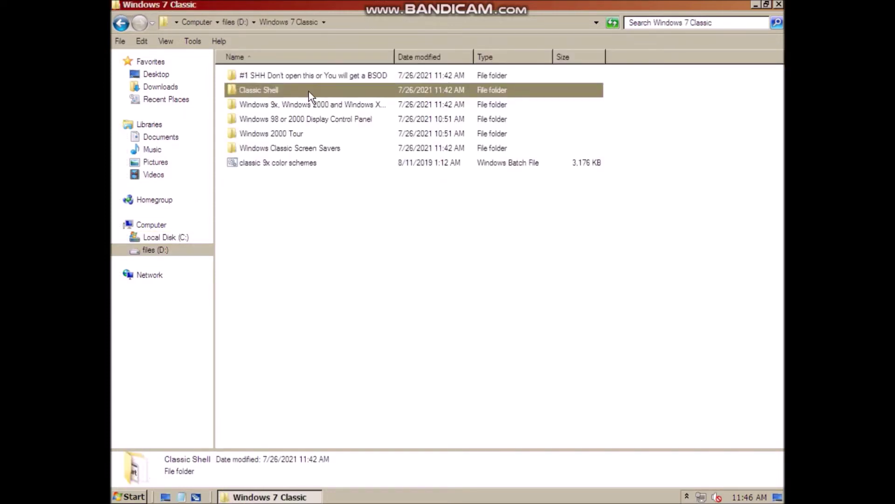
{"action": "double_click", "coordinate": [309, 91]}
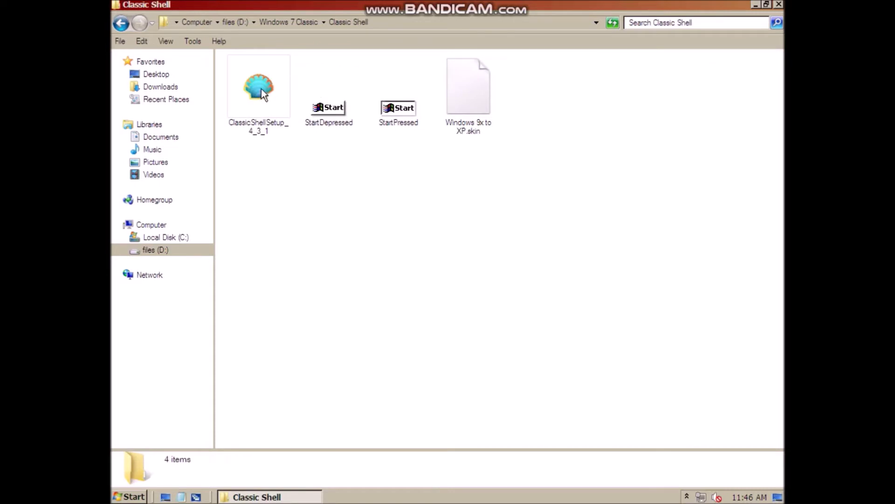
{"action": "double_click", "coordinate": [262, 90]}
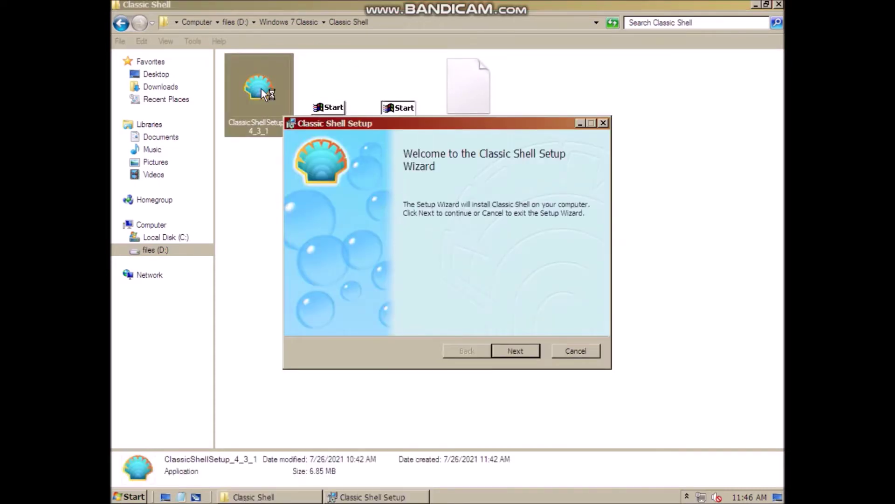
Step: Move past the setup welcome page and accept the licence agreement
{"action": "key", "text": "Return"}
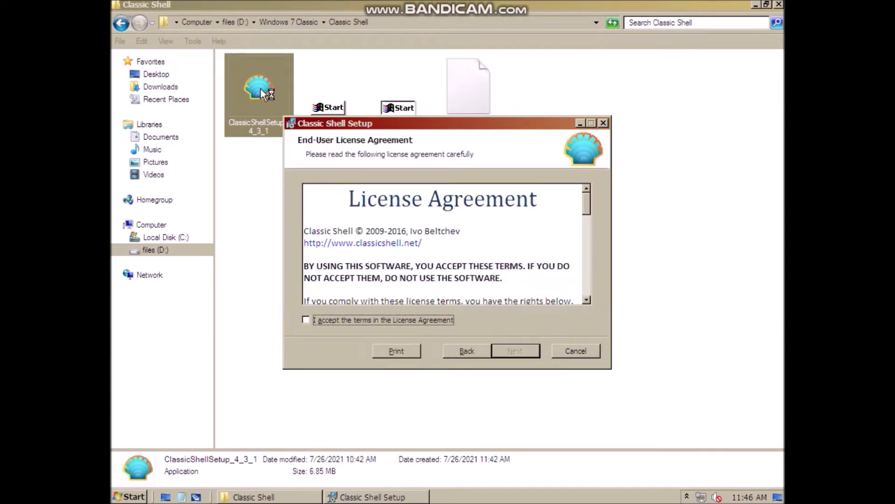
{"action": "left_click", "coordinate": [351, 323]}
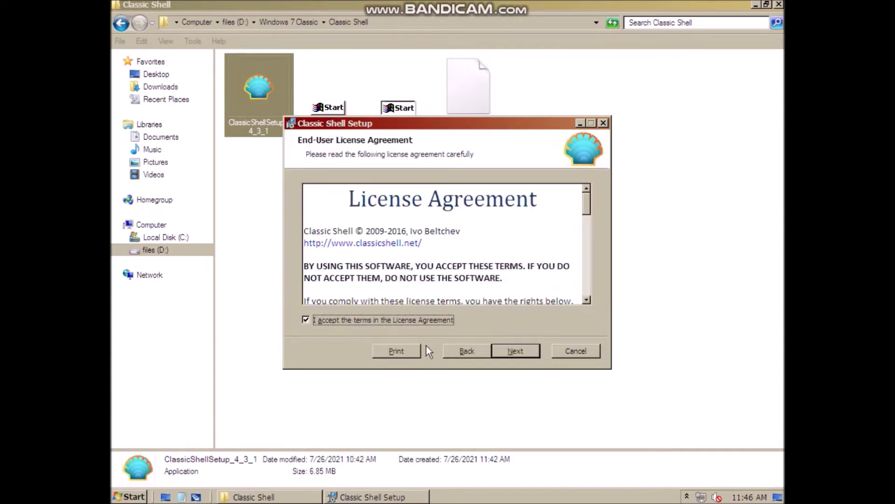
{"action": "left_click", "coordinate": [500, 352]}
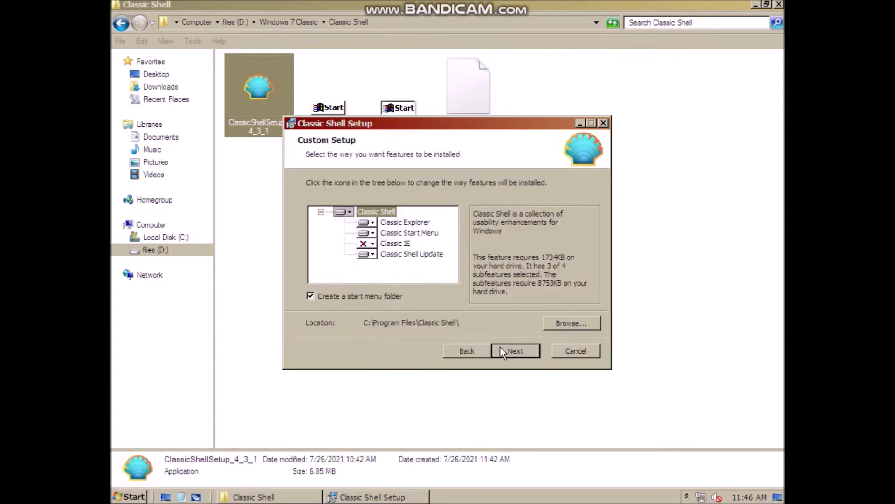
Step: Set Classic Explorer to 'Entire feature will be unavailable', keeping Classic Shell Update installed
{"action": "left_click", "coordinate": [386, 243]}
{"action": "left_click", "coordinate": [408, 233]}
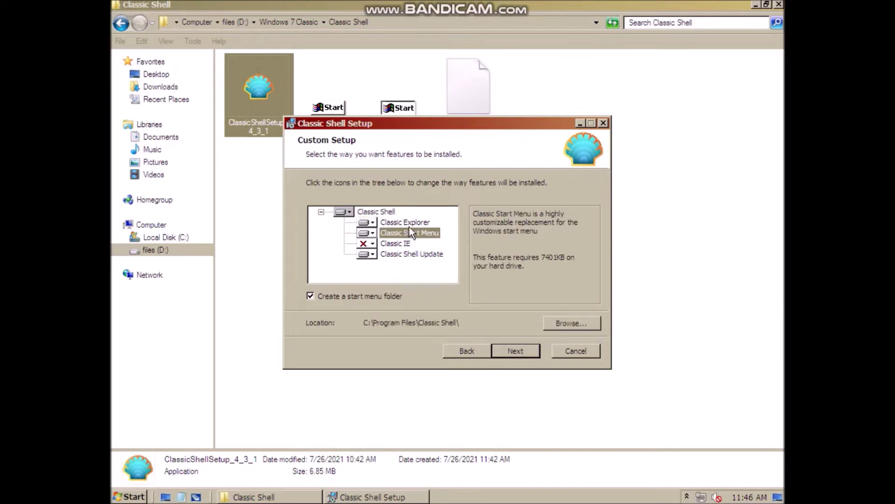
{"action": "left_click", "coordinate": [390, 223]}
{"action": "left_click", "coordinate": [373, 223]}
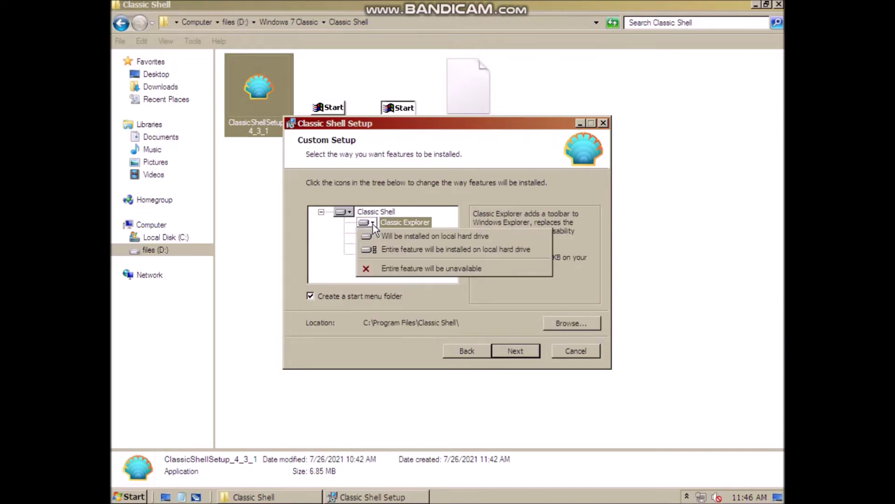
{"action": "left_click", "coordinate": [402, 270]}
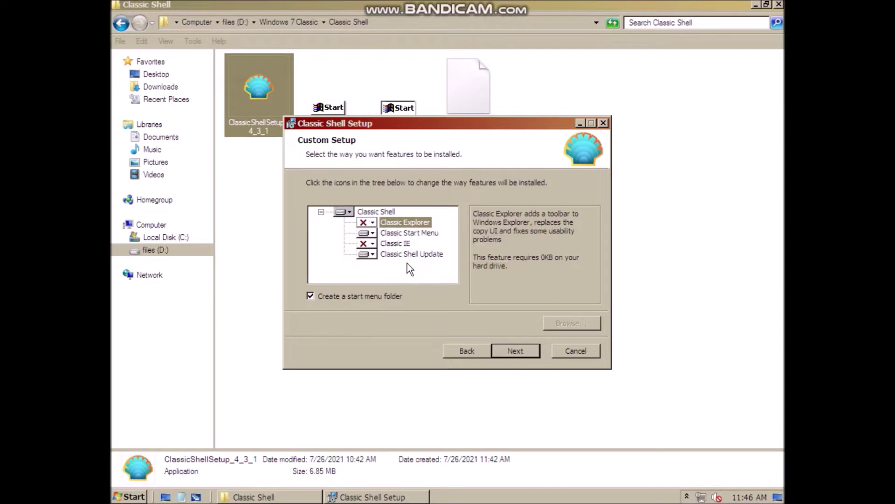
{"action": "left_click", "coordinate": [367, 254]}
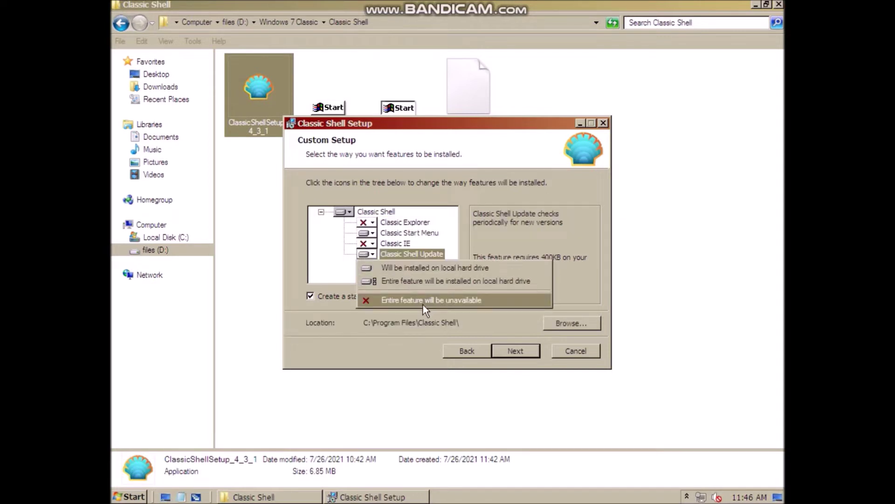
{"action": "left_click", "coordinate": [507, 242]}
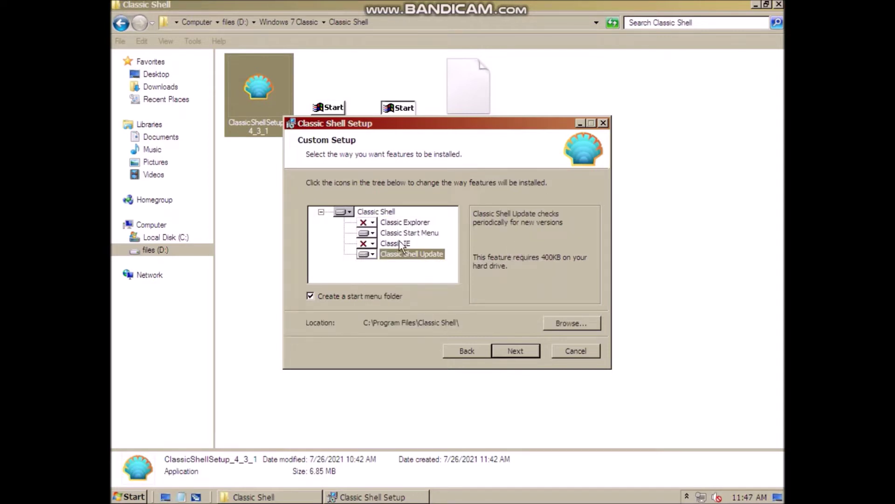
Step: Proceed to the ready page and begin the Classic Shell installation
{"action": "left_click", "coordinate": [523, 342]}
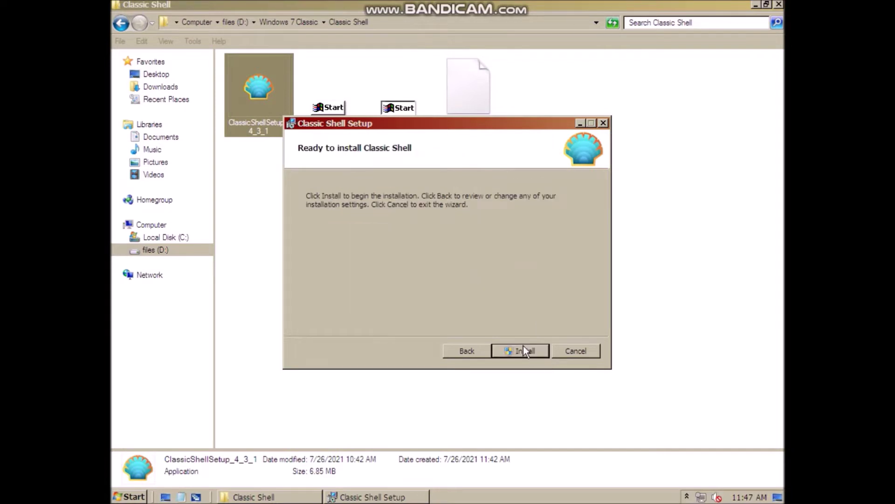
{"action": "left_click", "coordinate": [523, 346]}
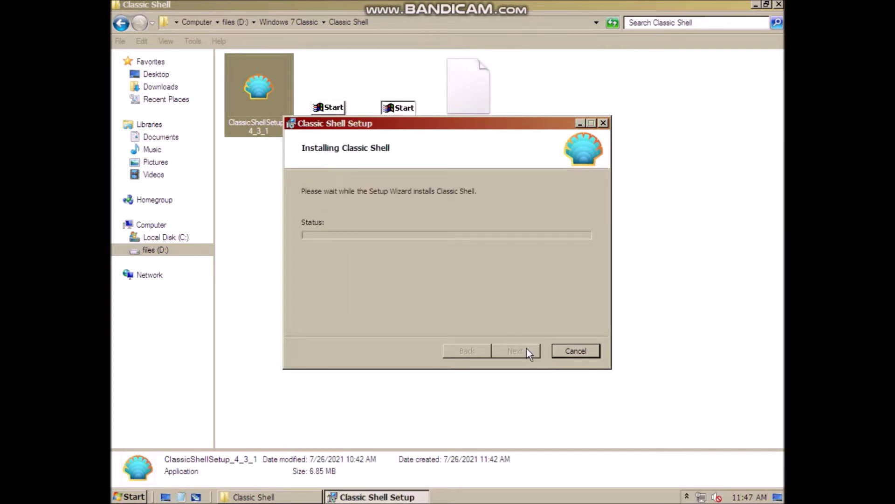
{"action": "left_click", "coordinate": [134, 498]}
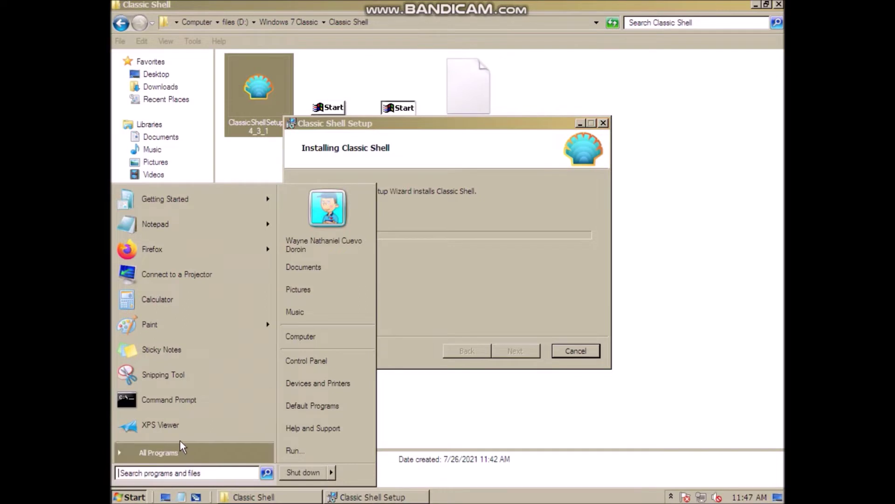
Step: Run NT5_desk.cpl in Command Prompt, fixing the mistyped NT_5desk.cpl, and approve the UAC prompt
{"action": "left_click", "coordinate": [204, 394]}
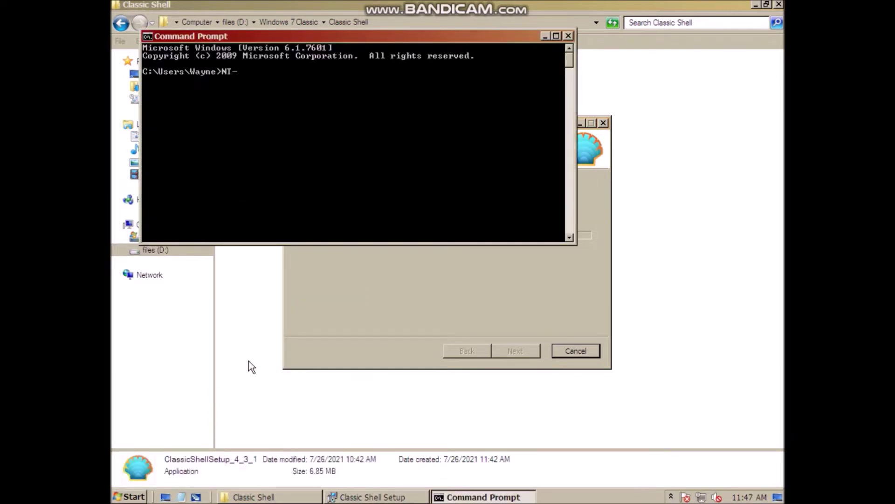
{"action": "type", "text": "NT_5desk."}
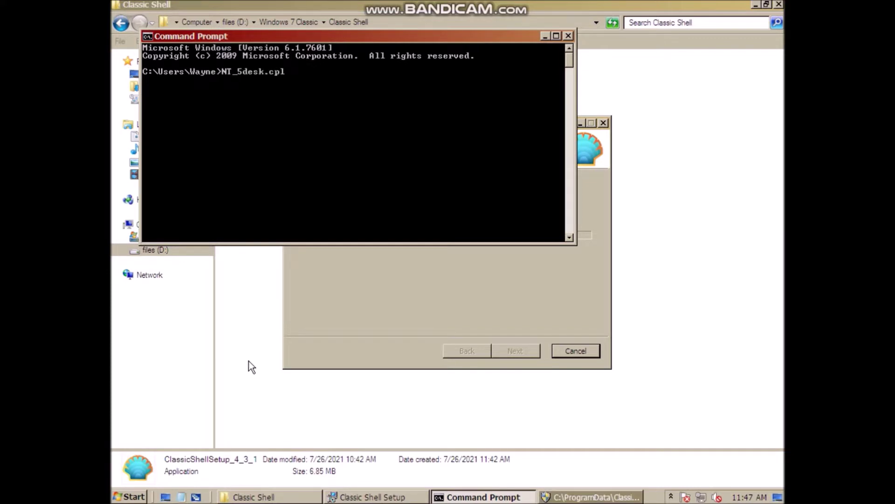
{"action": "type", "text": "cpl"}
{"action": "key", "text": "Return"}
{"action": "key", "text": "Up"}
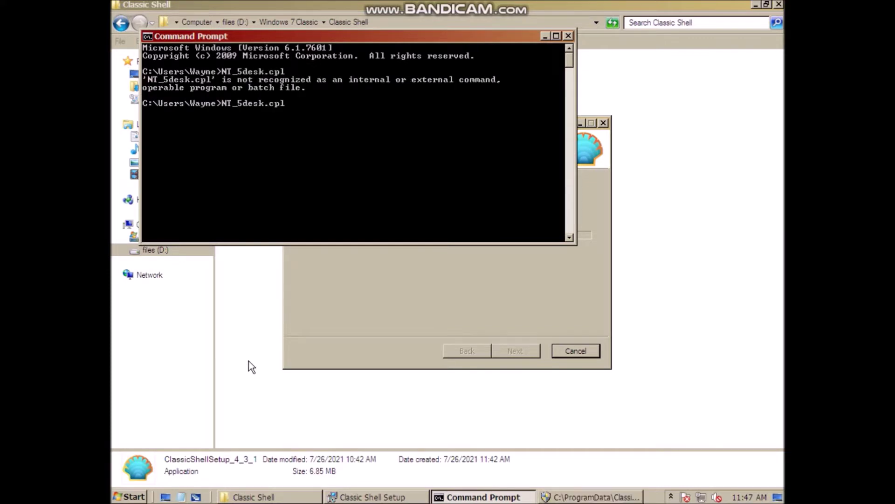
{"action": "key", "text": "Left"}
{"action": "key", "text": "Left"}
{"action": "key", "text": "Left"}
{"action": "key", "text": "Left"}
{"action": "key", "text": "Left"}
{"action": "key", "text": "Left"}
{"action": "key", "text": "Left"}
{"action": "key", "text": "Left"}
{"action": "key", "text": "Left"}
{"action": "key", "text": "BackSpace"}
{"action": "type", "text": "_"}
{"action": "key", "text": "Return"}
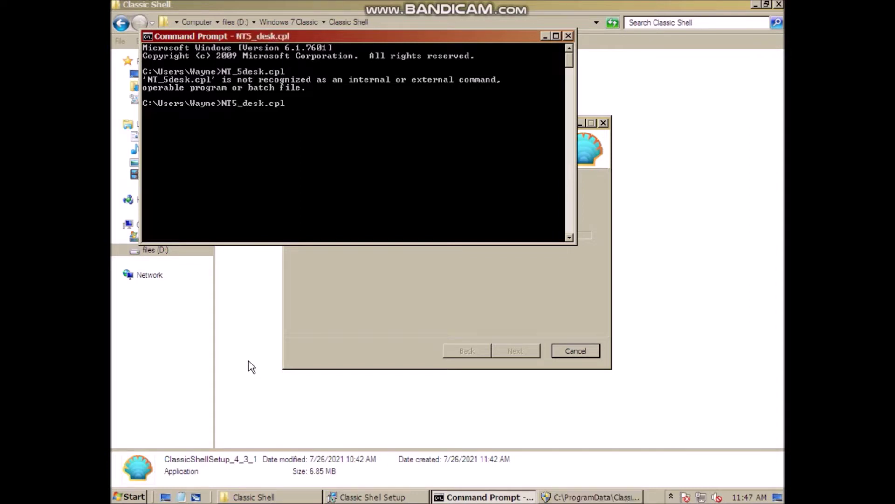
{"action": "left_click", "coordinate": [313, 98]}
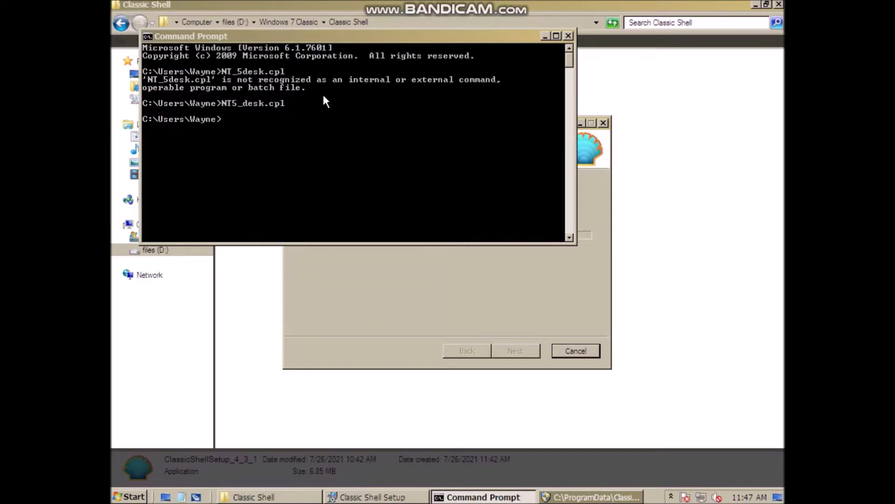
Step: On the Appearance tab, try the Eggplant and then Teal (VGA) colour schemes
{"action": "left_click", "coordinate": [568, 36]}
{"action": "left_click", "coordinate": [297, 83]}
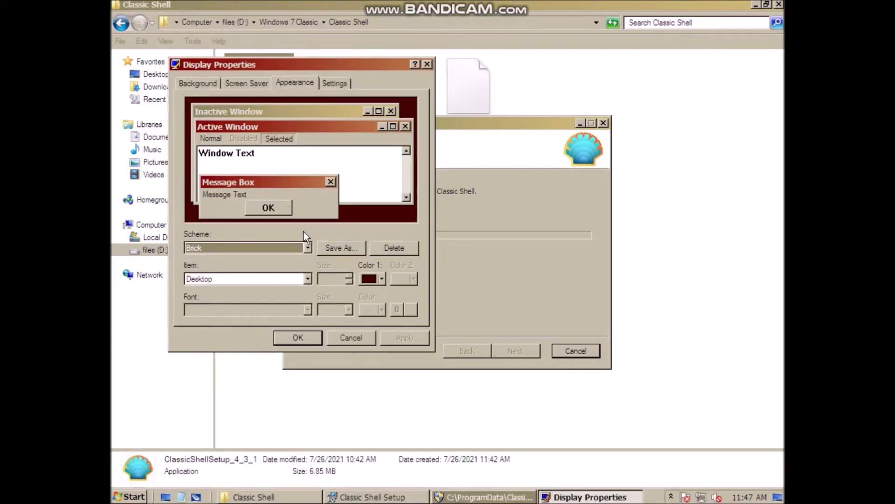
{"action": "left_click", "coordinate": [306, 249]}
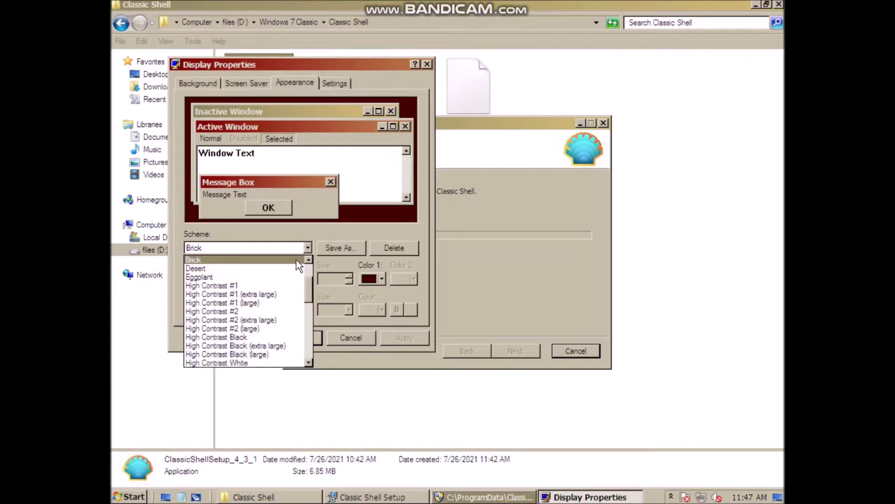
{"action": "left_click", "coordinate": [276, 278]}
{"action": "left_click", "coordinate": [397, 338]}
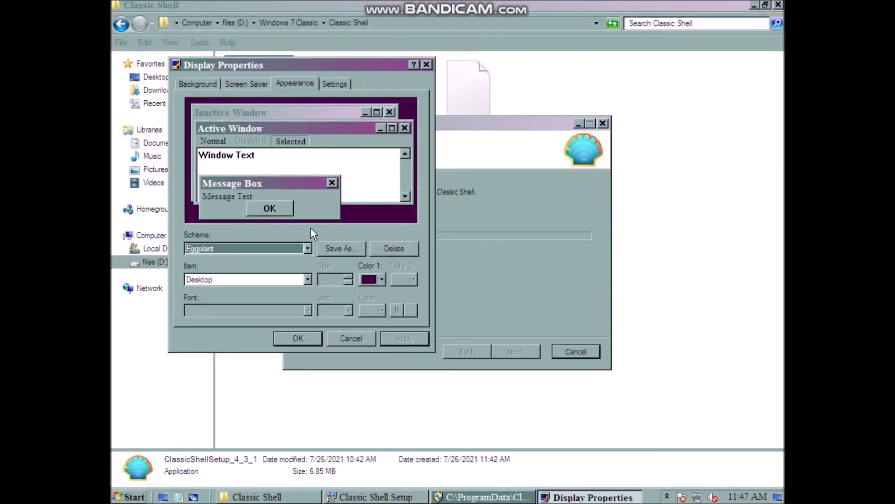
{"action": "left_click", "coordinate": [293, 255]}
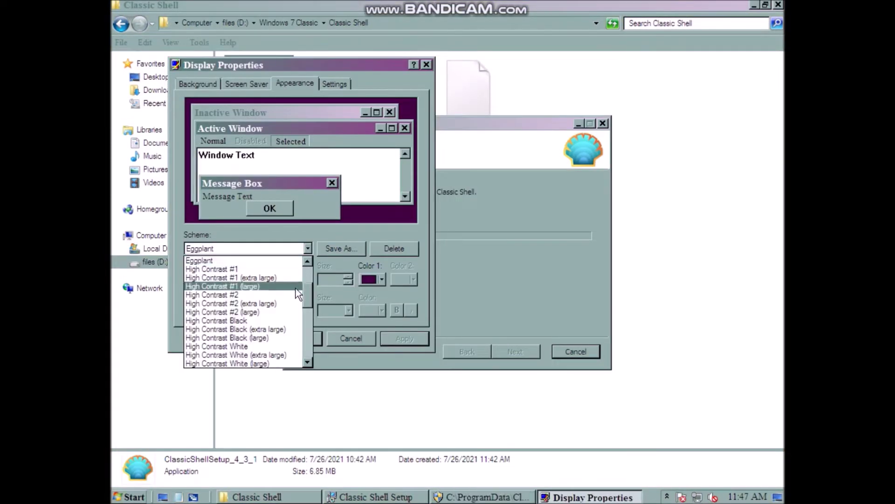
{"action": "scroll", "coordinate": [284, 317], "scroll_direction": "down", "scroll_amount": 8}
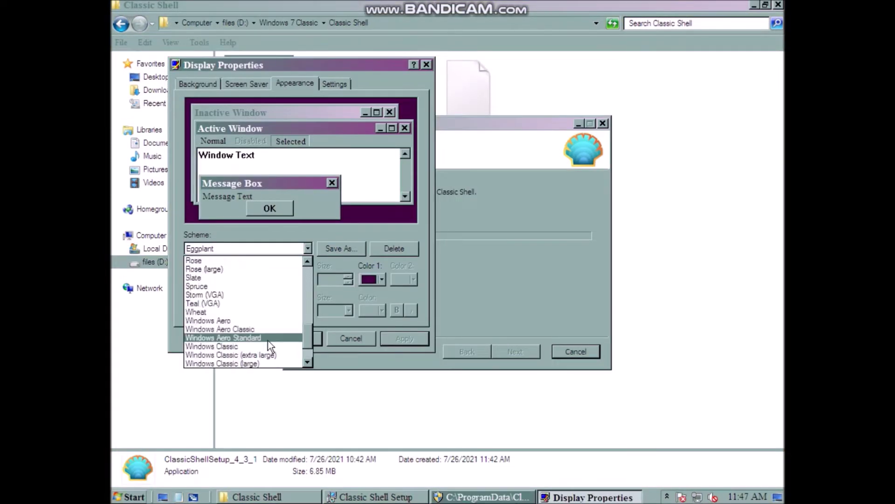
{"action": "left_click", "coordinate": [251, 306]}
{"action": "left_click", "coordinate": [396, 339]}
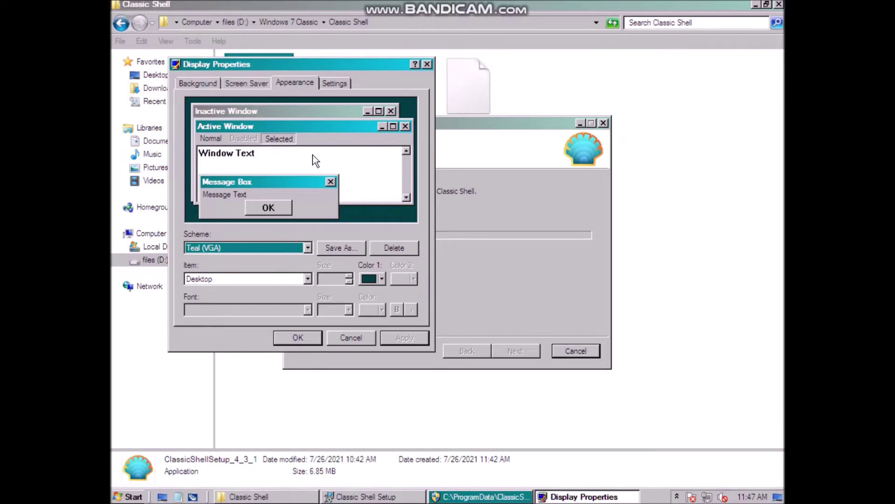
Step: Try Red, White, and Blue (VGA), then apply Windows Classic and close Display Properties
{"action": "left_click_drag", "start_coordinate": [312, 68], "coordinate": [428, 146]}
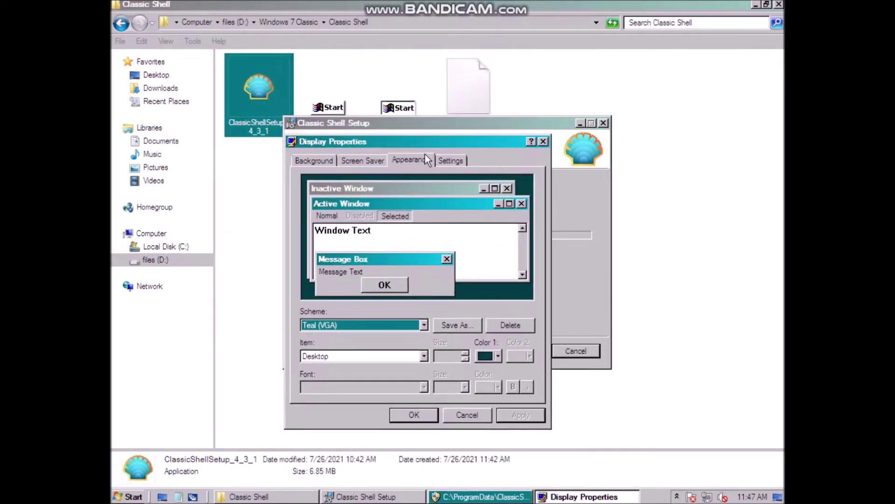
{"action": "left_click", "coordinate": [411, 326]}
{"action": "scroll", "coordinate": [401, 359], "scroll_direction": "up", "scroll_amount": 3}
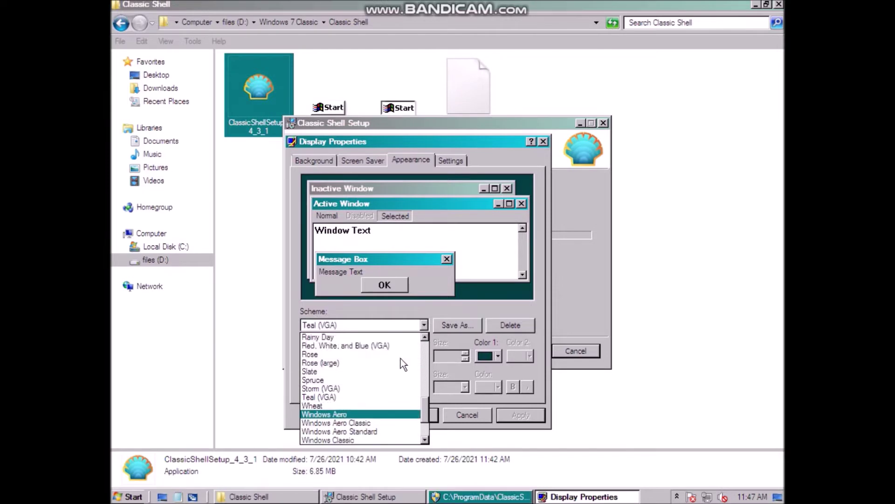
{"action": "left_click", "coordinate": [390, 344]}
{"action": "left_click", "coordinate": [518, 416]}
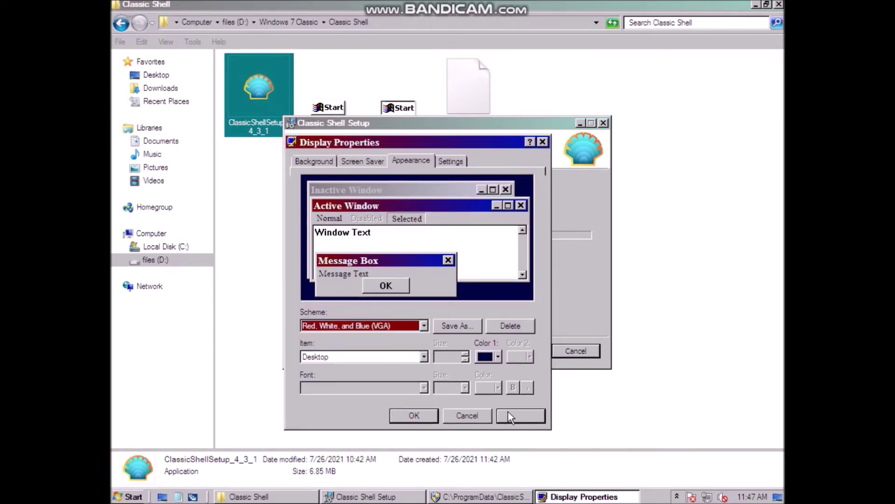
{"action": "left_click", "coordinate": [390, 327]}
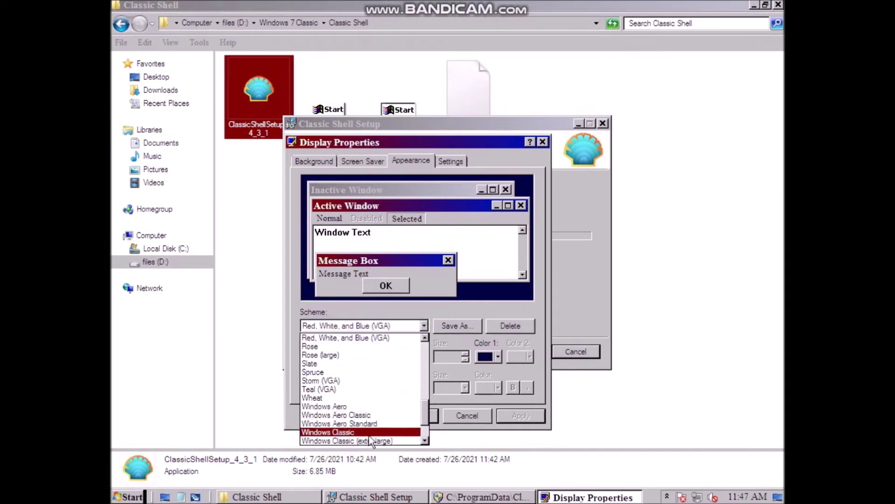
{"action": "scroll", "coordinate": [368, 420], "scroll_direction": "down", "scroll_amount": 2}
{"action": "left_click", "coordinate": [367, 390]}
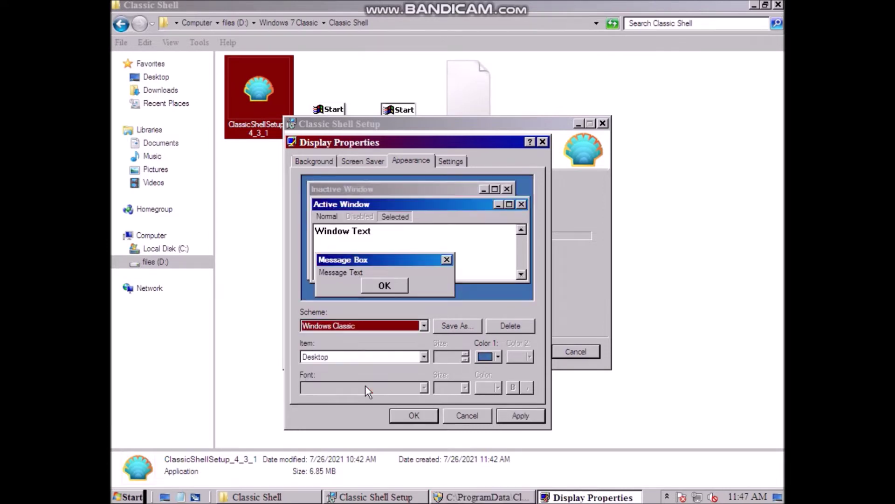
{"action": "left_click", "coordinate": [512, 420]}
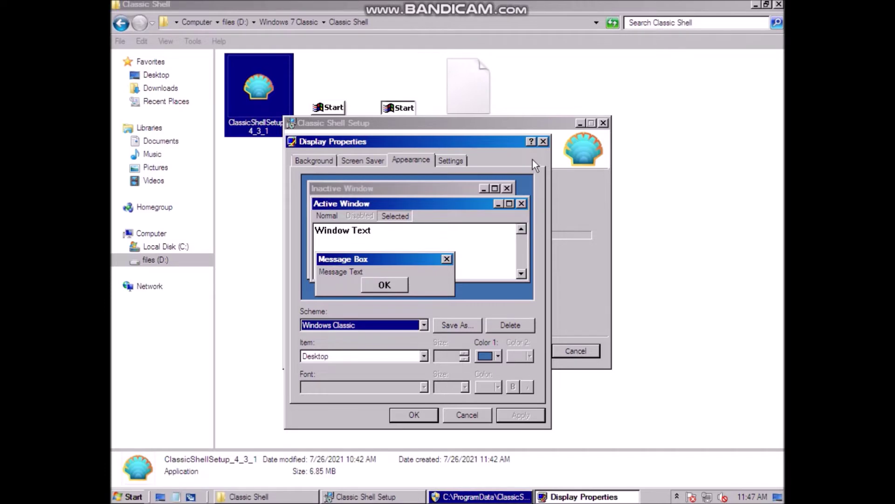
{"action": "left_click", "coordinate": [543, 141]}
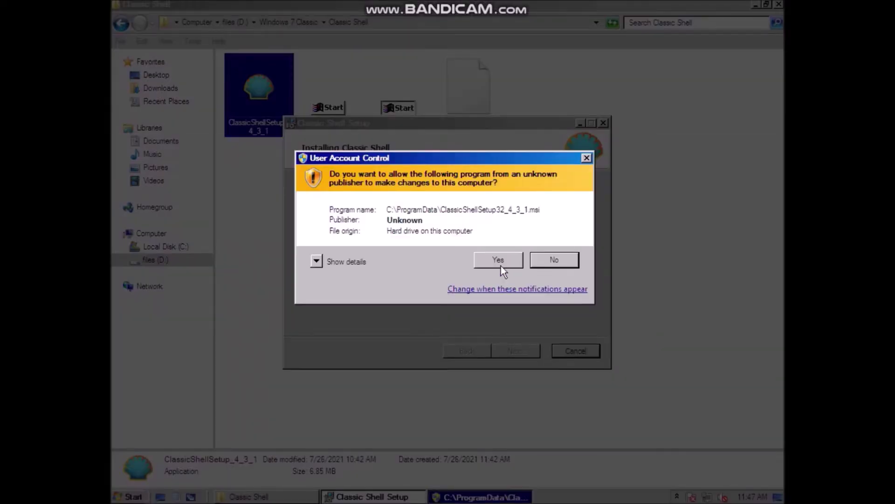
Step: Complete the Classic Shell installation with administrator approval and close its readme
{"action": "left_click", "coordinate": [501, 264]}
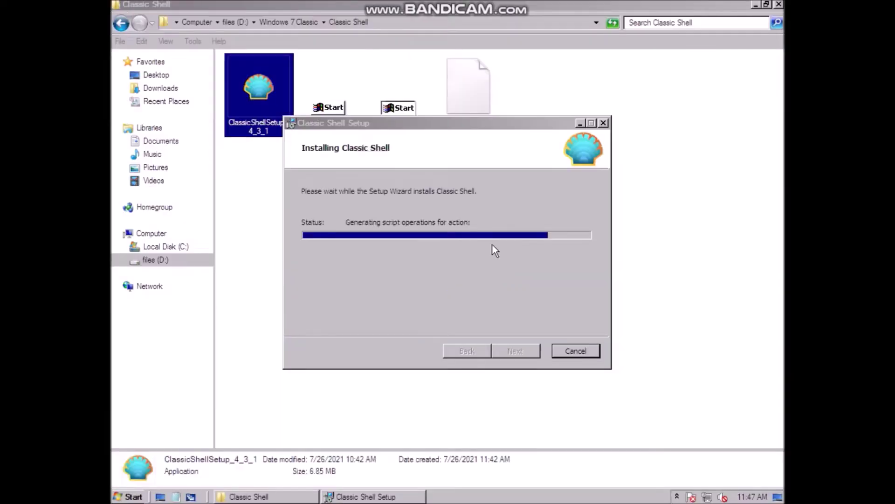
{"action": "left_click", "coordinate": [519, 353]}
{"action": "left_click_drag", "start_coordinate": [440, 230], "coordinate": [465, 153]}
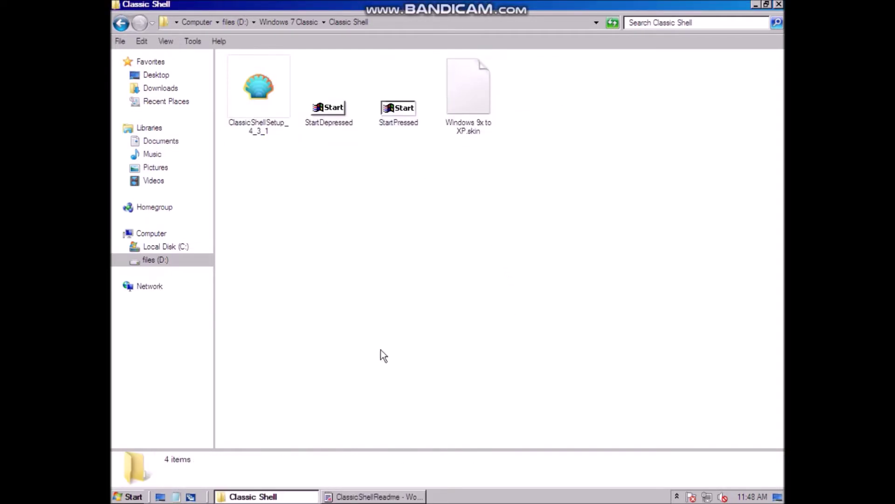
{"action": "left_click", "coordinate": [382, 496]}
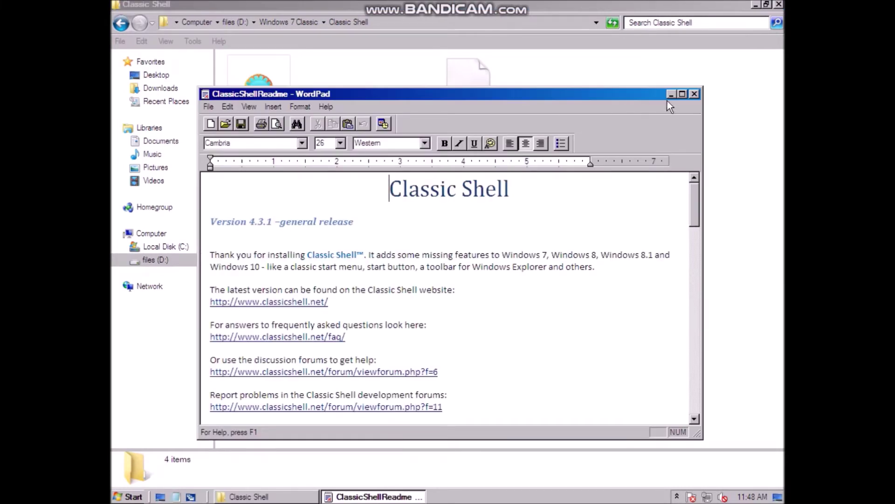
{"action": "left_click", "coordinate": [695, 94]}
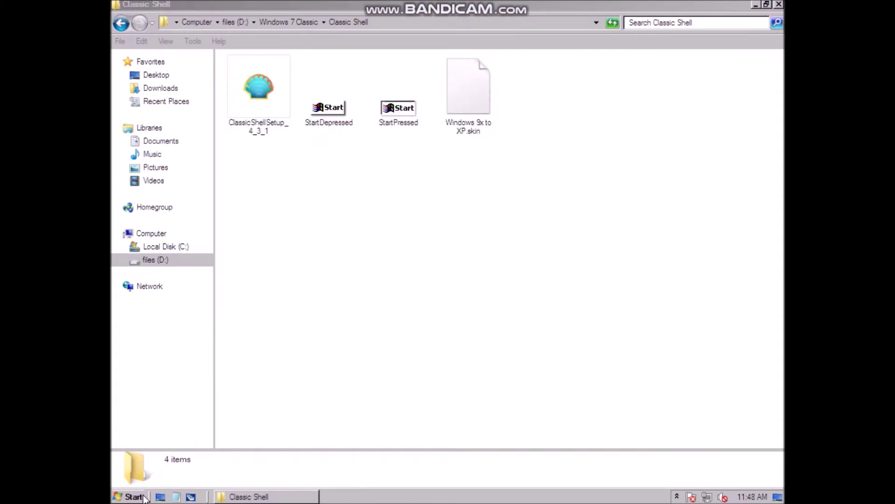
Step: Choose the single-column Classic start menu style, then select the two Start images and skin file
{"action": "right_click", "coordinate": [145, 497]}
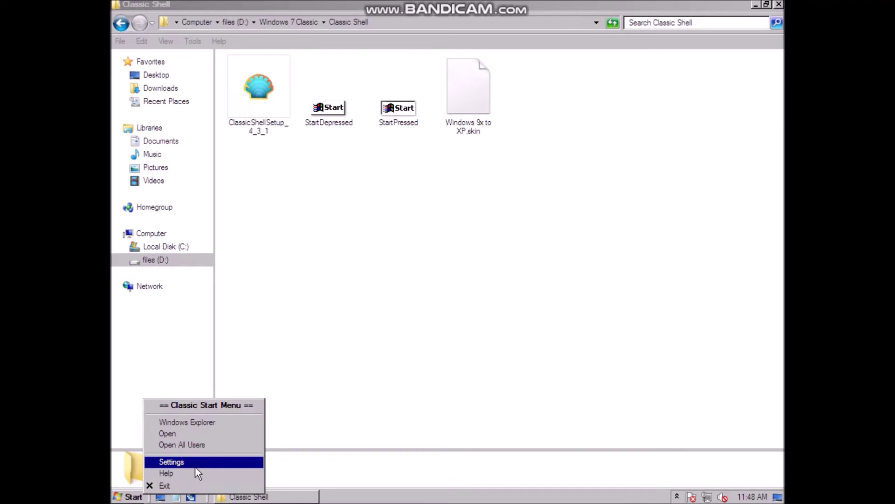
{"action": "left_click", "coordinate": [195, 462]}
{"action": "left_click", "coordinate": [275, 135]}
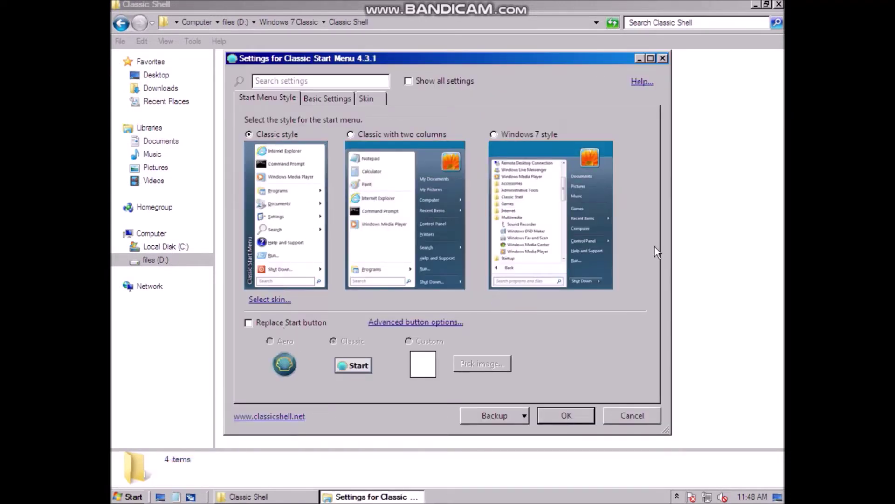
{"action": "left_click", "coordinate": [711, 225]}
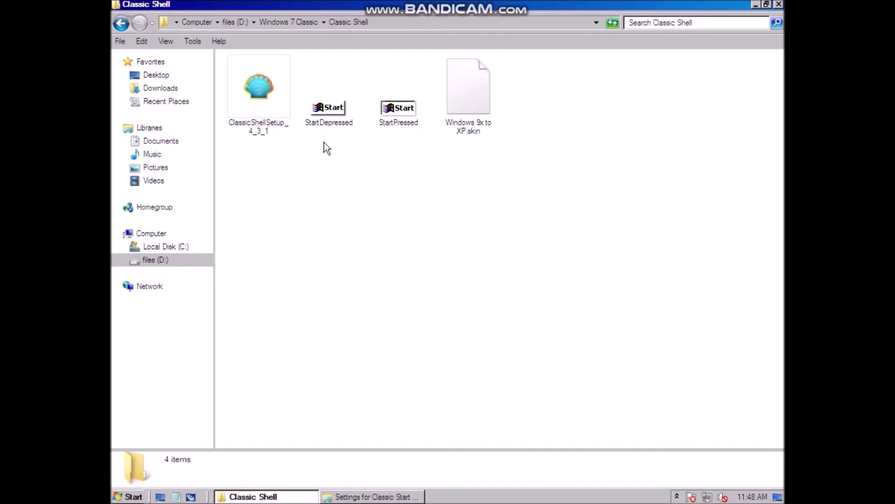
{"action": "left_click_drag", "start_coordinate": [382, 132], "coordinate": [490, 104]}
Step: Copy StartDepressed, StartPressed and Windows 9x to XP.skin into C:\Program Files\Classic Shell as administrator
{"action": "right_click", "coordinate": [490, 103]}
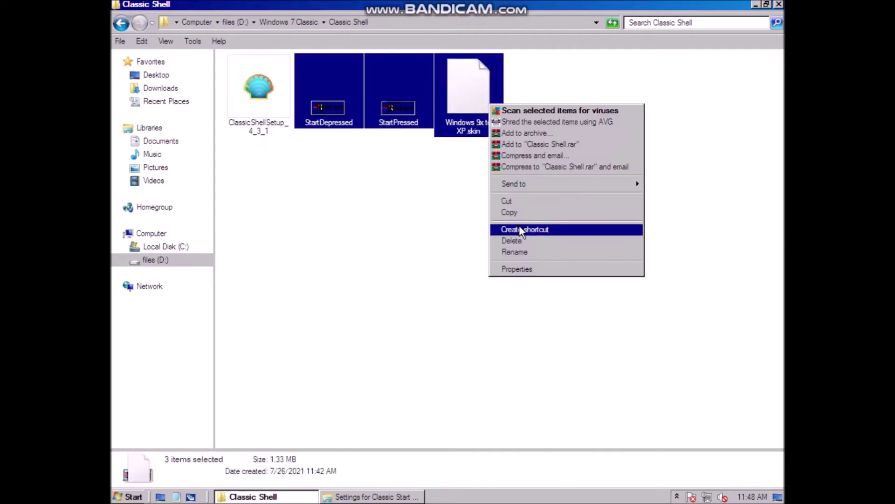
{"action": "left_click", "coordinate": [519, 212]}
{"action": "left_click", "coordinate": [423, 26]}
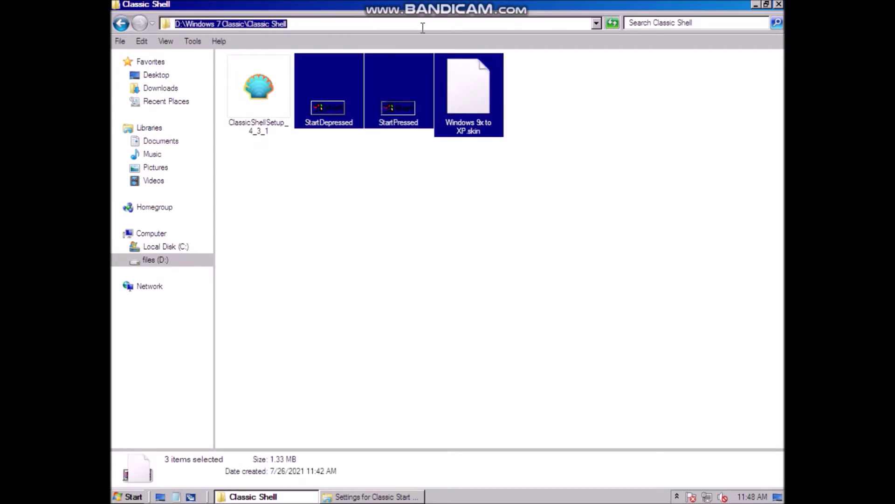
{"action": "type", "text": "C:\\"}
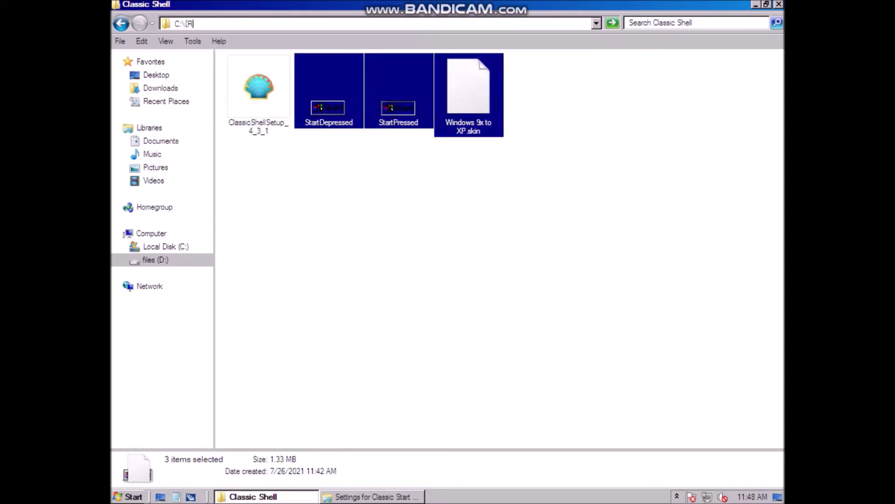
{"action": "type", "text": "Pr"}
{"action": "key", "text": "Down"}
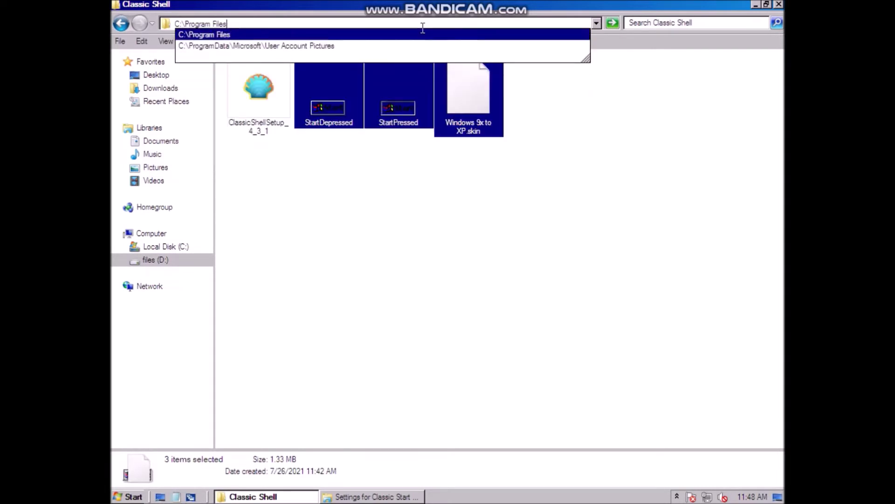
{"action": "key", "text": "Return"}
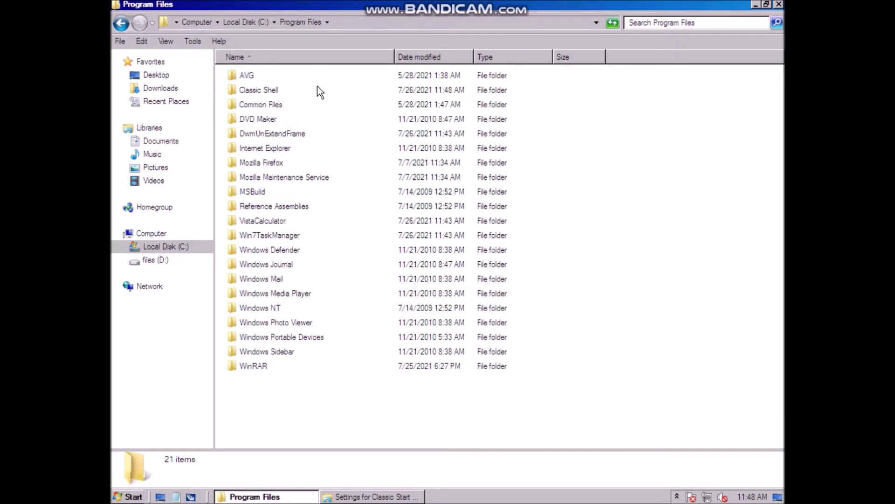
{"action": "double_click", "coordinate": [317, 88]}
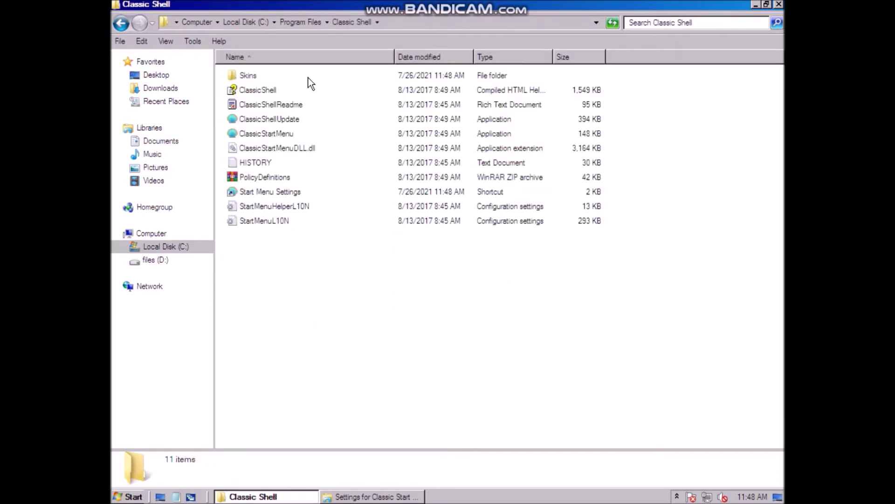
{"action": "right_click", "coordinate": [331, 254]}
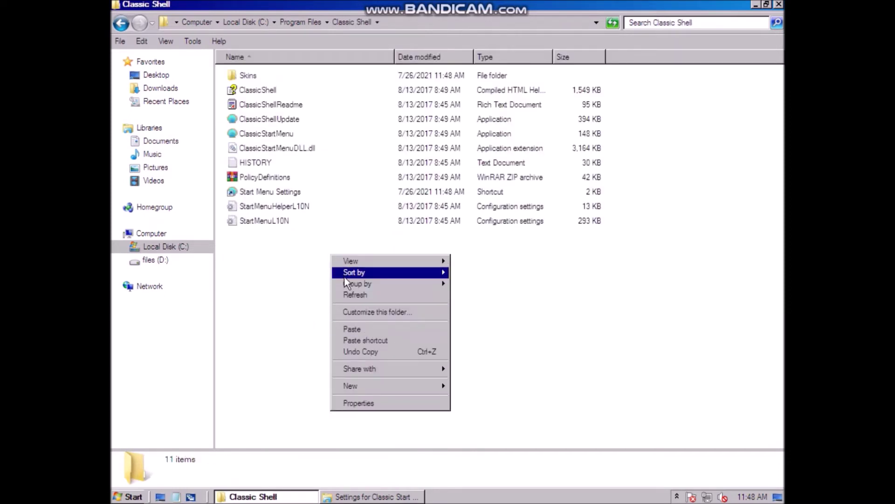
{"action": "left_click", "coordinate": [352, 330]}
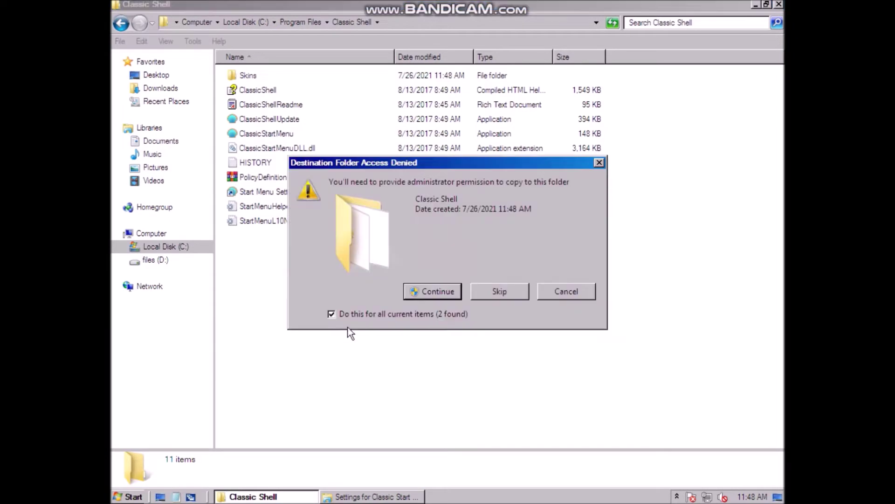
{"action": "left_click", "coordinate": [409, 291]}
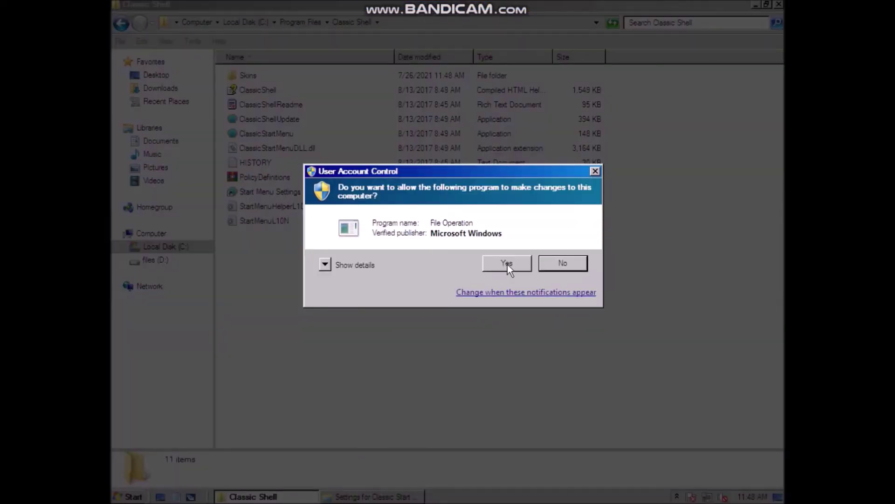
{"action": "left_click", "coordinate": [506, 263]}
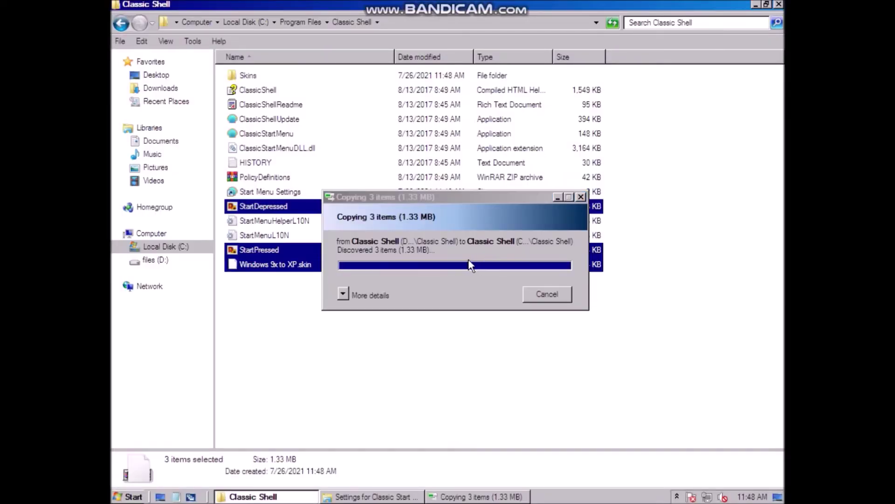
Step: Move Windows 9x to XP.skin into the Skins subfolder, granting administrator permission
{"action": "right_click", "coordinate": [303, 268]}
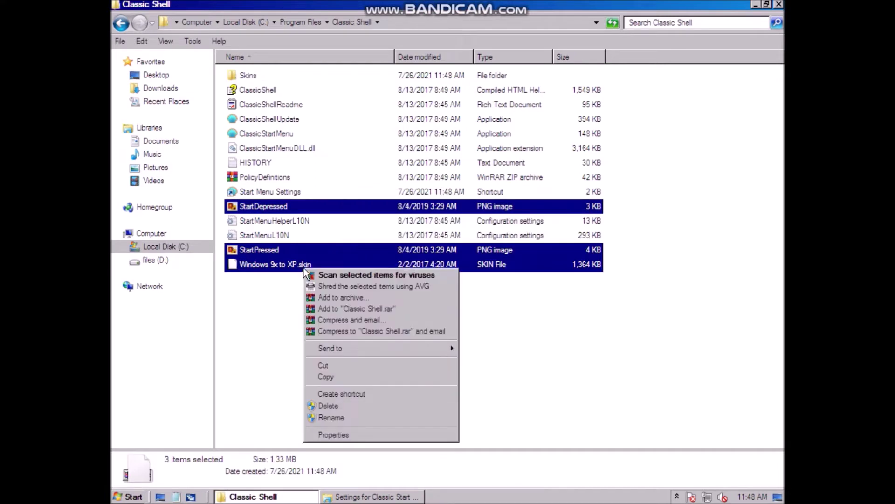
{"action": "left_click", "coordinate": [276, 295]}
{"action": "right_click", "coordinate": [268, 268]}
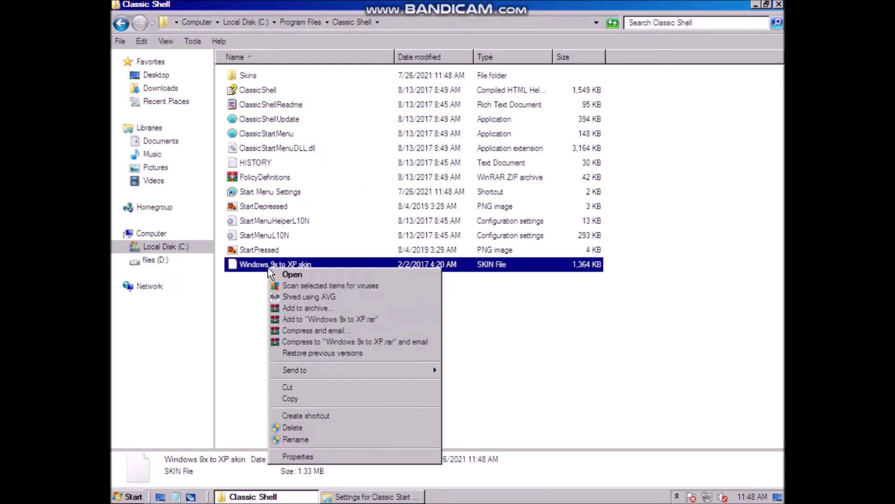
{"action": "left_click", "coordinate": [304, 385]}
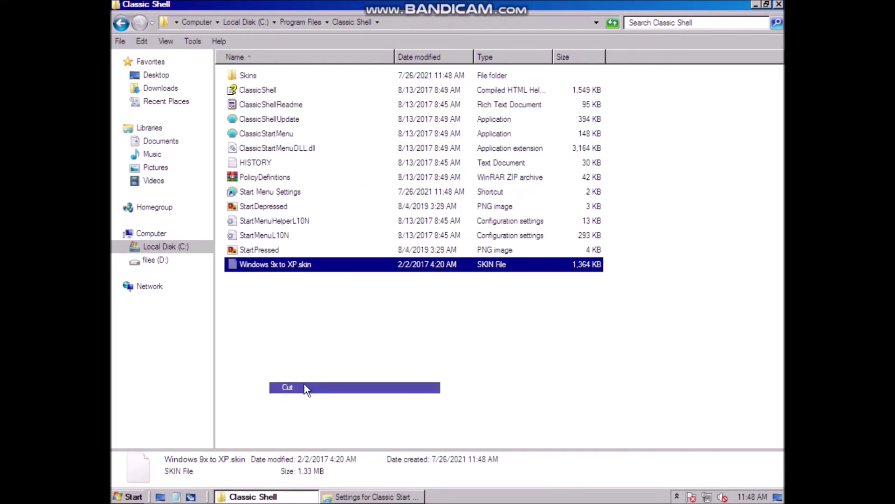
{"action": "double_click", "coordinate": [284, 75]}
{"action": "right_click", "coordinate": [668, 189]}
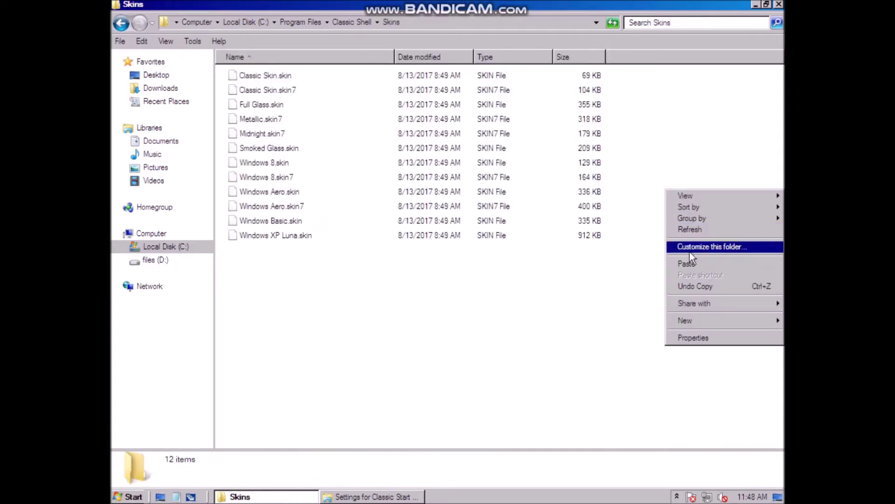
{"action": "left_click", "coordinate": [696, 264]}
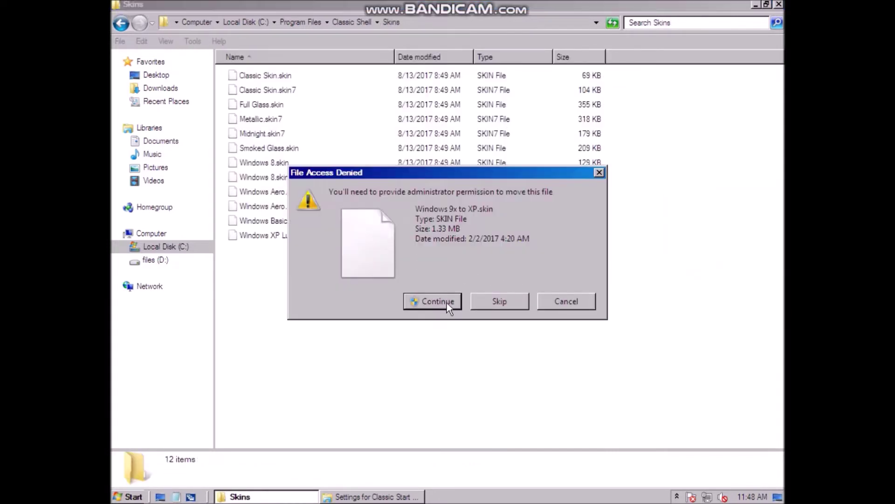
{"action": "left_click", "coordinate": [447, 303]}
{"action": "left_click", "coordinate": [508, 258]}
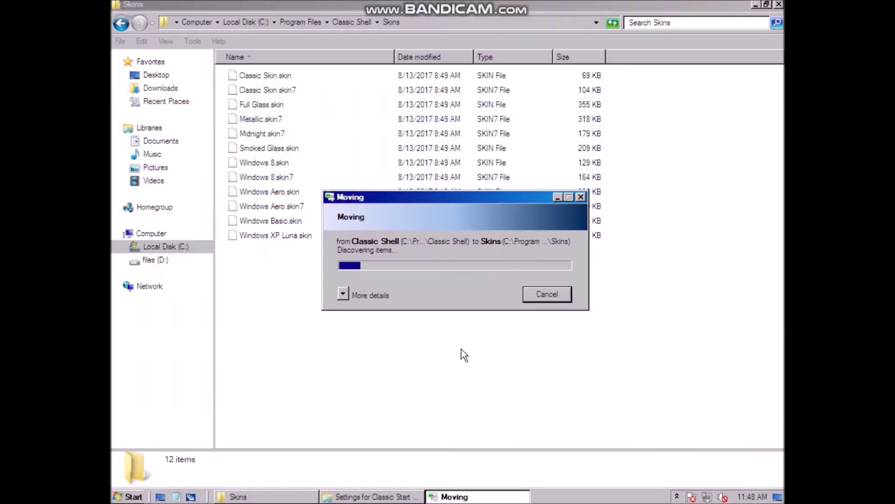
{"action": "mouse_move", "coordinate": [366, 496]}
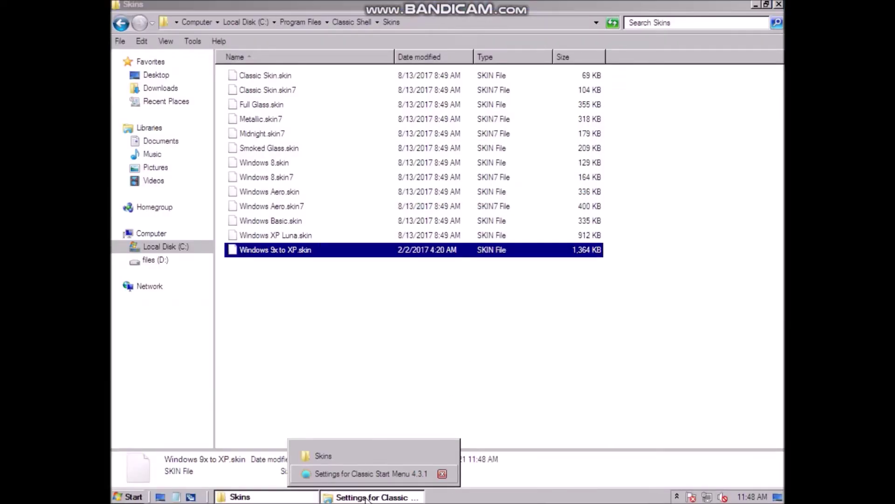
{"action": "left_click", "coordinate": [367, 497]}
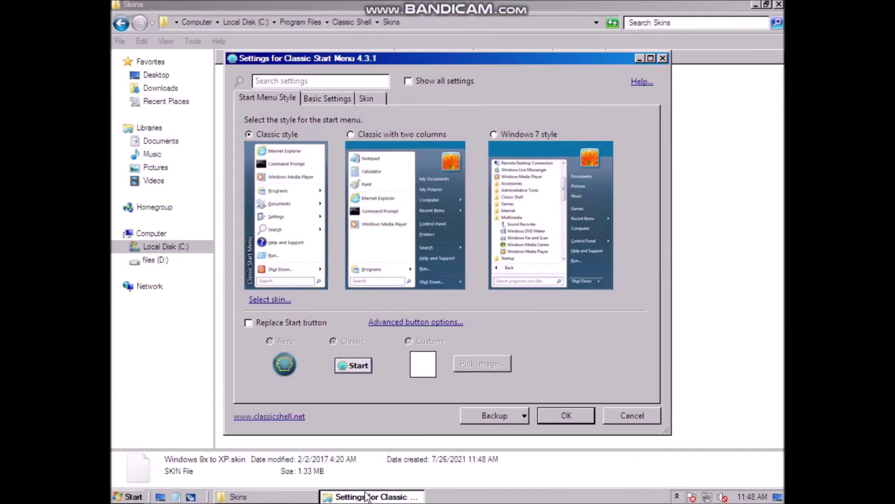
Step: Enable Replace Start button and choose the Custom button style
{"action": "left_click", "coordinate": [310, 323]}
{"action": "left_click", "coordinate": [455, 323]}
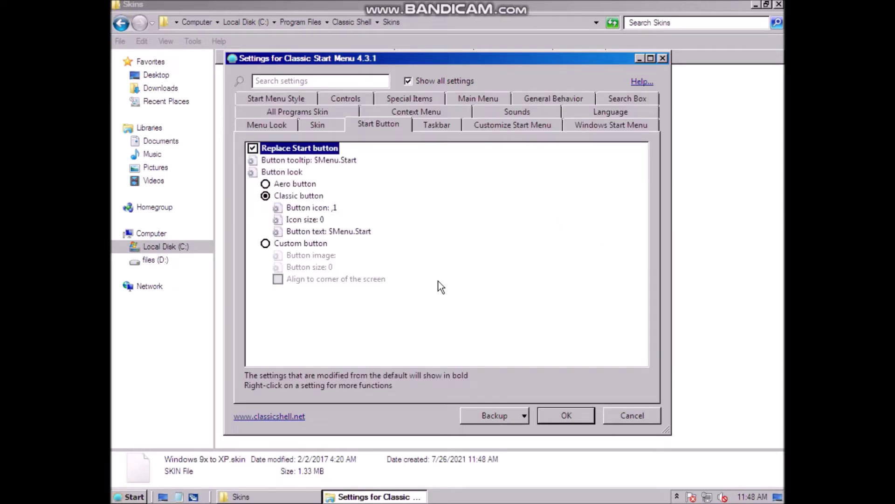
{"action": "left_click", "coordinate": [284, 95]}
{"action": "left_click", "coordinate": [425, 368]}
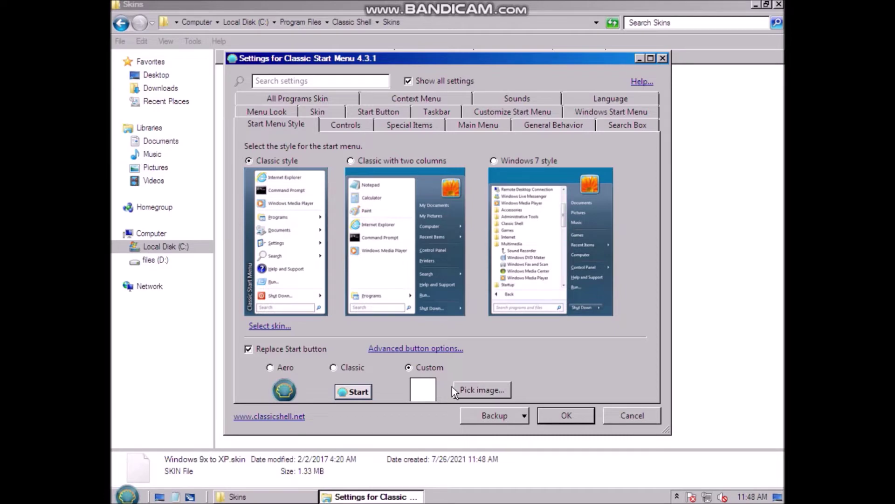
Step: Pick StartDepressed from C:\Program Files\Classic Shell as the custom button image
{"action": "left_click", "coordinate": [461, 389]}
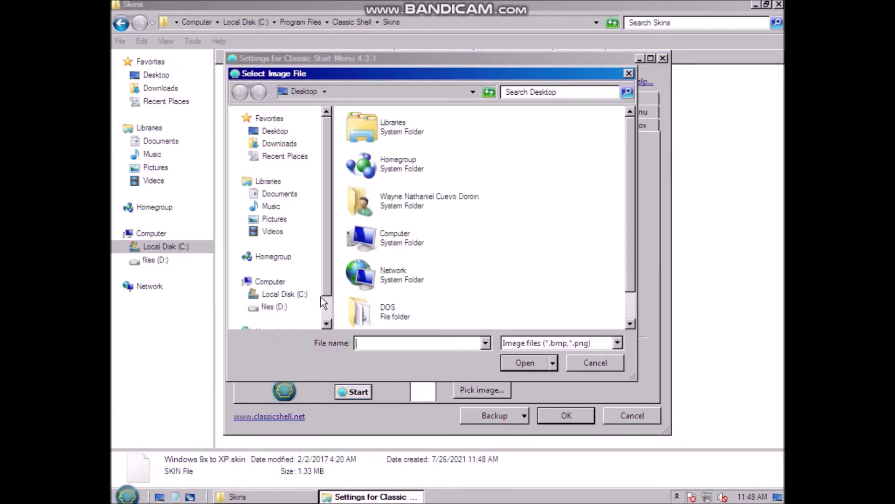
{"action": "left_click", "coordinate": [282, 294]}
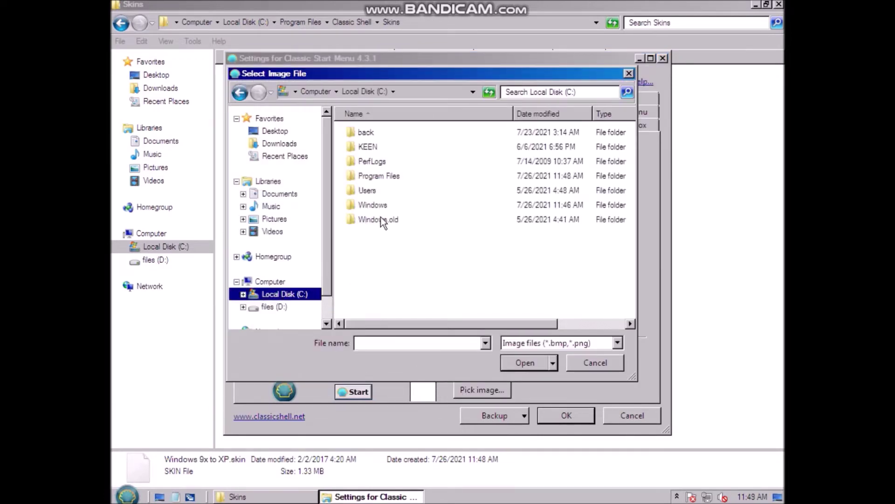
{"action": "double_click", "coordinate": [396, 174]}
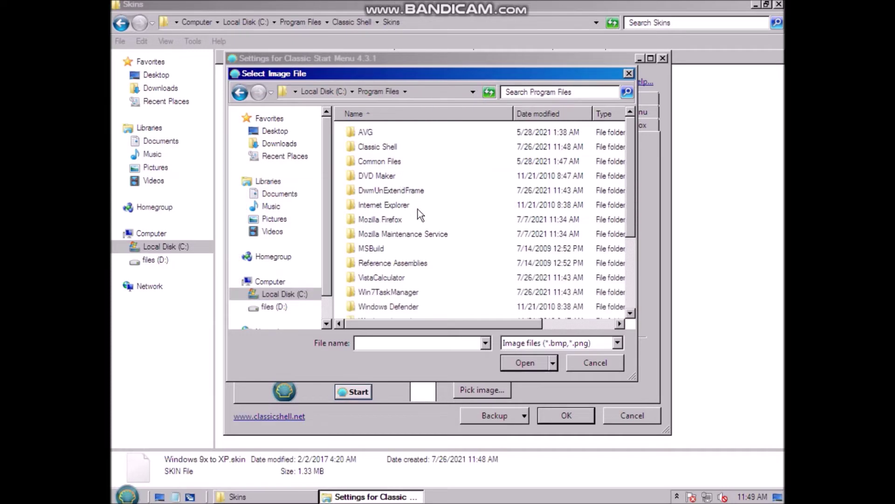
{"action": "scroll", "coordinate": [419, 214], "scroll_direction": "down", "scroll_amount": 3}
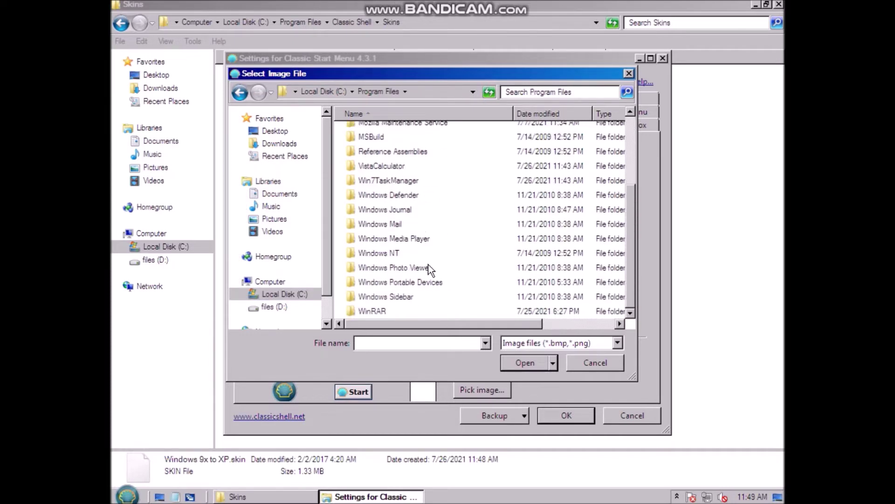
{"action": "scroll", "coordinate": [428, 265], "scroll_direction": "up", "scroll_amount": 5}
{"action": "double_click", "coordinate": [401, 148]}
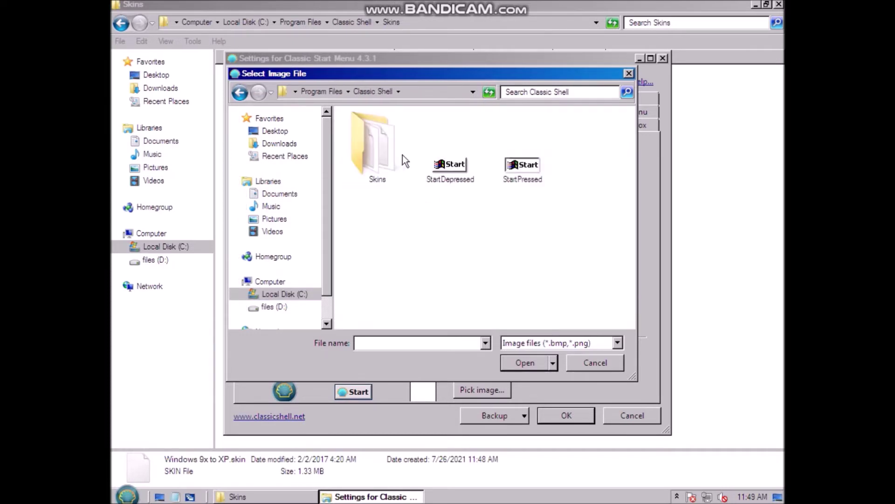
{"action": "left_click", "coordinate": [451, 161]}
{"action": "double_click", "coordinate": [450, 159]}
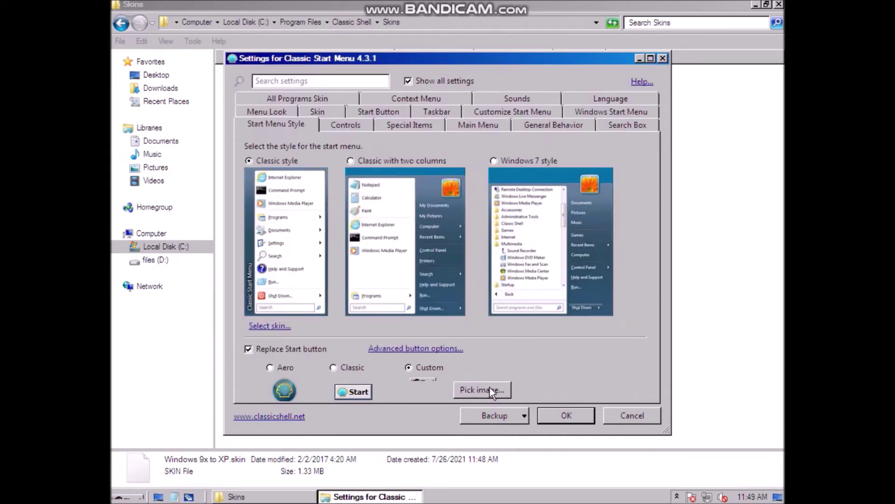
Step: Enter 10 as the Button size under Advanced button options and confirm with OK
{"action": "left_click", "coordinate": [420, 350]}
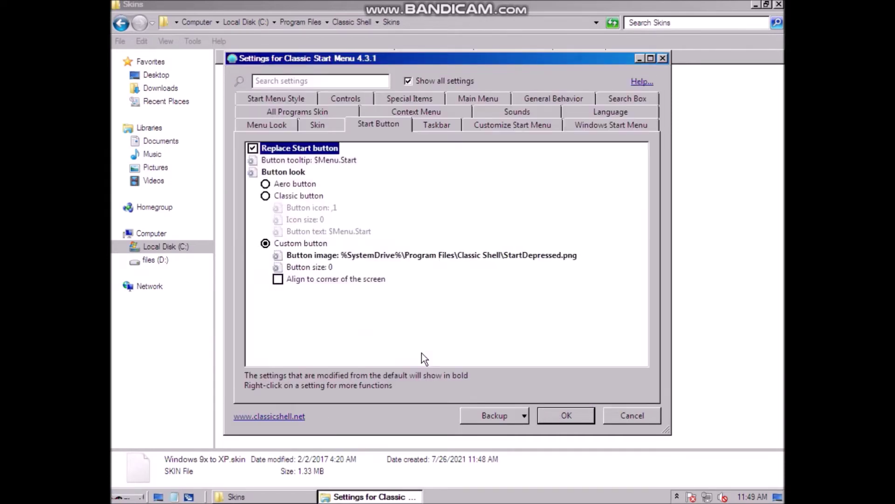
{"action": "left_click", "coordinate": [325, 278]}
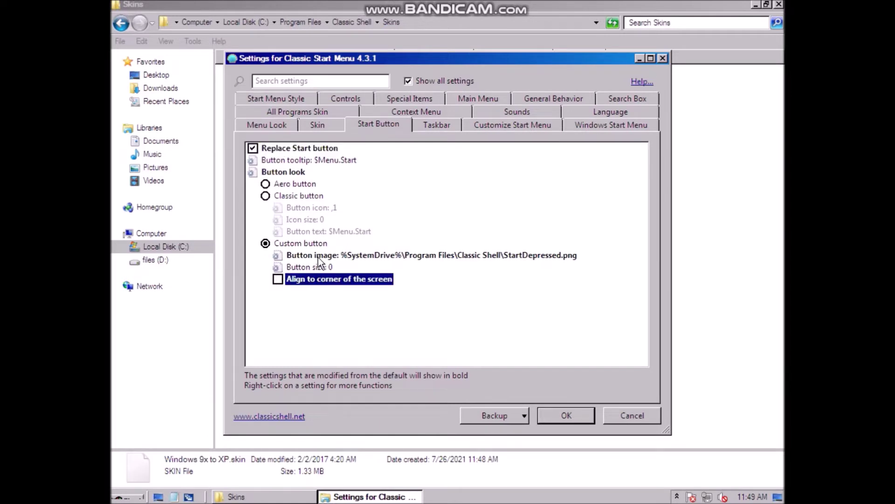
{"action": "double_click", "coordinate": [320, 265]}
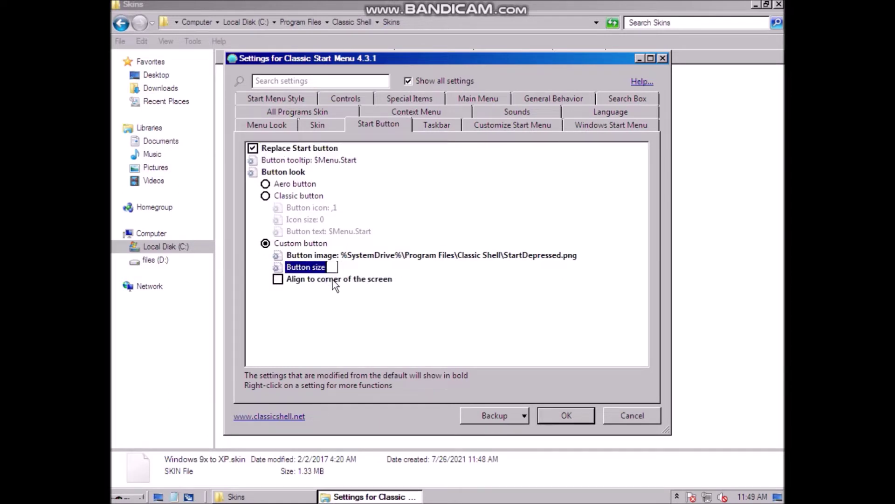
{"action": "type", "text": "10"}
{"action": "left_click", "coordinate": [556, 419]}
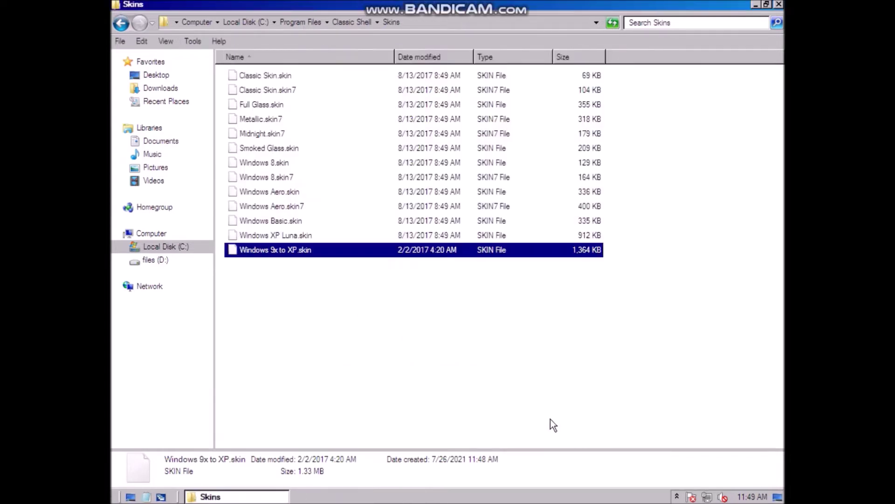
Step: Reopen the Classic Shell settings from the Start button, cancelling the button image picker
{"action": "right_click", "coordinate": [116, 499]}
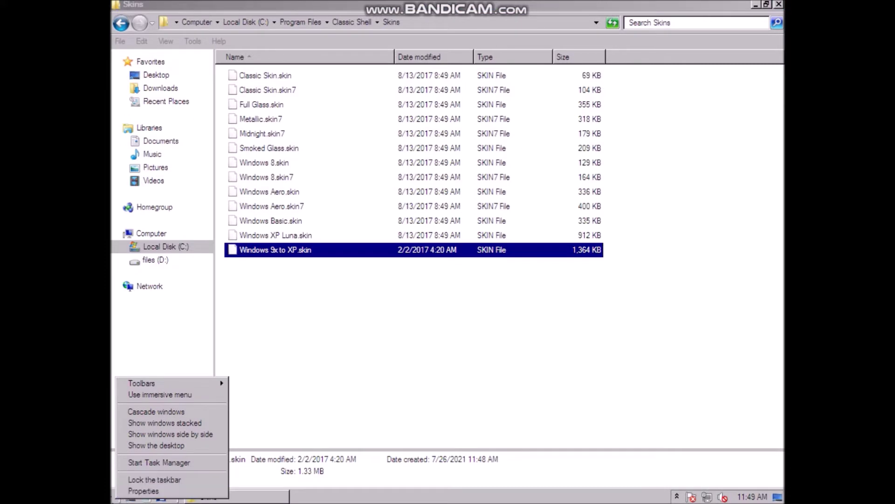
{"action": "right_click", "coordinate": [112, 502]}
{"action": "left_click", "coordinate": [117, 498]}
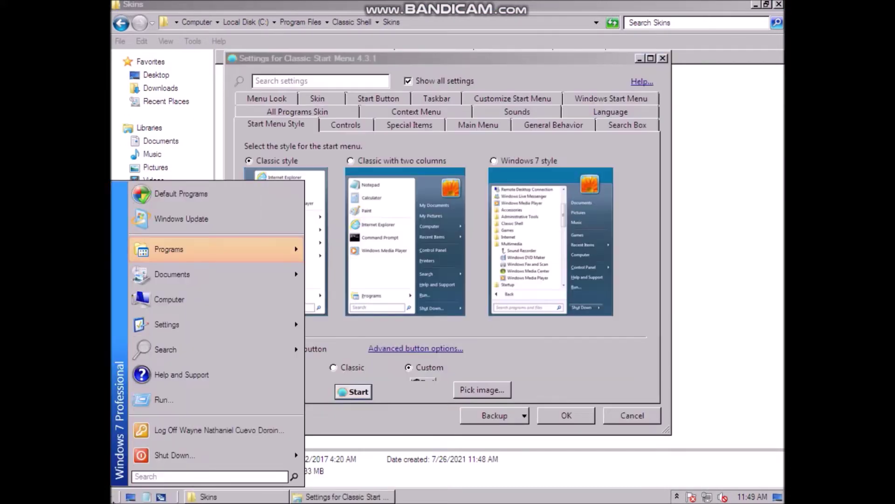
{"action": "right_click", "coordinate": [114, 500]}
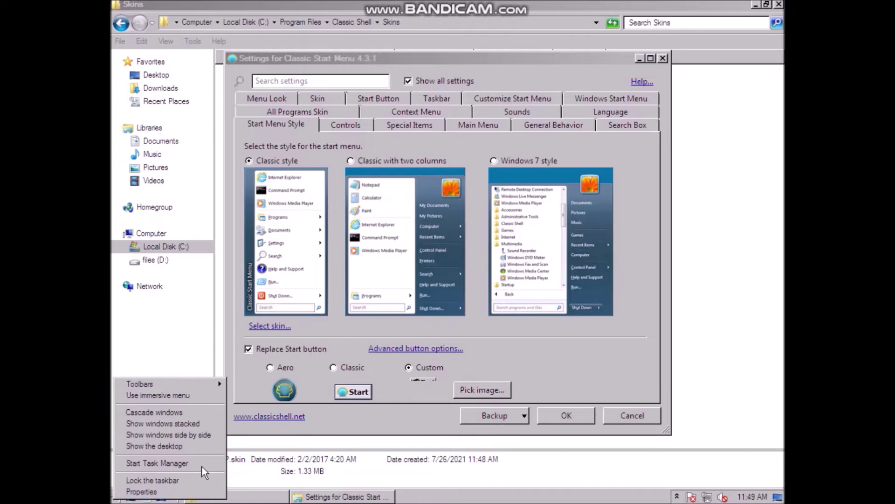
{"action": "left_click", "coordinate": [489, 389]}
{"action": "left_click", "coordinate": [489, 389]}
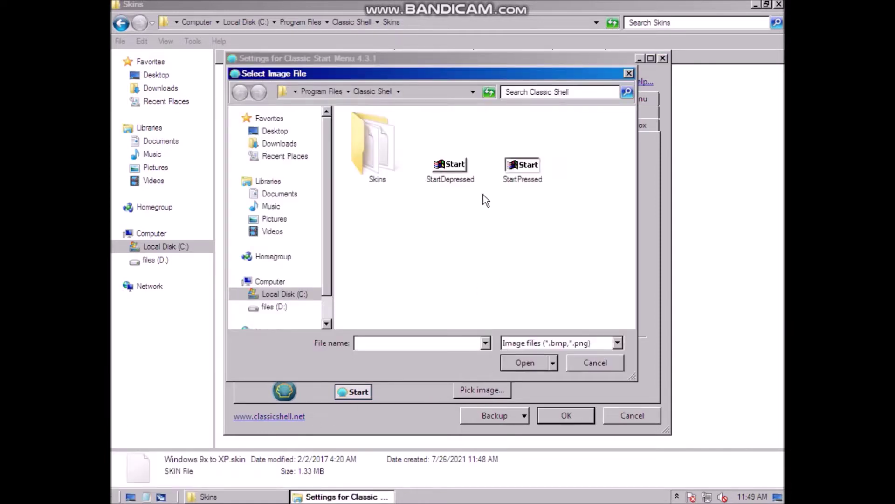
{"action": "left_click", "coordinate": [586, 361]}
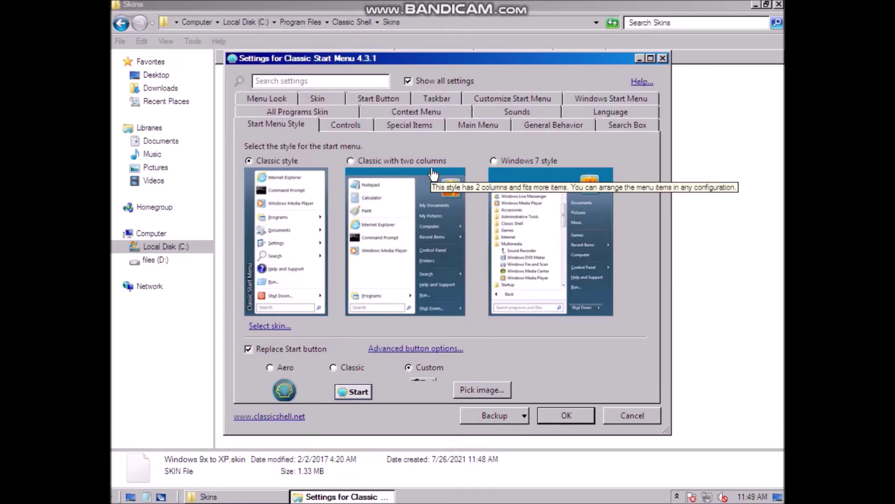
Step: Change the Button size to 50, save, and reopen the Classic Start Menu settings
{"action": "left_click", "coordinate": [433, 350]}
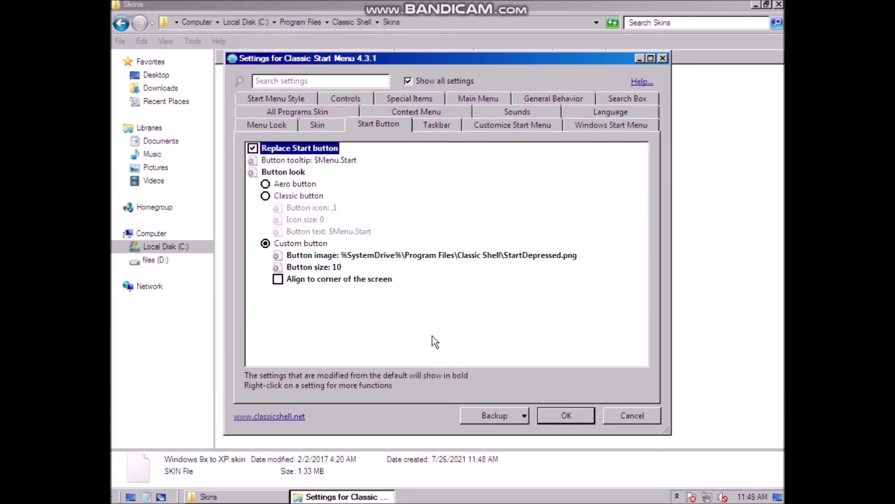
{"action": "left_click", "coordinate": [334, 267]}
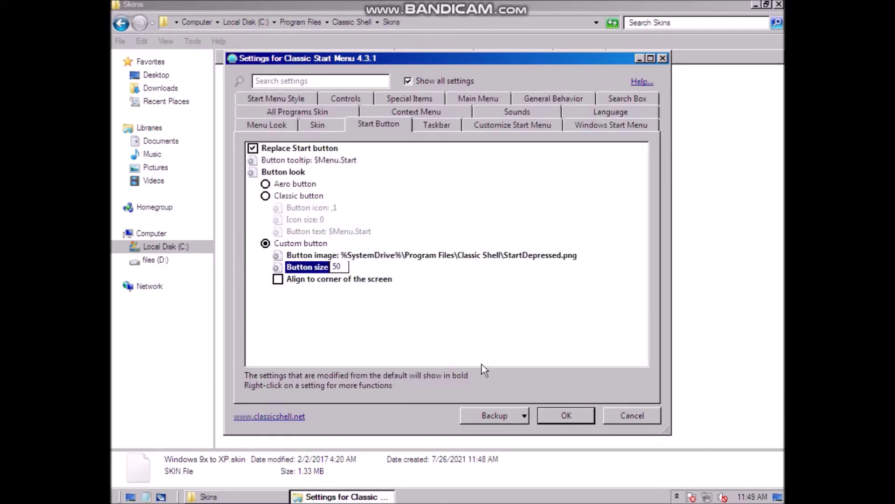
{"action": "left_click", "coordinate": [574, 419]}
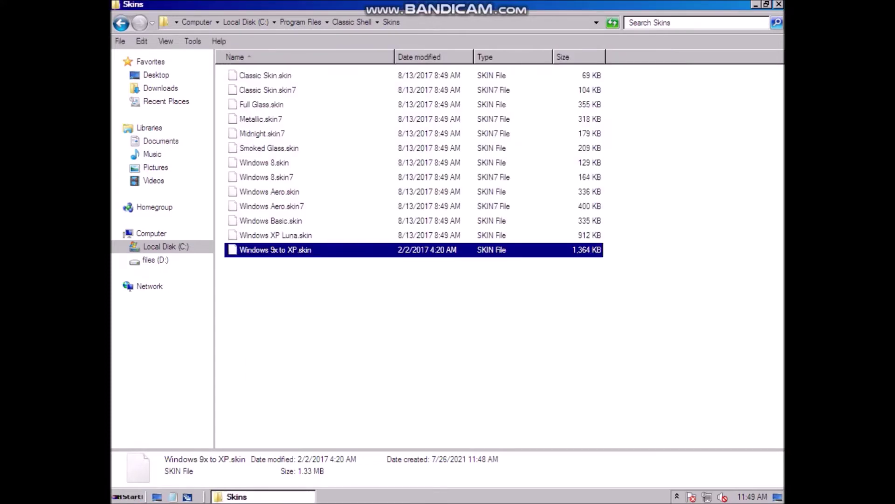
{"action": "right_click", "coordinate": [128, 497]}
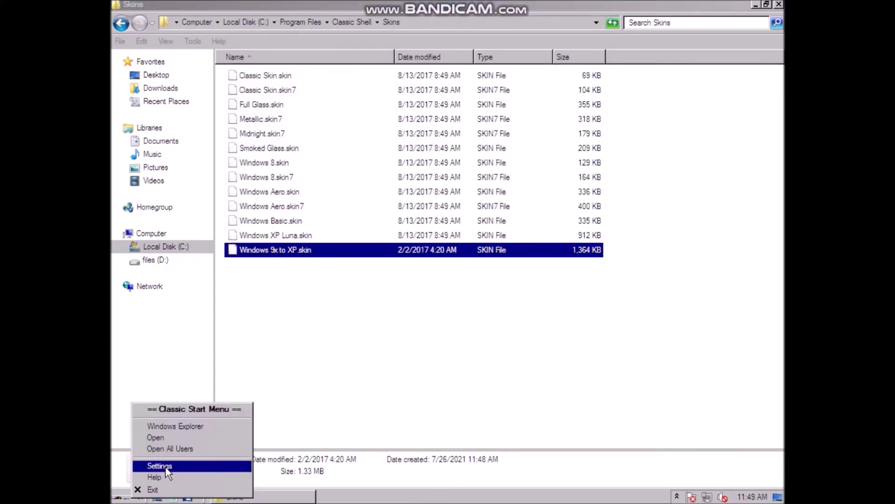
{"action": "left_click", "coordinate": [166, 467]}
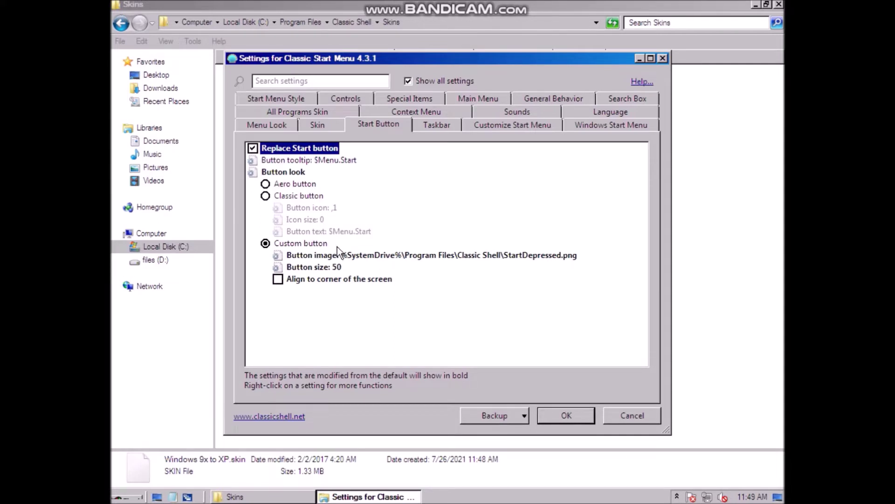
Step: Switch the button image to StartPressed with Align to corner enabled, and save
{"action": "double_click", "coordinate": [310, 255]}
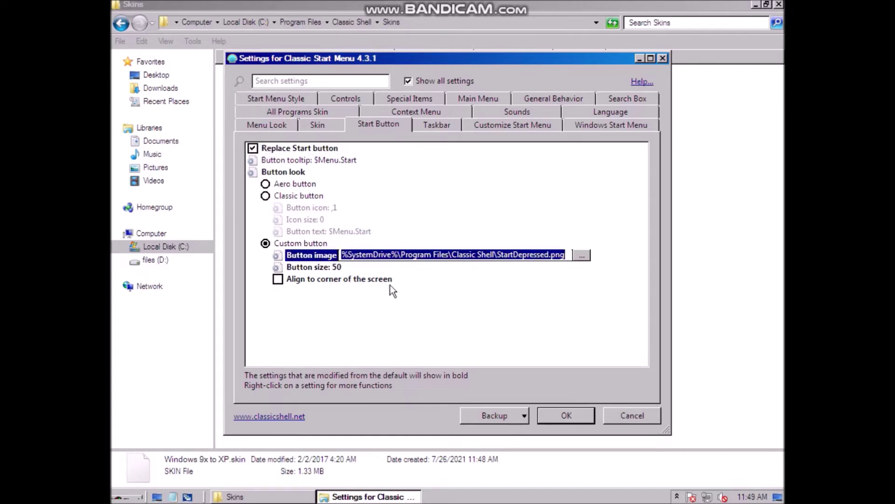
{"action": "left_click", "coordinate": [366, 280]}
{"action": "double_click", "coordinate": [562, 255]}
{"action": "left_click", "coordinate": [583, 260]}
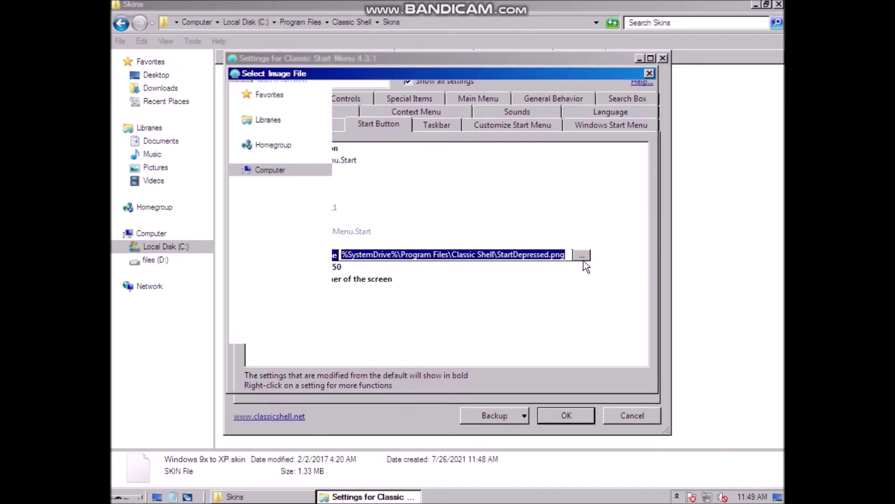
{"action": "double_click", "coordinate": [517, 129]}
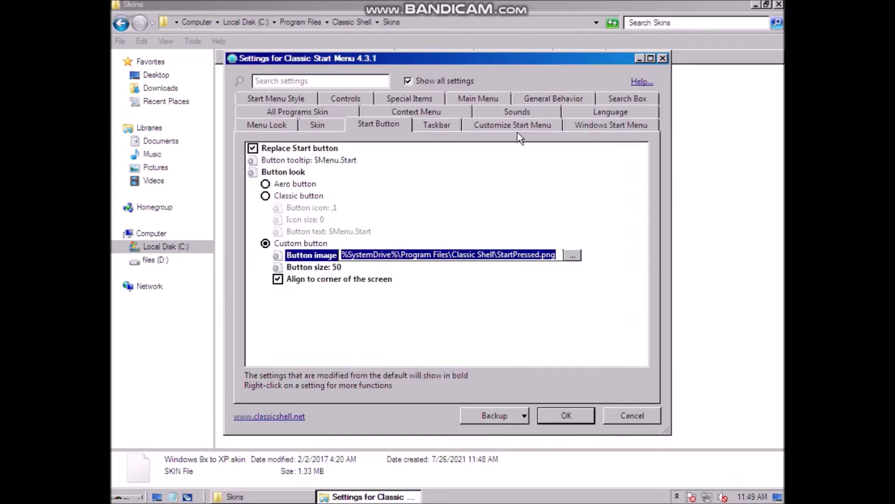
{"action": "left_click", "coordinate": [564, 414]}
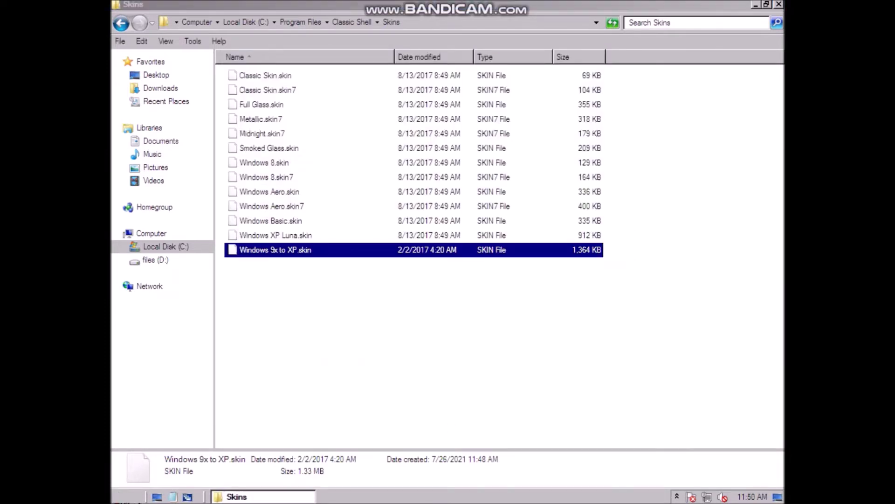
Step: Turn off Align to corner and Replace Start button, selecting the Classic button style, then save
{"action": "right_click", "coordinate": [133, 497]}
{"action": "left_click", "coordinate": [165, 473]}
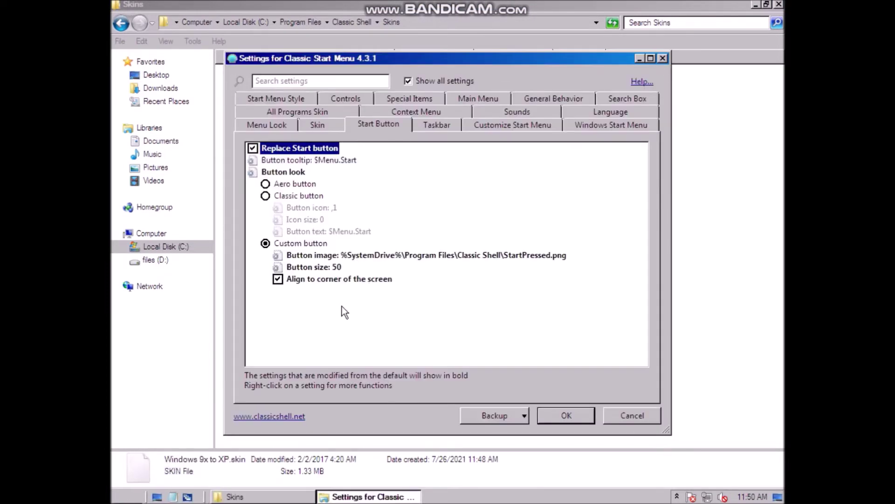
{"action": "left_click", "coordinate": [345, 279]}
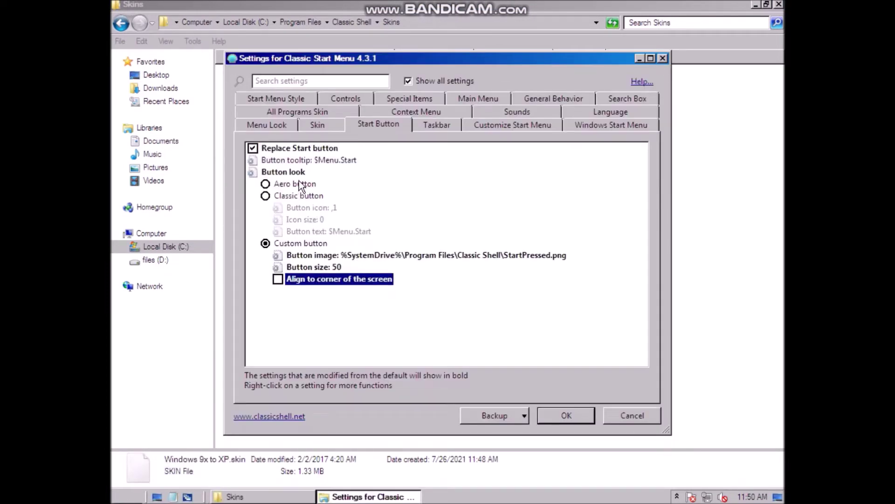
{"action": "left_click", "coordinate": [311, 195]}
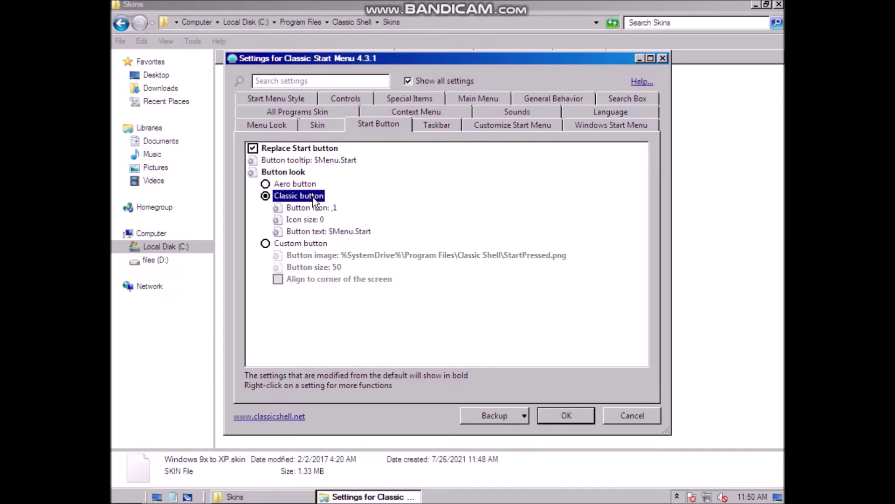
{"action": "left_click", "coordinate": [306, 150]}
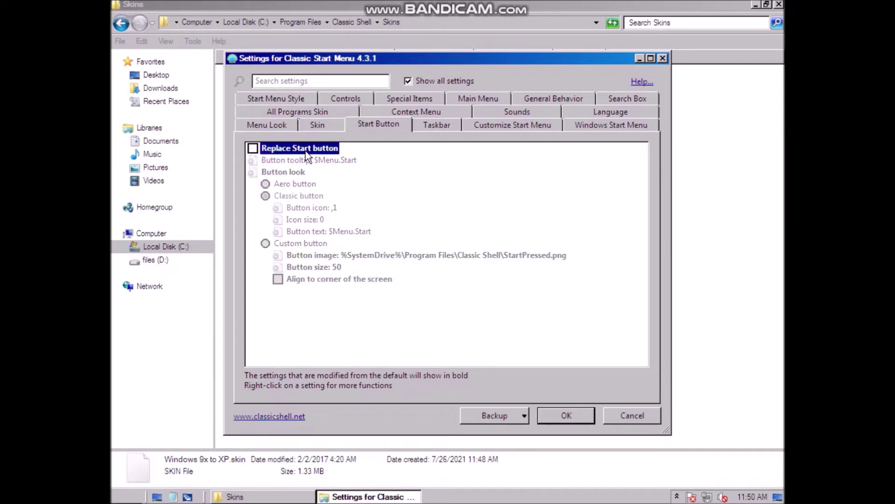
{"action": "left_click", "coordinate": [564, 415]}
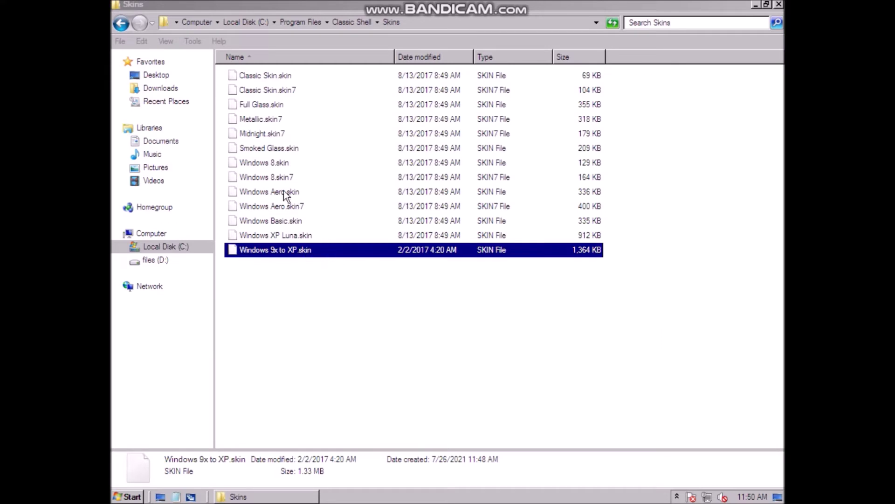
Step: Choose the Windows 9x to XP skin on the Skin tab of Classic Shell settings
{"action": "right_click", "coordinate": [132, 498]}
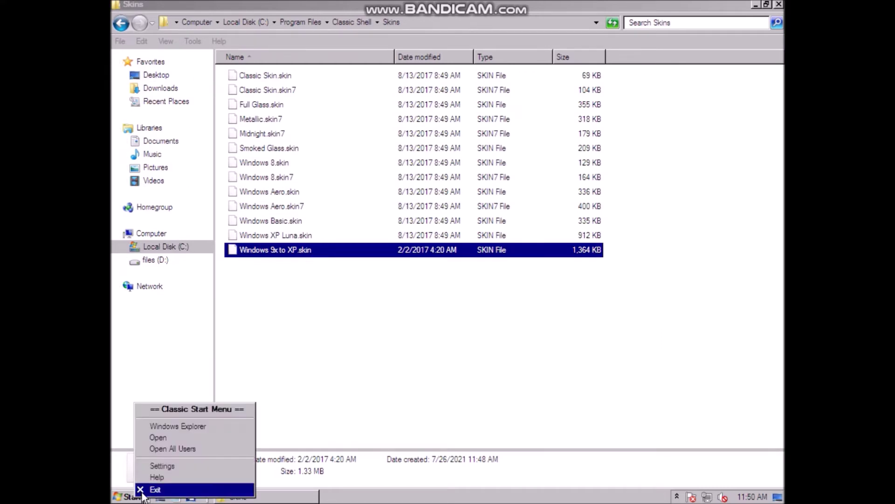
{"action": "left_click", "coordinate": [172, 466]}
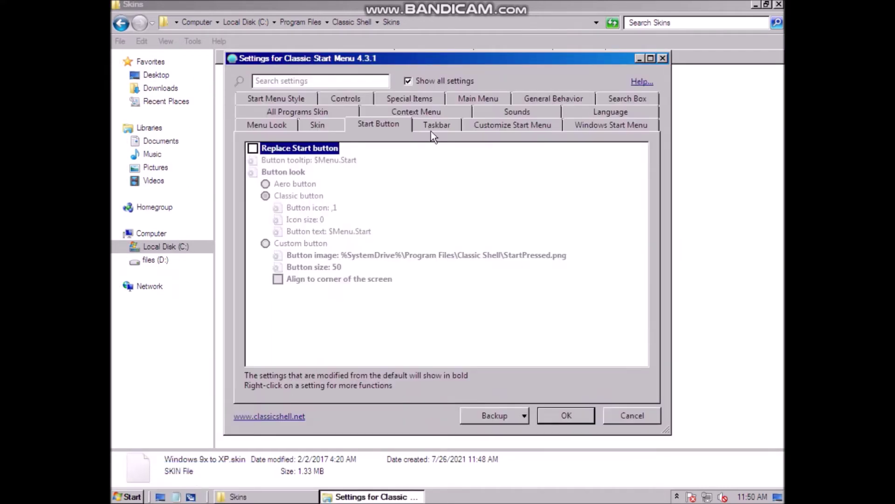
{"action": "left_click", "coordinate": [337, 126]}
{"action": "left_click", "coordinate": [376, 148]}
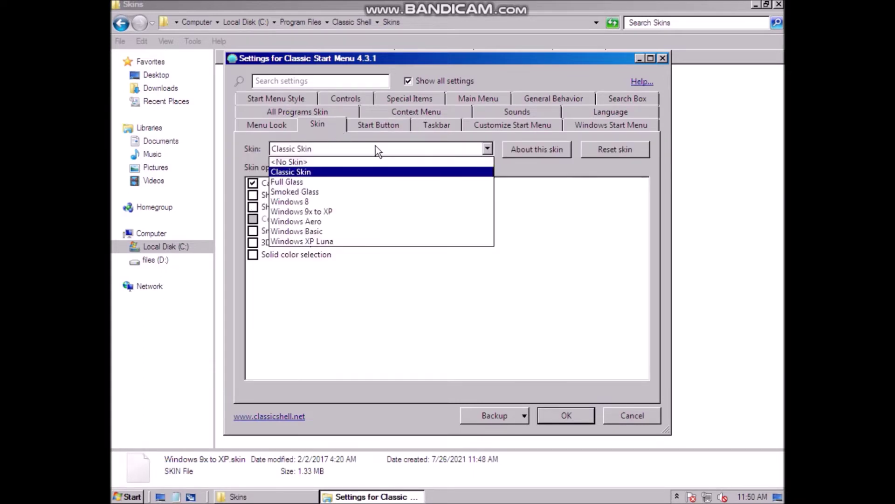
{"action": "left_click", "coordinate": [366, 204]}
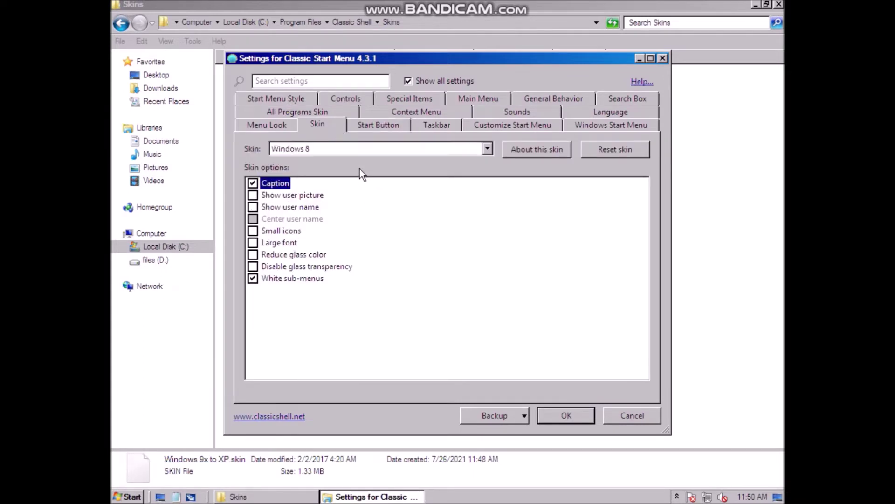
{"action": "left_click", "coordinate": [362, 153]}
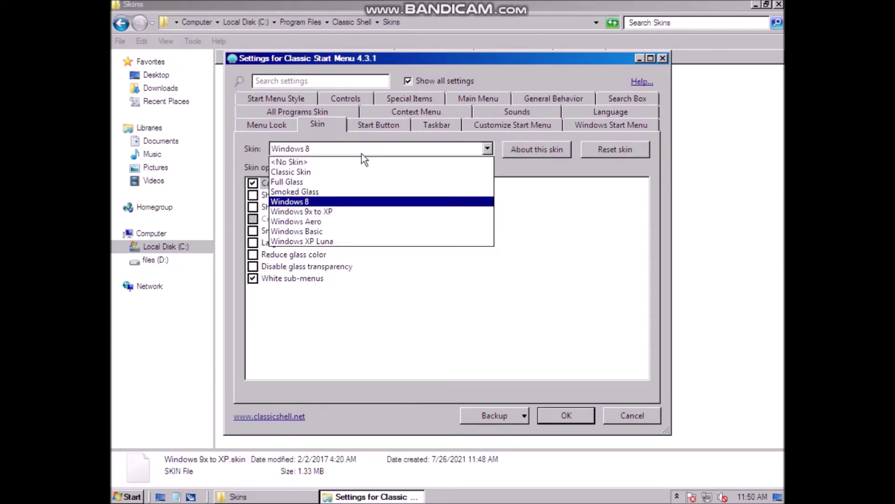
{"action": "left_click", "coordinate": [382, 210]}
{"action": "key", "text": "Down"}
{"action": "key", "text": "Down"}
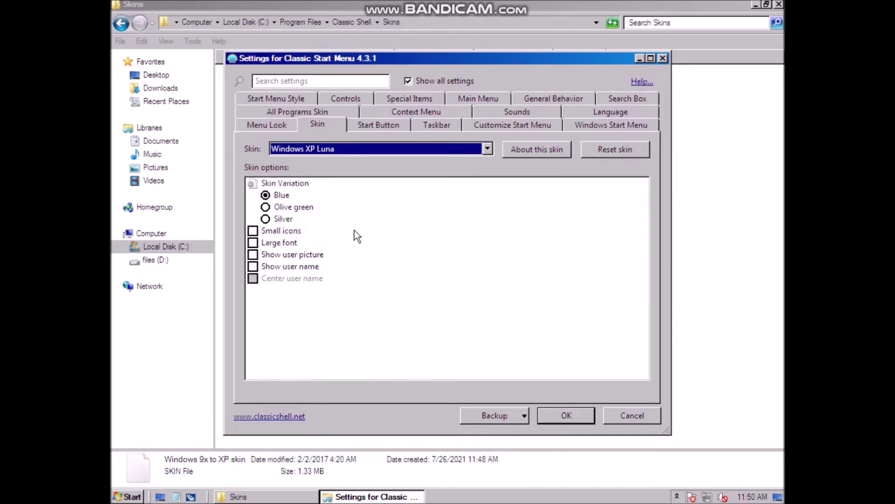
{"action": "key", "text": "Up"}
{"action": "key", "text": "Up"}
Step: Set the skin variation to Windows XP Professional
{"action": "left_click", "coordinate": [309, 326]}
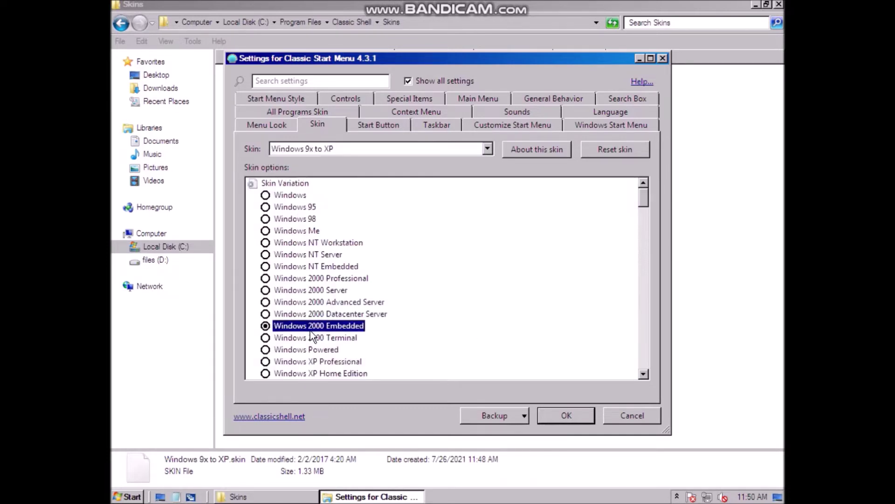
{"action": "scroll", "coordinate": [334, 350], "scroll_direction": "down", "scroll_amount": 1}
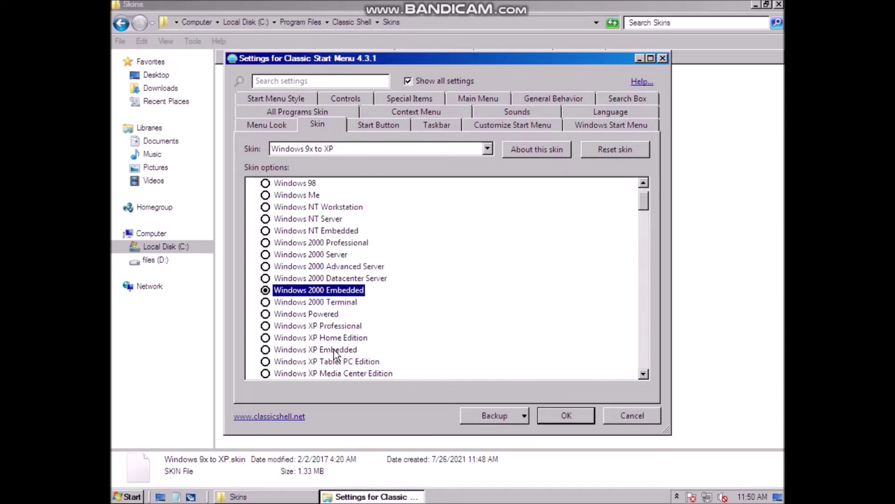
{"action": "left_click", "coordinate": [344, 327]}
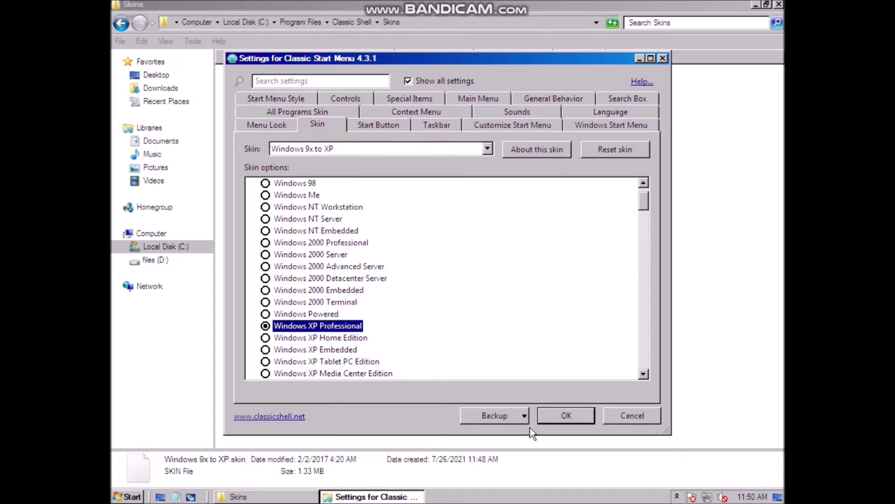
{"action": "left_click", "coordinate": [464, 111]}
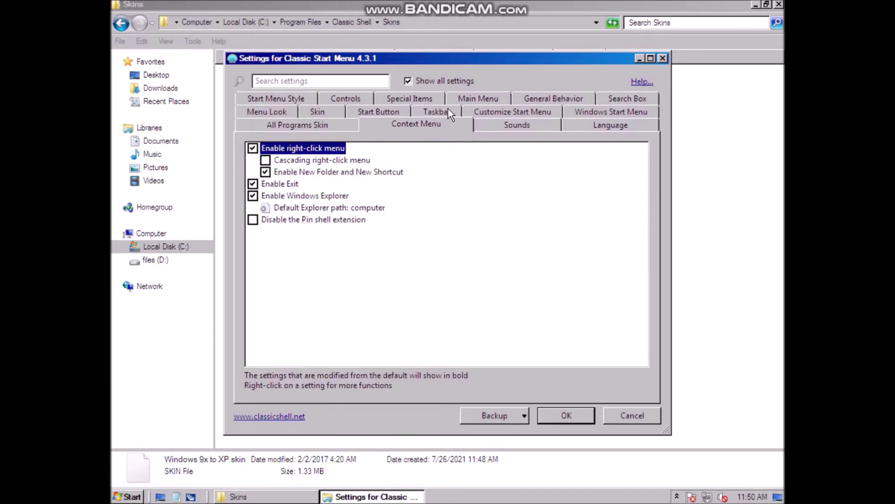
Step: Uncheck Enable Exit, then open the Start menu to preview the XP-style layout
{"action": "left_click", "coordinate": [289, 186]}
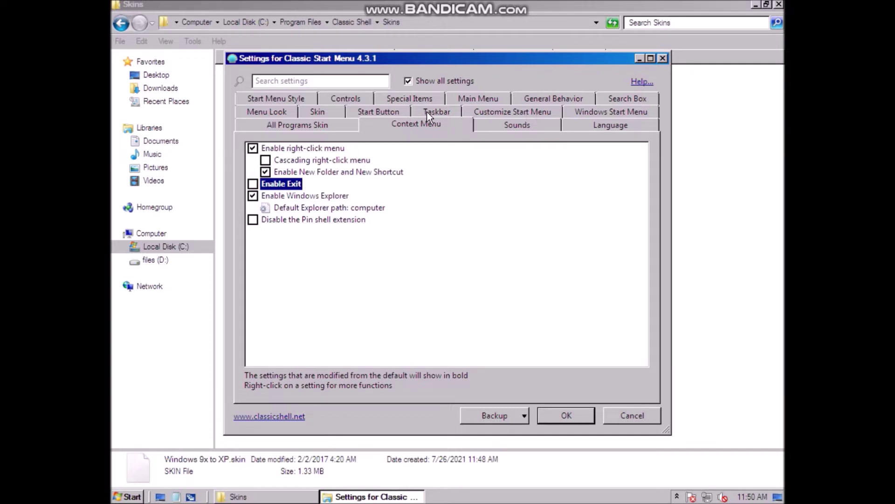
{"action": "left_click", "coordinate": [534, 102]}
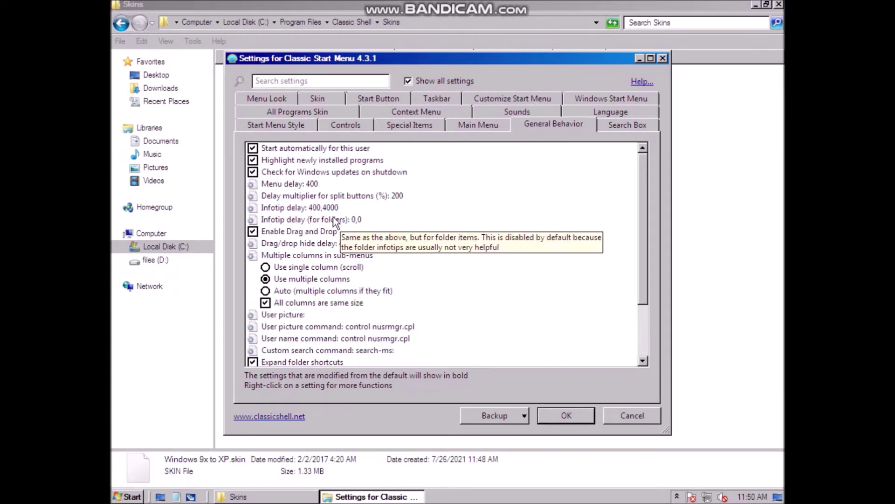
{"action": "scroll", "coordinate": [351, 245], "scroll_direction": "down", "scroll_amount": 2}
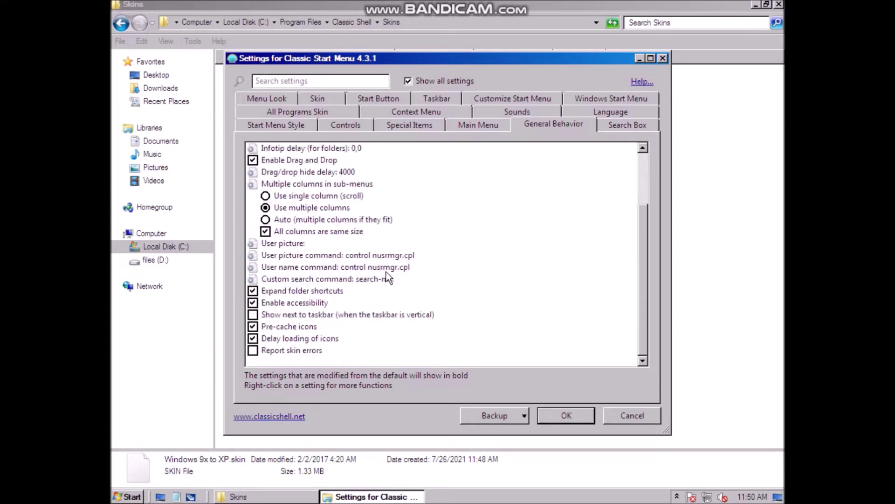
{"action": "left_click", "coordinate": [129, 496]}
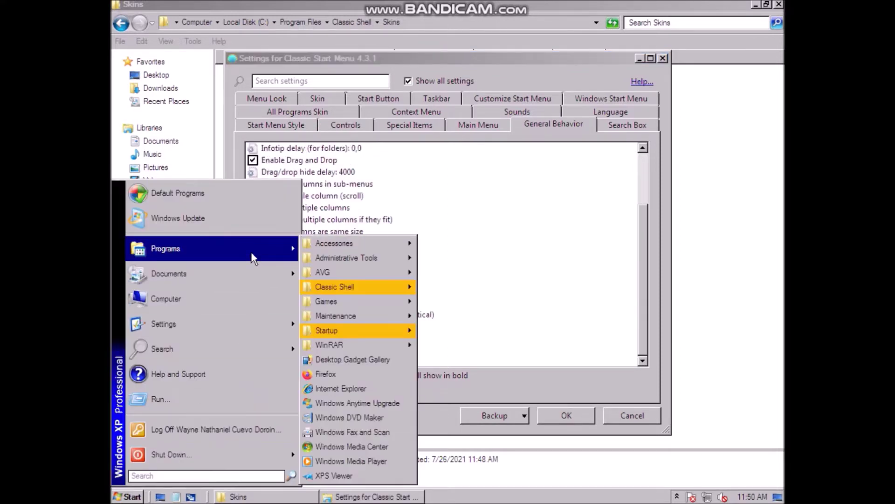
Step: Run sysdm.cpl from the Control Panel address bar, approve the admin prompt, then shrink and reposition Control Panel
{"action": "mouse_move", "coordinate": [269, 320]}
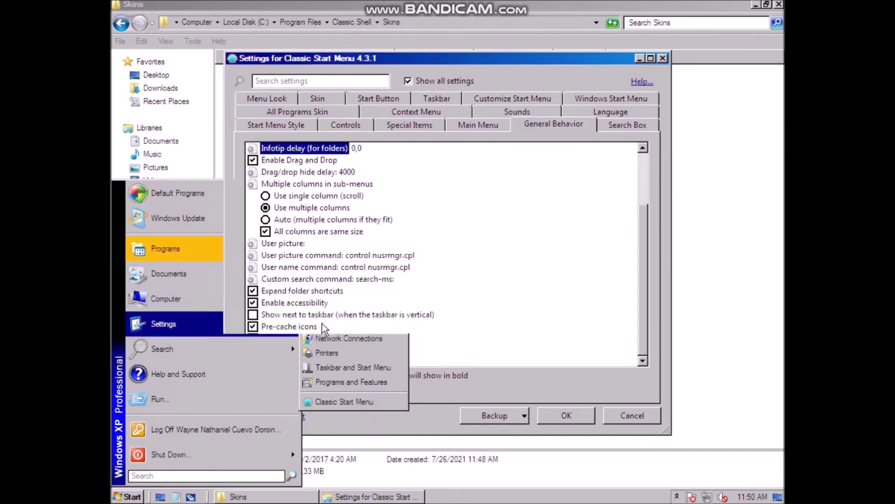
{"action": "left_click", "coordinate": [322, 320]}
{"action": "left_click", "coordinate": [346, 23]}
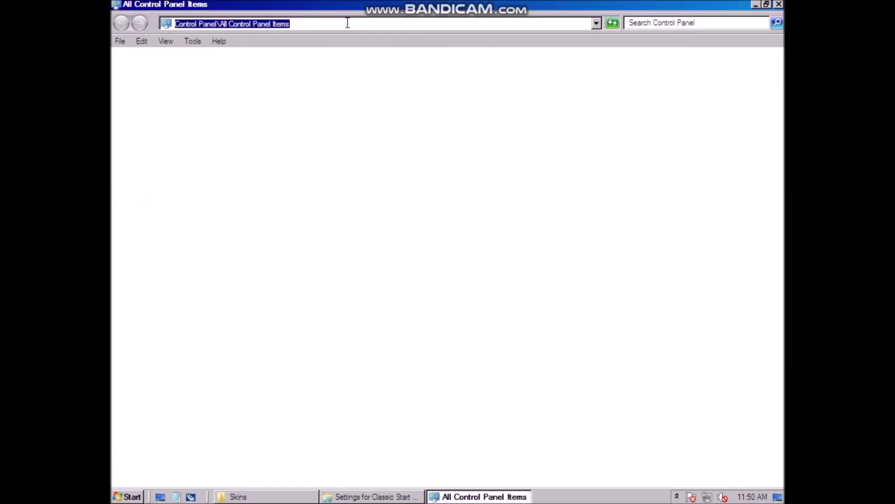
{"action": "type", "text": "desk.c"}
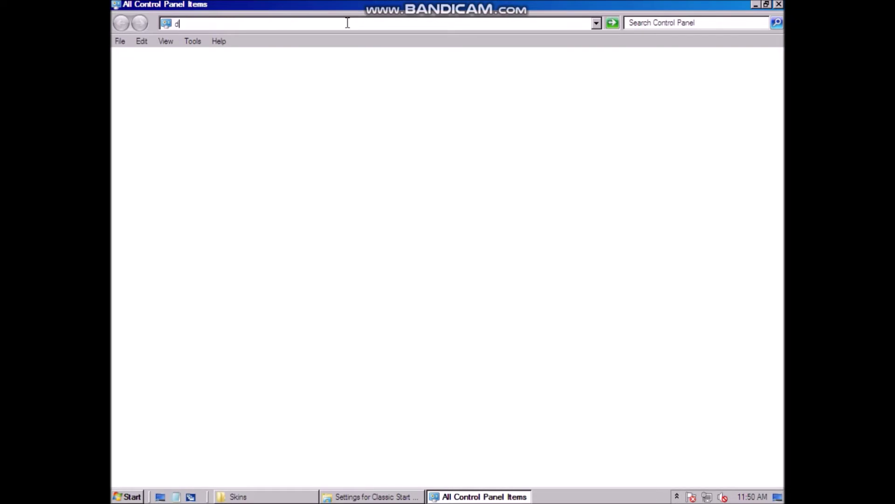
{"action": "key", "text": "BackSpace"}
{"action": "key", "text": "BackSpace"}
{"action": "key", "text": "BackSpace"}
{"action": "key", "text": "BackSpace"}
{"action": "key", "text": "BackSpace"}
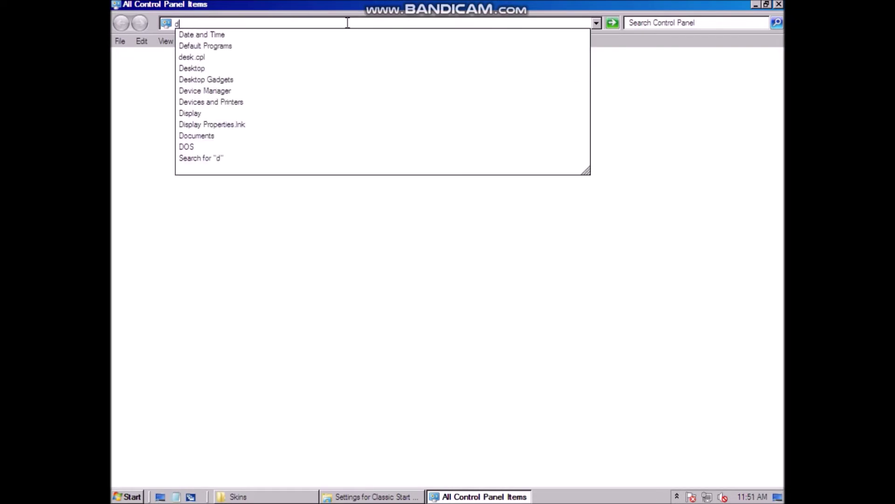
{"action": "type", "text": "sysdm.cpl"}
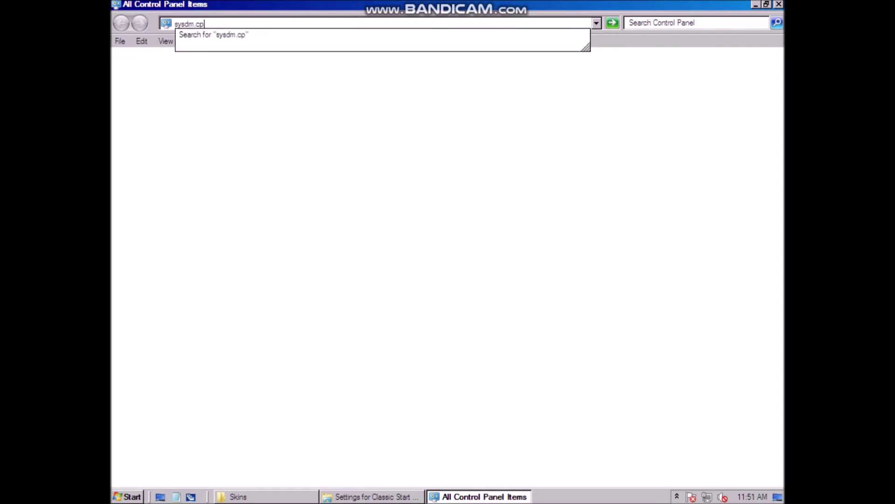
{"action": "key", "text": "Return"}
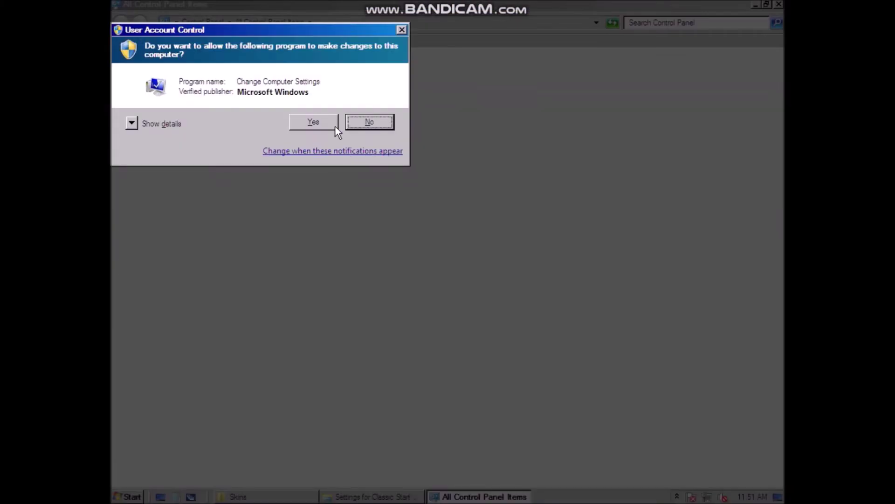
{"action": "left_click", "coordinate": [332, 124]}
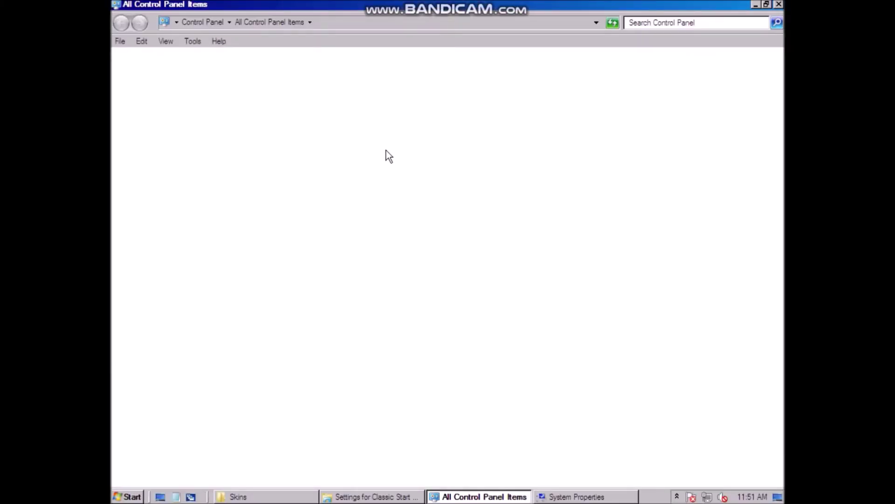
{"action": "double_click", "coordinate": [390, 13]}
{"action": "left_click_drag", "start_coordinate": [396, 62], "coordinate": [407, 86]}
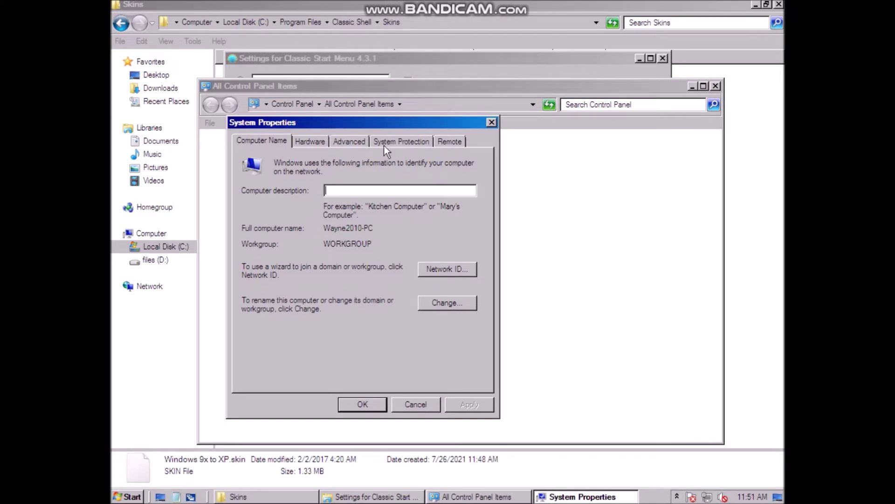
Step: In Advanced > Performance Settings, choose Adjust for best appearance and apply it
{"action": "left_click", "coordinate": [384, 143]}
{"action": "left_click", "coordinate": [352, 143]}
{"action": "left_click", "coordinate": [442, 214]}
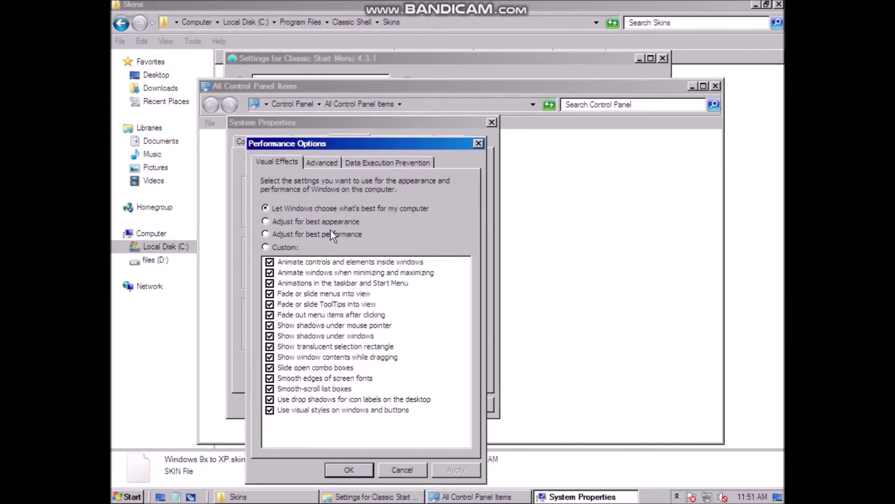
{"action": "left_click", "coordinate": [334, 234]}
{"action": "left_click", "coordinate": [329, 222]}
{"action": "left_click", "coordinate": [455, 470]}
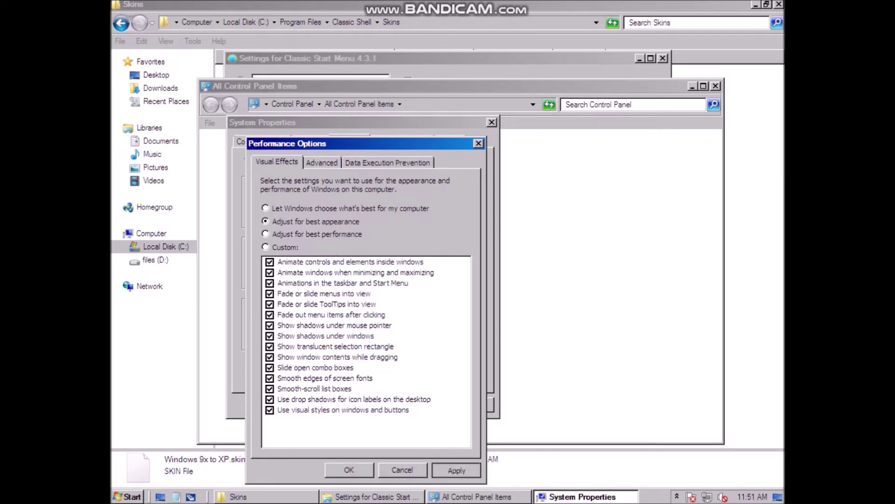
Step: Close the Performance Options and System Properties windows
{"action": "left_click", "coordinate": [133, 497]}
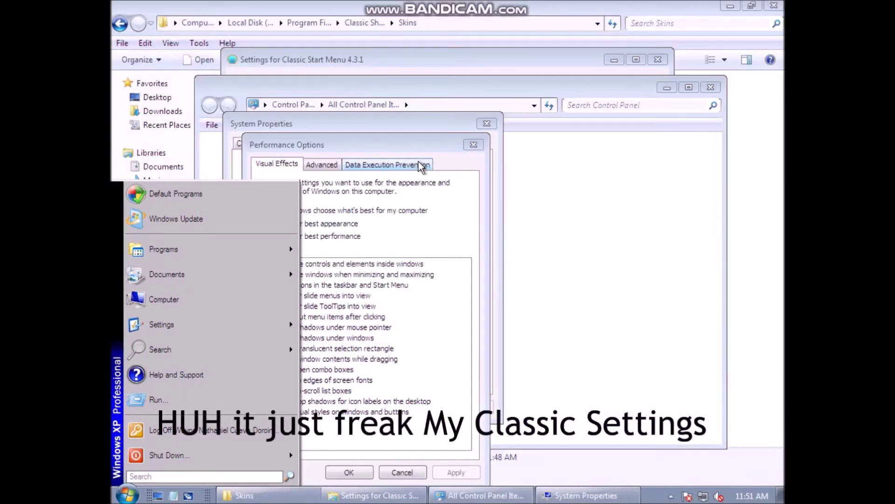
{"action": "right_click", "coordinate": [418, 147]}
{"action": "left_click", "coordinate": [435, 171]}
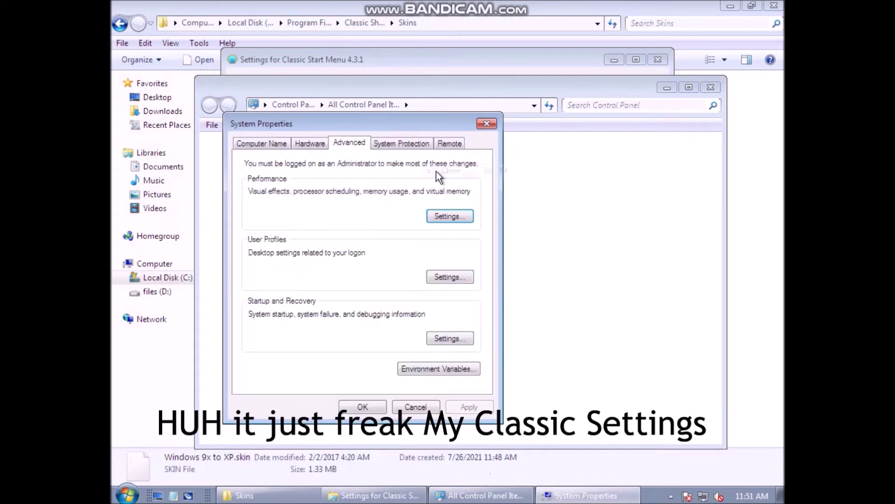
{"action": "right_click", "coordinate": [429, 128]}
{"action": "left_click", "coordinate": [454, 153]}
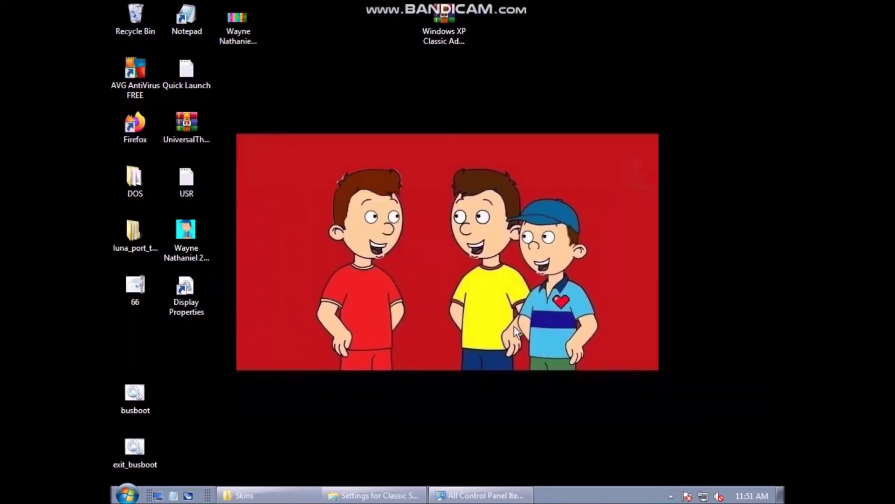
Step: Apply the Windows Classic theme from the desktop's Personalize window
{"action": "right_click", "coordinate": [513, 327]}
{"action": "left_click", "coordinate": [561, 318]}
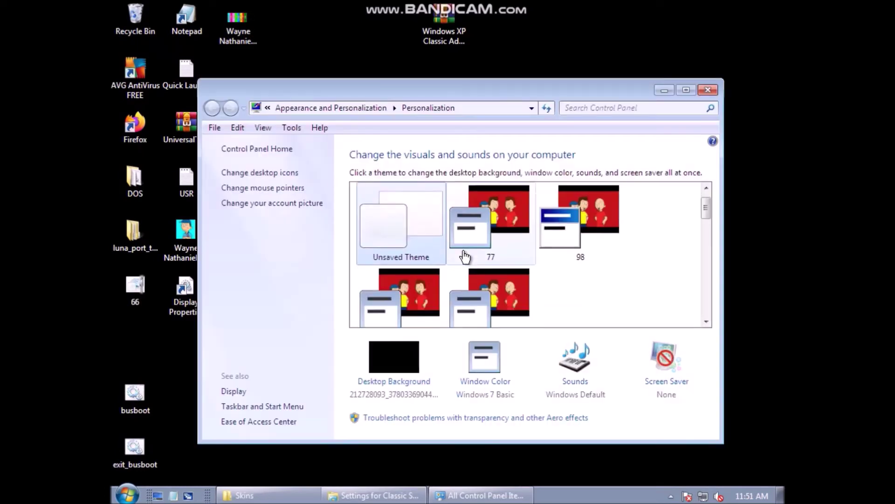
{"action": "scroll", "coordinate": [464, 256], "scroll_direction": "down", "scroll_amount": 5}
{"action": "scroll", "coordinate": [463, 253], "scroll_direction": "down", "scroll_amount": 4}
{"action": "left_click", "coordinate": [464, 259]}
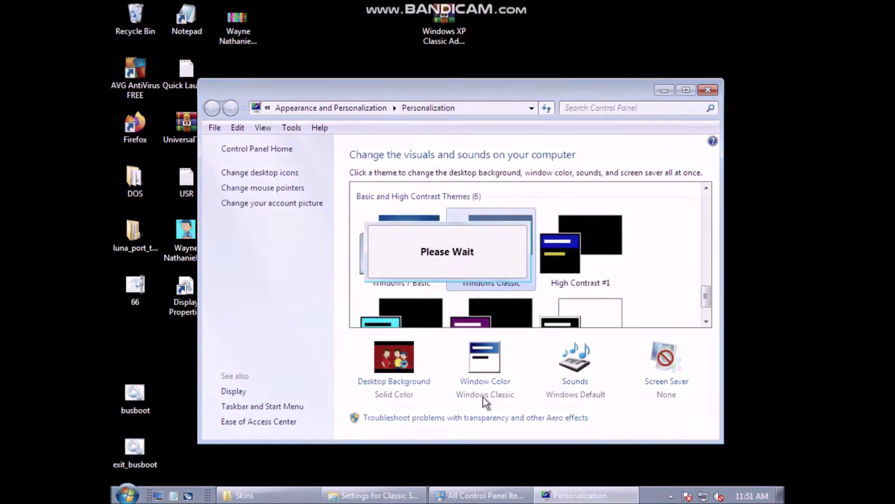
Step: Set a centred cartoon picture from Windows Desktop Backgrounds as the wallpaper, save, and close Personalization
{"action": "left_click", "coordinate": [419, 382]}
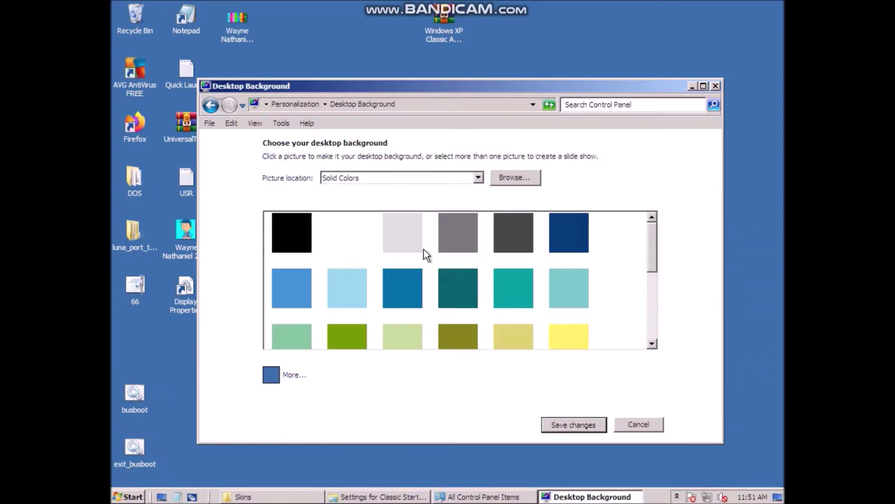
{"action": "left_click", "coordinate": [437, 179]}
{"action": "left_click", "coordinate": [429, 191]}
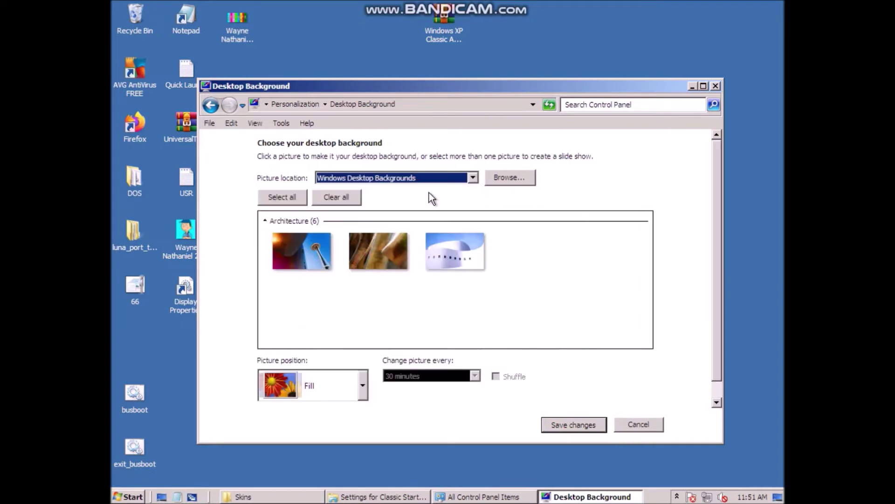
{"action": "left_click", "coordinate": [336, 200]}
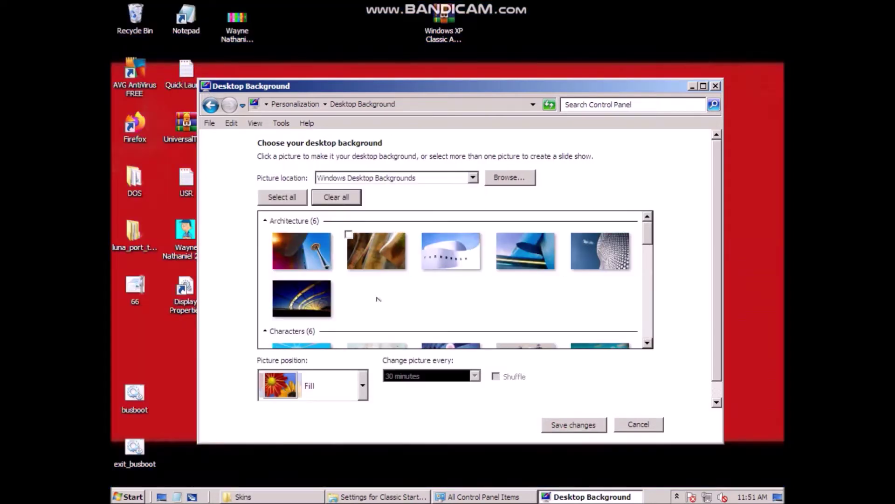
{"action": "left_click", "coordinate": [364, 382]}
{"action": "left_click", "coordinate": [307, 350]}
{"action": "left_click_drag", "start_coordinate": [648, 233], "coordinate": [646, 334]}
{"action": "left_click", "coordinate": [394, 272]}
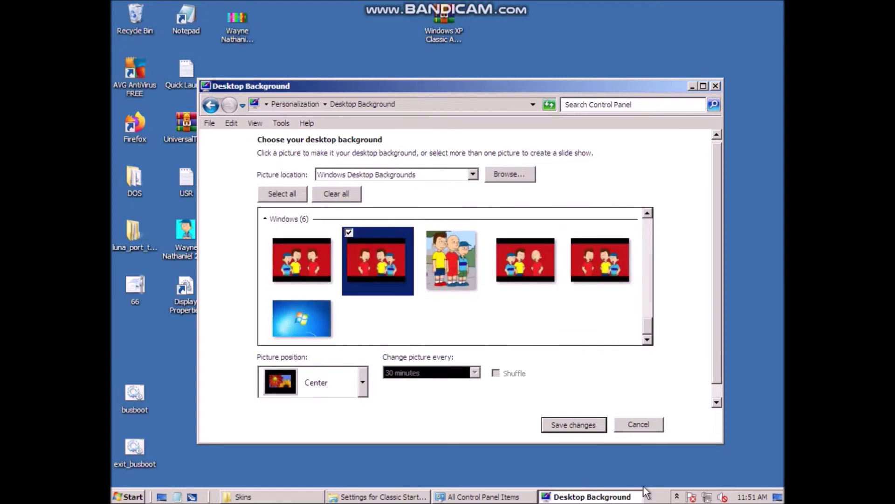
{"action": "left_click", "coordinate": [573, 425]}
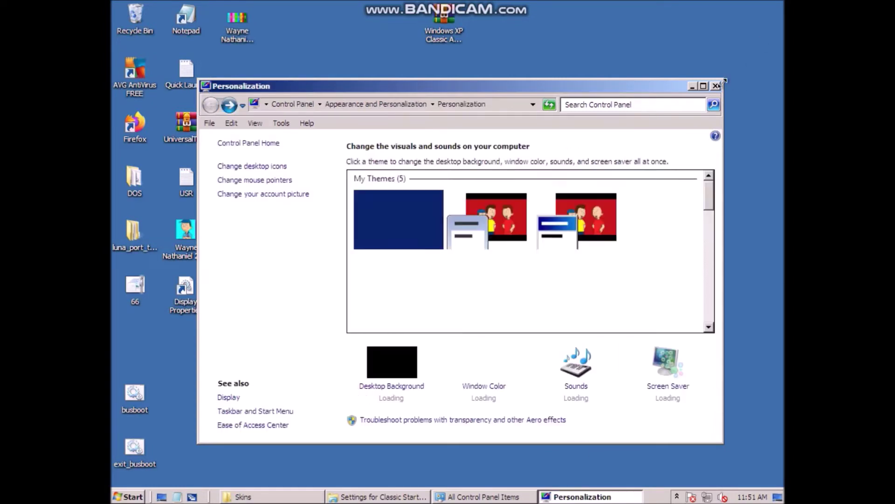
{"action": "left_click", "coordinate": [718, 86]}
{"action": "left_click", "coordinate": [128, 497]}
Step: Bring Control Panel to the front and close it from its title-bar menu
{"action": "mouse_move", "coordinate": [206, 261]}
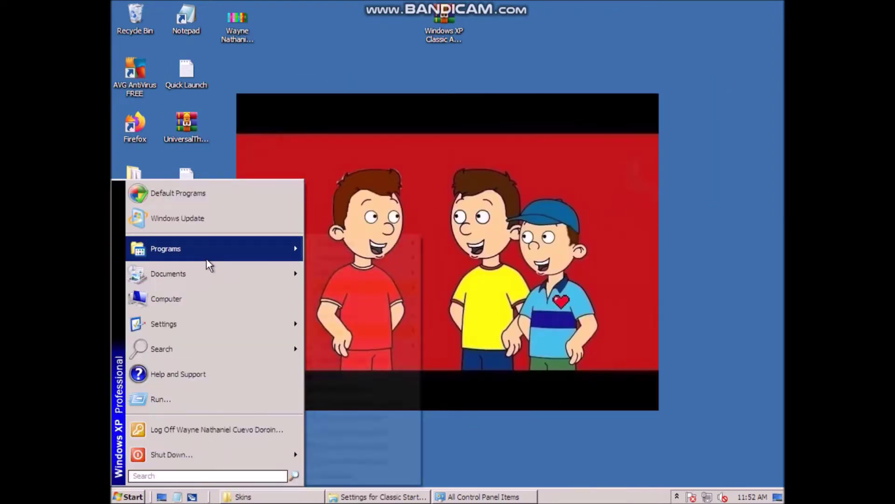
{"action": "left_click", "coordinate": [520, 497]}
{"action": "right_click", "coordinate": [595, 81]}
{"action": "left_click", "coordinate": [645, 160]}
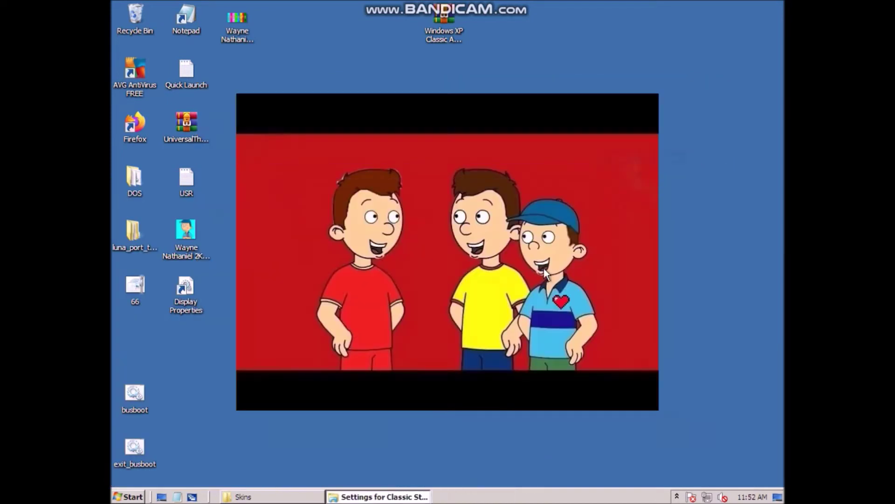
Step: Open and cancel the Run dialog, then restore the Skins folder window
{"action": "left_click", "coordinate": [144, 496]}
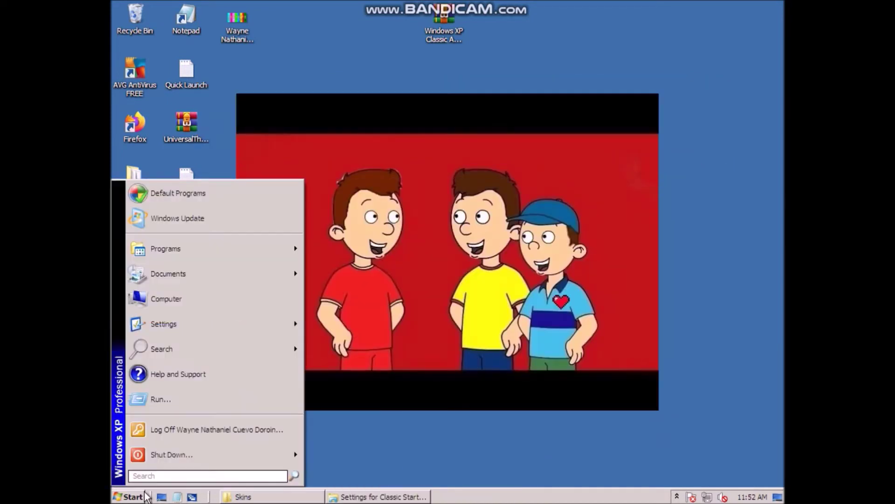
{"action": "left_click", "coordinate": [184, 399]}
{"action": "key", "text": "Down"}
{"action": "key", "text": "Down"}
{"action": "key", "text": "Down"}
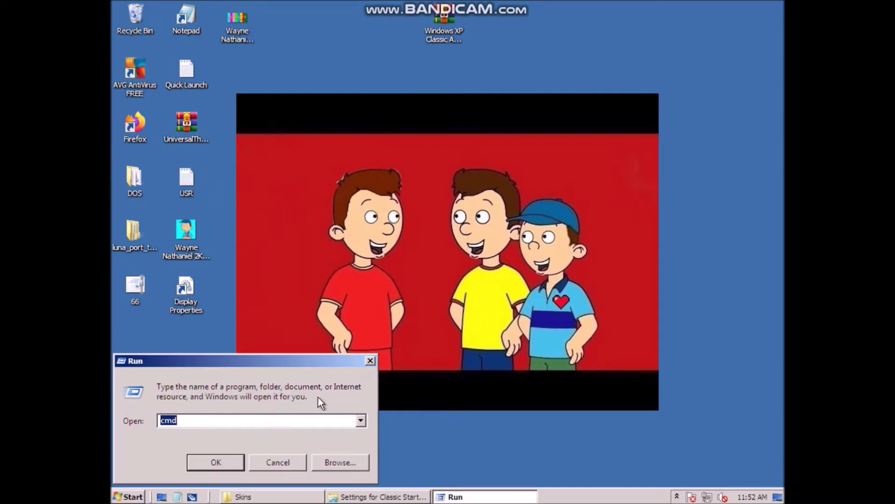
{"action": "left_click", "coordinate": [276, 462]}
{"action": "left_click", "coordinate": [280, 495]}
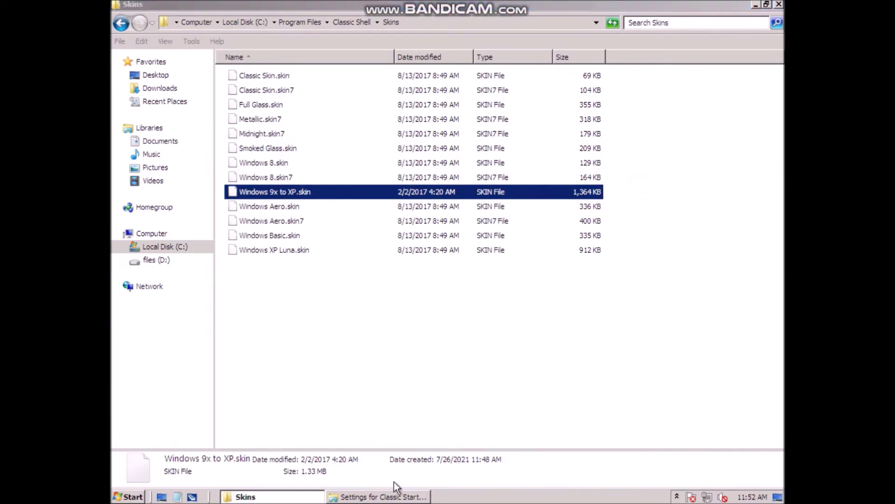
Step: On General Behavior, set Multiple columns in sub-menus to 'Use single column (scroll)'
{"action": "left_click", "coordinate": [396, 497]}
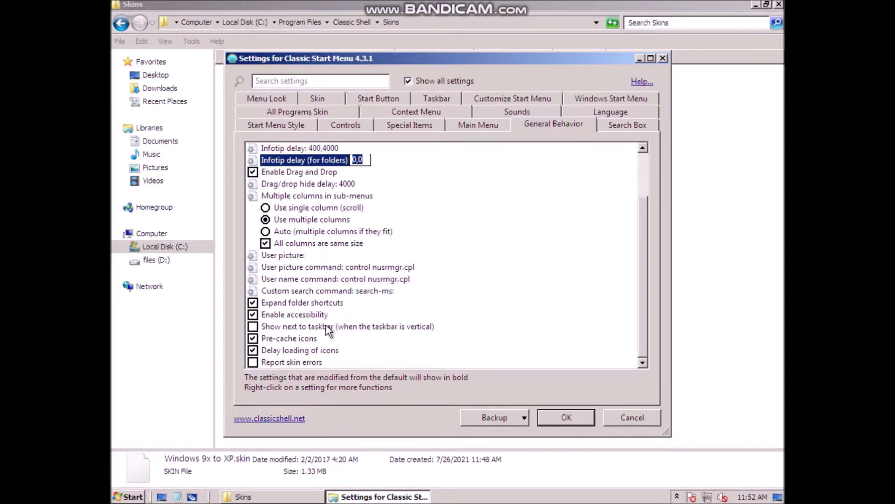
{"action": "left_click", "coordinate": [340, 185]}
{"action": "left_click", "coordinate": [322, 173]}
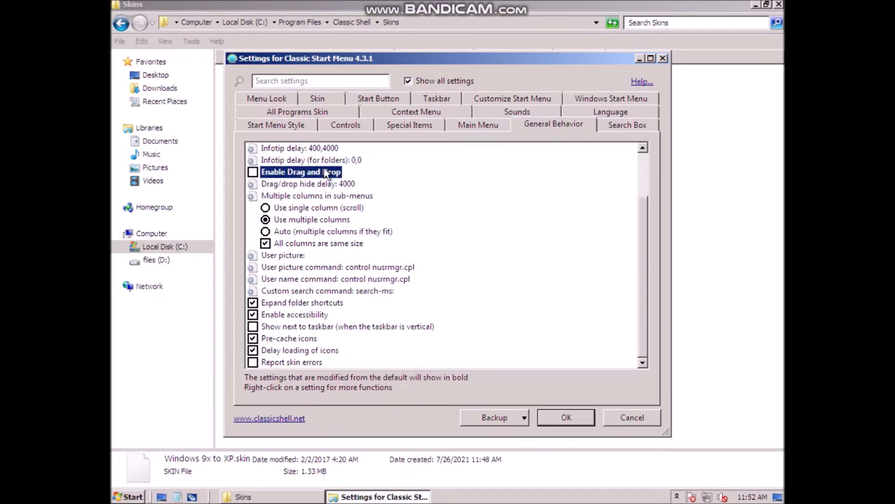
{"action": "left_click", "coordinate": [326, 172]}
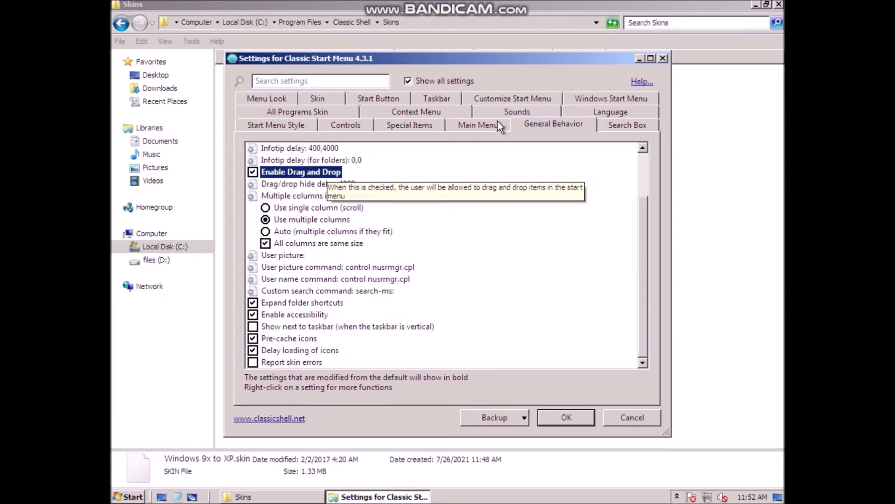
{"action": "left_click", "coordinate": [365, 200]}
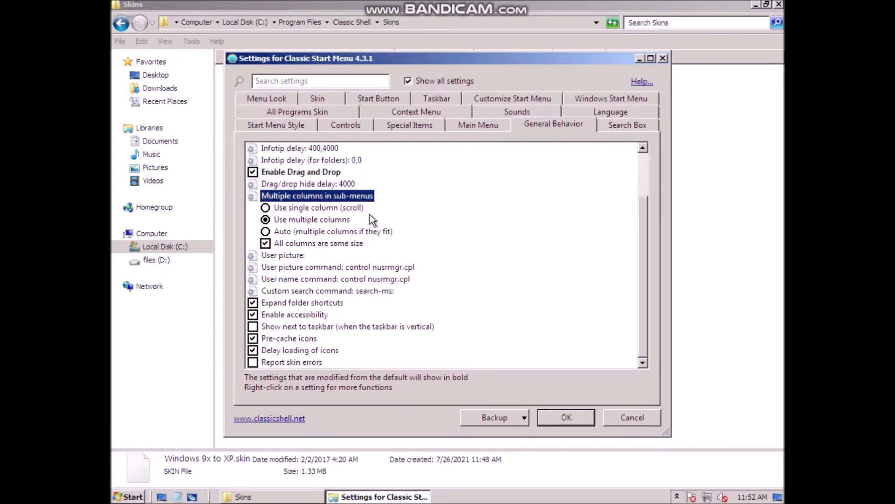
{"action": "left_click", "coordinate": [334, 208]}
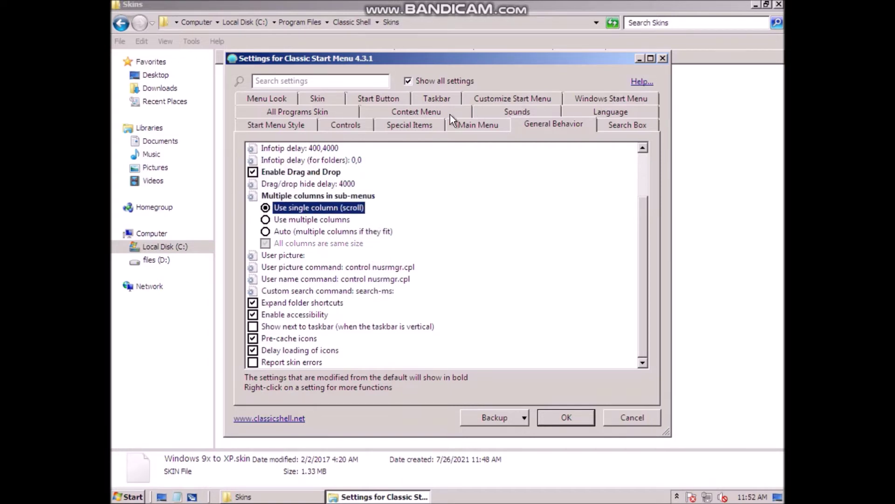
Step: Browse the Main Menu, Right Click Menu, Start Button, Special Items and Windows Start Menu pages, then return to General Behavior
{"action": "left_click", "coordinate": [469, 125]}
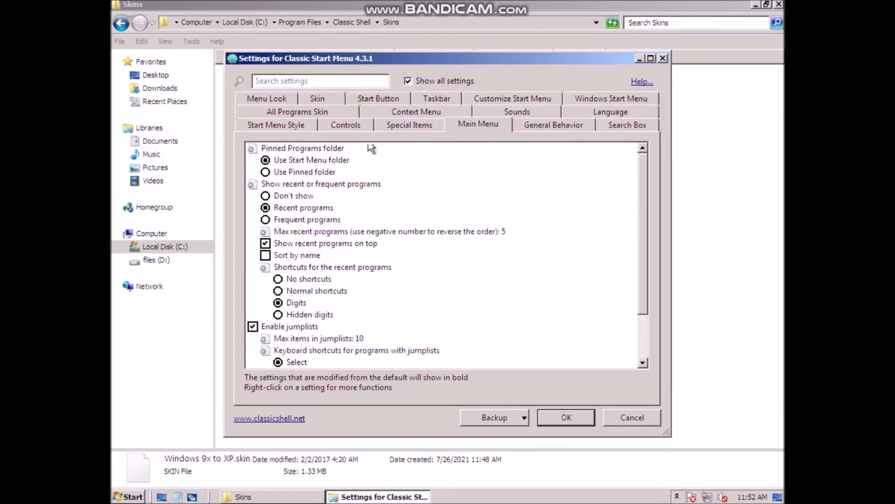
{"action": "left_click", "coordinate": [379, 99]}
{"action": "left_click", "coordinate": [433, 101]}
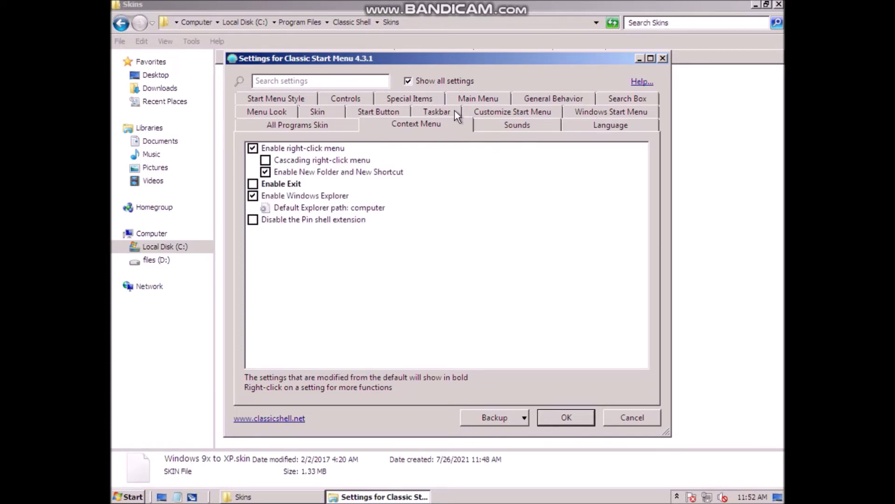
{"action": "left_click", "coordinate": [398, 113]}
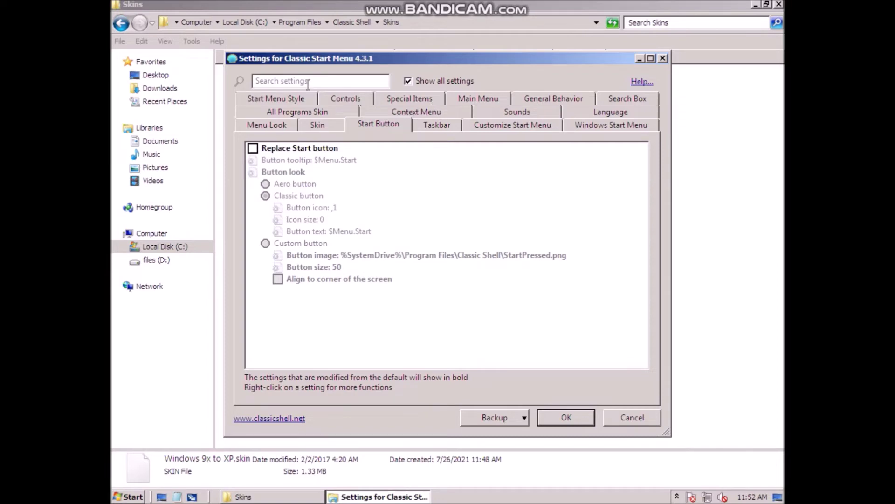
{"action": "left_click", "coordinate": [434, 98]}
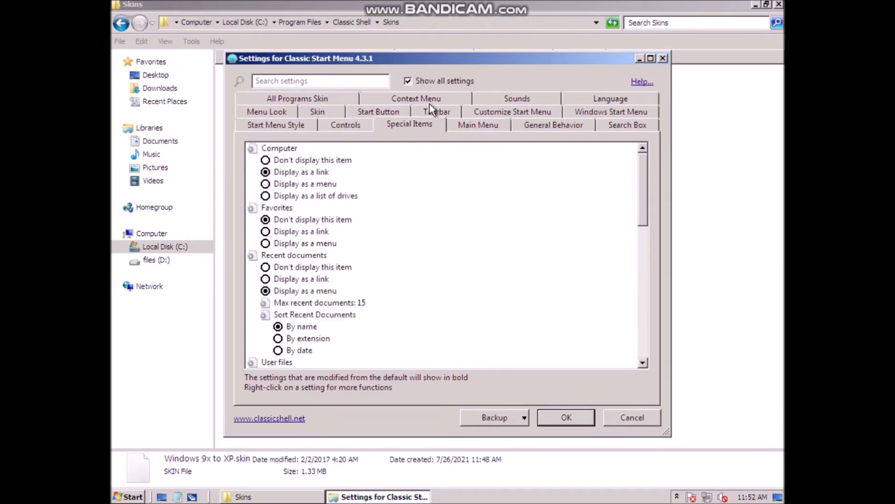
{"action": "scroll", "coordinate": [398, 293], "scroll_direction": "down", "scroll_amount": 1}
{"action": "left_click_drag", "start_coordinate": [645, 172], "coordinate": [636, 233]}
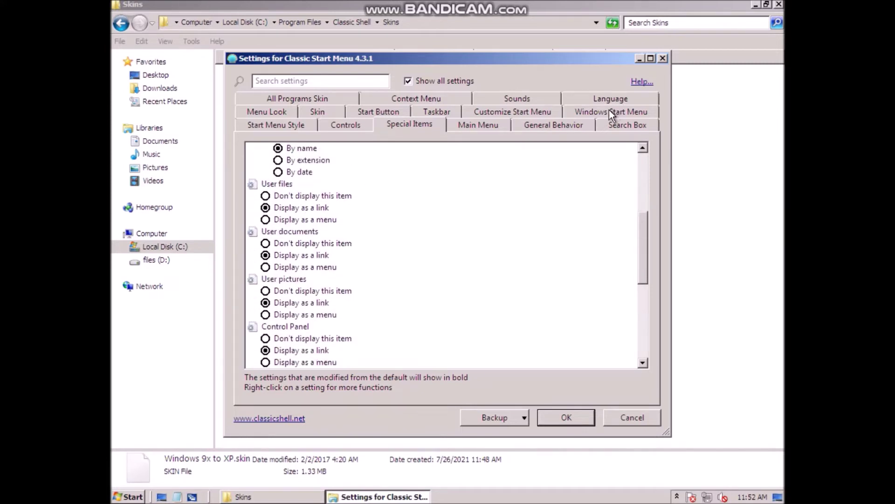
{"action": "left_click", "coordinate": [609, 111]}
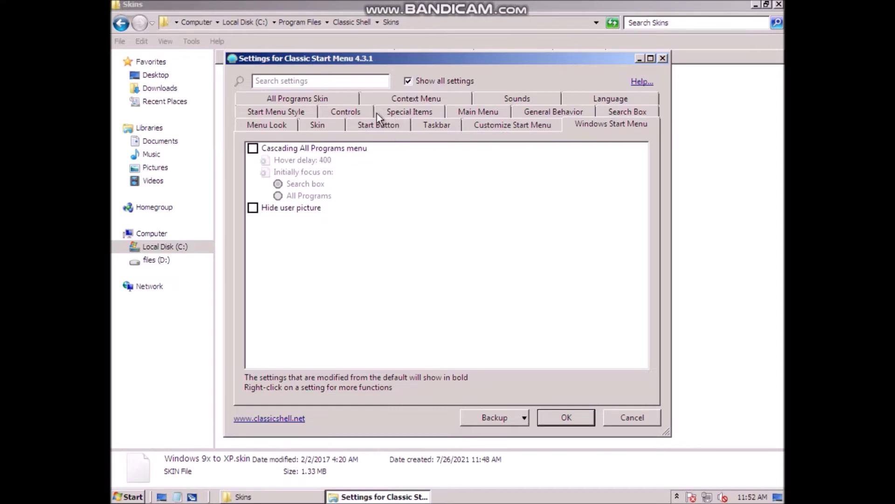
{"action": "left_click", "coordinate": [324, 80]}
{"action": "left_click", "coordinate": [536, 115]}
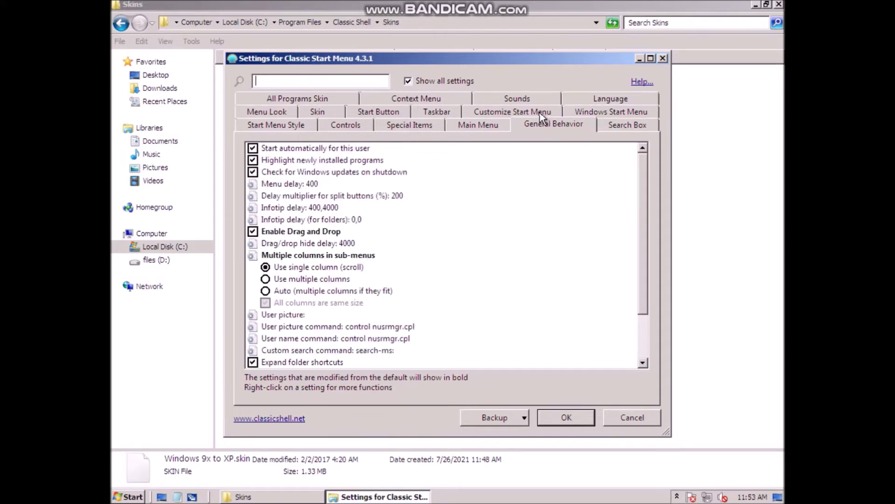
Step: Delete the Shutdown dialog item and re-add a plain Shutdown dialog after Disconnect from Available commands
{"action": "left_click", "coordinate": [493, 112]}
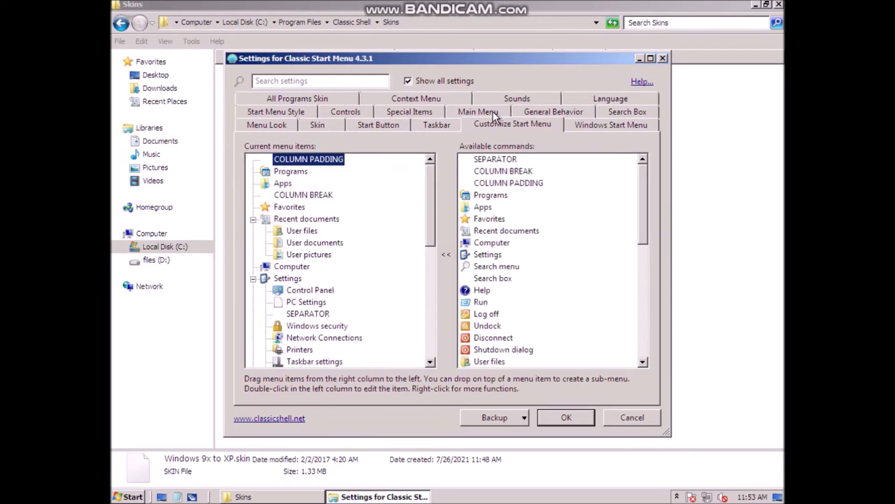
{"action": "left_click_drag", "start_coordinate": [431, 210], "coordinate": [429, 281]}
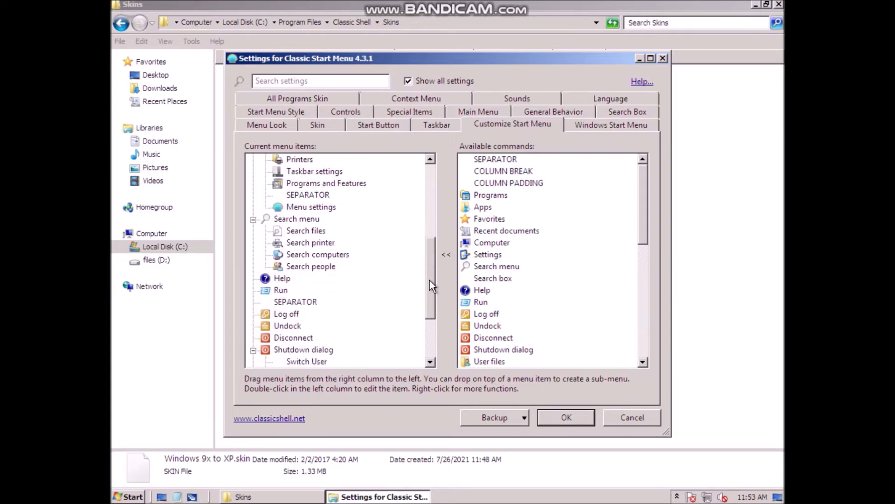
{"action": "scroll", "coordinate": [332, 272], "scroll_direction": "down", "scroll_amount": 3}
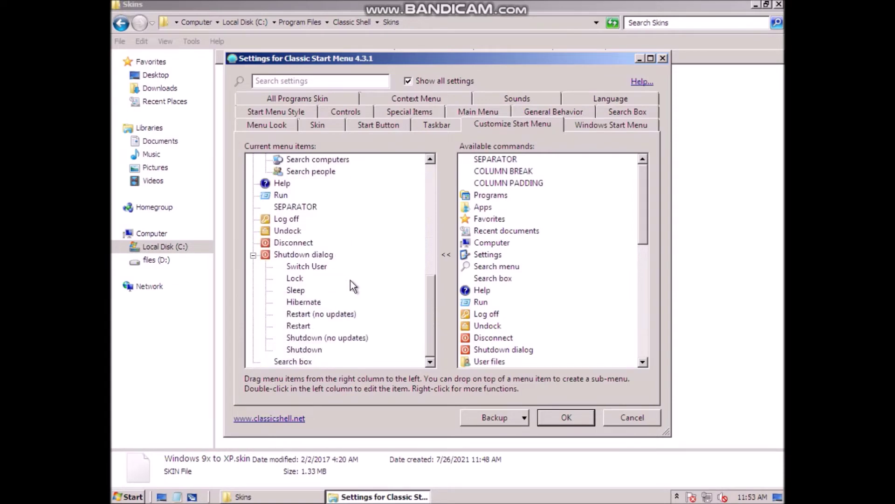
{"action": "right_click", "coordinate": [322, 255]}
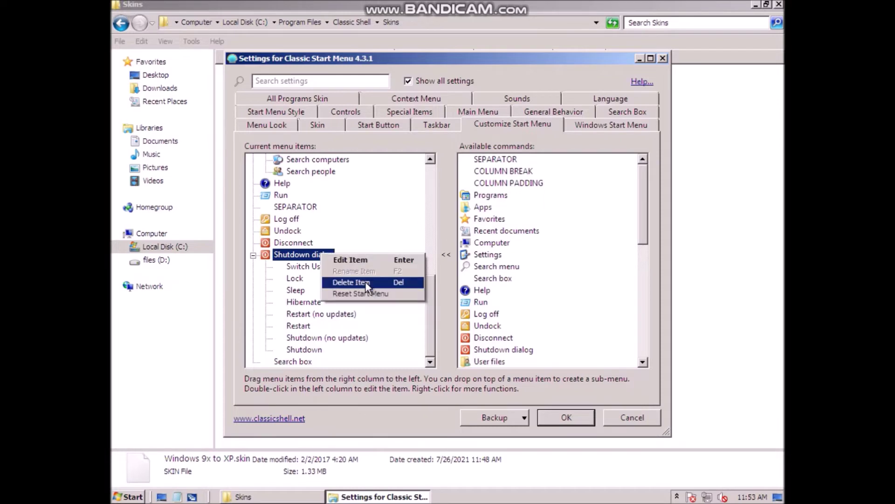
{"action": "left_click", "coordinate": [365, 281]}
{"action": "left_click", "coordinate": [501, 349]}
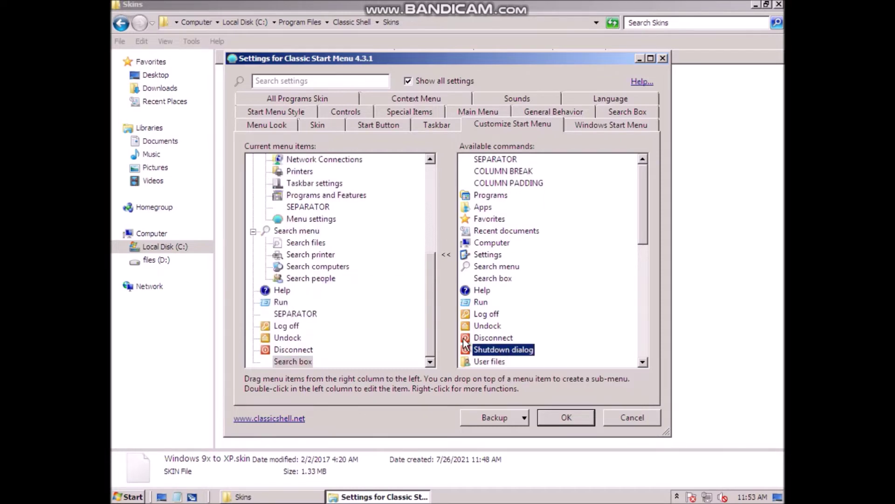
{"action": "left_click_drag", "start_coordinate": [477, 362], "coordinate": [342, 371]}
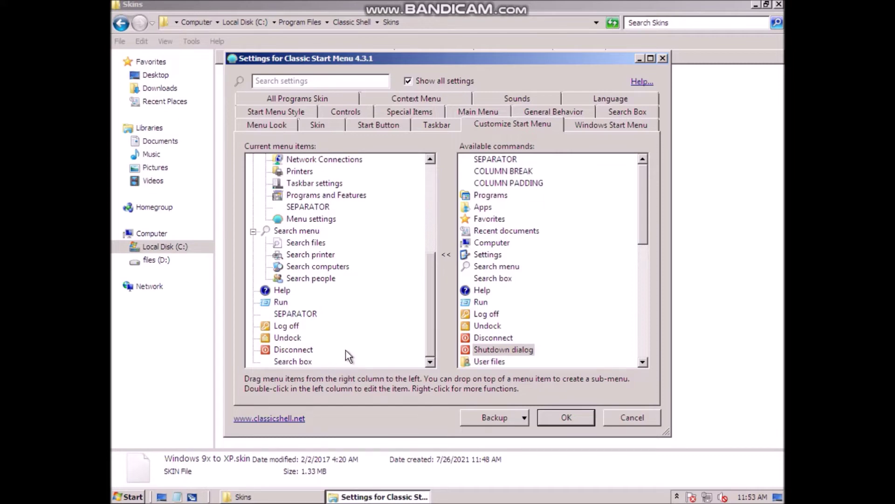
{"action": "left_click_drag", "start_coordinate": [505, 349], "coordinate": [332, 359]}
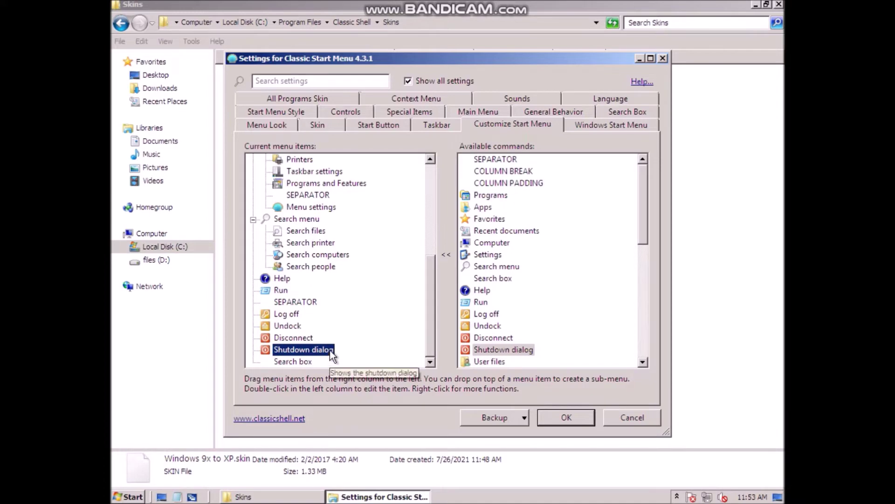
Step: Delete the Search box item and preview the resulting start menu
{"action": "scroll", "coordinate": [317, 360], "scroll_direction": "up", "scroll_amount": 1}
{"action": "scroll", "coordinate": [322, 324], "scroll_direction": "down", "scroll_amount": 1}
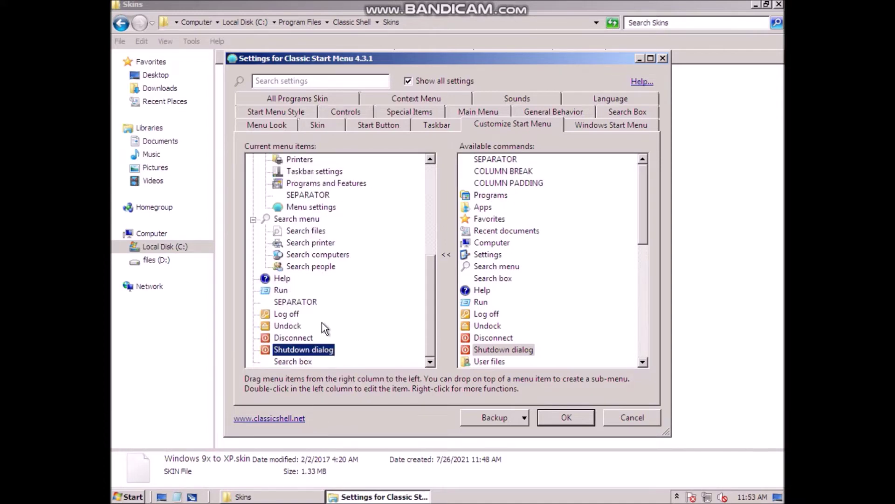
{"action": "left_click", "coordinate": [311, 362]}
{"action": "right_click", "coordinate": [313, 363]}
{"action": "left_click", "coordinate": [354, 403]}
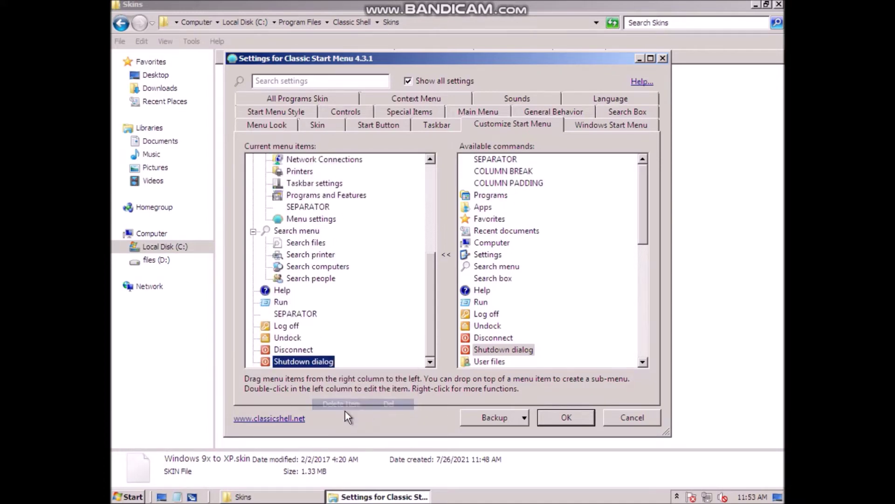
{"action": "left_click", "coordinate": [131, 497]}
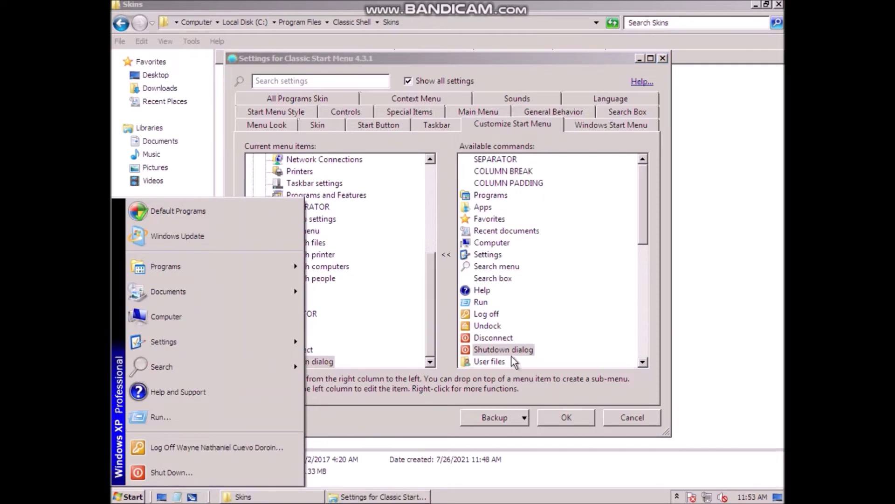
{"action": "left_click", "coordinate": [522, 379]}
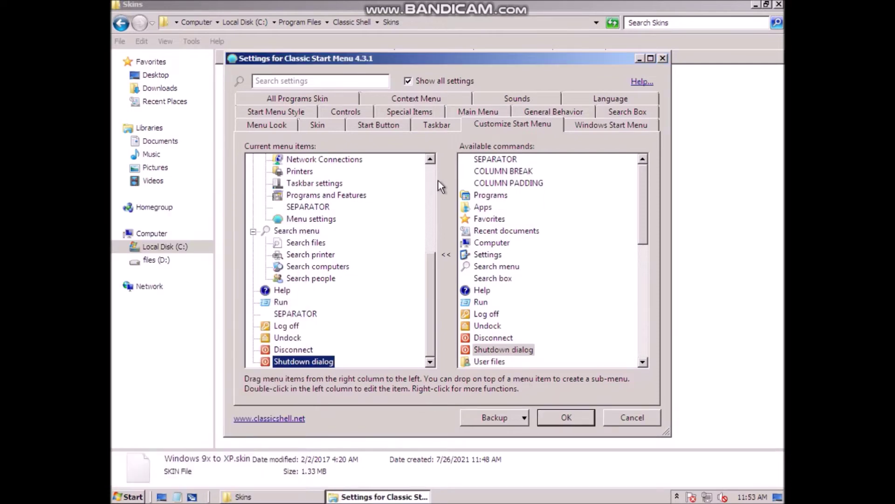
Step: Search settings for 'anima', set Main menu and Sub-menu animation to Slide, and save with OK
{"action": "left_click", "coordinate": [367, 78]}
{"action": "type", "text": "anima"}
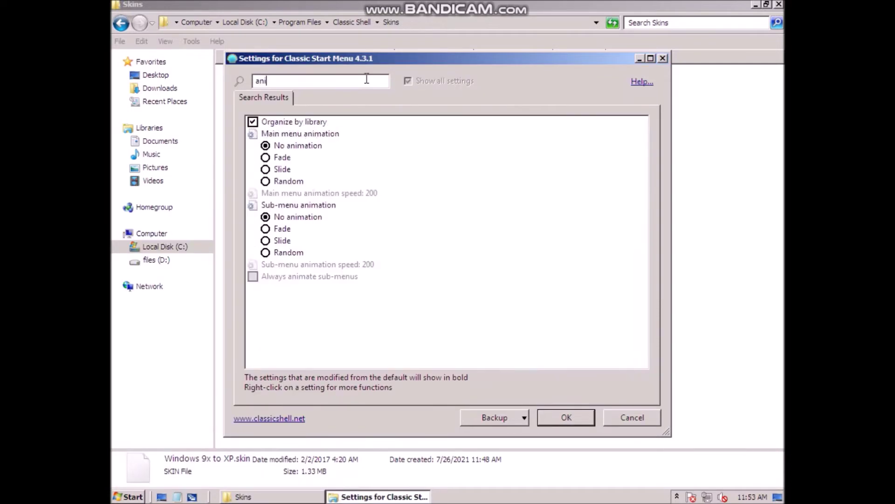
{"action": "left_click", "coordinate": [283, 158]}
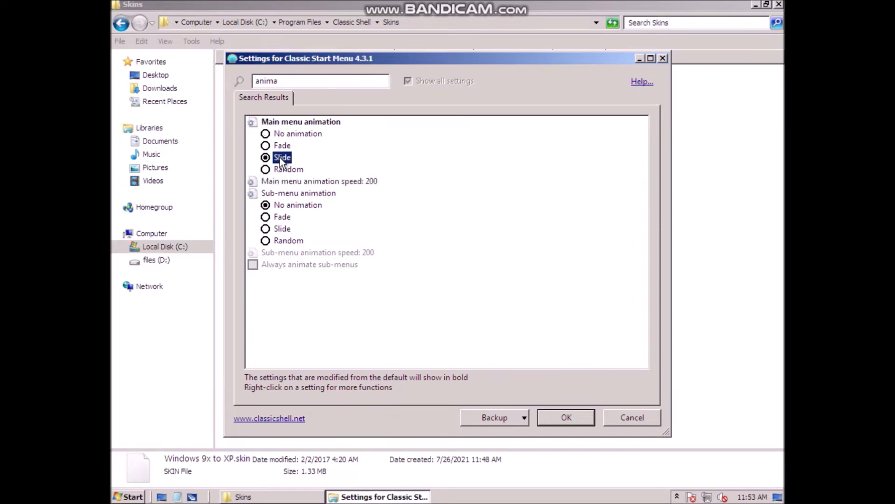
{"action": "left_click", "coordinate": [283, 229]}
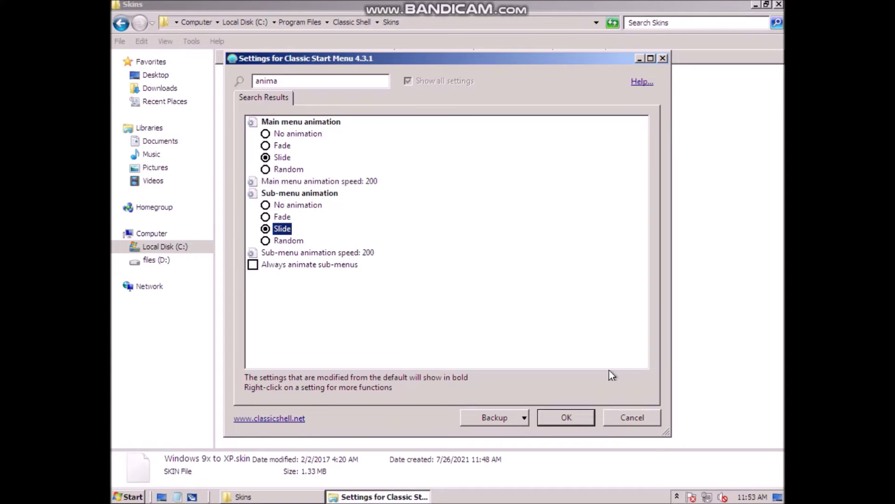
{"action": "left_click", "coordinate": [586, 417]}
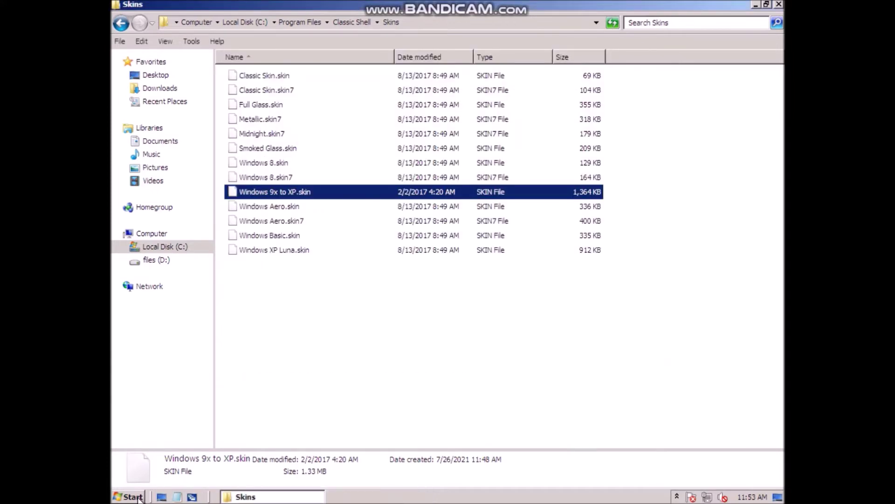
{"action": "left_click", "coordinate": [134, 496]}
{"action": "mouse_move", "coordinate": [225, 281]}
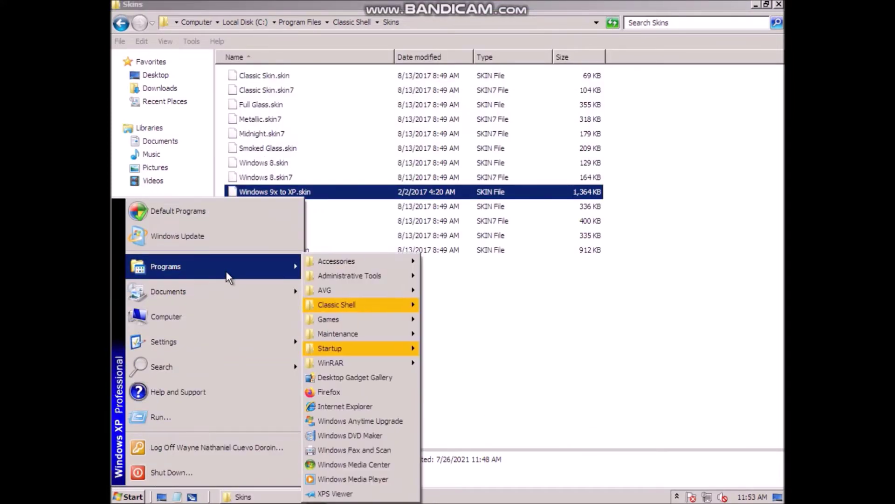
{"action": "mouse_move", "coordinate": [363, 307]}
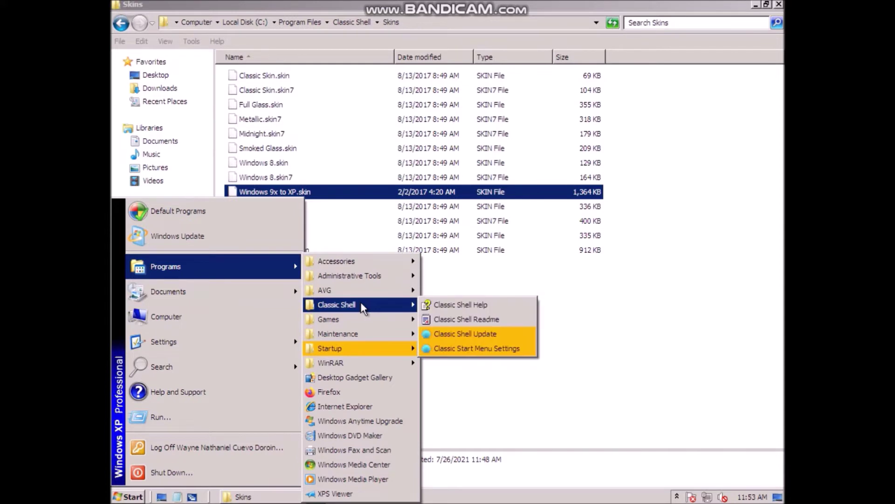
{"action": "mouse_move", "coordinate": [372, 259]}
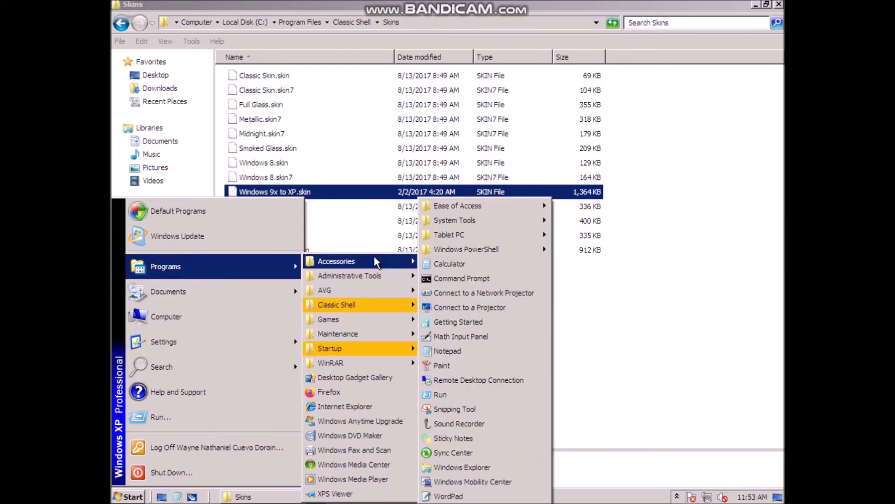
{"action": "left_click", "coordinate": [616, 303]}
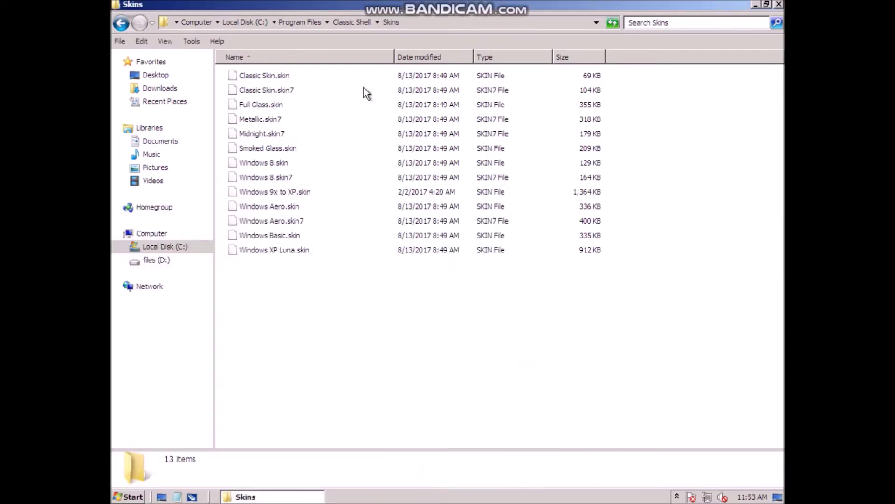
Step: Open D:\Windows 7 Classic\Windows Classic Screen Savers and copy all seven screen saver files
{"action": "left_click", "coordinate": [197, 248]}
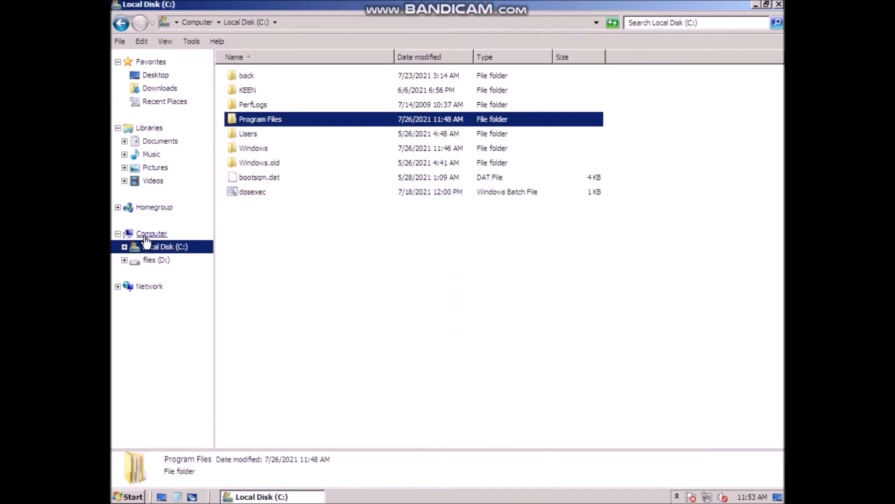
{"action": "left_click", "coordinate": [178, 257]}
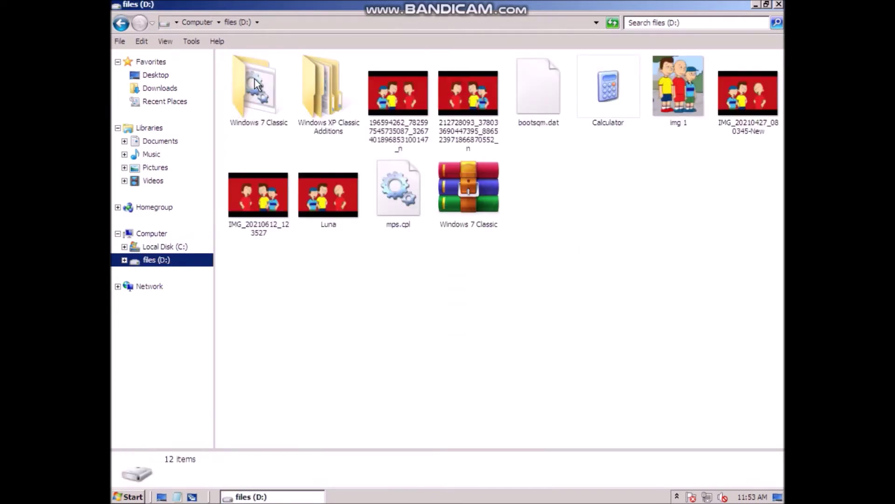
{"action": "key", "text": "Return"}
{"action": "left_click", "coordinate": [254, 89]}
{"action": "key", "text": "Down"}
{"action": "key", "text": "Down"}
{"action": "key", "text": "Down"}
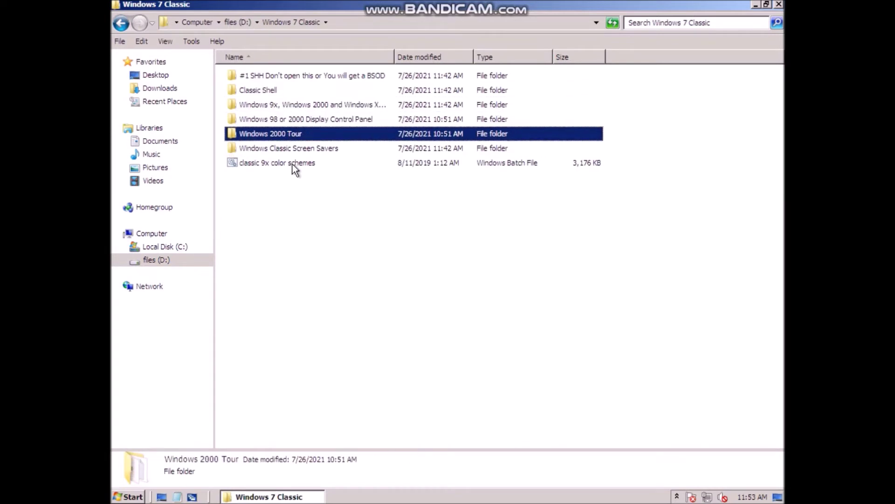
{"action": "key", "text": "Down"}
{"action": "key", "text": "Return"}
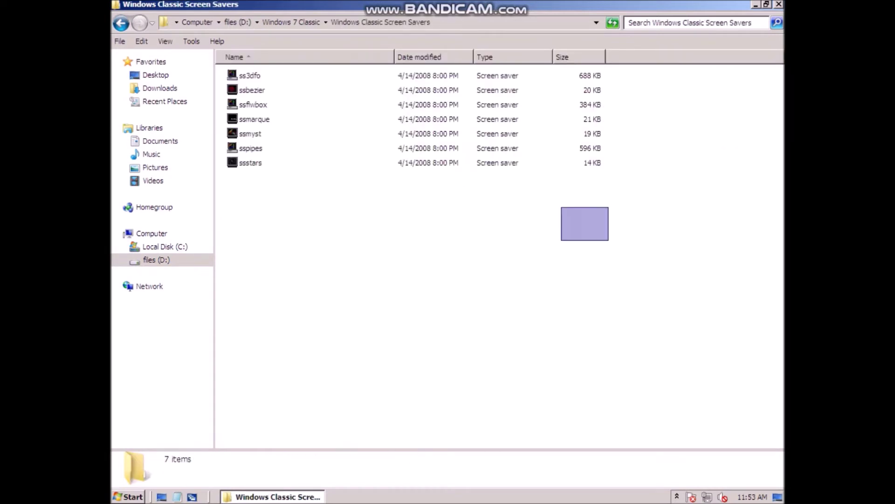
{"action": "left_click_drag", "start_coordinate": [606, 242], "coordinate": [413, 52]}
{"action": "right_click", "coordinate": [410, 93]}
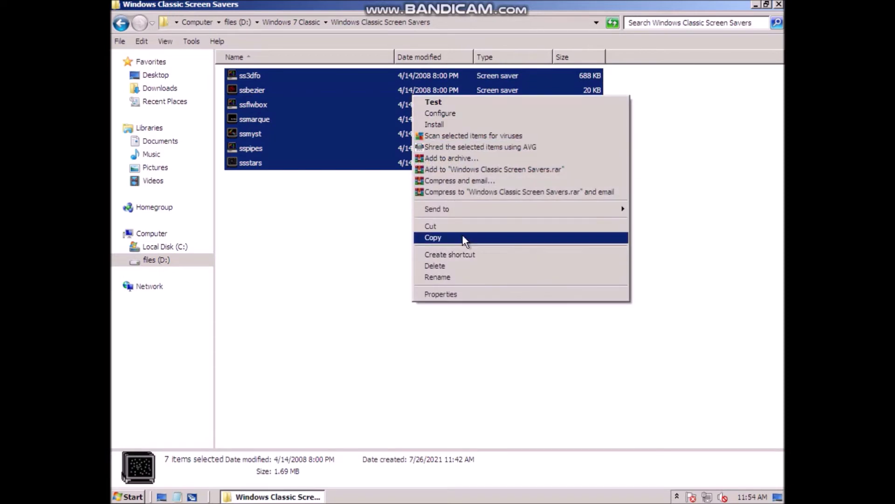
{"action": "left_click", "coordinate": [463, 237]}
Step: Go to C:\Windows\System32, paste the screen savers there, and grant administrator permission
{"action": "left_click", "coordinate": [466, 21]}
{"action": "type", "text": "C:\\"}
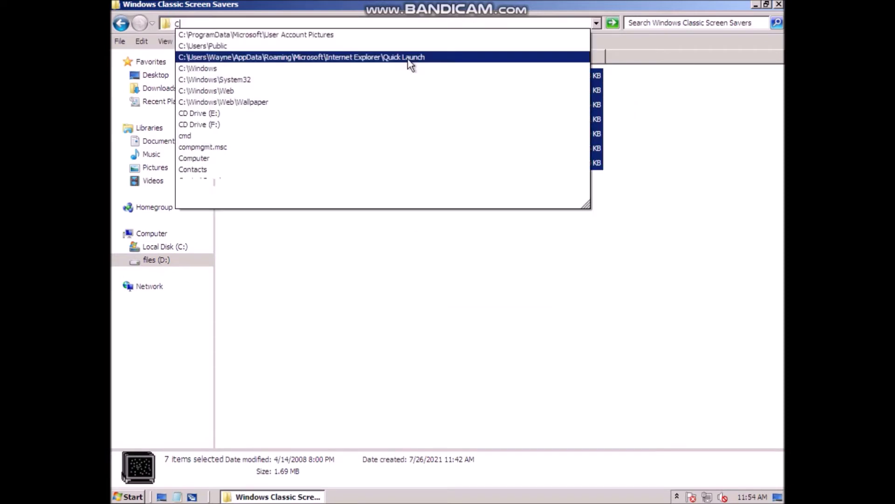
{"action": "type", "text": "Windows"}
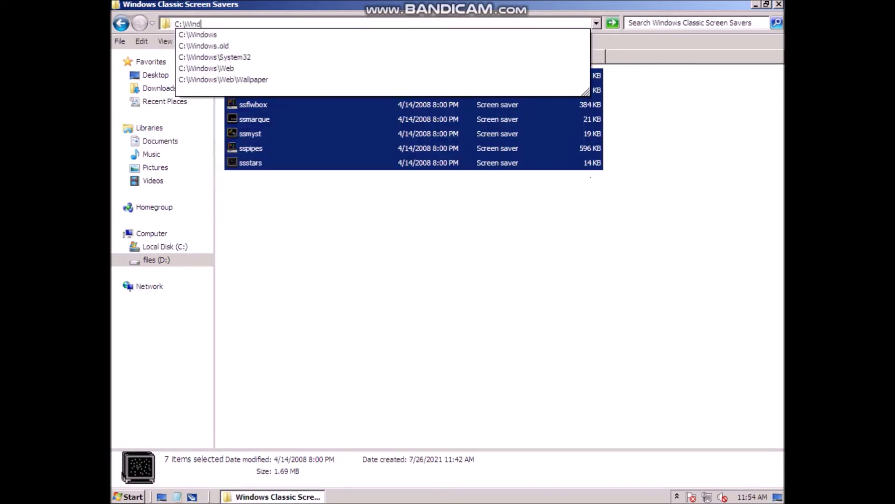
{"action": "left_click", "coordinate": [217, 55]}
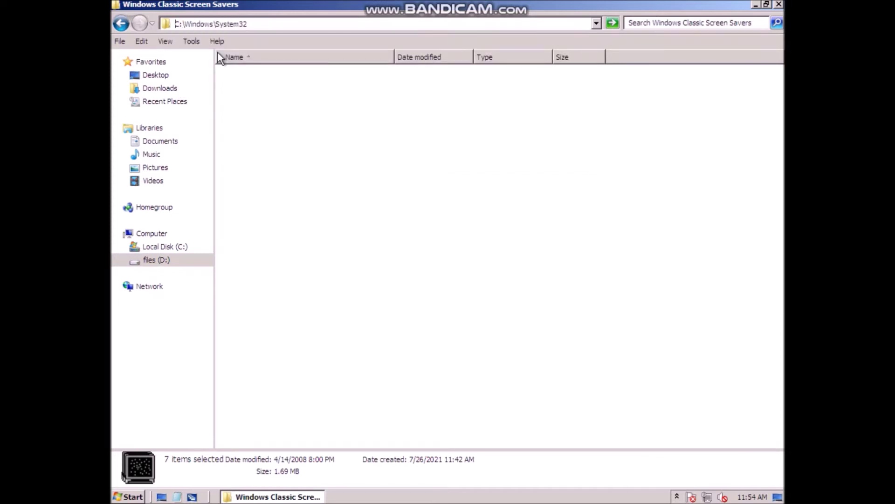
{"action": "right_click", "coordinate": [718, 256]}
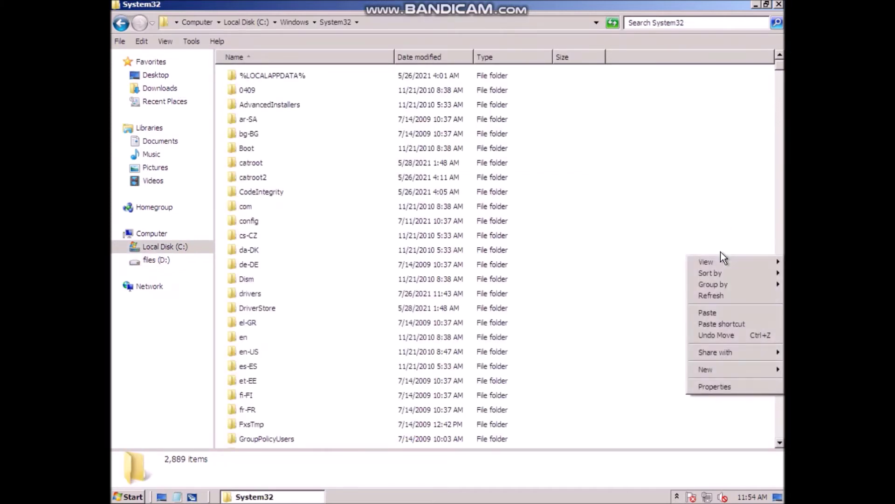
{"action": "left_click", "coordinate": [714, 313]}
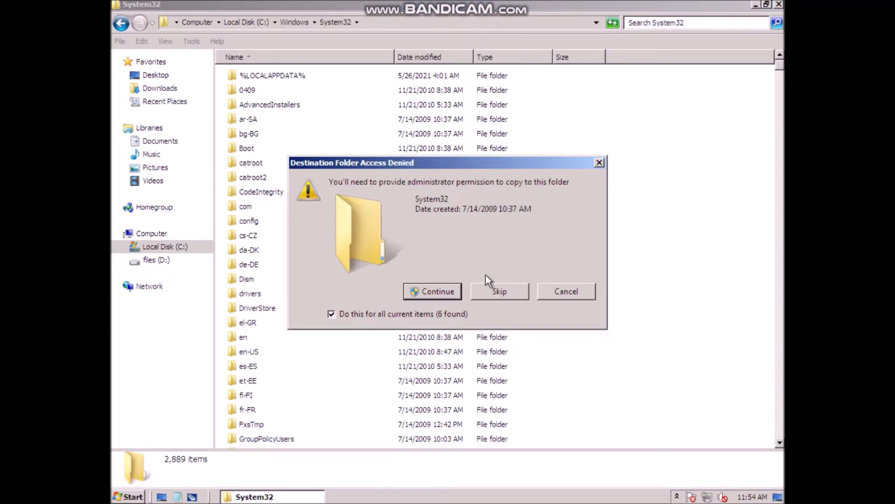
{"action": "left_click", "coordinate": [452, 285]}
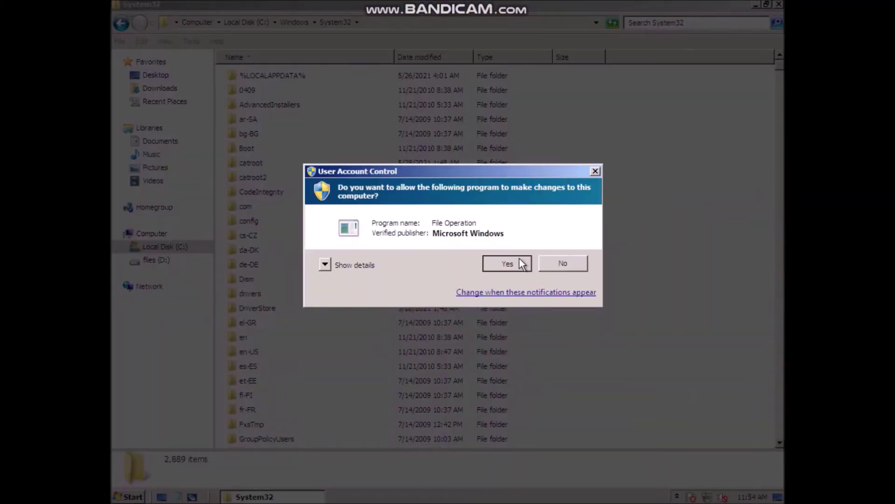
{"action": "left_click", "coordinate": [519, 259]}
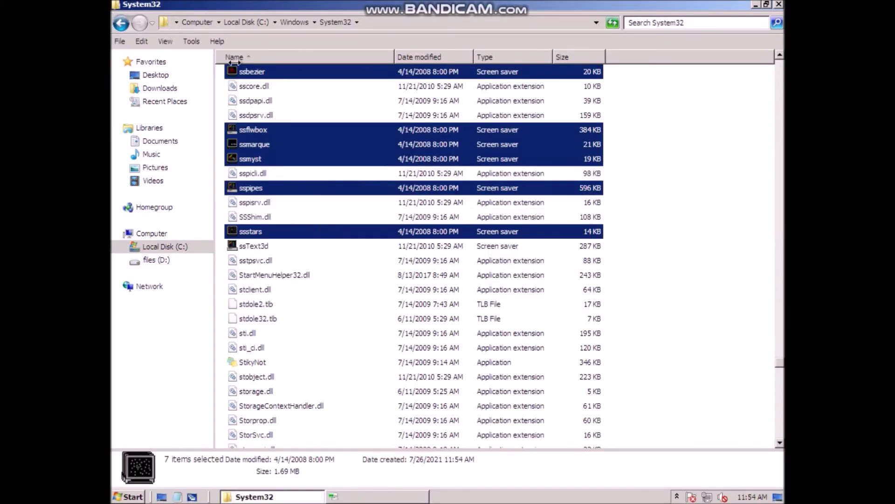
Step: Test-run ssbezier and sspipes from System32, exit with Escape, and go back to the screen savers folder
{"action": "double_click", "coordinate": [312, 72]}
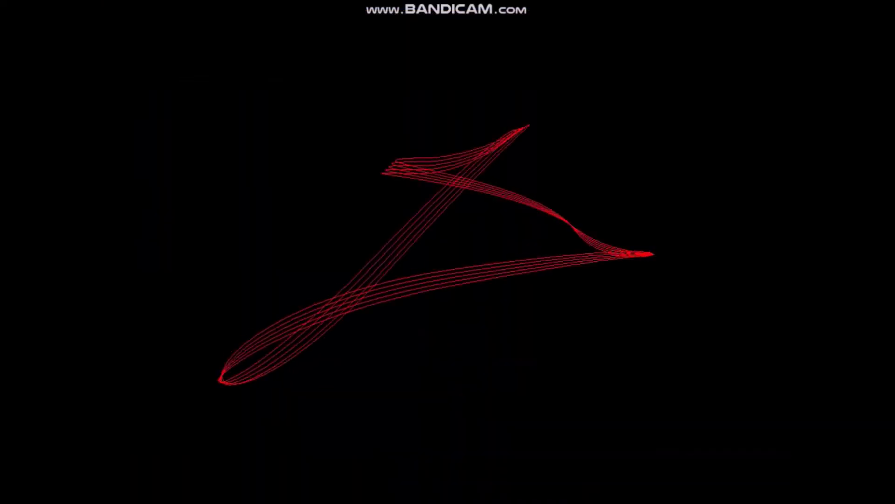
{"action": "mouse_move", "coordinate": [332, 116]}
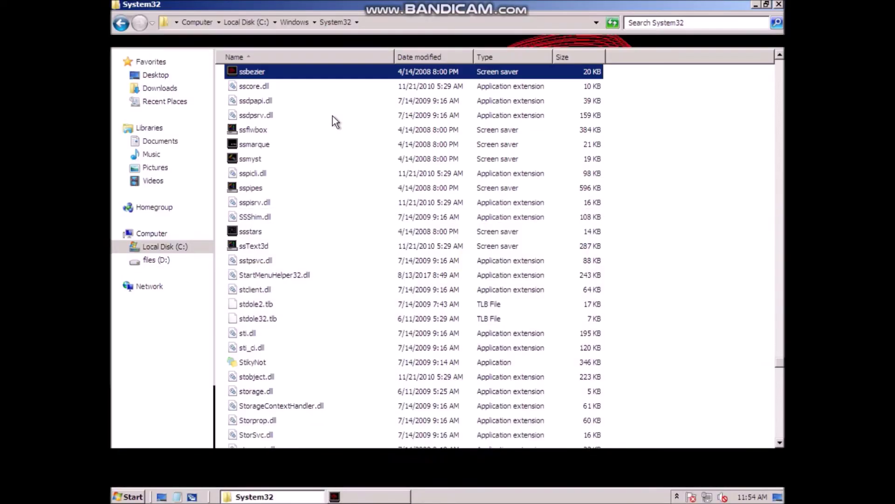
{"action": "double_click", "coordinate": [348, 191]}
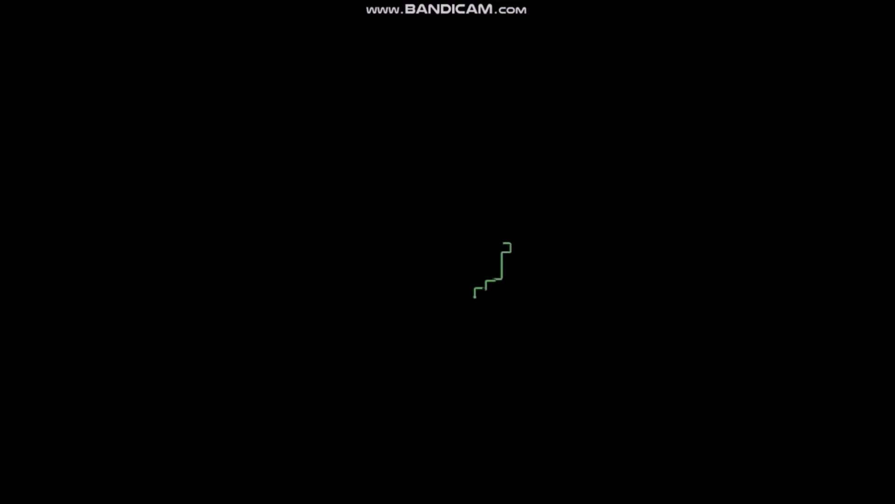
{"action": "key", "text": "Escape"}
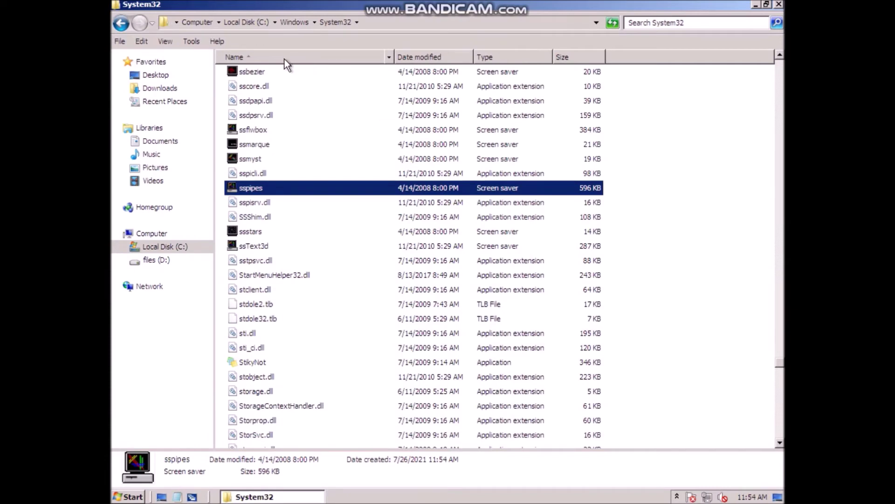
{"action": "left_click", "coordinate": [124, 22]}
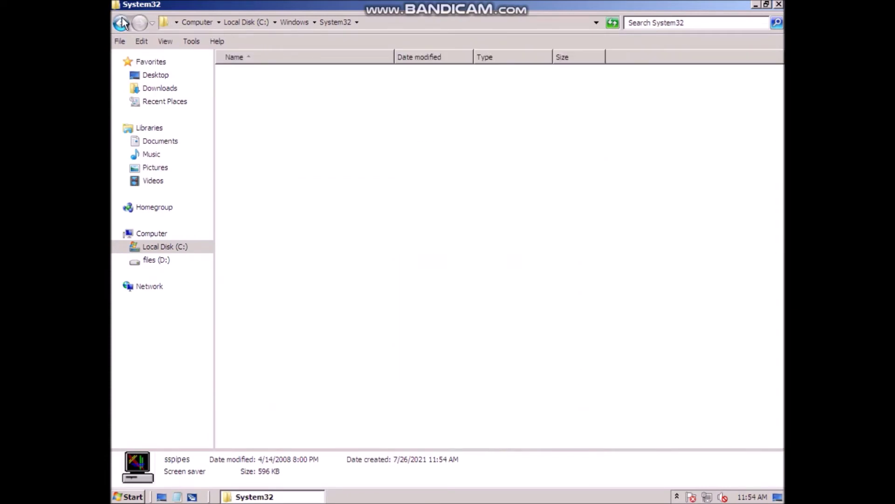
Step: Go back to drive D: and into Windows 7 Classic's Windows 9x, Windows 2000 and Windows XP Basic Programs folder
{"action": "left_click", "coordinate": [124, 22]}
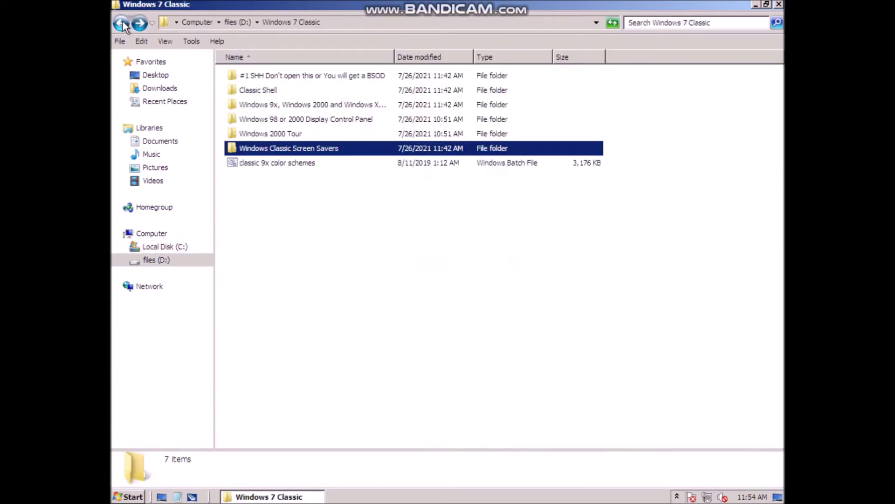
{"action": "left_click", "coordinate": [123, 23]}
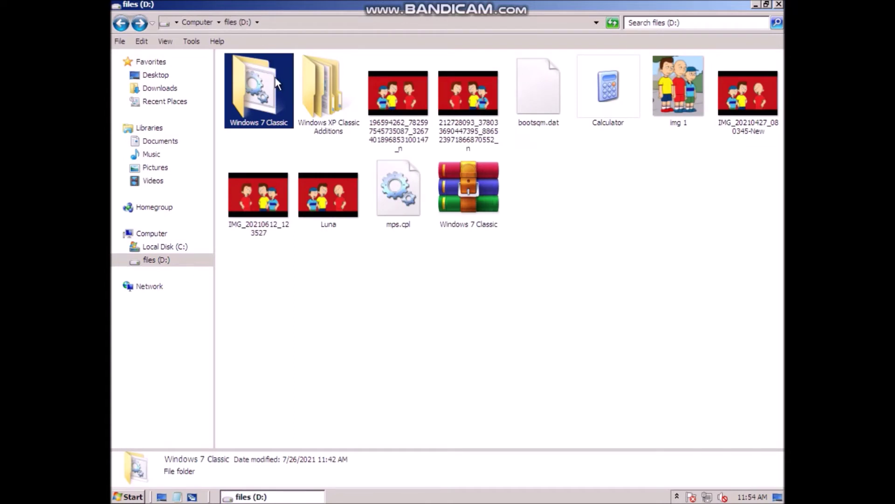
{"action": "double_click", "coordinate": [276, 83]}
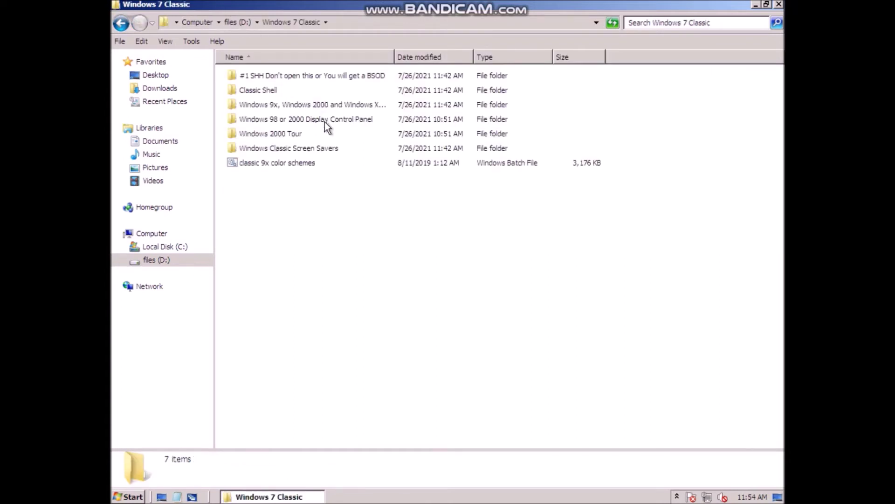
{"action": "double_click", "coordinate": [342, 106]}
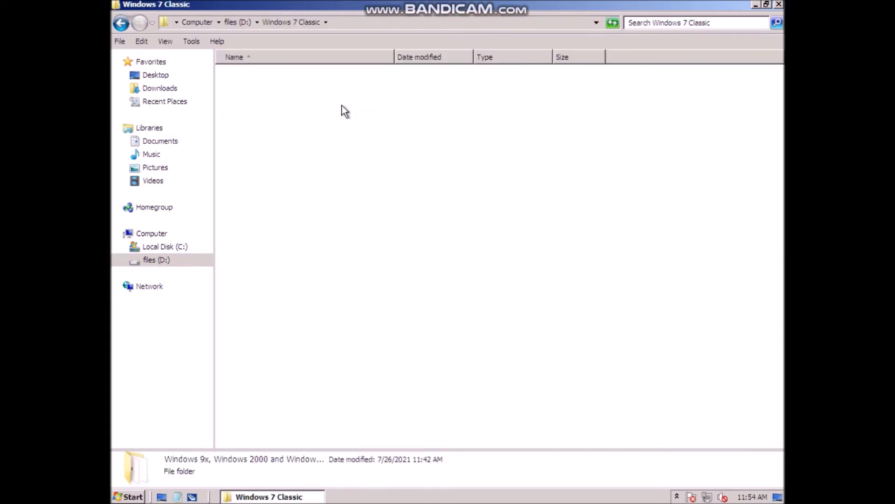
Step: Copy drwtsn32 and drwatson to the clipboard, then clear the location path
{"action": "right_click", "coordinate": [292, 115]}
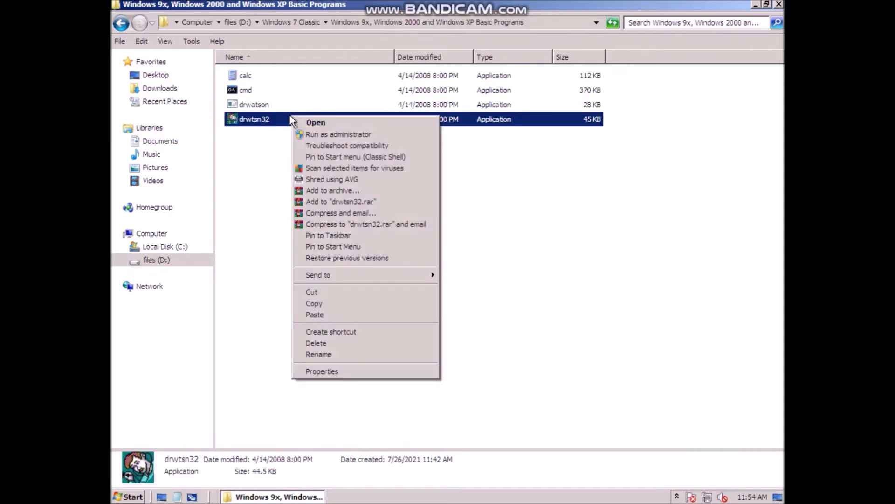
{"action": "left_click", "coordinate": [343, 303]}
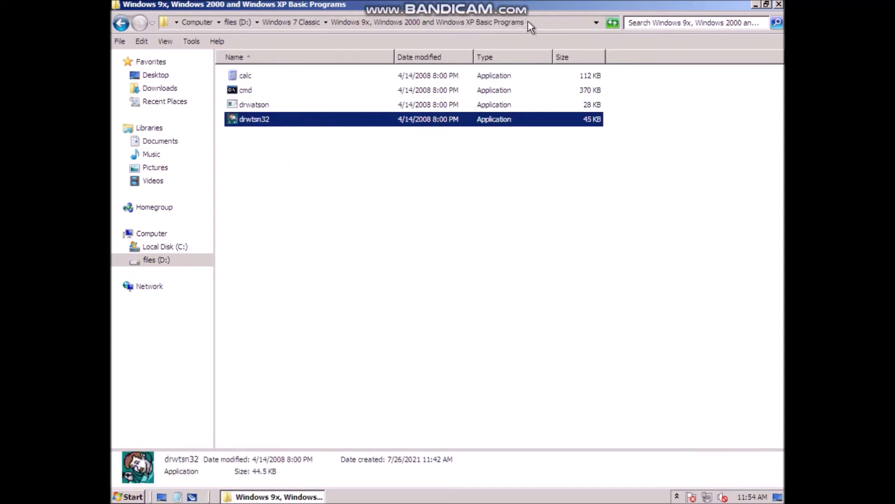
{"action": "left_click", "coordinate": [492, 108], "text": "ctrl"}
{"action": "right_click", "coordinate": [491, 108]}
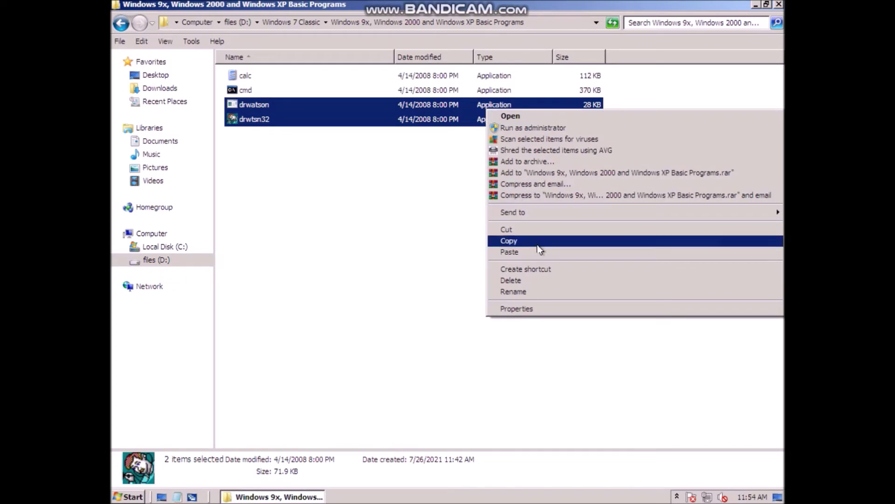
{"action": "left_click", "coordinate": [538, 246]}
{"action": "left_click", "coordinate": [559, 23]}
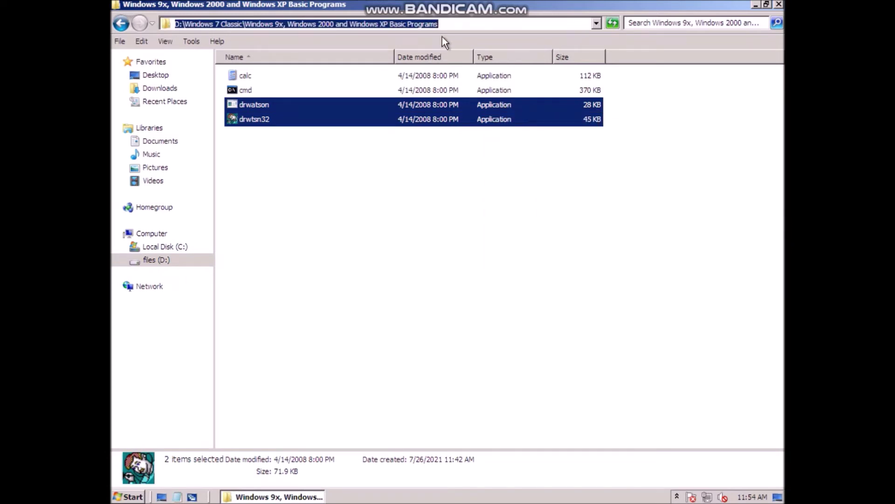
{"action": "key", "text": "BackSpace"}
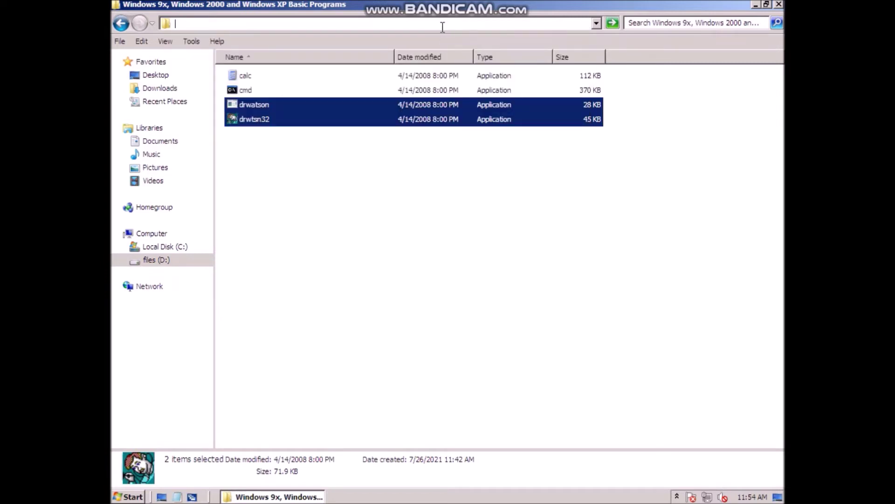
Step: Navigate to C:\Windows\System32 using the address bar suggestions
{"action": "type", "text": "c"}
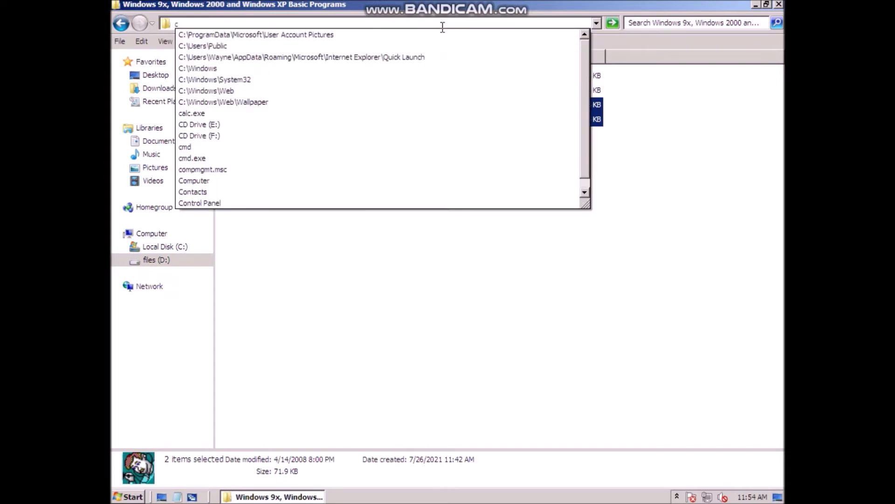
{"action": "key", "text": "BackSpace"}
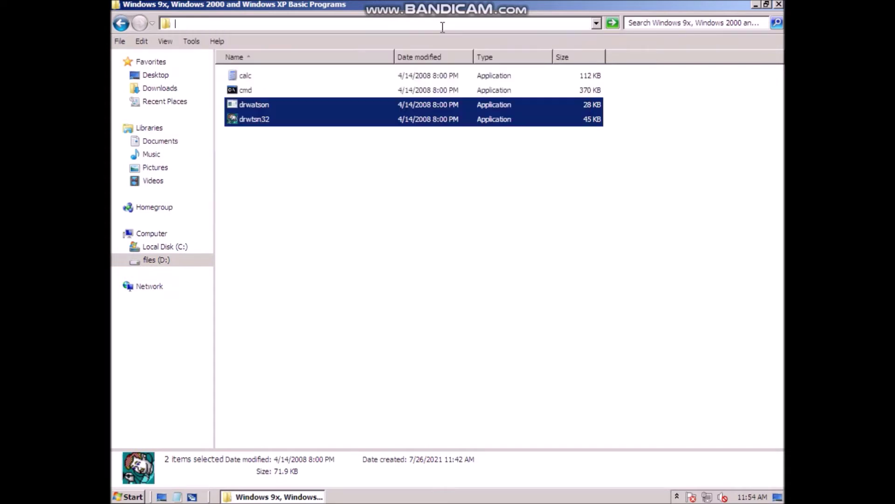
{"action": "type", "text": "C:\\"}
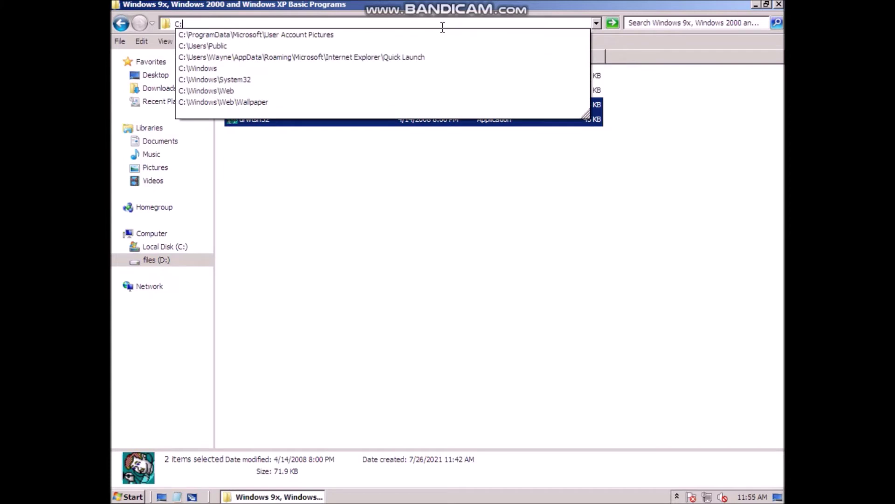
{"action": "type", "text": "Wind"}
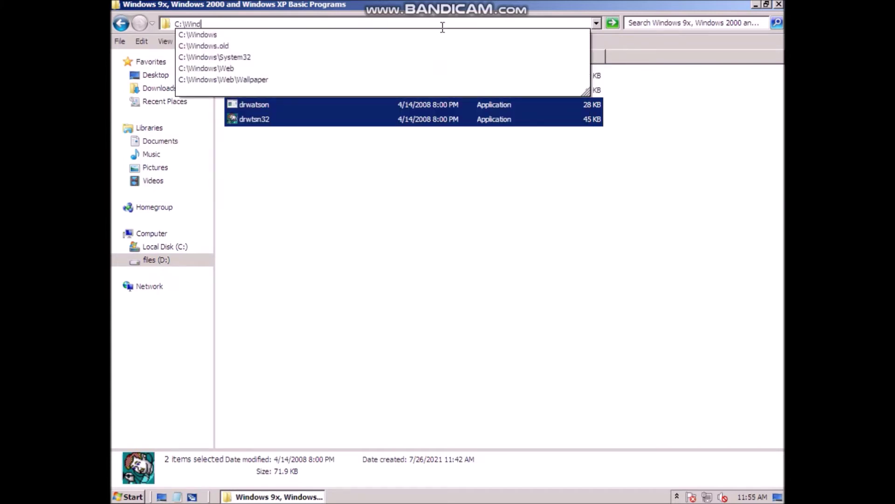
{"action": "key", "text": "Down"}
{"action": "key", "text": "Down"}
{"action": "key", "text": "Down"}
{"action": "key", "text": "Return"}
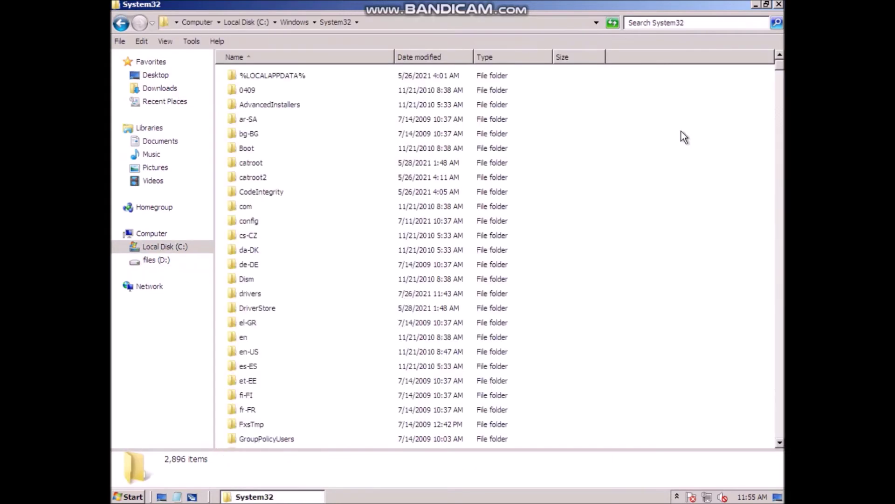
{"action": "right_click", "coordinate": [692, 133]}
{"action": "left_click", "coordinate": [660, 172]}
Step: Back in the XP basic programs folder, copy drwatson and drwtsn32
{"action": "left_click", "coordinate": [127, 24]}
{"action": "left_click_drag", "start_coordinate": [300, 133], "coordinate": [270, 107]}
{"action": "right_click", "coordinate": [270, 106]}
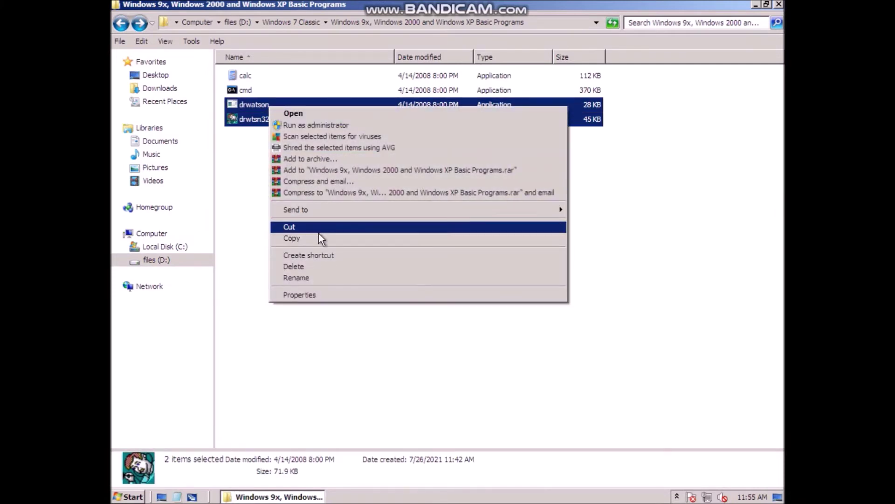
{"action": "left_click", "coordinate": [323, 238]}
Step: Paste them into System32, choosing Don't copy for all conflicts, and approve UAC
{"action": "left_click", "coordinate": [140, 24]}
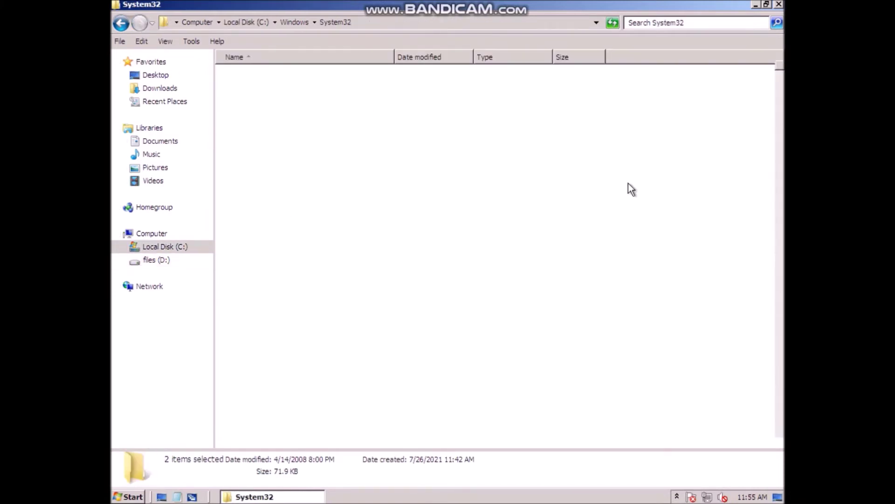
{"action": "right_click", "coordinate": [679, 261]}
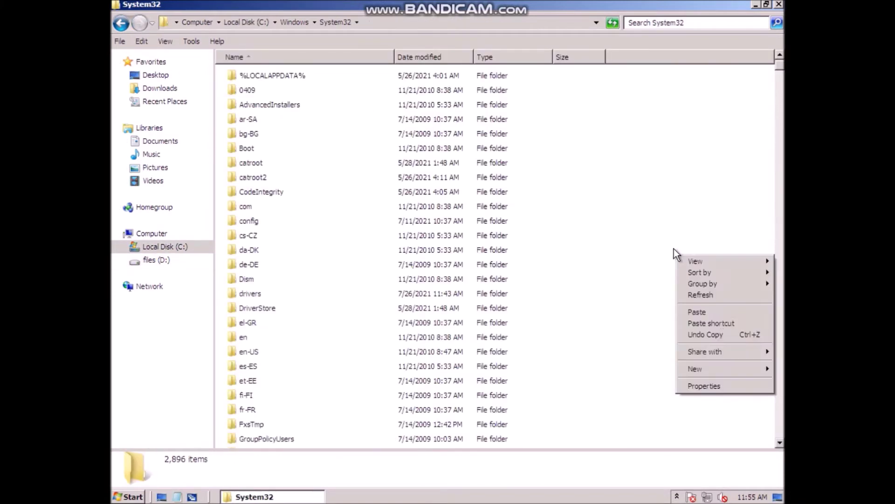
{"action": "left_click", "coordinate": [718, 312]}
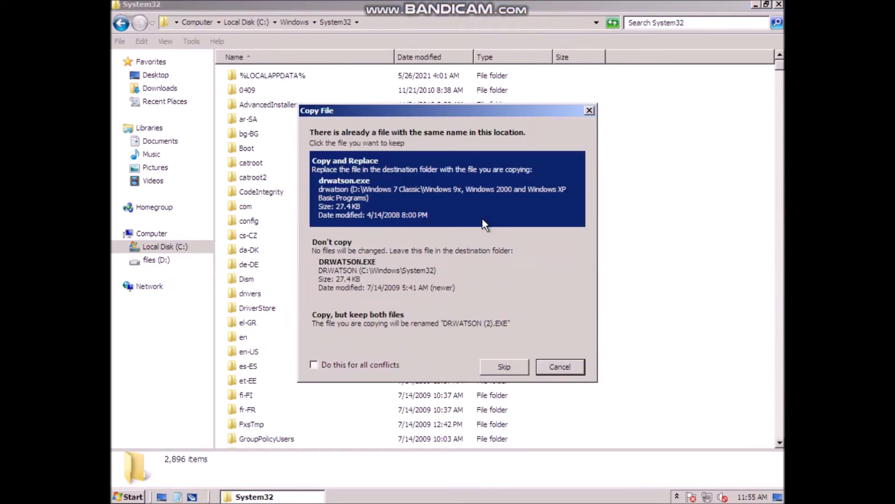
{"action": "left_click", "coordinate": [379, 364]}
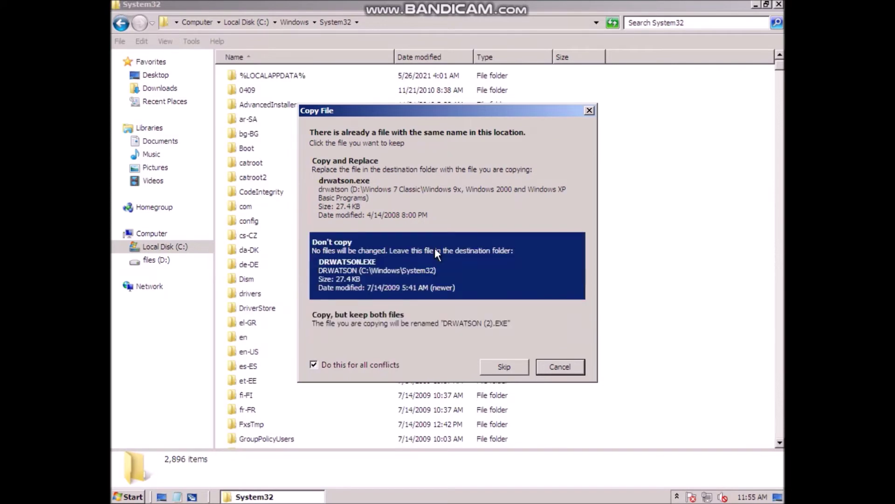
{"action": "left_click", "coordinate": [435, 248]}
{"action": "left_click", "coordinate": [444, 295]}
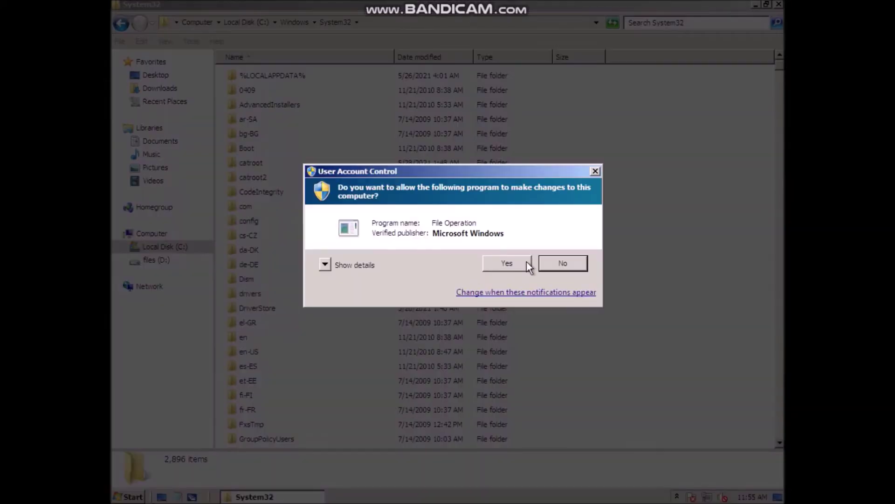
{"action": "left_click", "coordinate": [527, 261]}
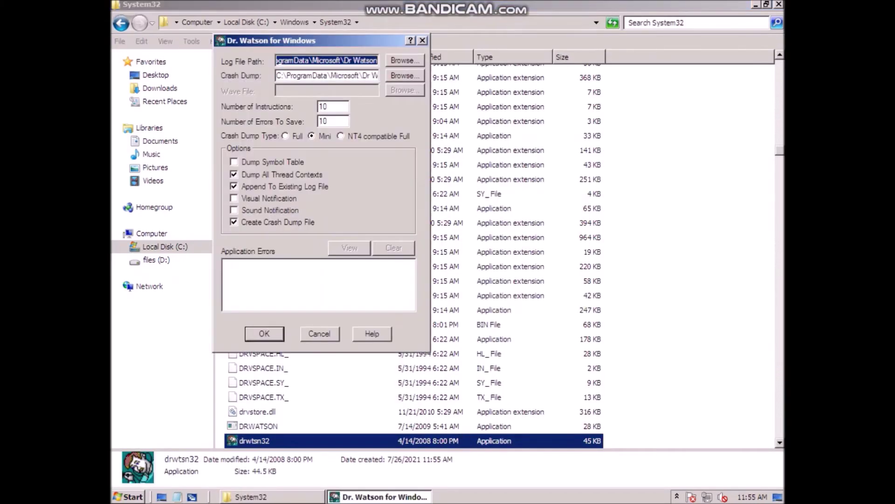
Step: Close Dr. Watson and rename calc to xpcalc in the XP basic programs folder
{"action": "left_click", "coordinate": [423, 41]}
{"action": "left_click", "coordinate": [121, 23]}
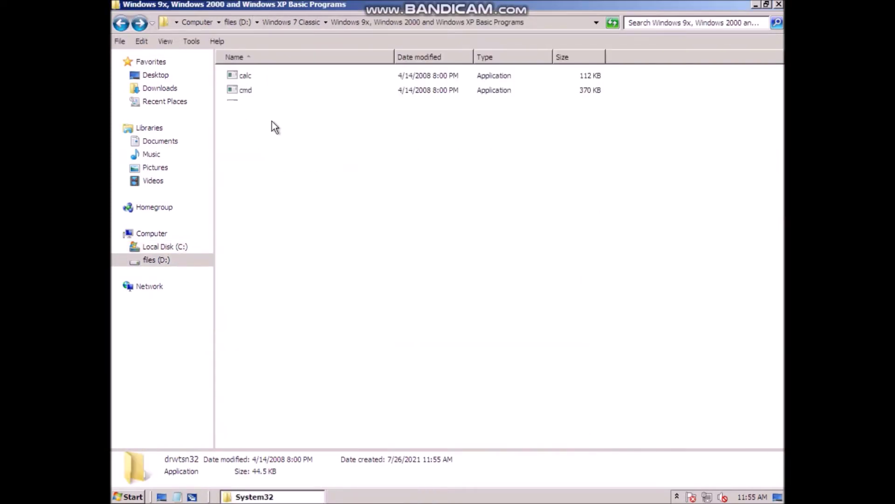
{"action": "right_click", "coordinate": [304, 78]}
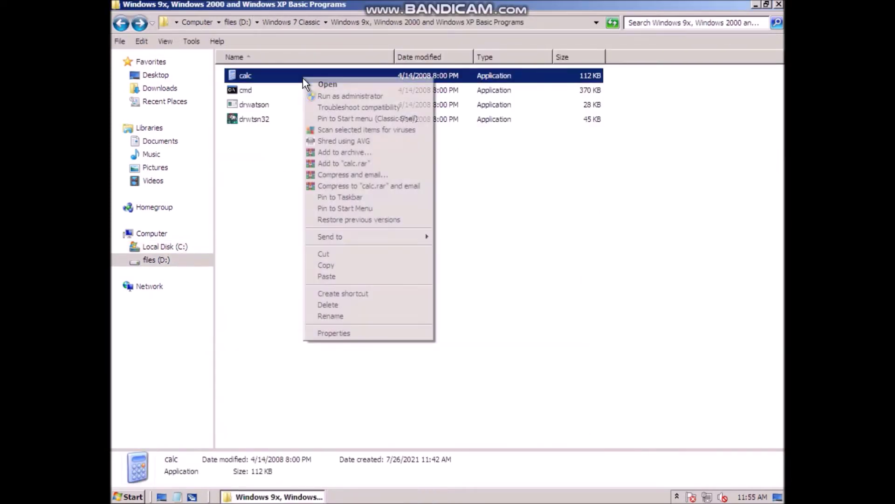
{"action": "left_click", "coordinate": [364, 312]}
{"action": "key", "text": "End"}
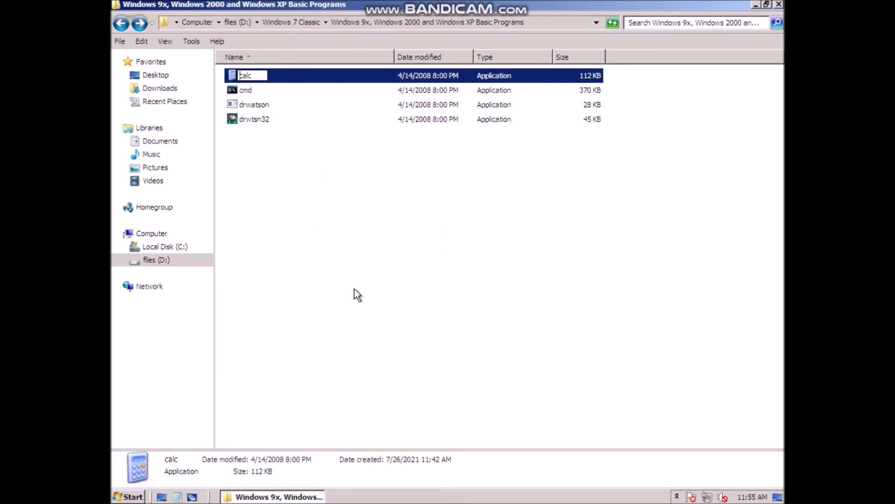
{"action": "type", "text": "xp"}
{"action": "key", "text": "Return"}
Step: Copy xpcalc and return to the System32 folder
{"action": "right_click", "coordinate": [402, 123]}
{"action": "left_click", "coordinate": [444, 307]}
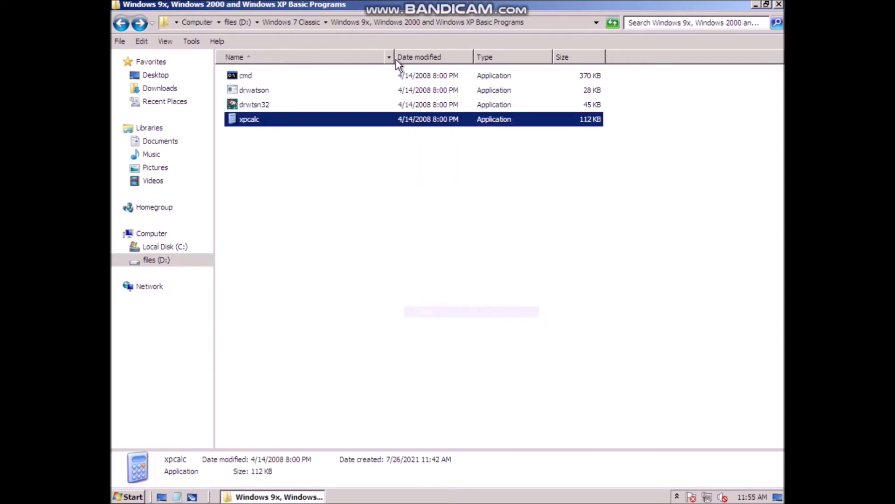
{"action": "left_click", "coordinate": [140, 24]}
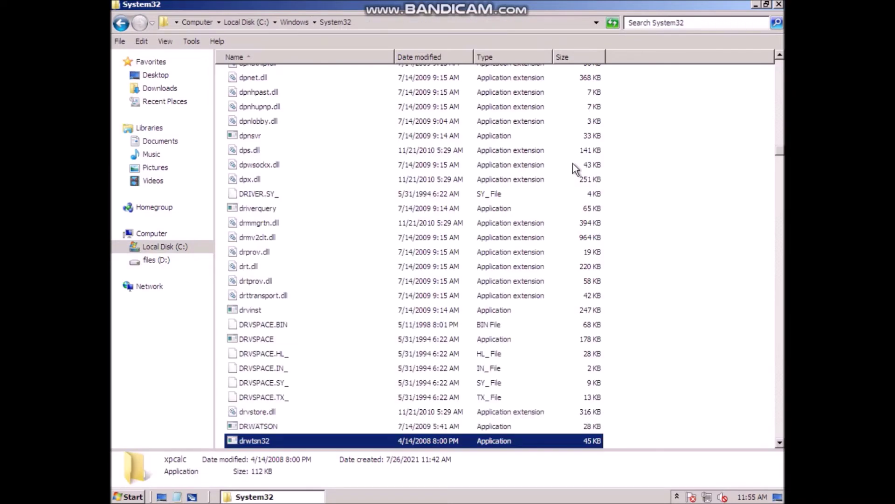
Step: Paste xpcalc into System32, approving the administrator permission prompts
{"action": "right_click", "coordinate": [687, 140]}
{"action": "left_click", "coordinate": [717, 198]}
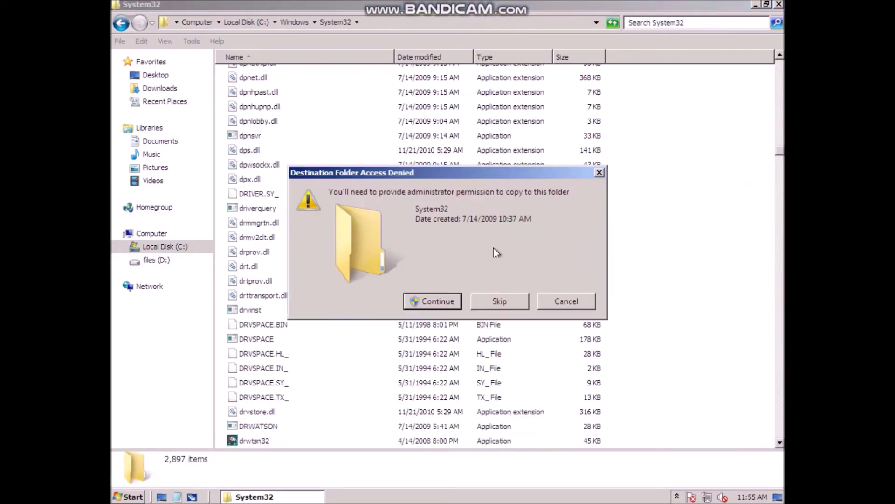
{"action": "left_click", "coordinate": [439, 301]}
{"action": "left_click", "coordinate": [498, 262]}
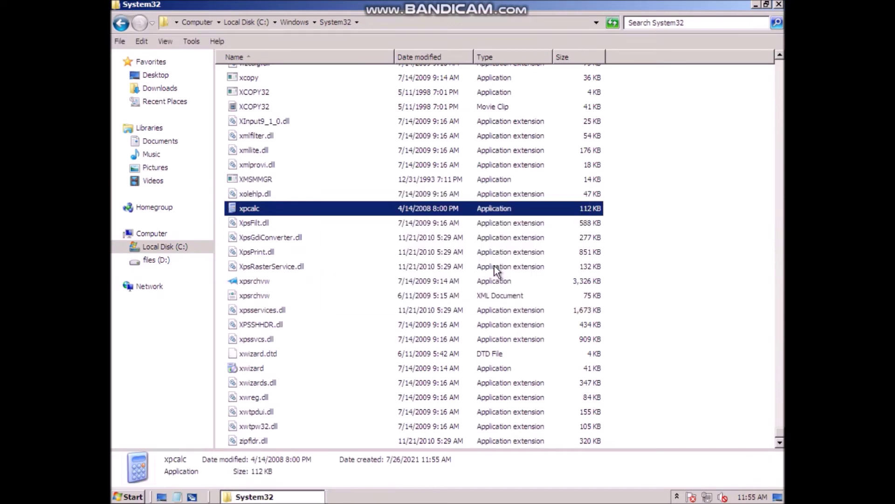
Step: Launch xpcalc, check Help > About Calculator, close it, and return to the XP programs folder
{"action": "key", "text": "Return"}
{"action": "left_click", "coordinate": [237, 91]}
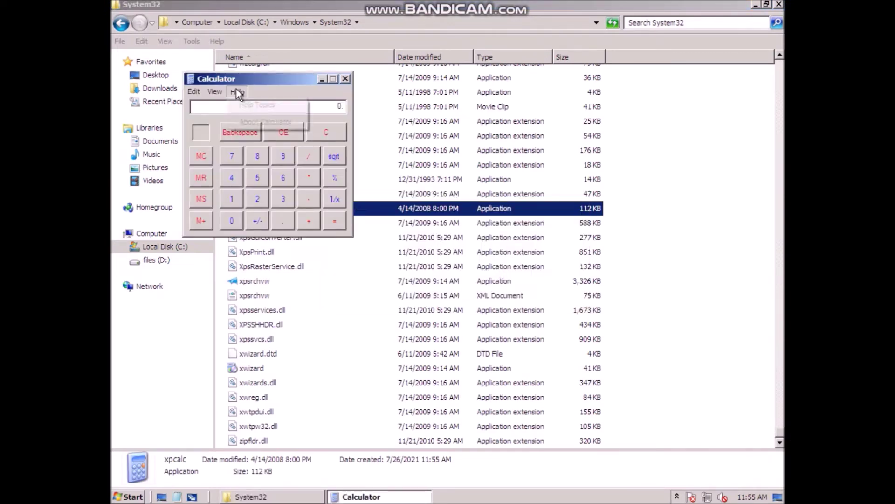
{"action": "left_click", "coordinate": [271, 119]}
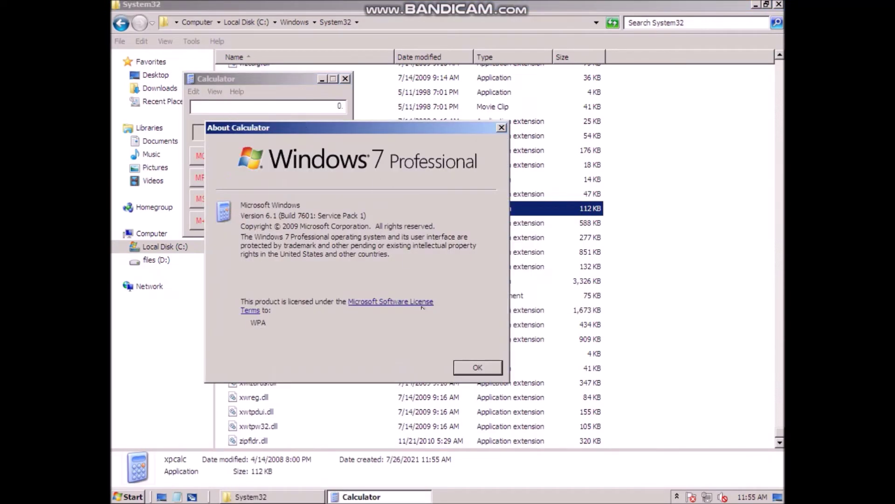
{"action": "left_click", "coordinate": [471, 367]}
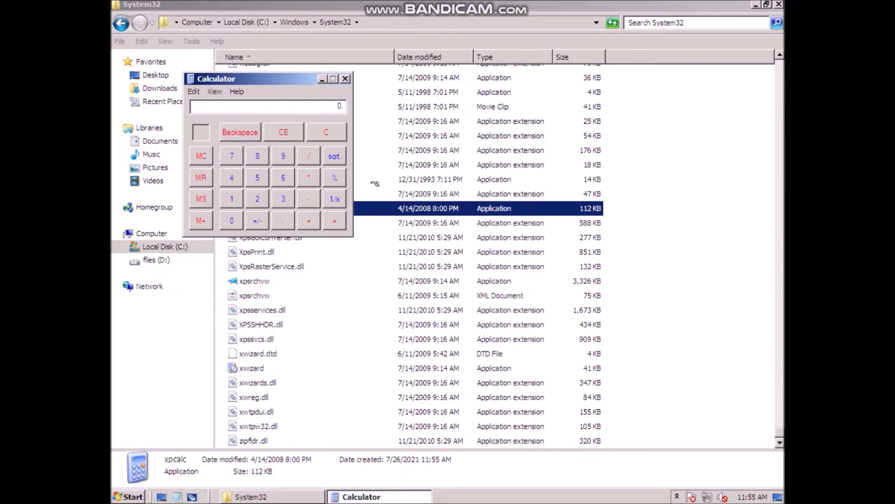
{"action": "left_click", "coordinate": [345, 79]}
{"action": "left_click", "coordinate": [121, 24]}
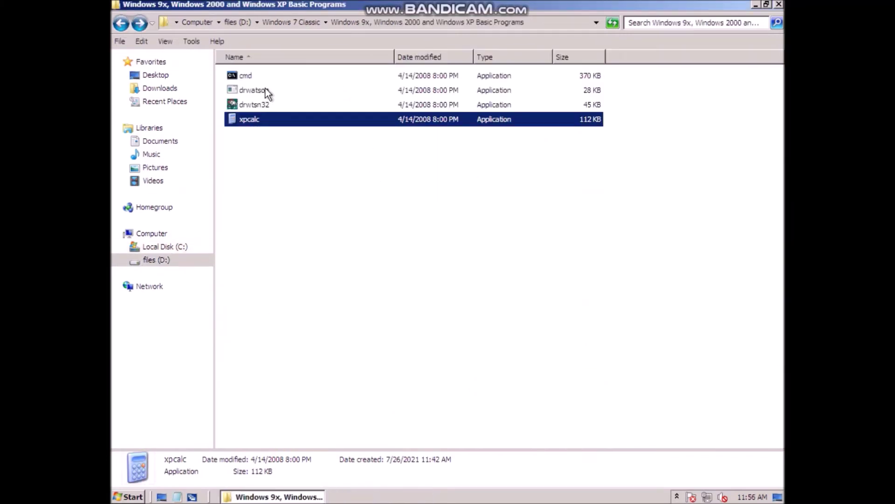
{"action": "double_click", "coordinate": [267, 76]}
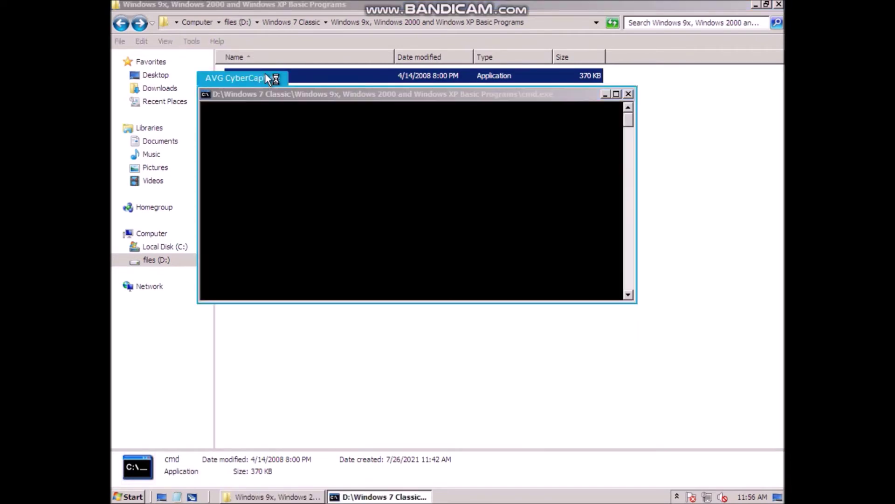
{"action": "left_click_drag", "start_coordinate": [359, 99], "coordinate": [346, 163]}
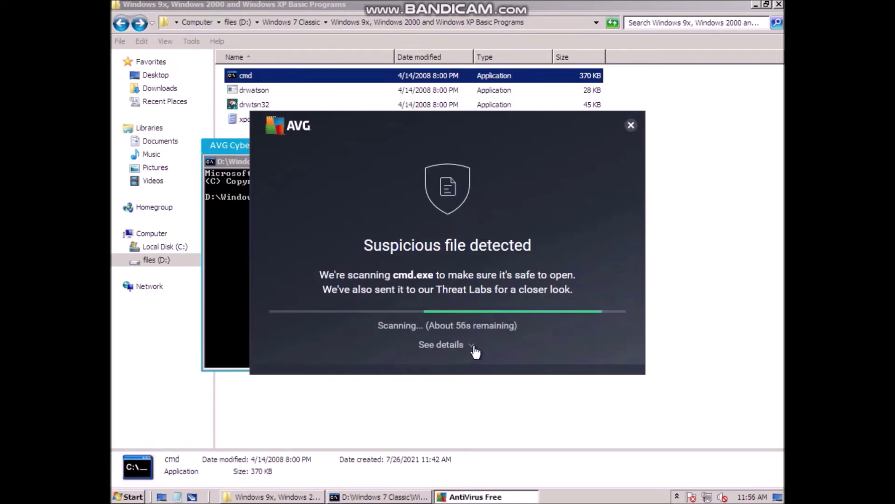
{"action": "left_click", "coordinate": [237, 235]}
{"action": "right_click", "coordinate": [508, 160]}
{"action": "left_click", "coordinate": [482, 213]}
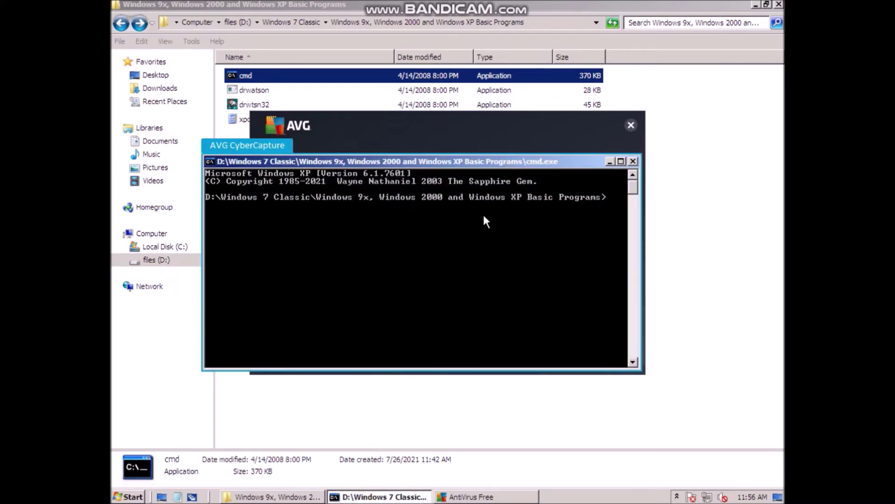
{"action": "right_click", "coordinate": [506, 159]}
{"action": "left_click", "coordinate": [534, 233]}
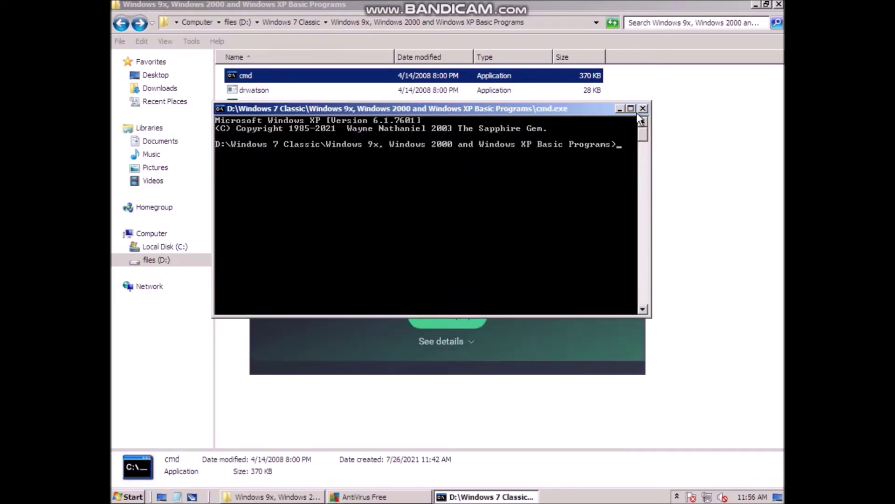
{"action": "left_click", "coordinate": [642, 108]}
{"action": "left_click", "coordinate": [632, 129]}
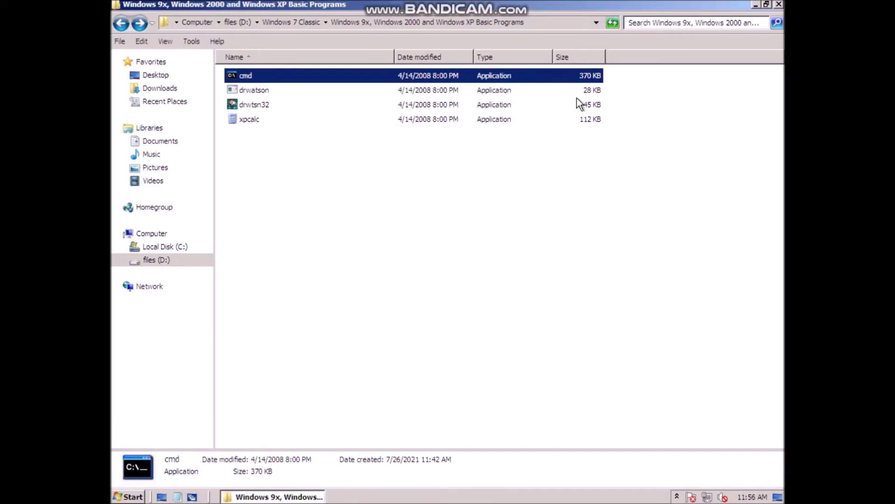
Step: Pack cmd into a cmd.rar archive, abandoning a started folder path edit
{"action": "right_click", "coordinate": [548, 76]}
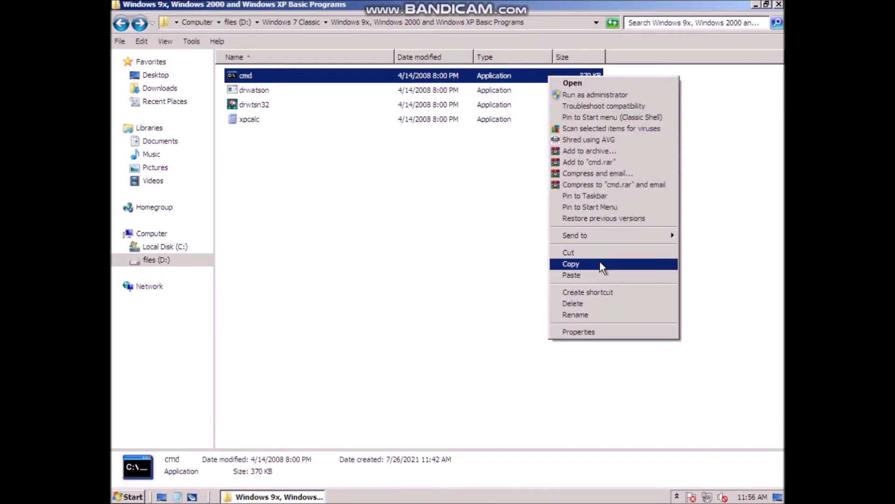
{"action": "left_click", "coordinate": [578, 162]}
{"action": "left_click", "coordinate": [539, 25]}
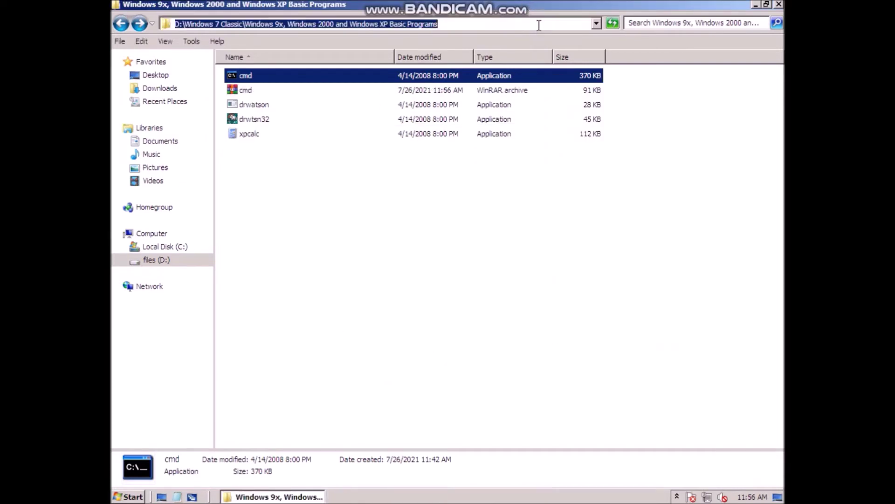
{"action": "type", "text": "C:\\Win"}
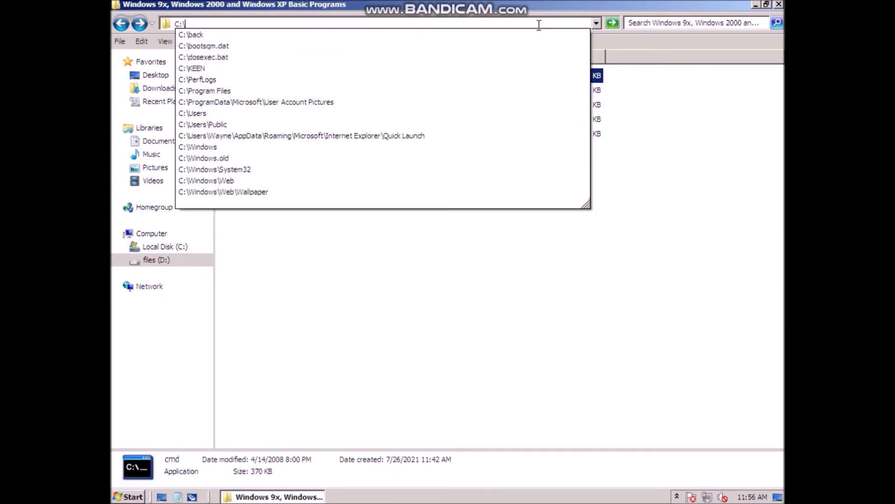
{"action": "key", "text": "BackSpace"}
{"action": "key", "text": "BackSpace"}
{"action": "key", "text": "BackSpace"}
{"action": "left_click", "coordinate": [619, 252]}
{"action": "right_click", "coordinate": [540, 77]}
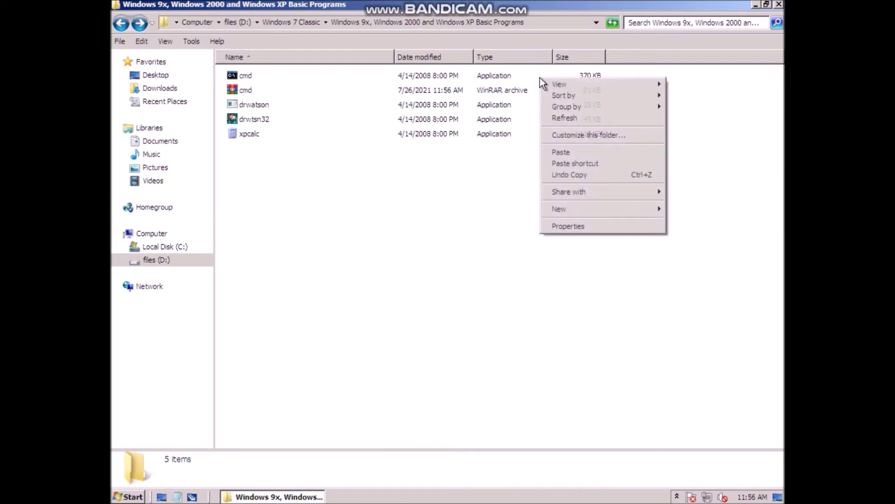
Step: Rename the cmd application file to cmd1
{"action": "left_click", "coordinate": [450, 77]}
{"action": "right_click", "coordinate": [449, 76]}
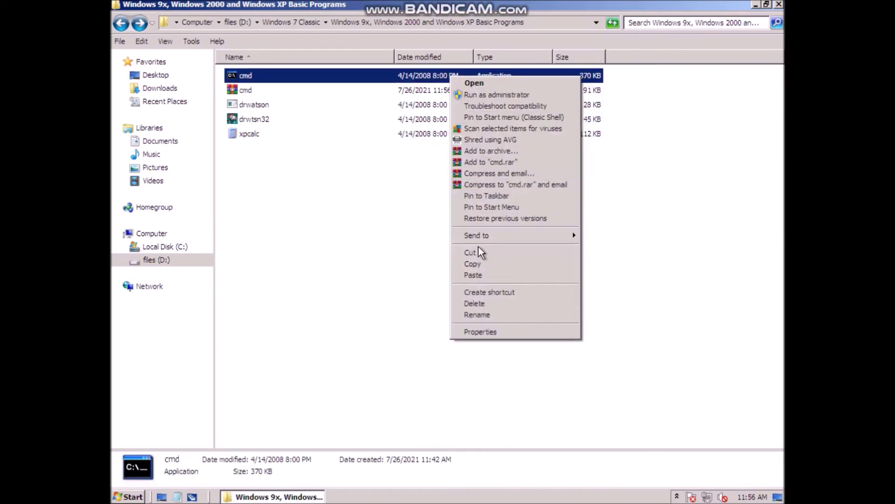
{"action": "left_click", "coordinate": [484, 314]}
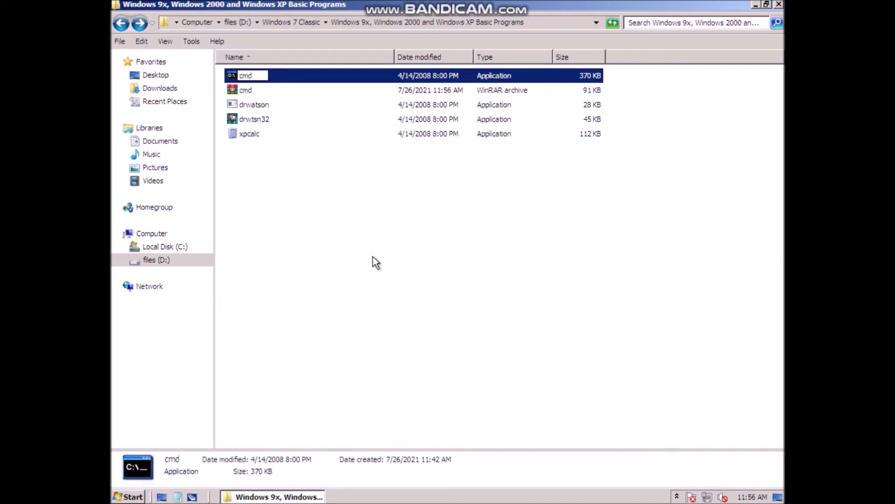
{"action": "key", "text": "Home"}
{"action": "key", "text": "BackSpace"}
{"action": "type", "text": "o"}
{"action": "key", "text": "BackSpace"}
{"action": "type", "text": "1"}
{"action": "key", "text": "Return"}
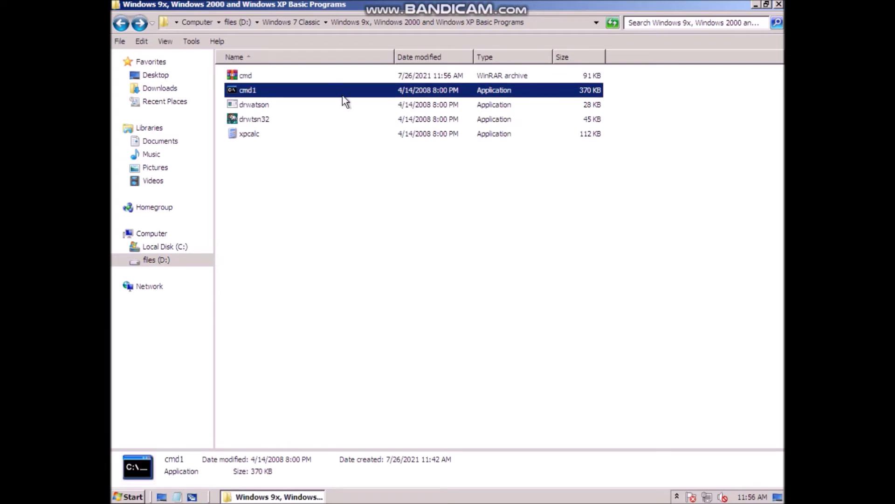
Step: Cut cmd1 so it can be moved
{"action": "right_click", "coordinate": [344, 98]}
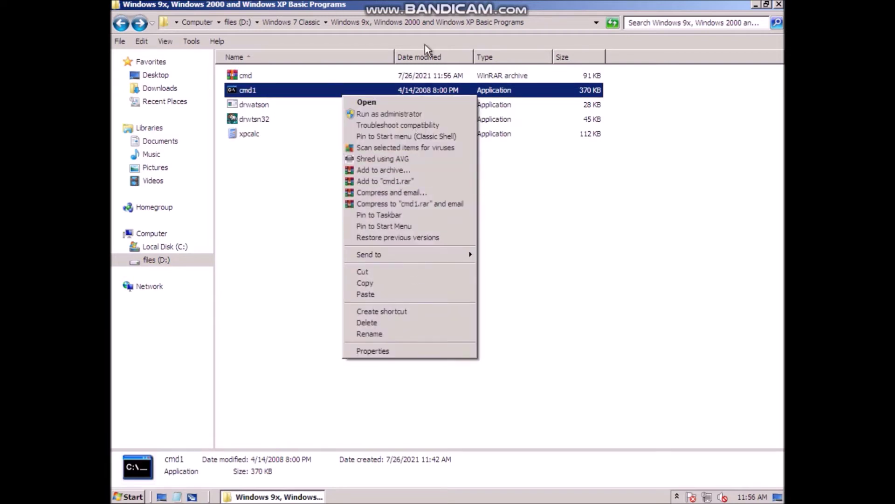
{"action": "left_click", "coordinate": [433, 271]}
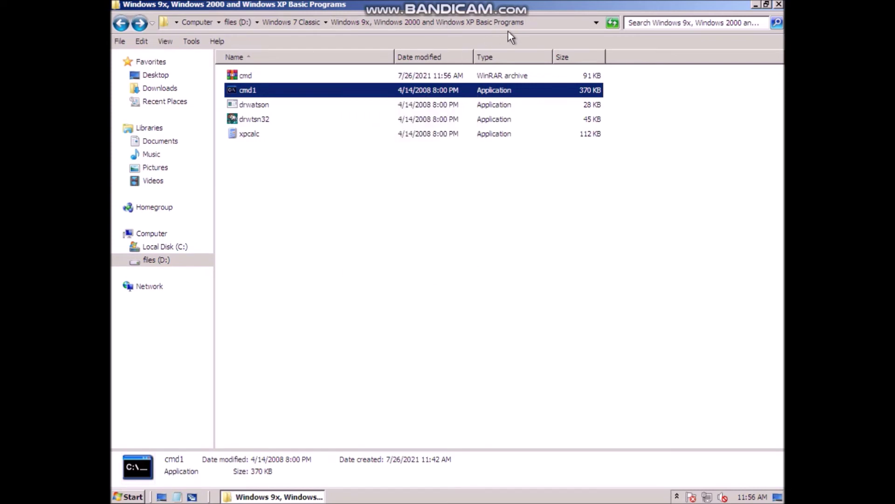
{"action": "left_click", "coordinate": [538, 19]}
Step: Go to C:\Windows\System32 and paste cmd1 there, approving the permission prompts
{"action": "type", "text": "C:\\W"}
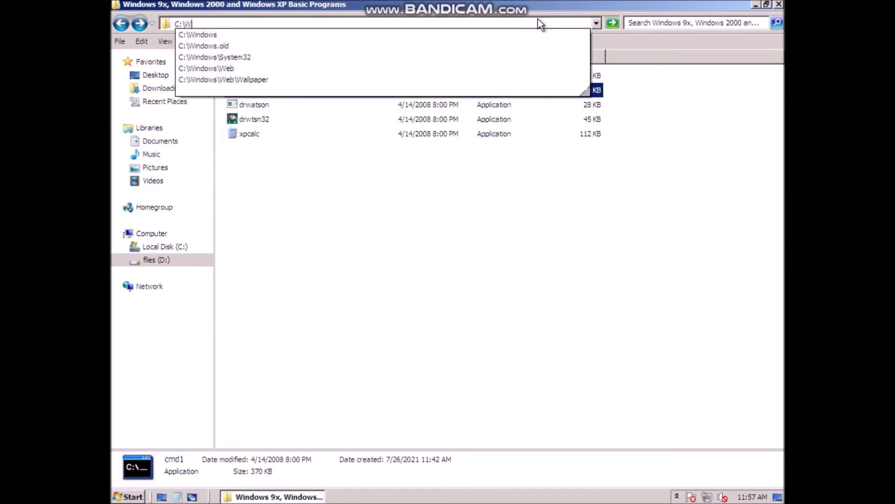
{"action": "key", "text": "Down"}
{"action": "key", "text": "Down"}
{"action": "key", "text": "Down"}
{"action": "key", "text": "Return"}
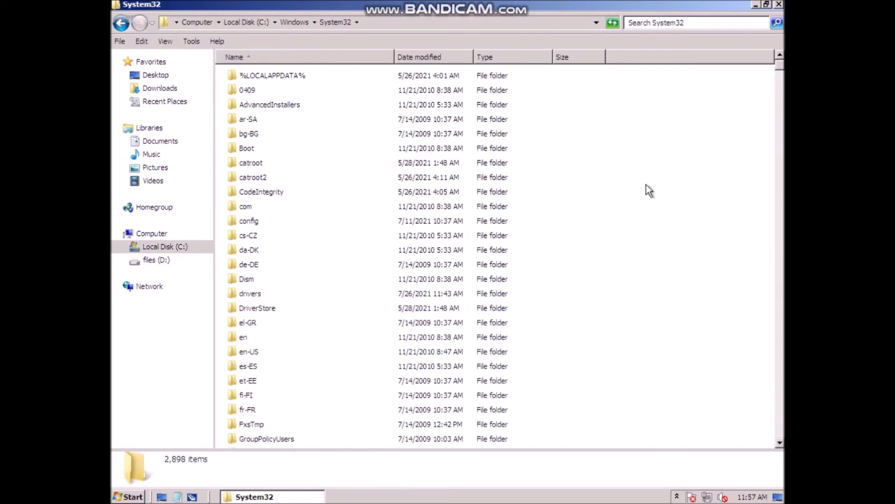
{"action": "right_click", "coordinate": [705, 227]}
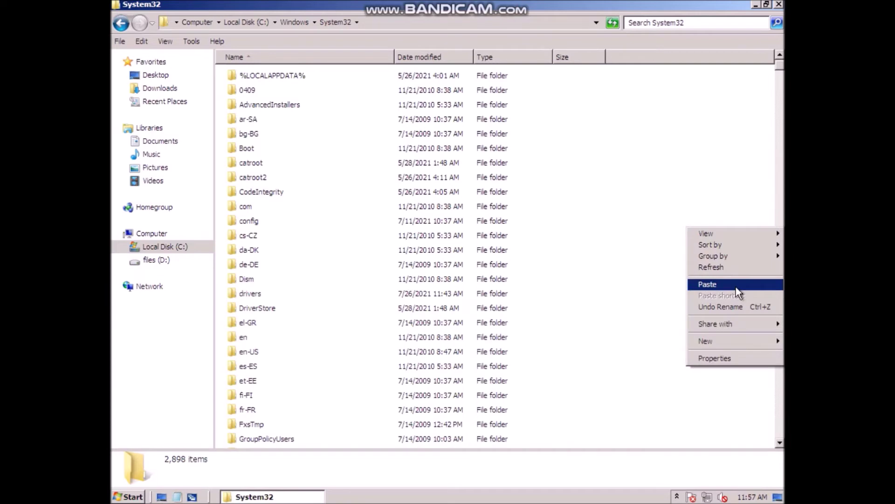
{"action": "left_click", "coordinate": [736, 285]}
{"action": "left_click", "coordinate": [443, 300]}
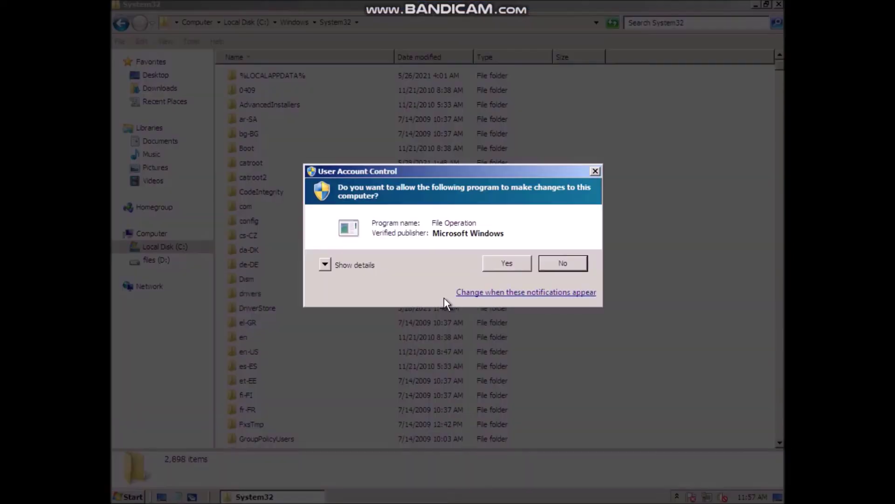
{"action": "key", "text": "Left"}
{"action": "key", "text": "Return"}
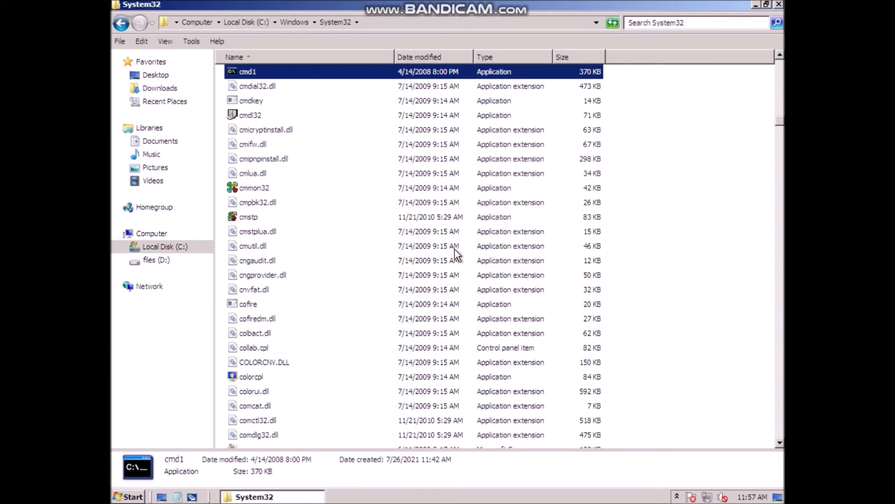
Step: Launch cmd1 to test it, then close both Explorer and the console
{"action": "double_click", "coordinate": [489, 75]}
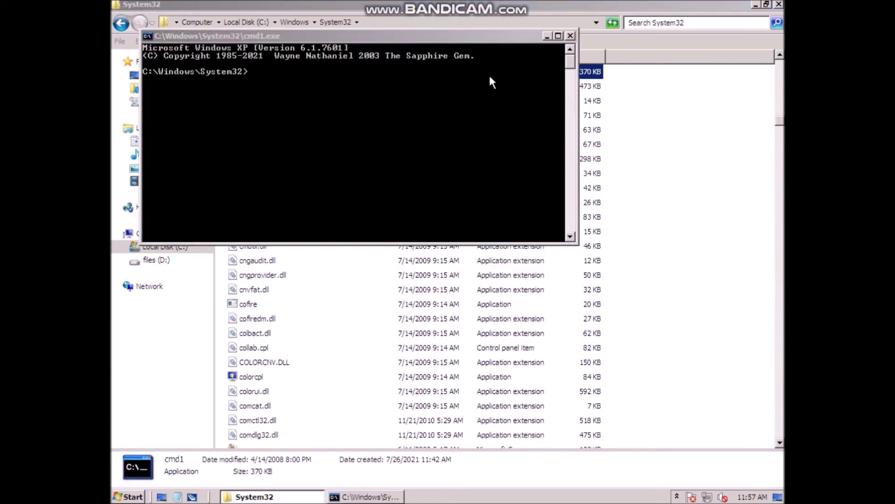
{"action": "right_click", "coordinate": [577, 6]}
{"action": "left_click", "coordinate": [594, 75]}
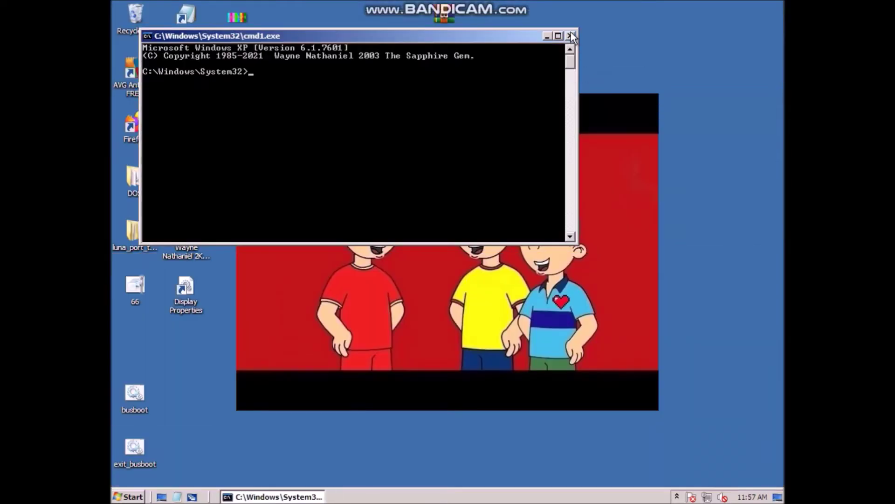
{"action": "left_click", "coordinate": [571, 36]}
{"action": "left_click", "coordinate": [128, 496]}
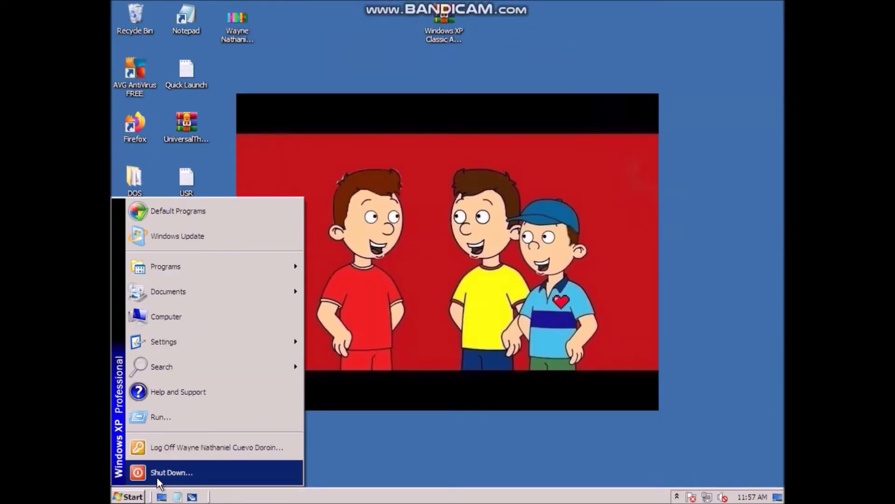
Step: Change the Accessories Calculator shortcut's Target to %windir%\system32\xpcalc.exe, approving the permission prompts
{"action": "mouse_move", "coordinate": [243, 259]}
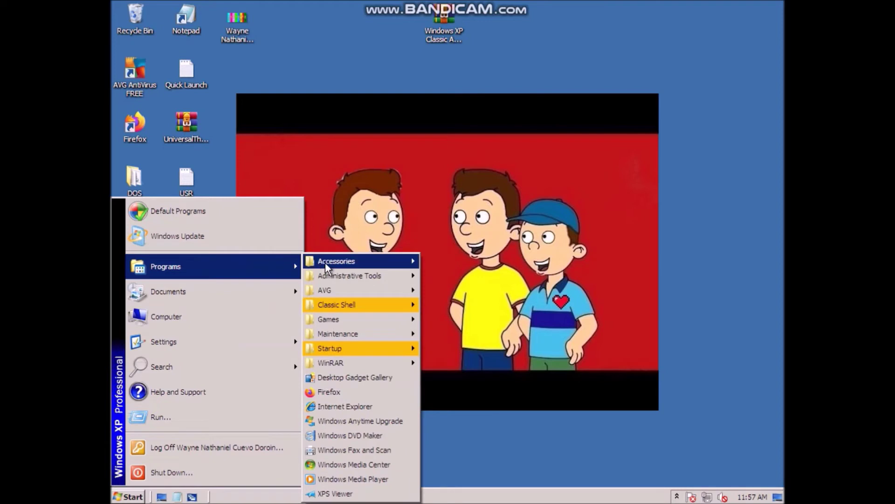
{"action": "mouse_move", "coordinate": [326, 263]}
{"action": "right_click", "coordinate": [446, 260]}
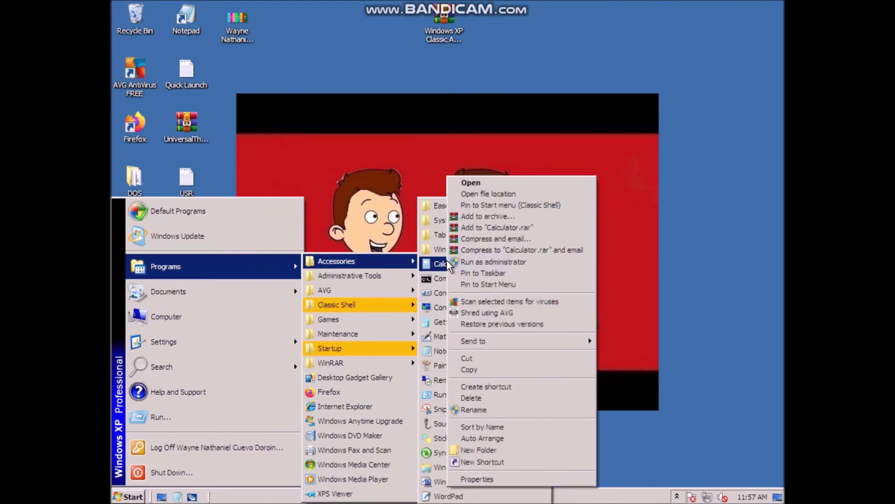
{"action": "left_click", "coordinate": [525, 477]}
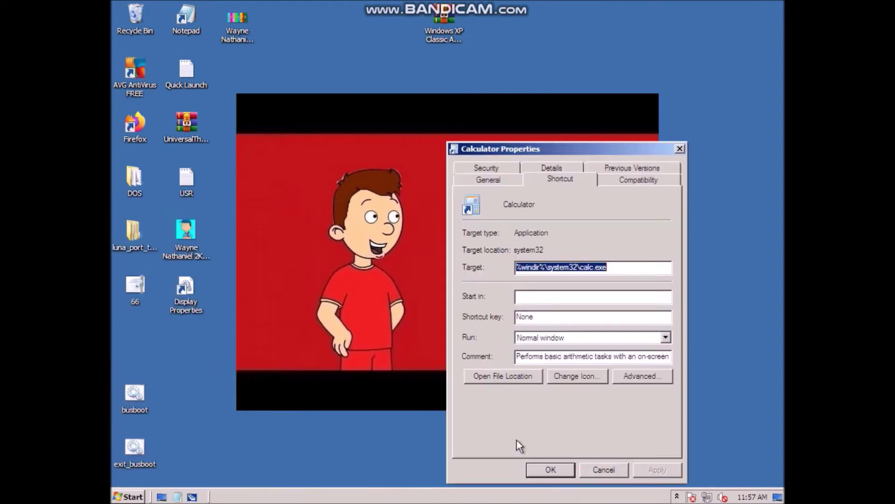
{"action": "left_click", "coordinate": [614, 274]}
{"action": "key", "text": "BackSpace"}
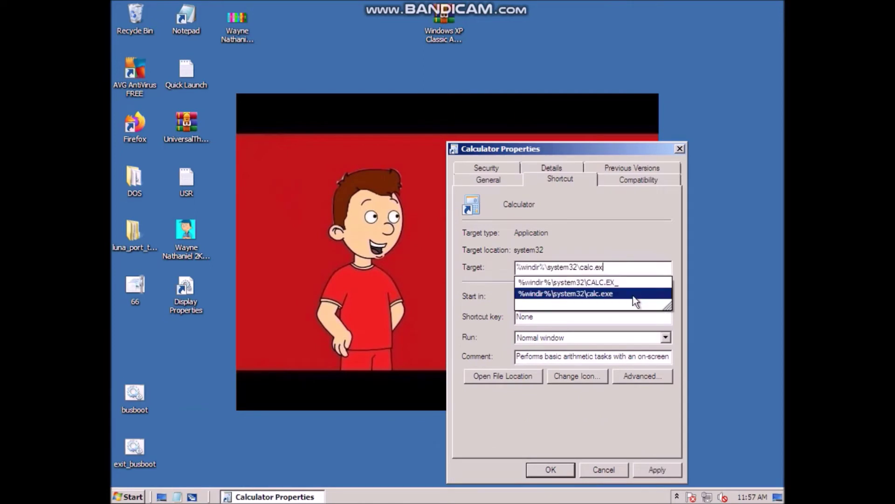
{"action": "key", "text": "BackSpace"}
{"action": "key", "text": "BackSpace"}
{"action": "key", "text": "BackSpace"}
{"action": "key", "text": "BackSpace"}
{"action": "key", "text": "BackSpace"}
{"action": "key", "text": "BackSpace"}
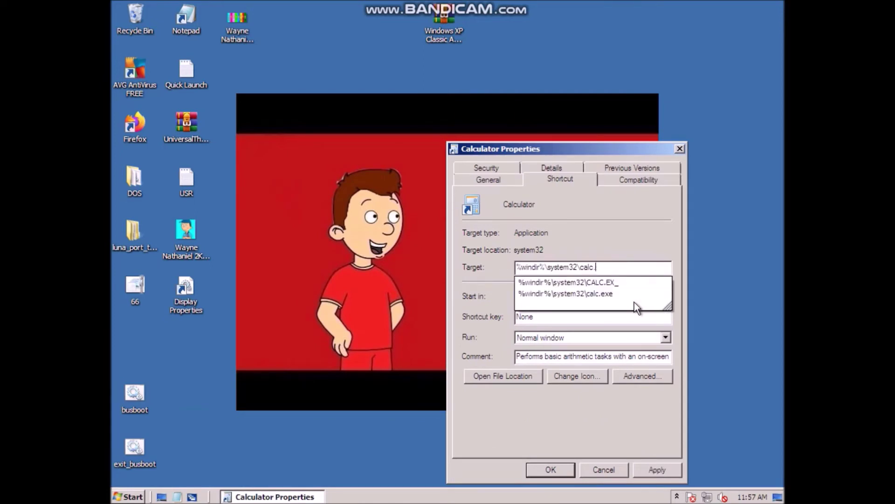
{"action": "key", "text": "BackSpace"}
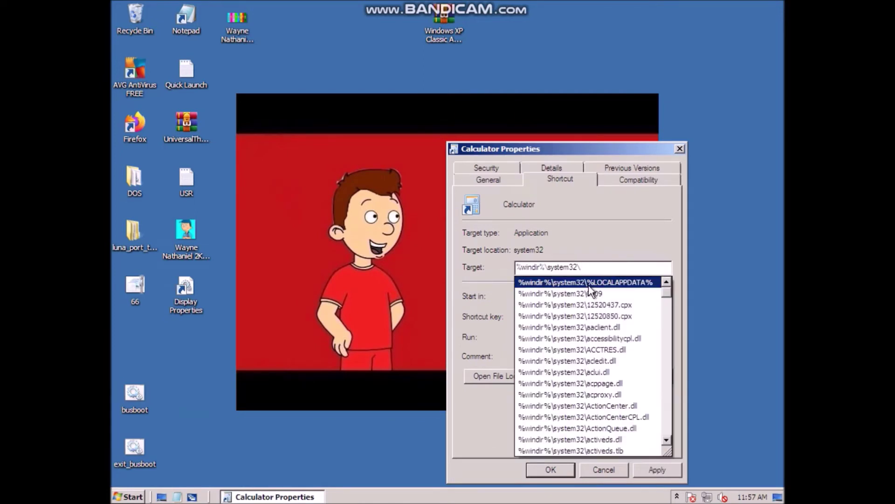
{"action": "type", "text": "xpcalc.exe"}
{"action": "key", "text": "Return"}
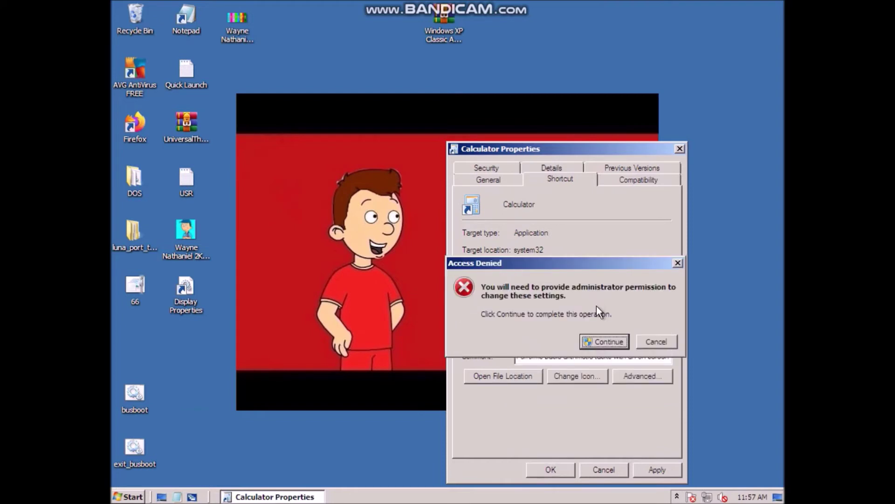
{"action": "left_click", "coordinate": [598, 339]}
{"action": "left_click", "coordinate": [609, 341]}
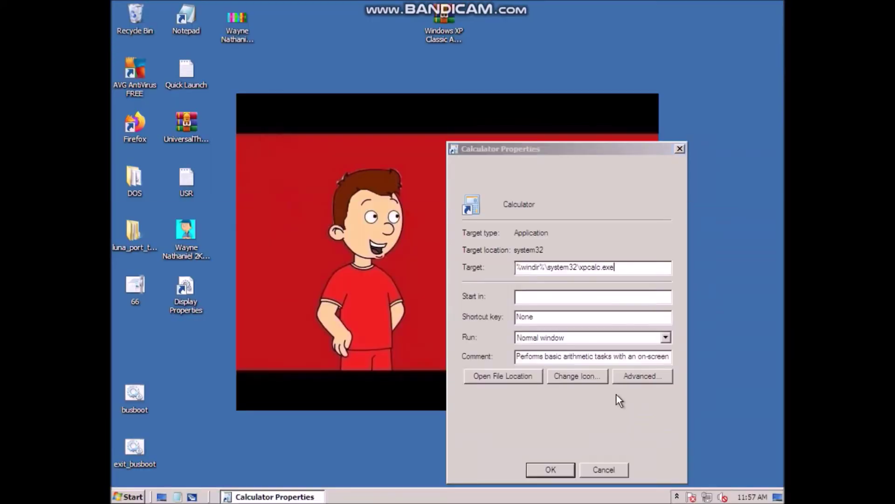
Step: Launch Calculator from the Start menu to test the new target, then close it
{"action": "left_click", "coordinate": [125, 496]}
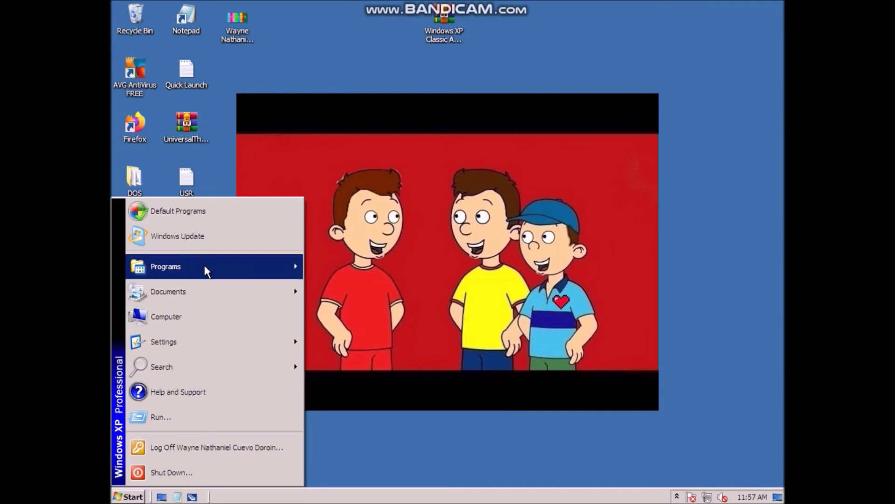
{"action": "mouse_move", "coordinate": [206, 264]}
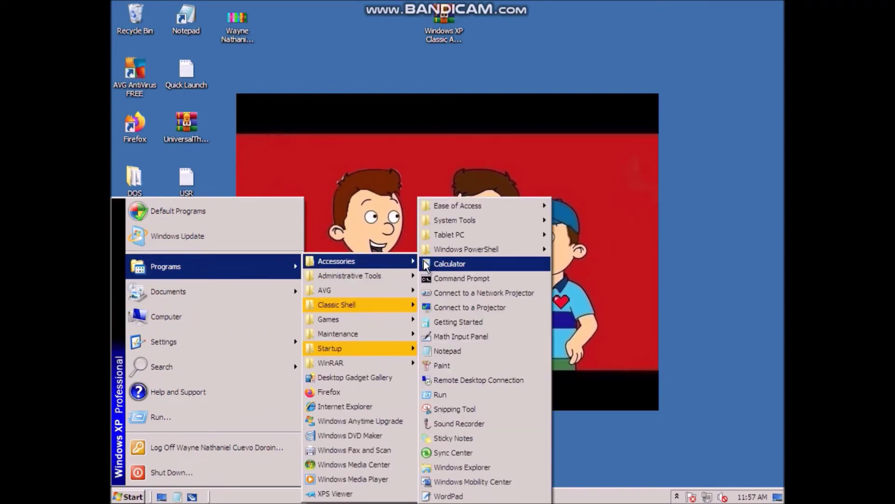
{"action": "left_click", "coordinate": [442, 261]}
{"action": "left_click_drag", "start_coordinate": [275, 80], "coordinate": [241, 29]}
{"action": "right_click", "coordinate": [241, 30]}
{"action": "left_click", "coordinate": [269, 105]}
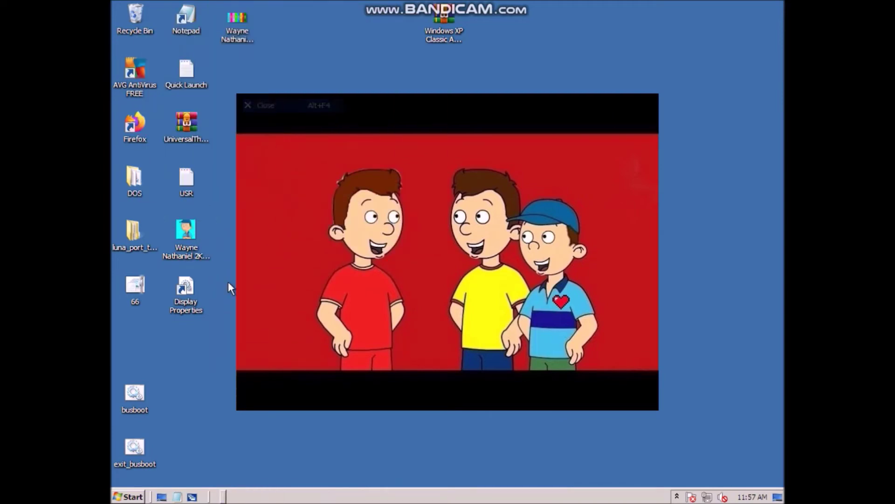
{"action": "left_click", "coordinate": [127, 496]}
Step: Change the Command Prompt shortcut's Target to %windir%\system32\cmd1.exe
{"action": "mouse_move", "coordinate": [171, 276]}
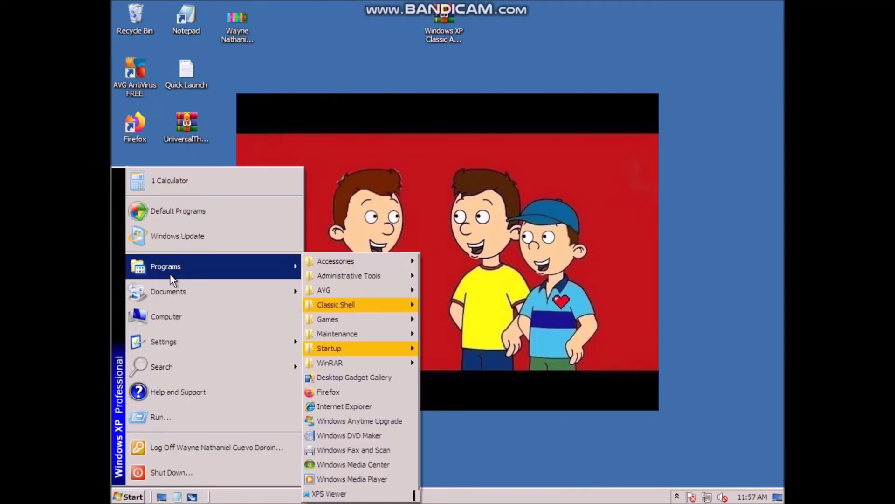
{"action": "mouse_move", "coordinate": [328, 264]}
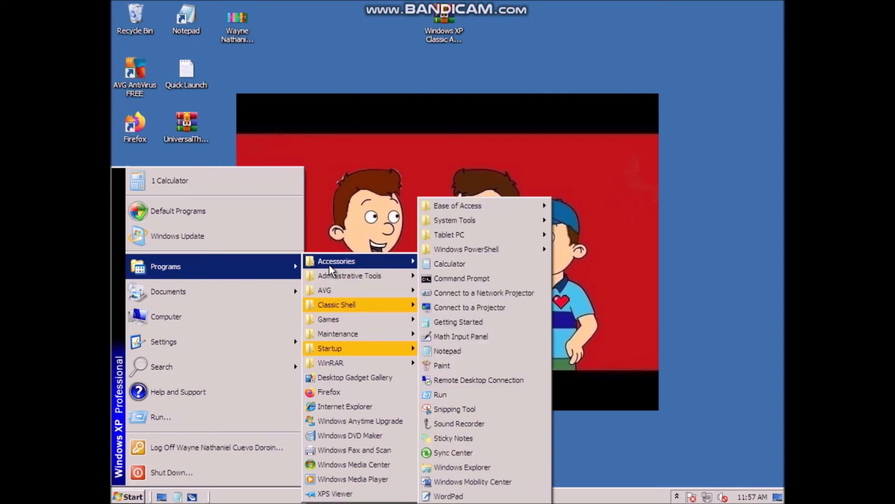
{"action": "right_click", "coordinate": [464, 279]}
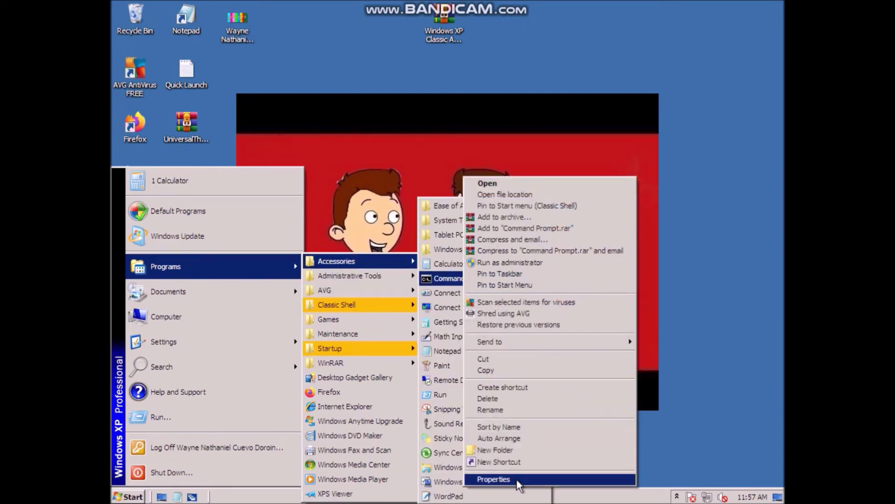
{"action": "left_click", "coordinate": [495, 479]}
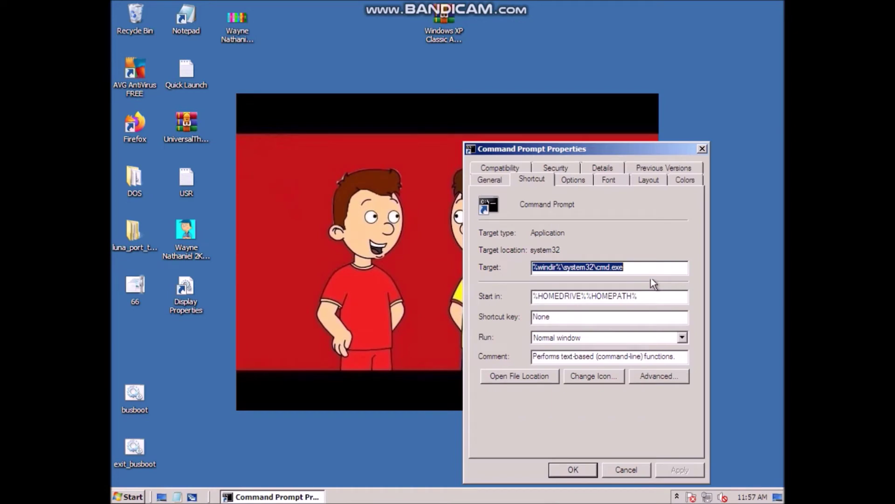
{"action": "left_click", "coordinate": [650, 272]}
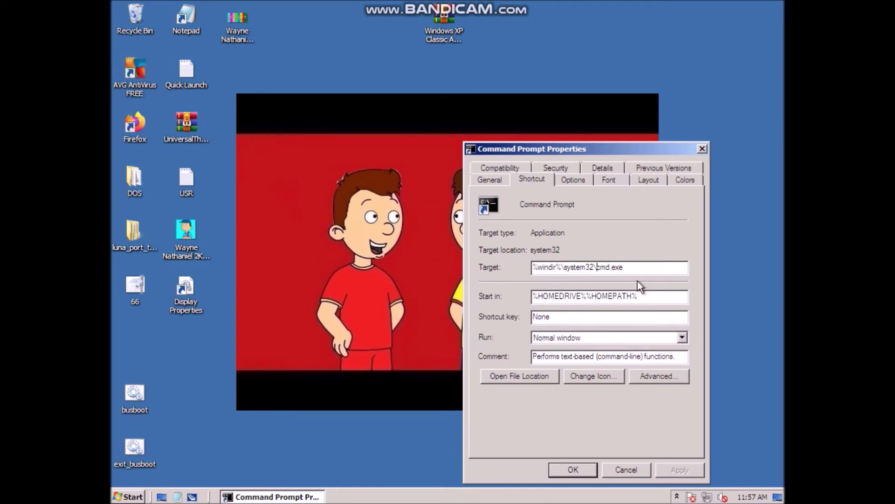
{"action": "type", "text": "1"}
{"action": "left_click", "coordinate": [667, 466]}
{"action": "left_click", "coordinate": [578, 469]}
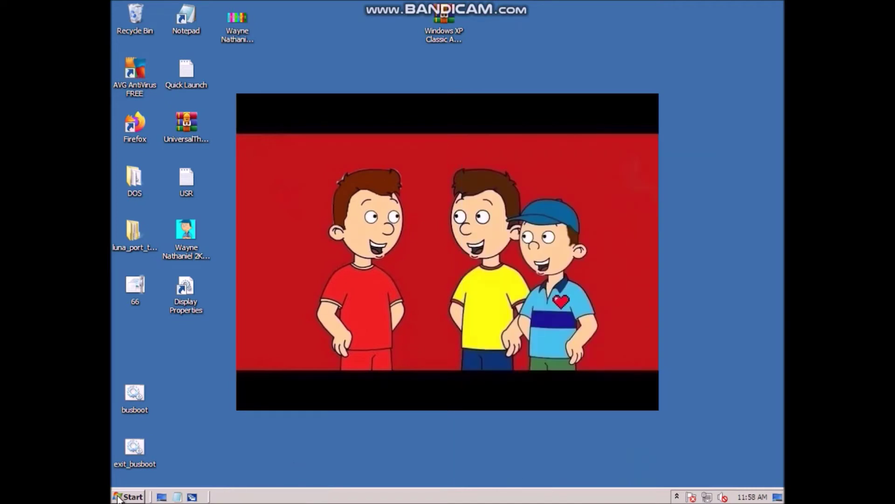
Step: Launch Command Prompt and run sysdm.cpl, approving the permission prompt
{"action": "left_click", "coordinate": [122, 496]}
{"action": "mouse_move", "coordinate": [205, 259]}
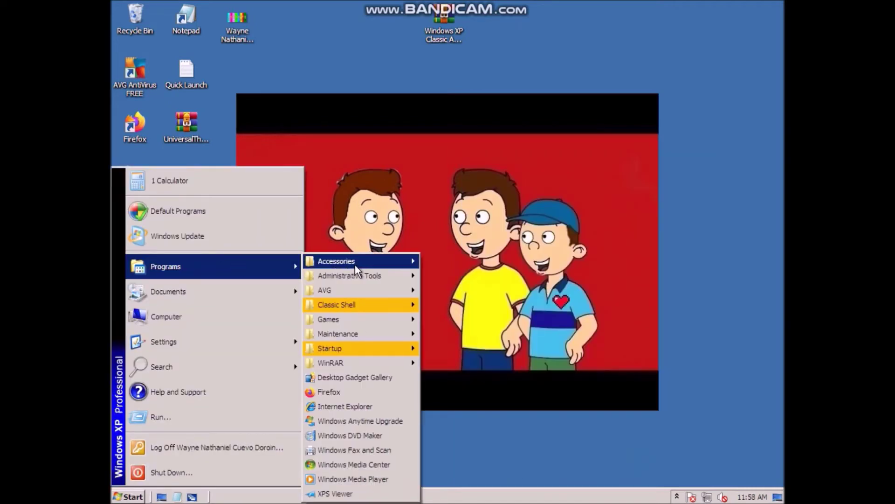
{"action": "mouse_move", "coordinate": [356, 263]}
{"action": "left_click", "coordinate": [475, 278]}
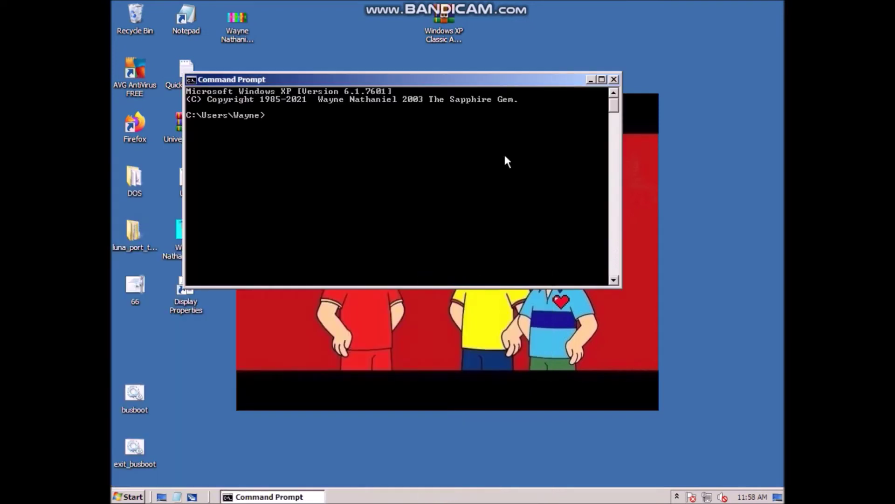
{"action": "left_click_drag", "start_coordinate": [480, 76], "coordinate": [506, 103]}
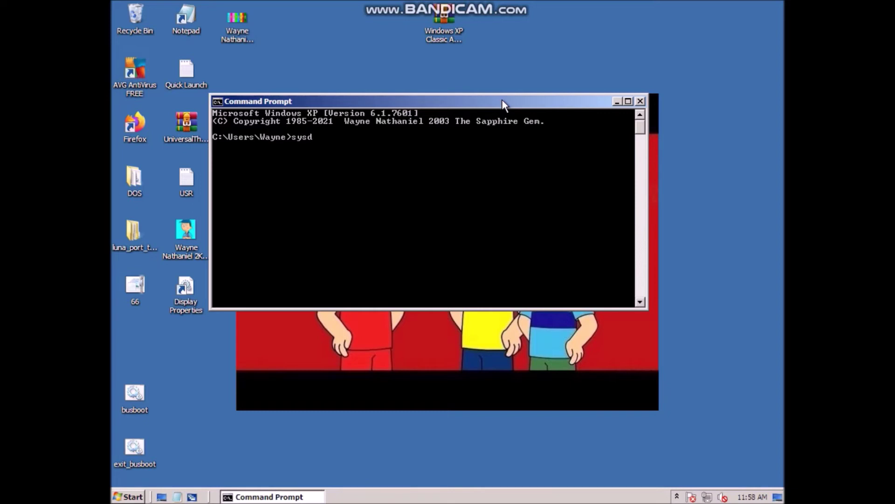
{"action": "type", "text": "sysdm.cpl"}
{"action": "key", "text": "Return"}
{"action": "left_click", "coordinate": [300, 108]}
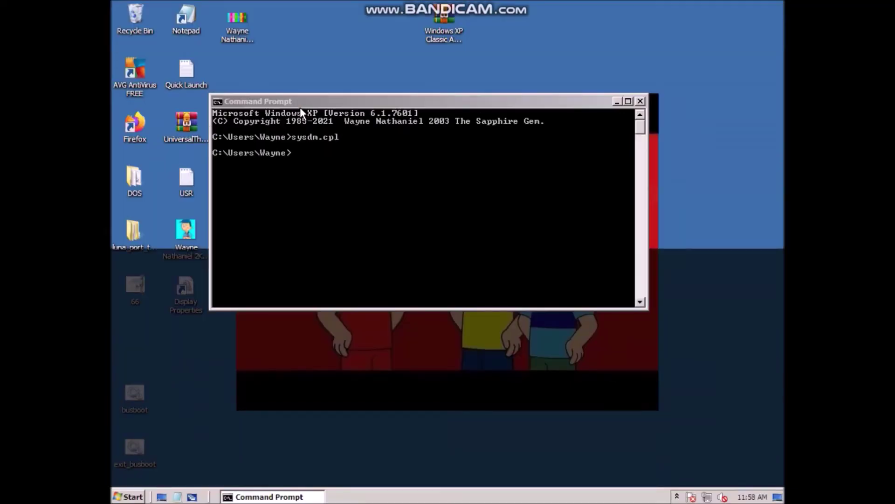
Step: Minimize the command window and set Performance Options to Adjust for best performance
{"action": "left_click_drag", "start_coordinate": [346, 103], "coordinate": [365, 143]}
{"action": "right_click", "coordinate": [364, 143]}
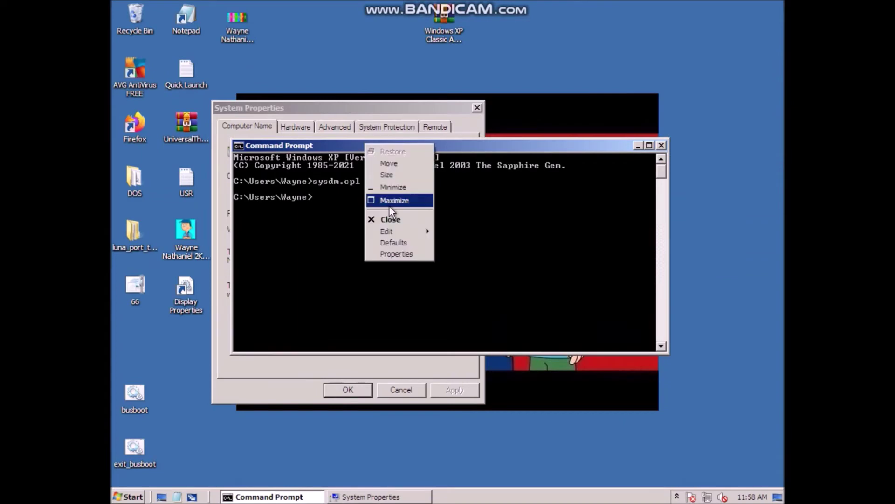
{"action": "left_click", "coordinate": [387, 187]}
{"action": "left_click", "coordinate": [380, 127]}
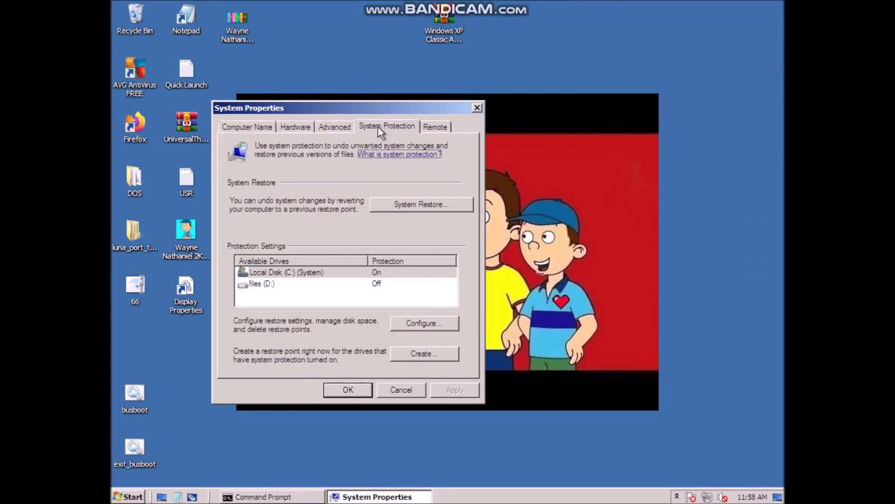
{"action": "left_click", "coordinate": [335, 127]}
{"action": "left_click", "coordinate": [434, 198]}
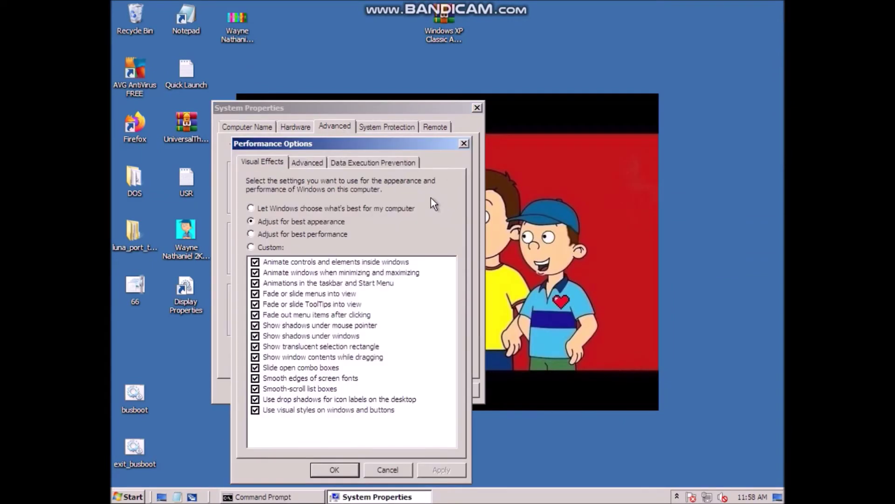
{"action": "left_click", "coordinate": [306, 234]}
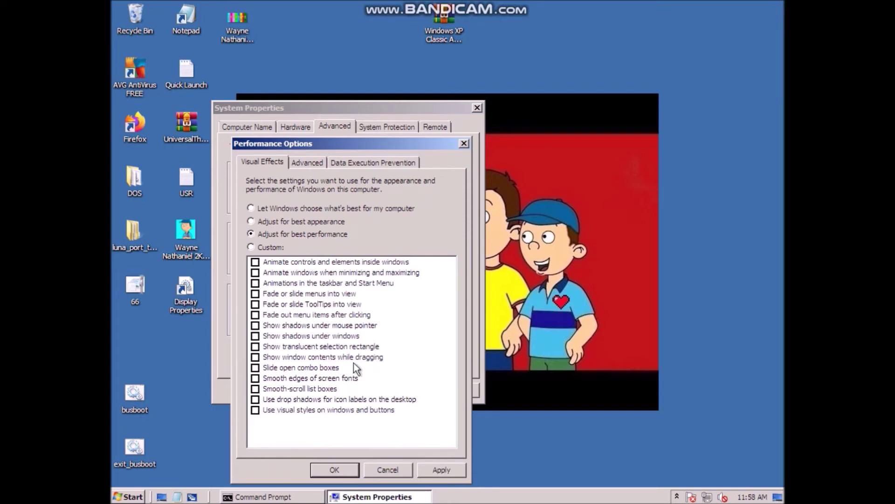
Step: Re-enable menu and ToolTip fades, taskbar and window animations, slide-open combo boxes, smooth-scroll lists, icon-label shadows
{"action": "left_click", "coordinate": [323, 294]}
{"action": "left_click", "coordinate": [321, 304]}
{"action": "left_click", "coordinate": [322, 315]}
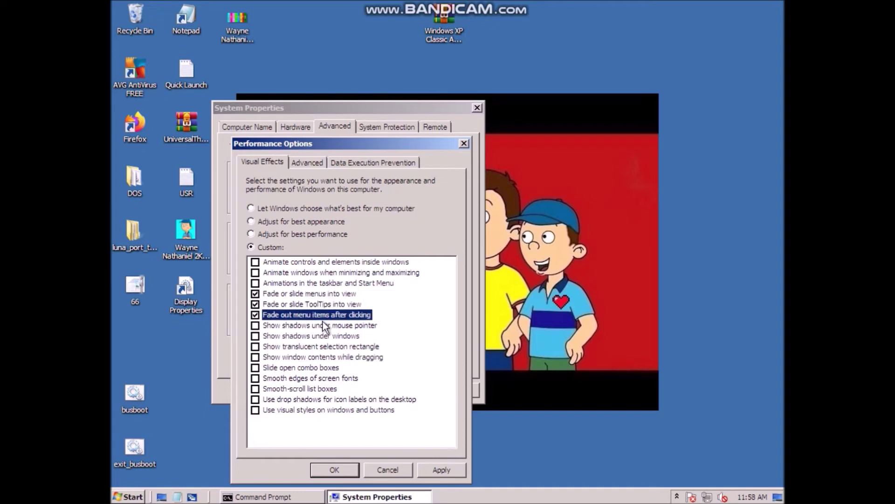
{"action": "left_click", "coordinate": [341, 283]}
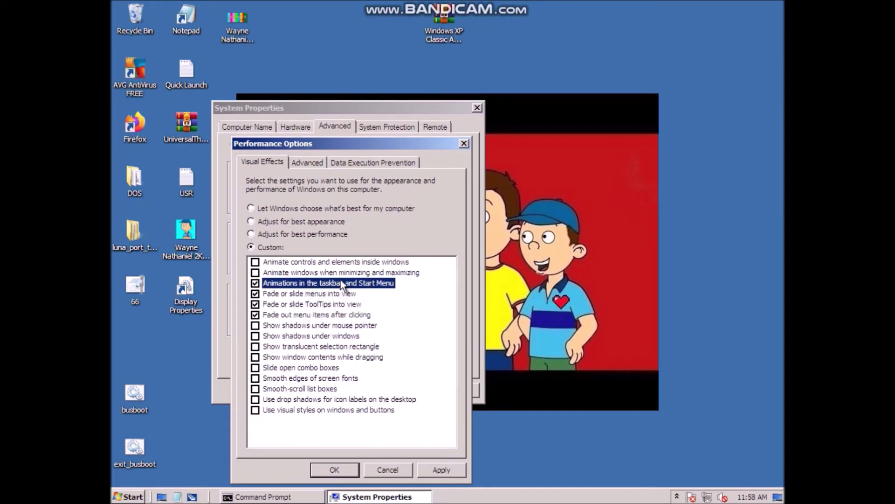
{"action": "left_click", "coordinate": [341, 275]}
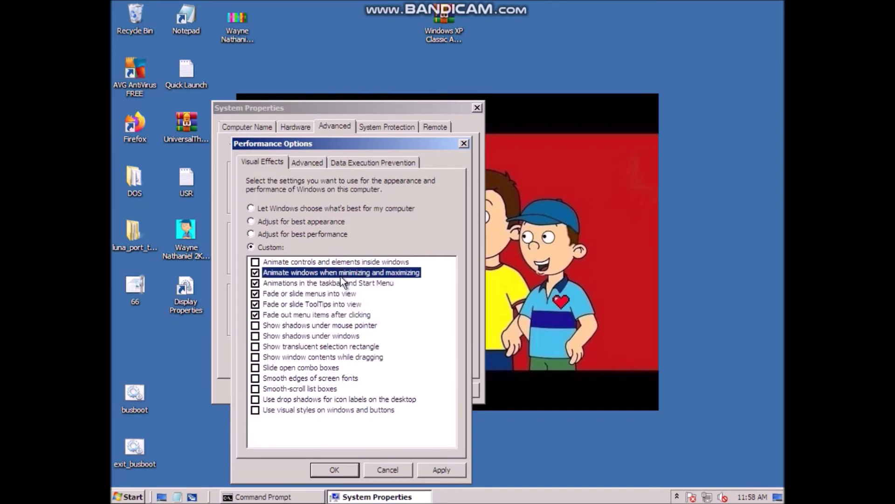
{"action": "left_click", "coordinate": [322, 377]}
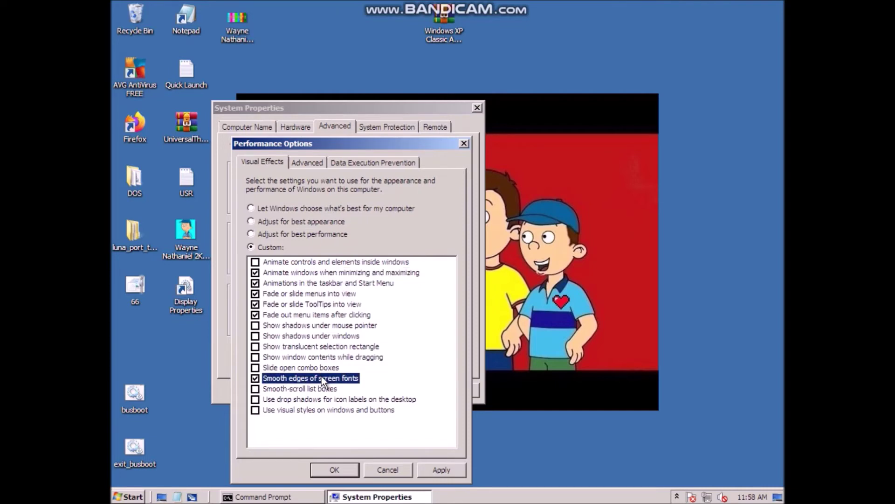
{"action": "left_click", "coordinate": [321, 376]}
{"action": "left_click", "coordinate": [318, 369]}
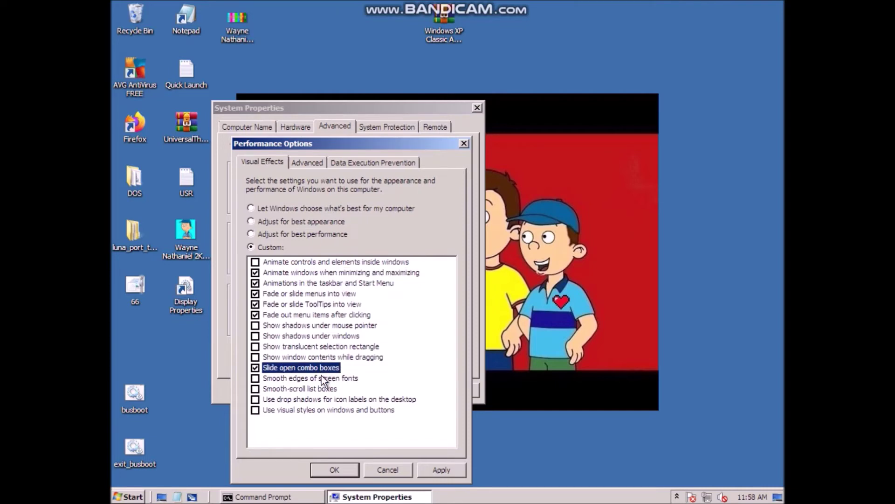
{"action": "left_click", "coordinate": [322, 390]}
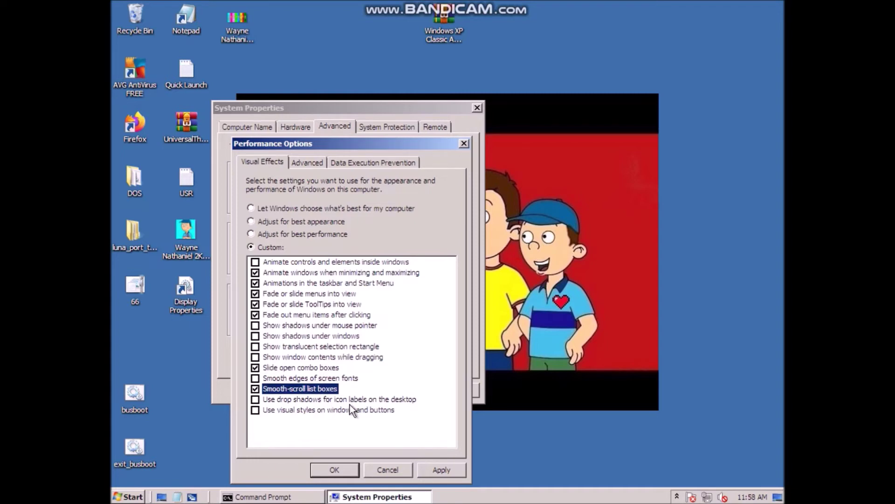
{"action": "left_click", "coordinate": [362, 400]}
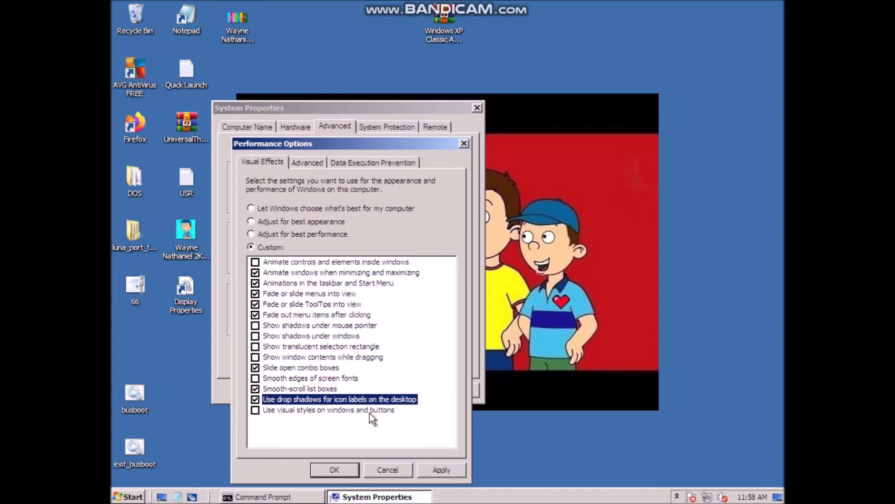
Step: Apply the visual effects and close Performance Options and System Properties
{"action": "left_click", "coordinate": [432, 474]}
{"action": "left_click", "coordinate": [333, 470]}
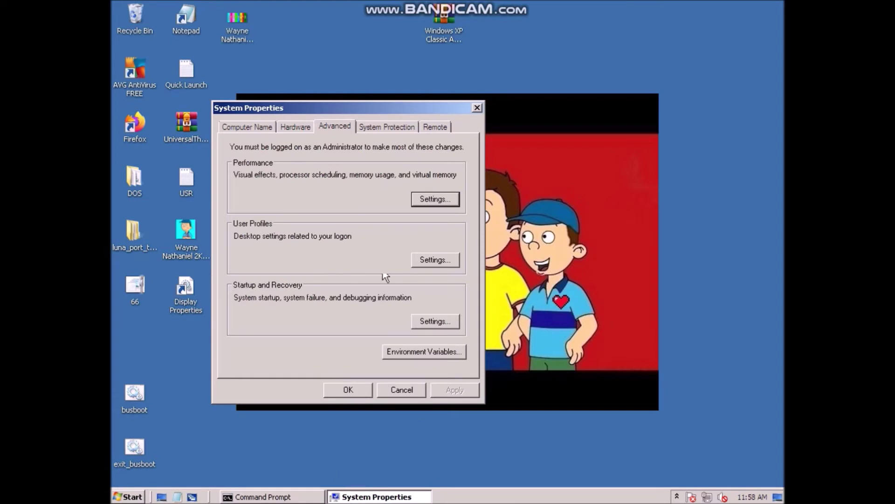
{"action": "left_click", "coordinate": [476, 108]}
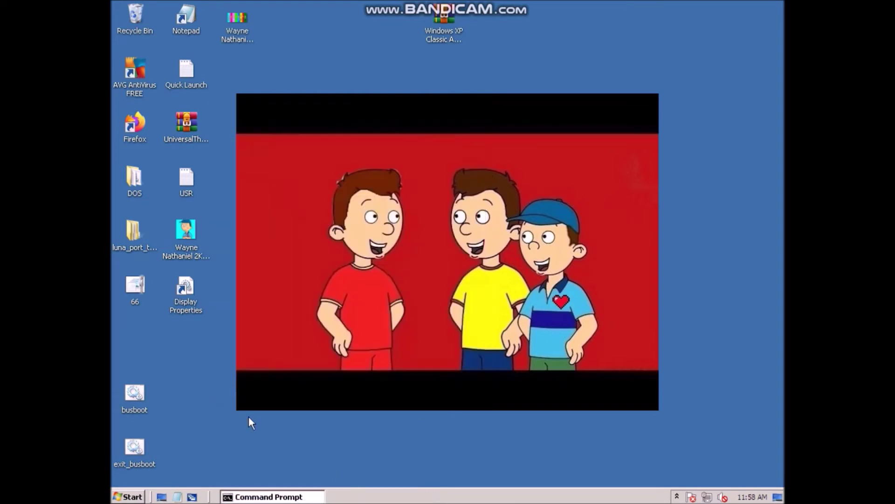
{"action": "left_click", "coordinate": [261, 497]}
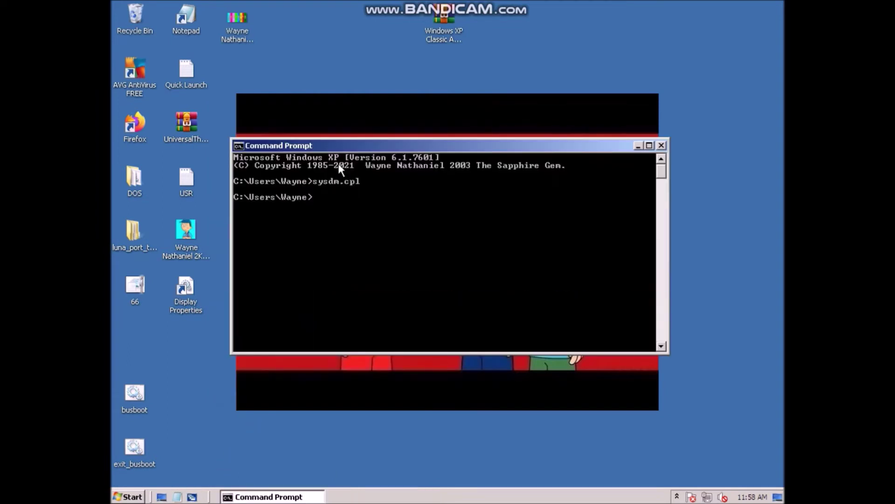
Step: Close the command window through its window menu
{"action": "left_click_drag", "start_coordinate": [338, 144], "coordinate": [274, 154]}
{"action": "right_click", "coordinate": [274, 154]}
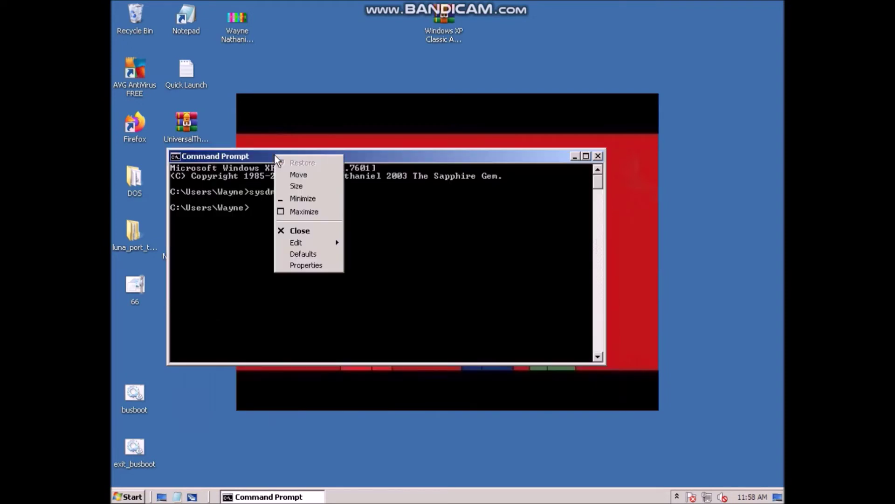
{"action": "left_click", "coordinate": [302, 231]}
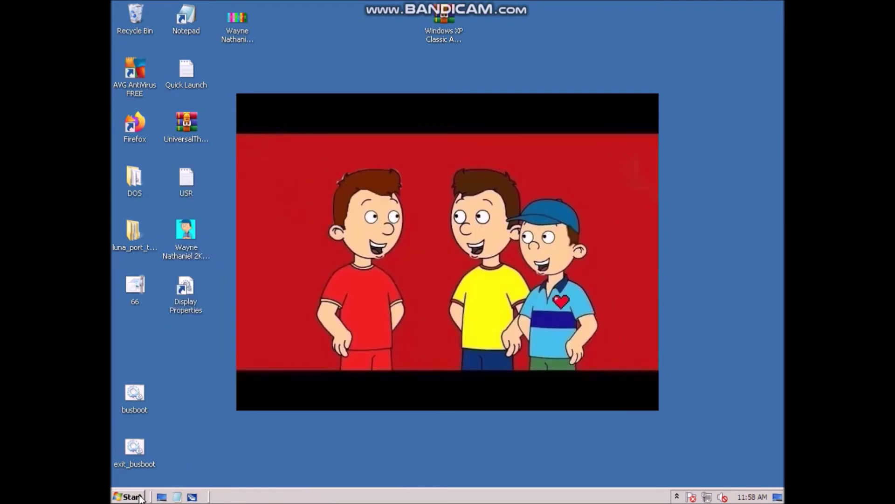
Step: Open Paint from Accessories, draw a test squiggle, and close it without saving
{"action": "left_click", "coordinate": [133, 496]}
{"action": "mouse_move", "coordinate": [218, 266]}
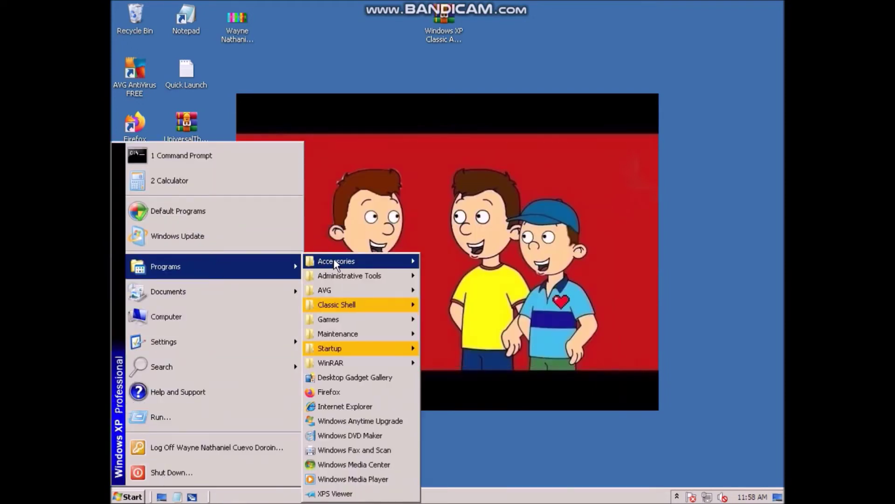
{"action": "mouse_move", "coordinate": [334, 260]}
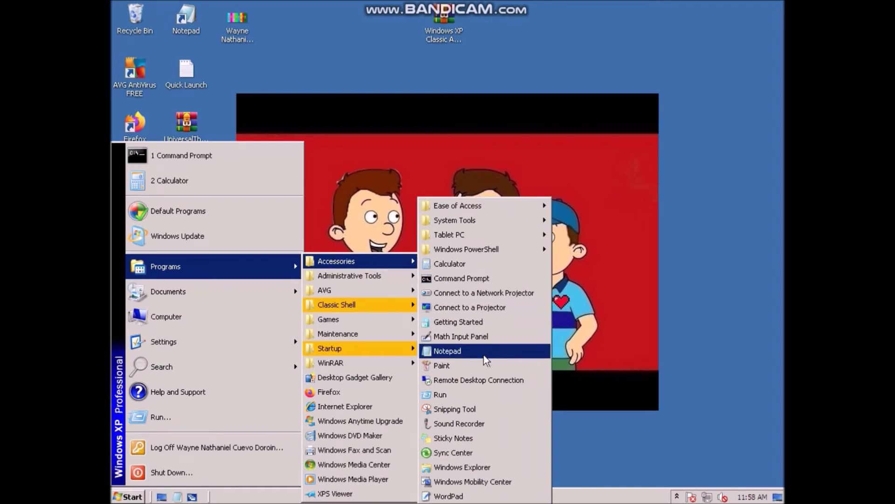
{"action": "left_click", "coordinate": [482, 365]}
{"action": "mouse_move", "coordinate": [351, 112]}
{"action": "left_mouse_down"}
{"action": "mouse_move", "coordinate": [328, 157]}
{"action": "mouse_move", "coordinate": [335, 200]}
{"action": "left_mouse_up"}
{"action": "right_click", "coordinate": [357, 3]}
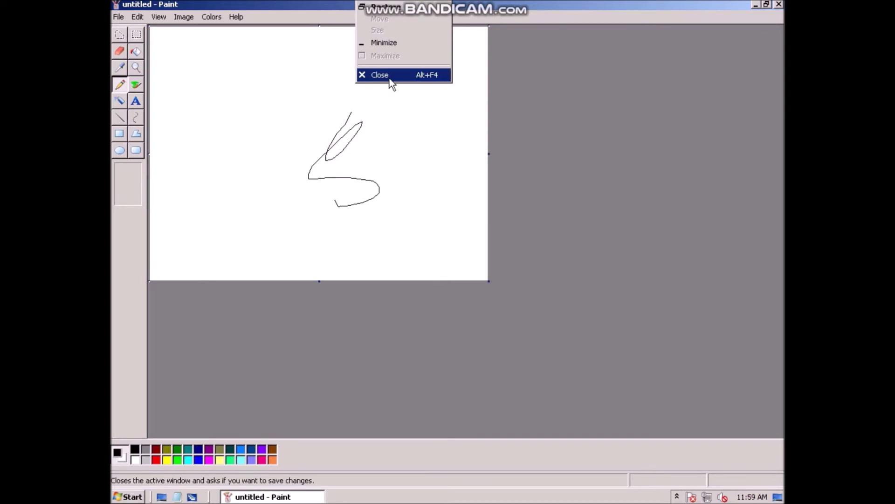
{"action": "left_click", "coordinate": [390, 74]}
{"action": "left_click", "coordinate": [467, 273]}
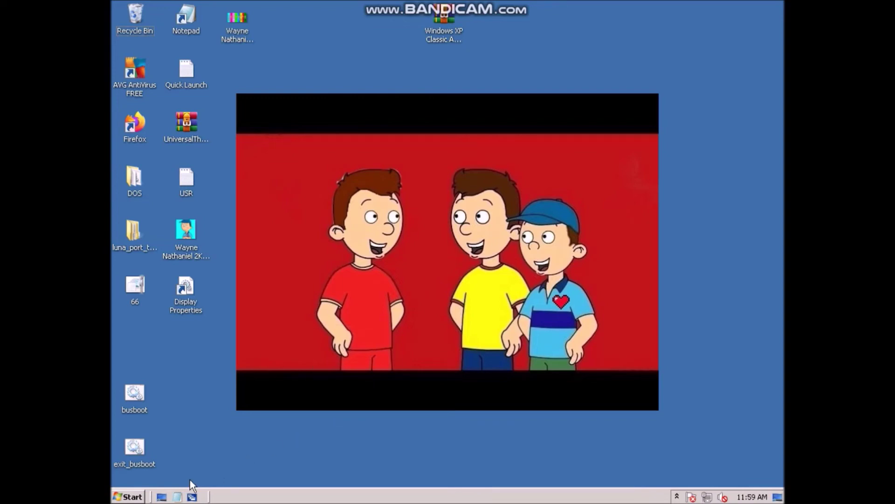
{"action": "left_click", "coordinate": [133, 497]}
{"action": "mouse_move", "coordinate": [209, 264]}
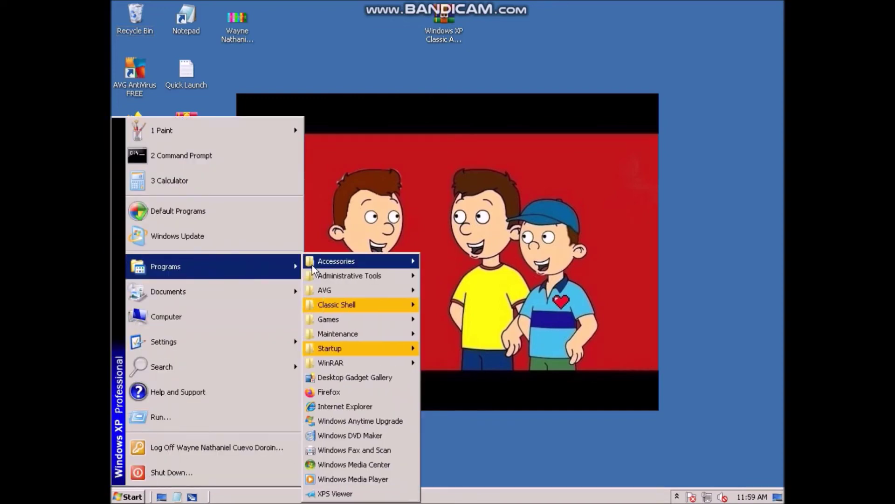
{"action": "mouse_move", "coordinate": [332, 266]}
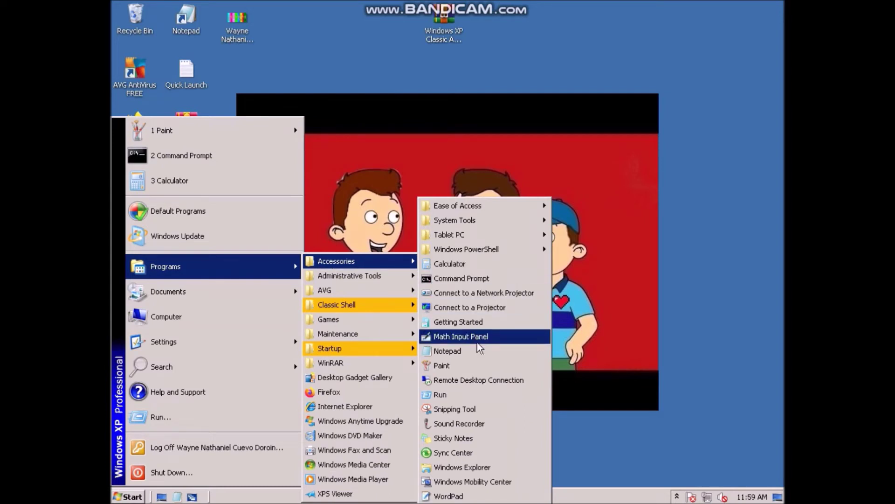
{"action": "left_click", "coordinate": [478, 346]}
{"action": "left_click_drag", "start_coordinate": [447, 26], "coordinate": [457, 76]}
{"action": "right_click", "coordinate": [458, 76]}
{"action": "left_click", "coordinate": [503, 152]}
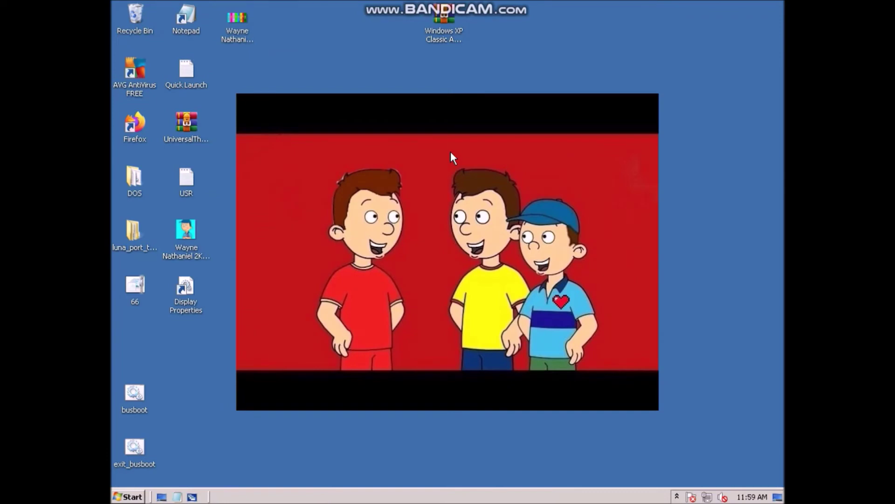
{"action": "left_click", "coordinate": [131, 496]}
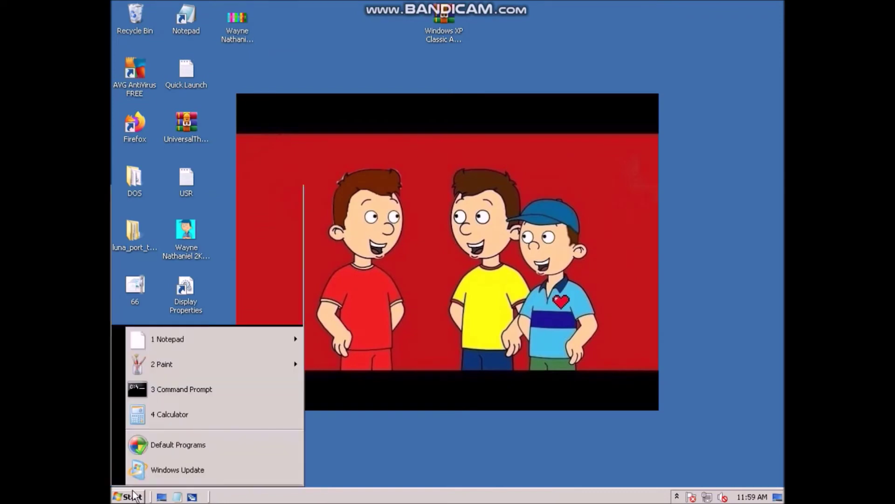
{"action": "mouse_move", "coordinate": [223, 278]}
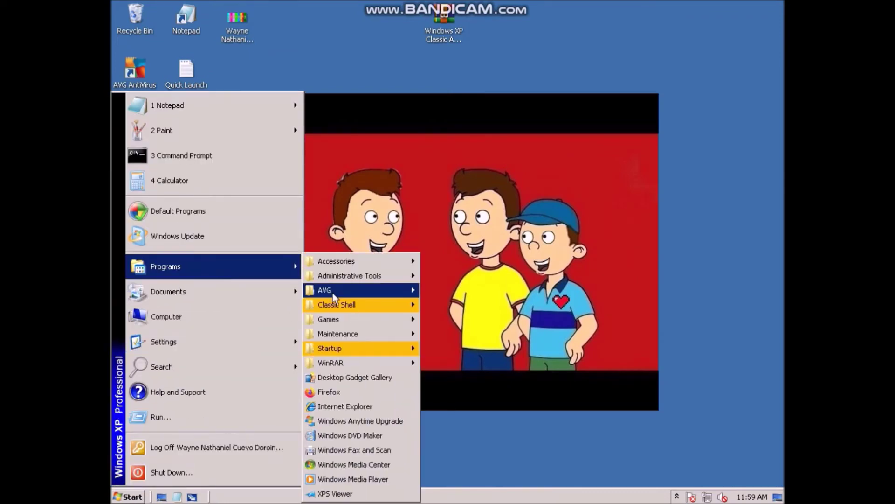
{"action": "left_click", "coordinate": [273, 315]}
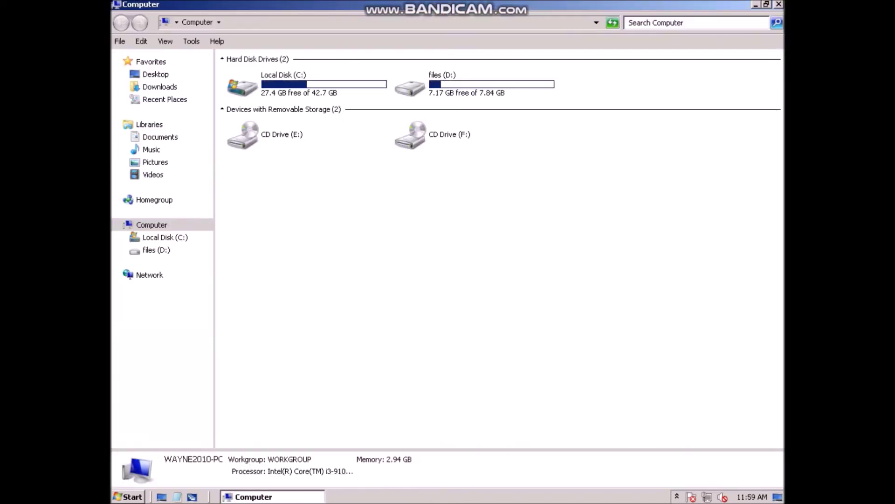
{"action": "left_click", "coordinate": [130, 496]}
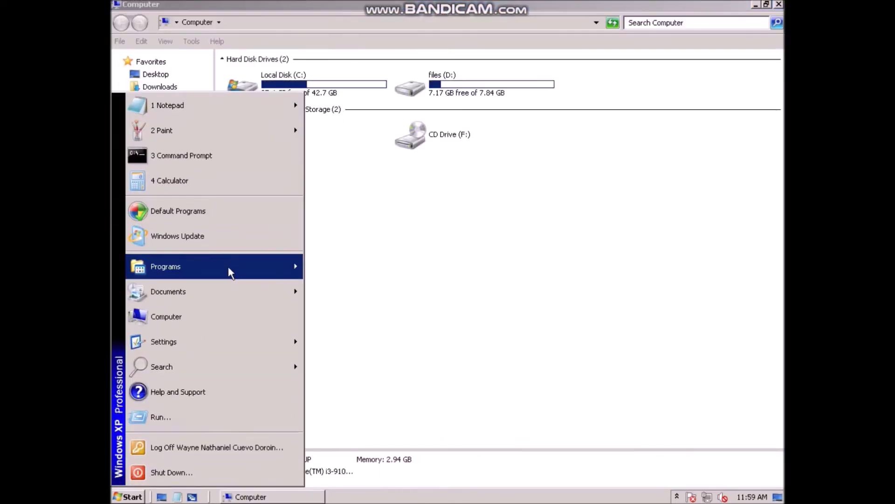
{"action": "mouse_move", "coordinate": [228, 267]}
{"action": "mouse_move", "coordinate": [313, 264]}
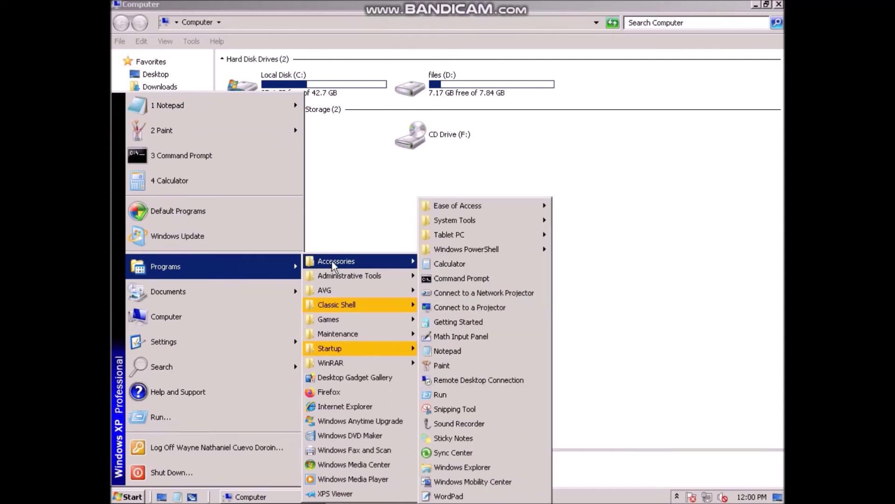
{"action": "right_click", "coordinate": [527, 293]}
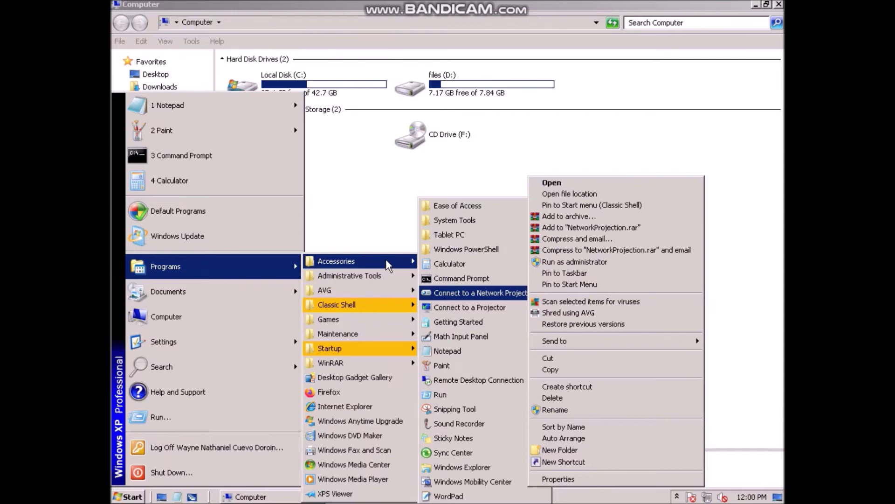
{"action": "right_click", "coordinate": [387, 263]}
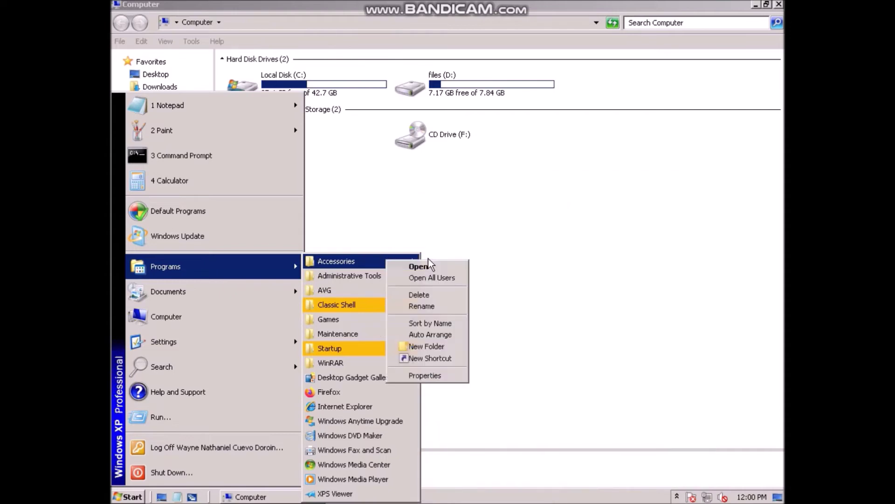
{"action": "left_click", "coordinate": [431, 374]}
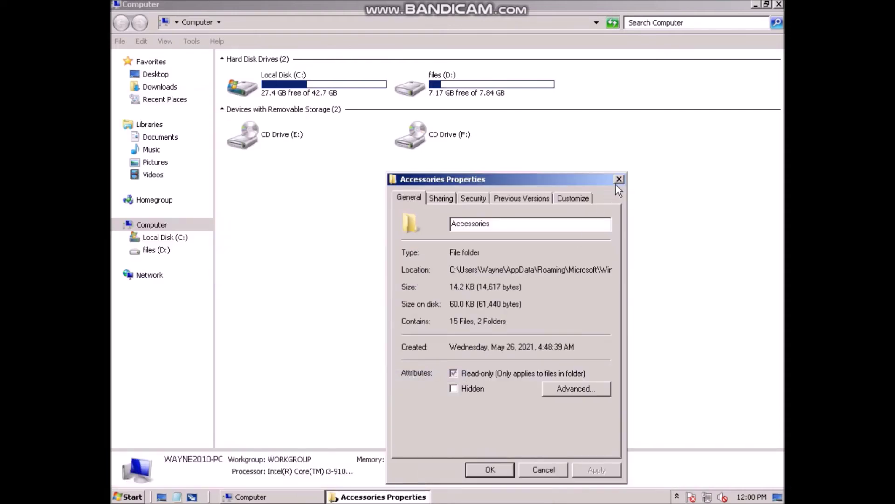
{"action": "left_click", "coordinate": [618, 179]}
{"action": "left_click", "coordinate": [453, 22]}
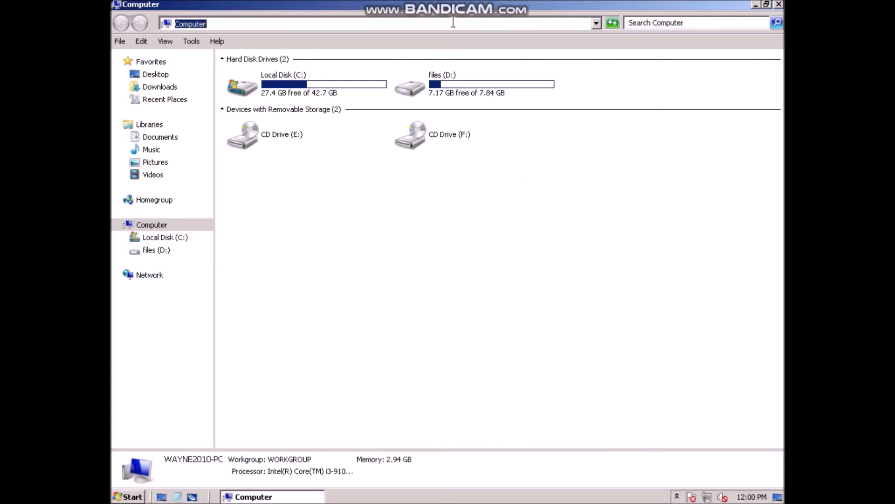
Step: Launch the classic Display Properties applet NT5_desk.cpl and approve the elevation prompt
{"action": "type", "text": "NT5_desk.cpl"}
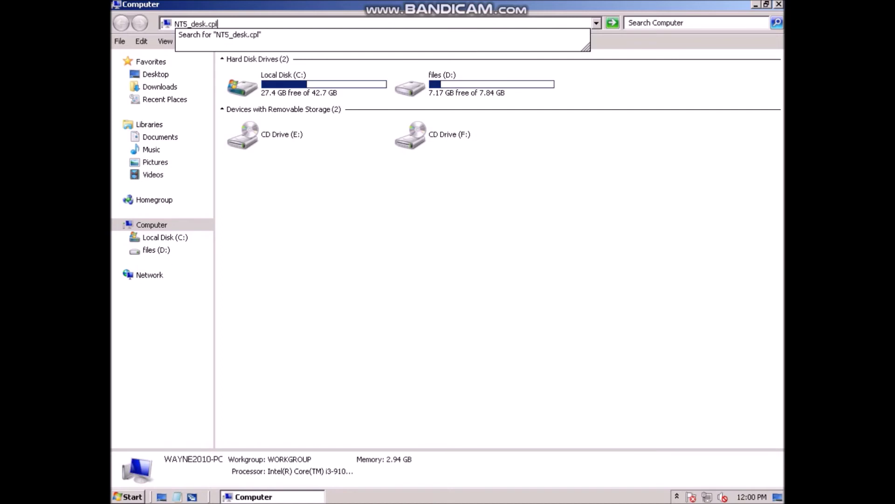
{"action": "key", "text": "Return"}
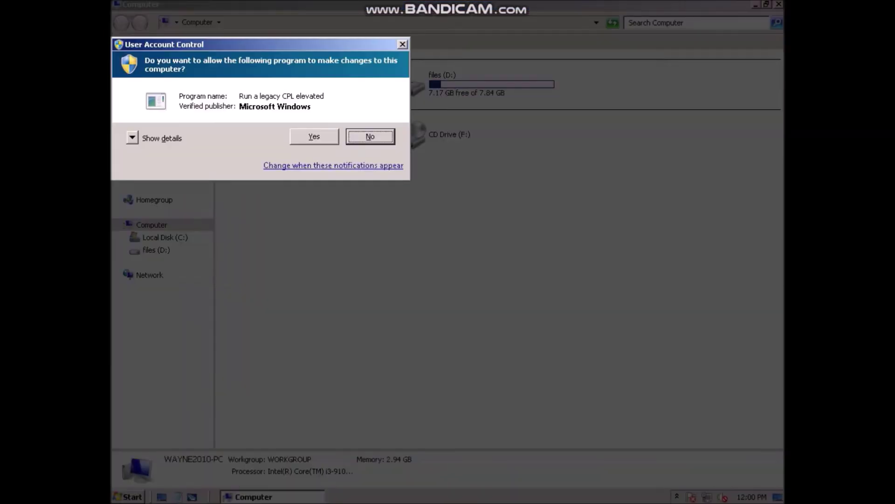
{"action": "left_click", "coordinate": [317, 140]}
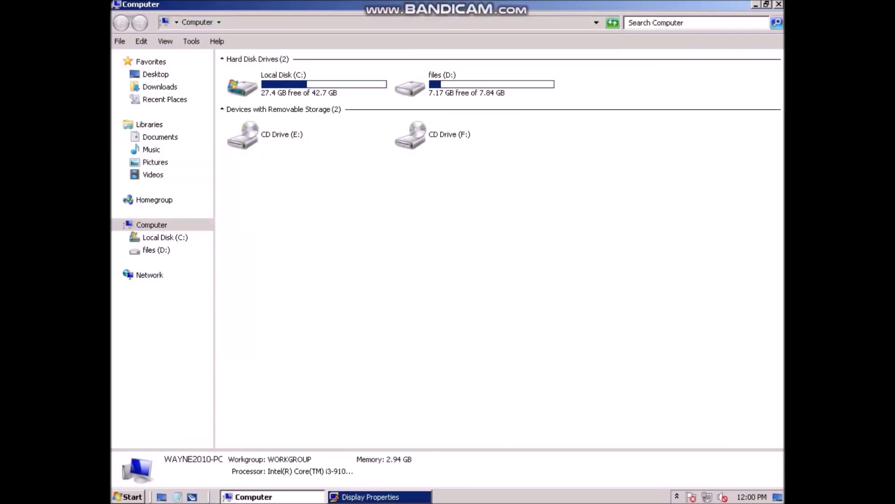
{"action": "left_click", "coordinate": [367, 497]}
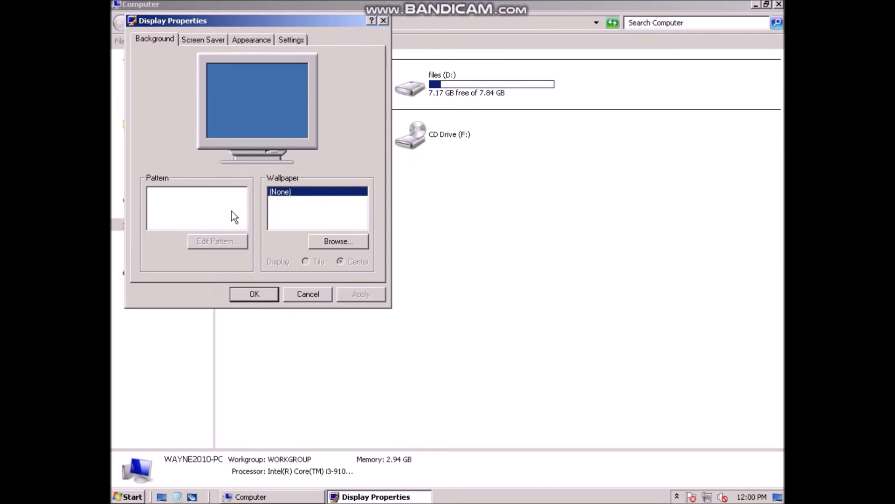
Step: Apply the Brick appearance scheme, then select the files (D:) drive in Computer
{"action": "left_click", "coordinate": [236, 42]}
{"action": "left_click", "coordinate": [254, 205]}
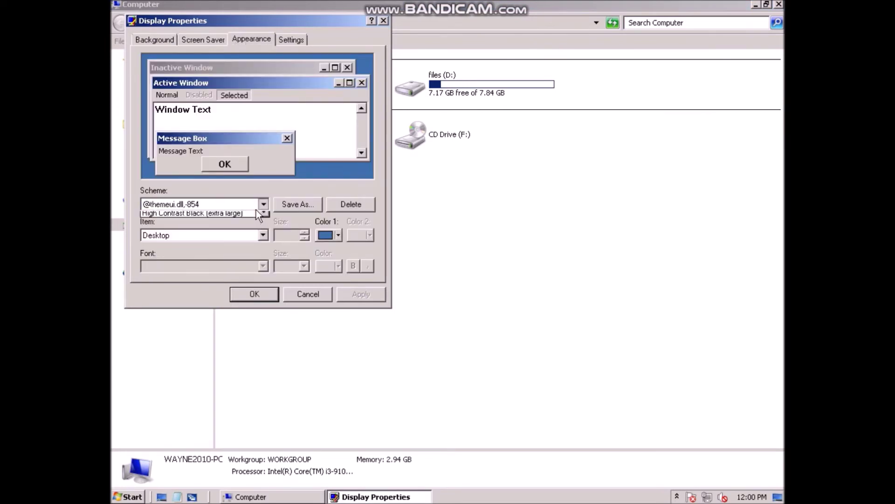
{"action": "left_click", "coordinate": [244, 234]}
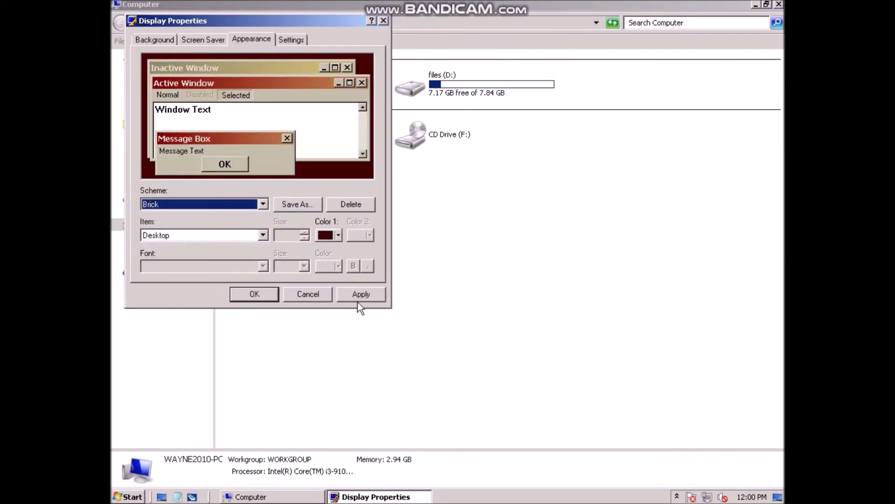
{"action": "left_click", "coordinate": [360, 294]}
{"action": "left_click", "coordinate": [564, 155]}
{"action": "left_click", "coordinate": [424, 77]}
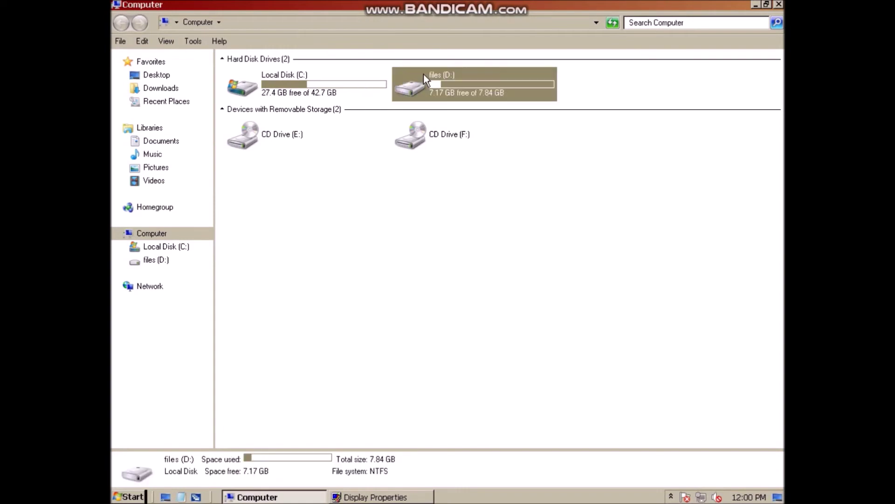
Step: Open files (D:), then Windows 7 Classic, and descend through folders 1 to 5
{"action": "double_click", "coordinate": [423, 75]}
{"action": "key", "text": "Left"}
{"action": "key", "text": "Left"}
{"action": "key", "text": "Left"}
{"action": "key", "text": "Left"}
{"action": "key", "text": "Left"}
{"action": "key", "text": "Left"}
{"action": "key", "text": "Left"}
{"action": "key", "text": "Left"}
{"action": "key", "text": "Return"}
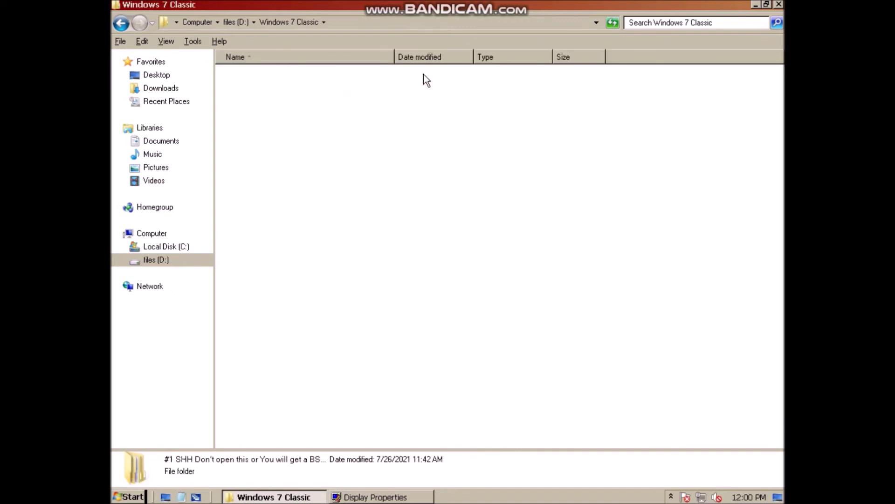
{"action": "key", "text": "Return"}
{"action": "key", "text": "Return"}
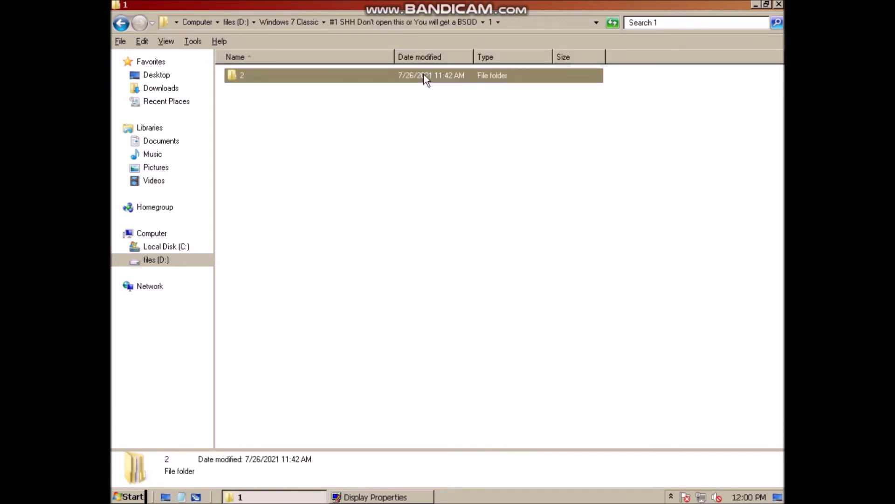
{"action": "key", "text": "Return"}
{"action": "key", "text": "Return"}
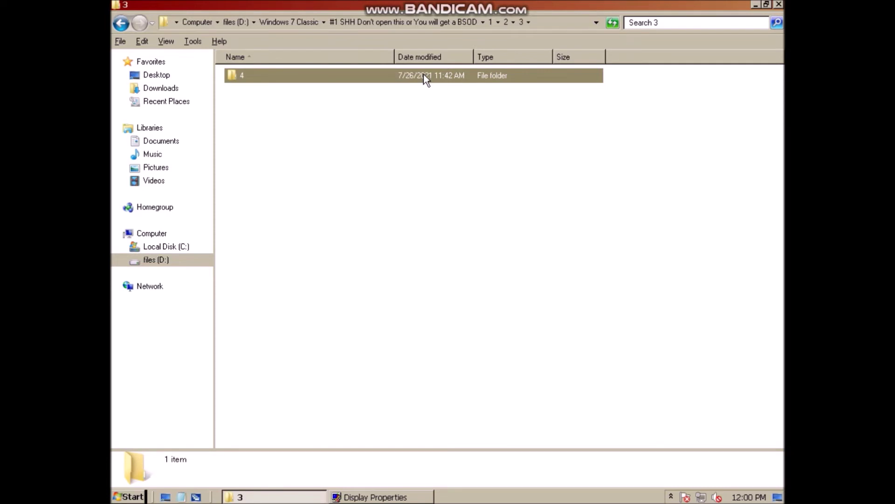
{"action": "key", "text": "Return"}
{"action": "key", "text": "Return"}
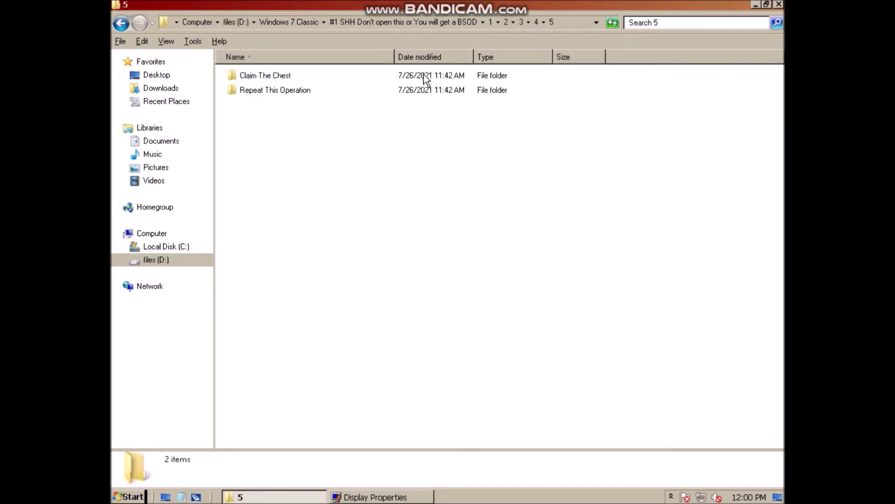
Step: Go into Repeat This Operation and down through its folders 1, 2 and 3
{"action": "key", "text": "Down"}
{"action": "key", "text": "Return"}
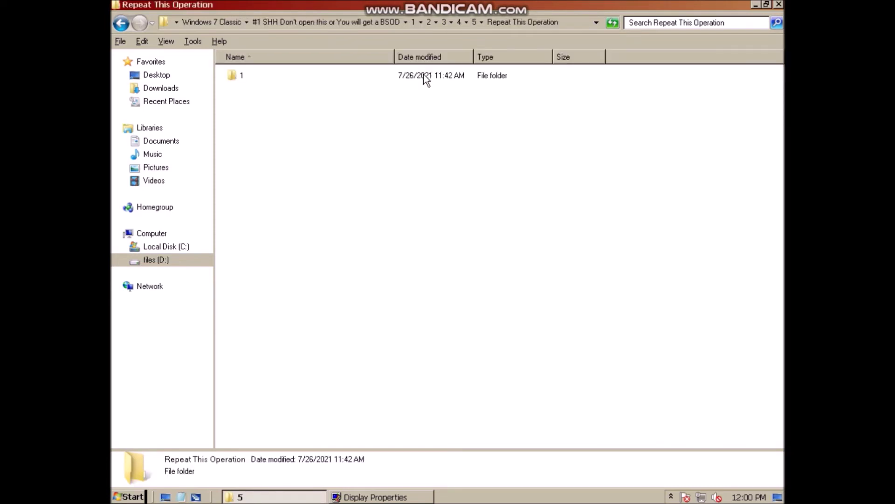
{"action": "key", "text": "Down"}
{"action": "key", "text": "Return"}
{"action": "key", "text": "Down"}
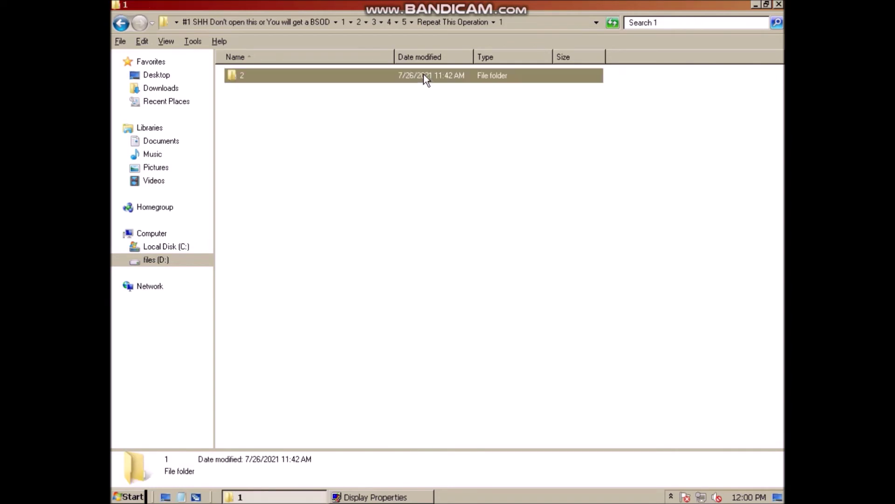
{"action": "key", "text": "Return"}
{"action": "key", "text": "Down"}
{"action": "key", "text": "Return"}
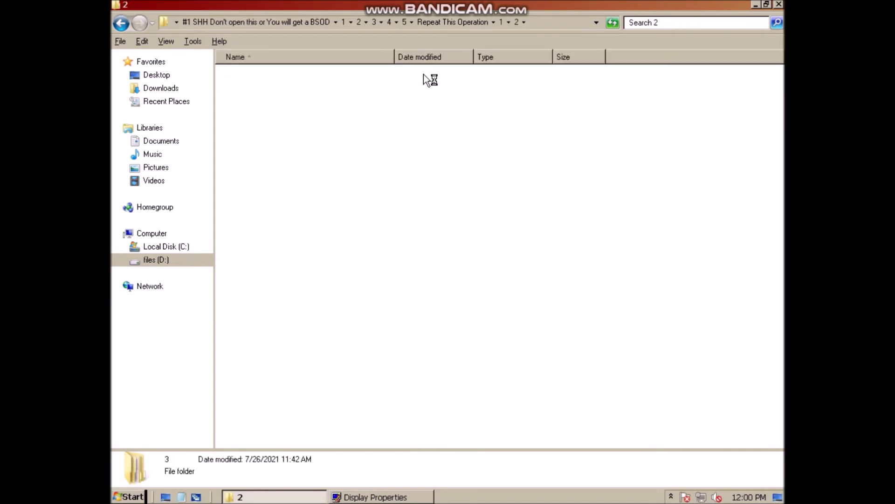
Step: Repeat the Repeat This Operation > 1 > 2 > 3 descent, then step back to folder 3
{"action": "key", "text": "Down"}
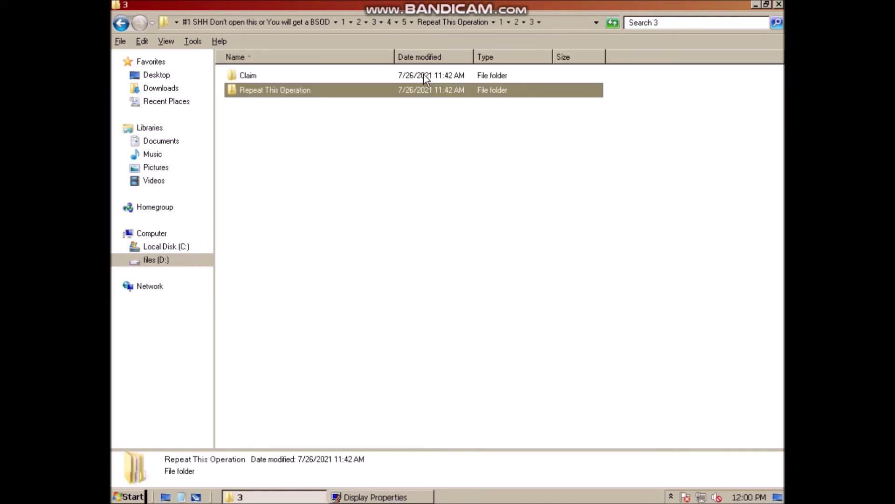
{"action": "key", "text": "Return"}
{"action": "key", "text": "Down"}
{"action": "key", "text": "Return"}
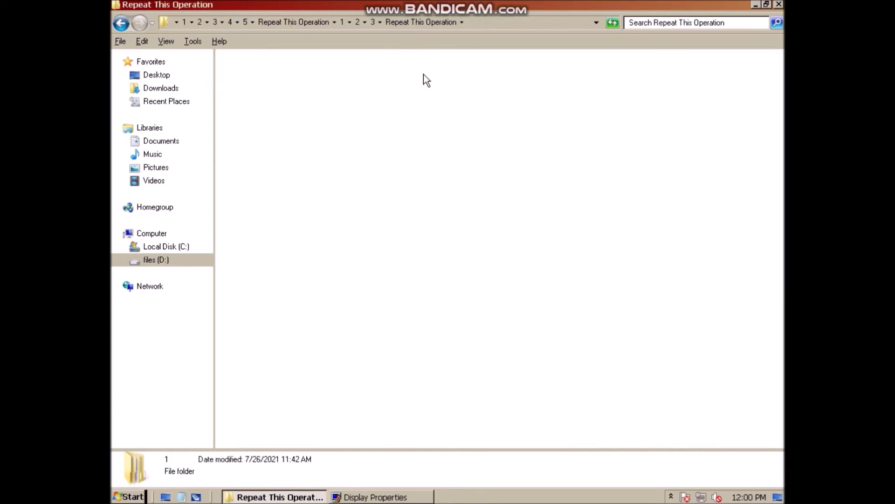
{"action": "key", "text": "Down"}
{"action": "key", "text": "Return"}
{"action": "key", "text": "Down"}
{"action": "key", "text": "Return"}
{"action": "key", "text": "Down"}
{"action": "key", "text": "Return"}
{"action": "key", "text": "BackSpace"}
Step: Open the Claim folder and check Chest 3, Chest 4 and Chest 2, all empty
{"action": "key", "text": "Up"}
{"action": "key", "text": "Return"}
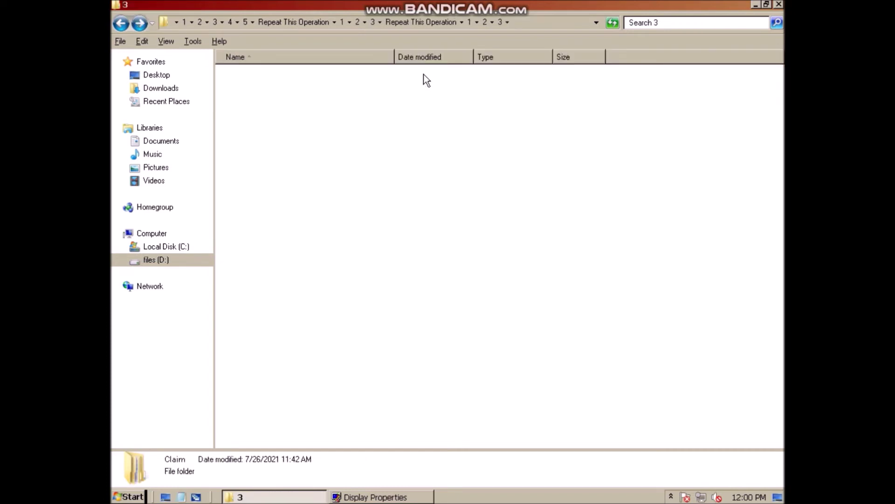
{"action": "key", "text": "Down"}
{"action": "key", "text": "Down"}
{"action": "key", "text": "Return"}
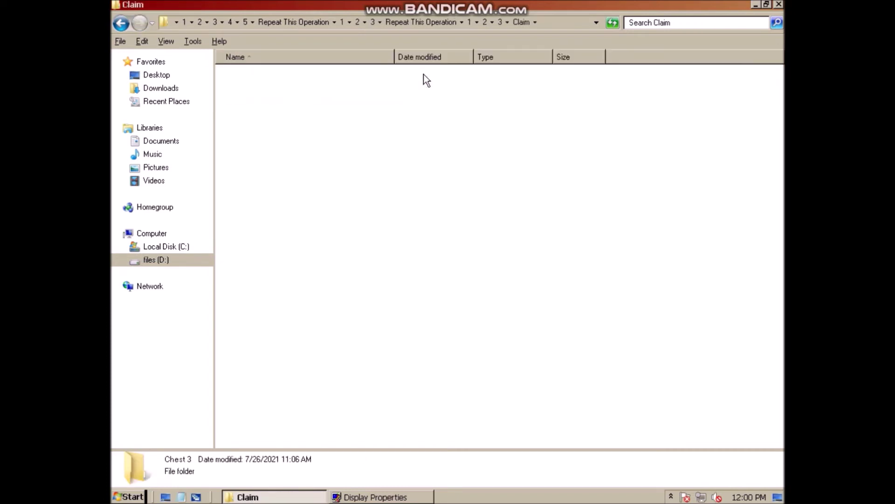
{"action": "key", "text": "BackSpace"}
{"action": "key", "text": "Down"}
{"action": "key", "text": "Return"}
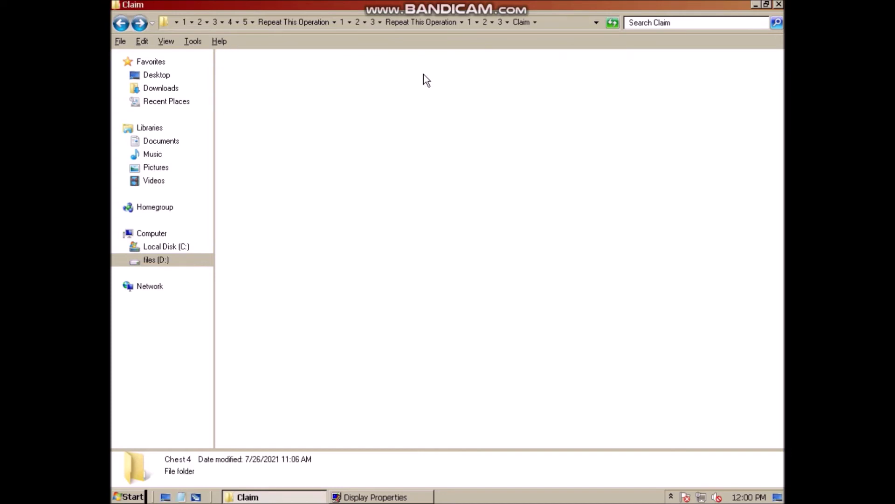
{"action": "key", "text": "BackSpace"}
{"action": "key", "text": "Up"}
{"action": "key", "text": "Up"}
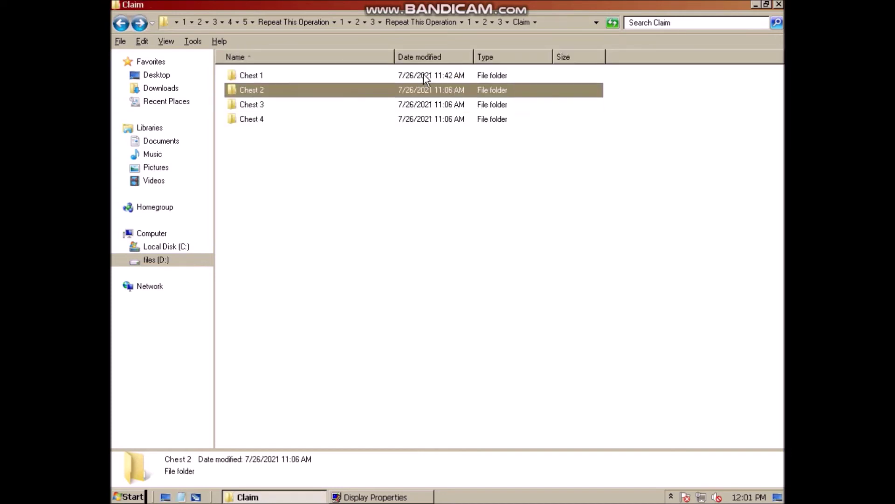
{"action": "key", "text": "Return"}
{"action": "key", "text": "BackSpace"}
Step: Open Chest 1 and then The Andersons picture inside it
{"action": "key", "text": "Up"}
{"action": "key", "text": "Return"}
{"action": "key", "text": "Return"}
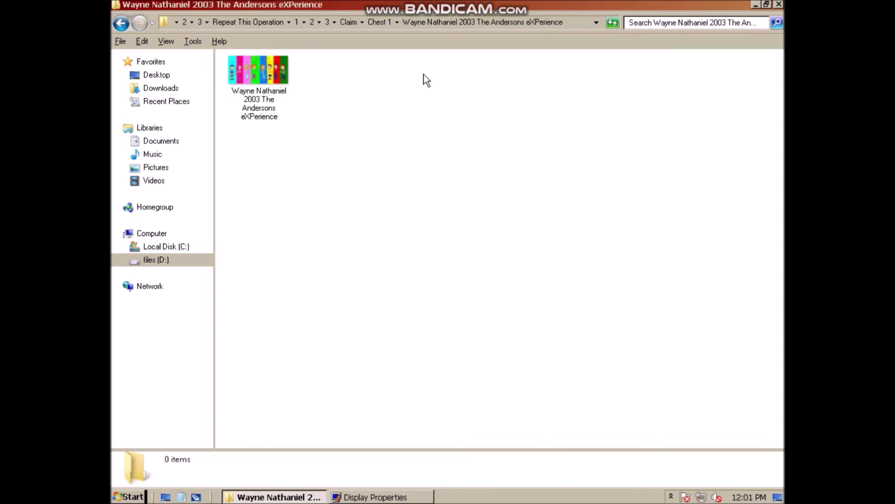
{"action": "key", "text": "Down"}
{"action": "key", "text": "Return"}
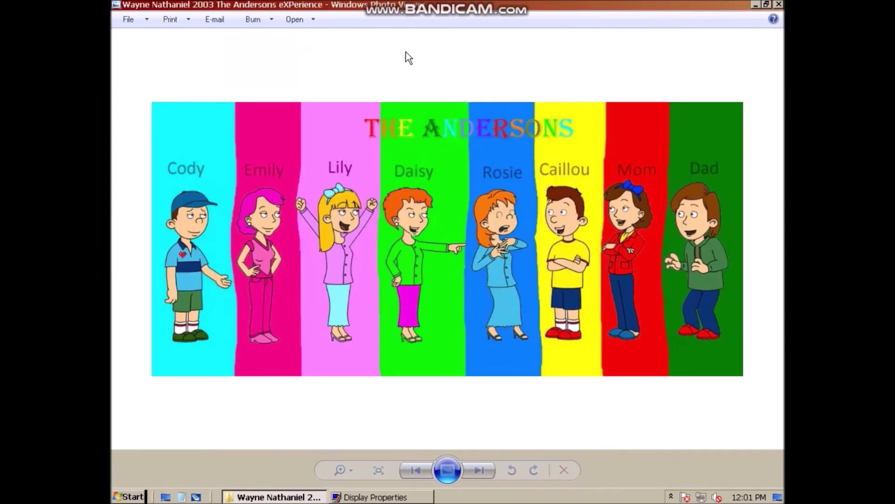
Step: Move Display Properties beside the picture and apply the Teal (VGA) scheme
{"action": "key", "text": "alt+Tab"}
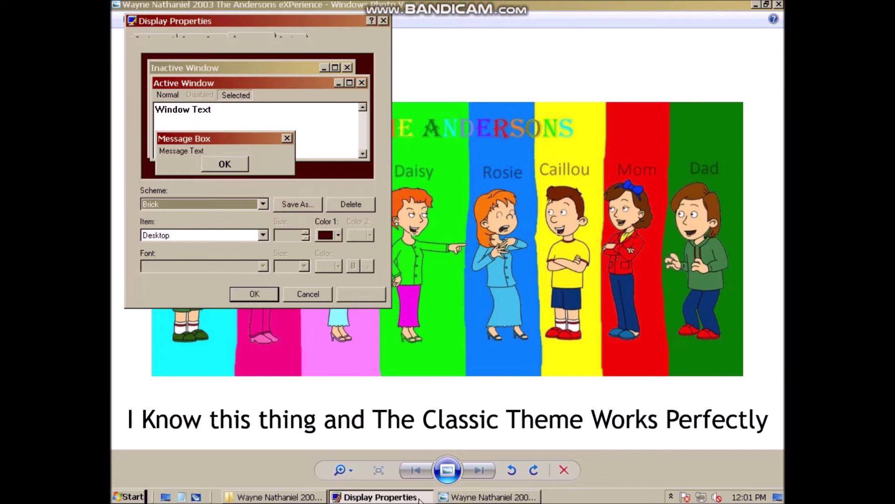
{"action": "left_click_drag", "start_coordinate": [312, 18], "coordinate": [661, 114]}
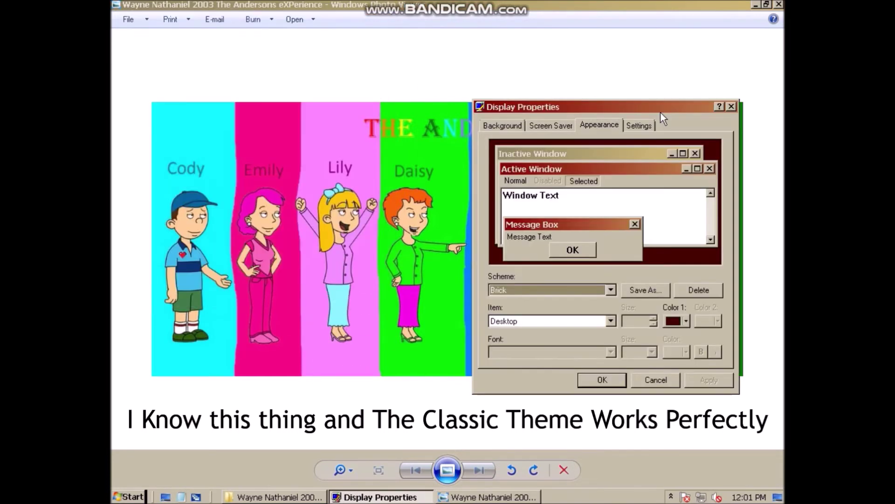
{"action": "left_click", "coordinate": [591, 290]}
{"action": "scroll", "coordinate": [572, 399], "scroll_direction": "down", "scroll_amount": 5}
{"action": "scroll", "coordinate": [573, 399], "scroll_direction": "down", "scroll_amount": 1}
{"action": "left_click", "coordinate": [555, 310]}
{"action": "left_click", "coordinate": [705, 379]}
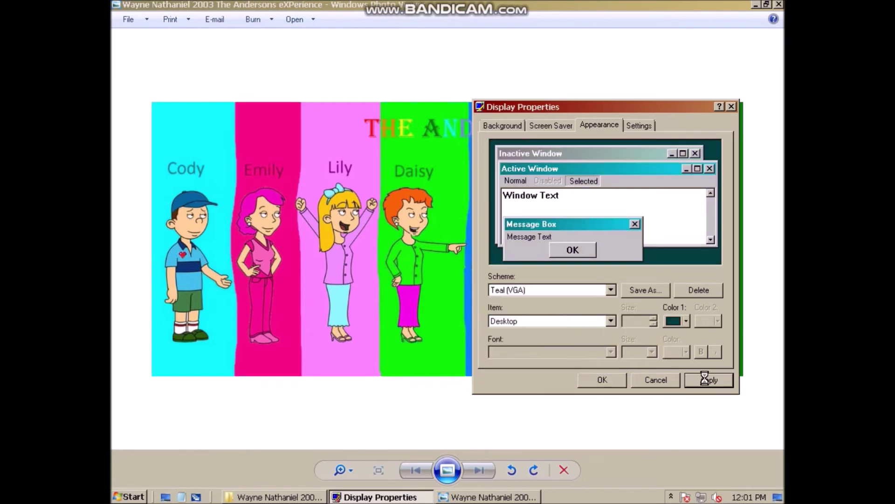
Step: Apply the Windows Modern appearance scheme
{"action": "left_click", "coordinate": [472, 50]}
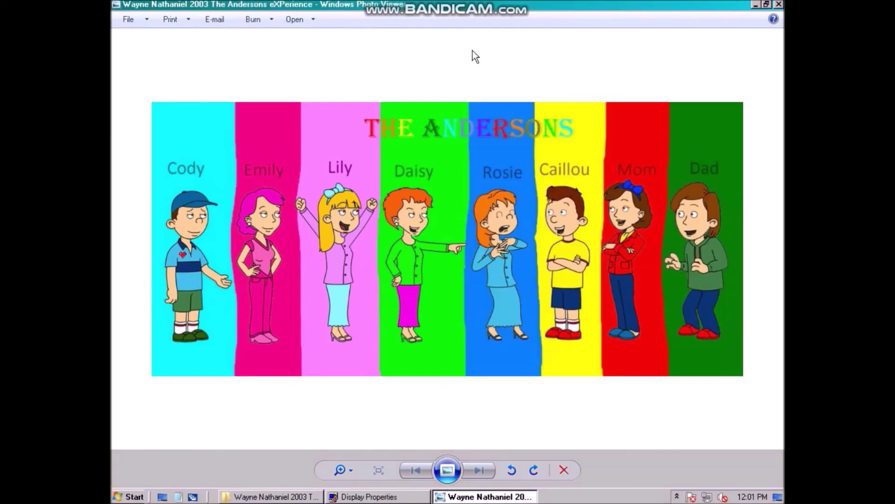
{"action": "left_click", "coordinate": [378, 497]}
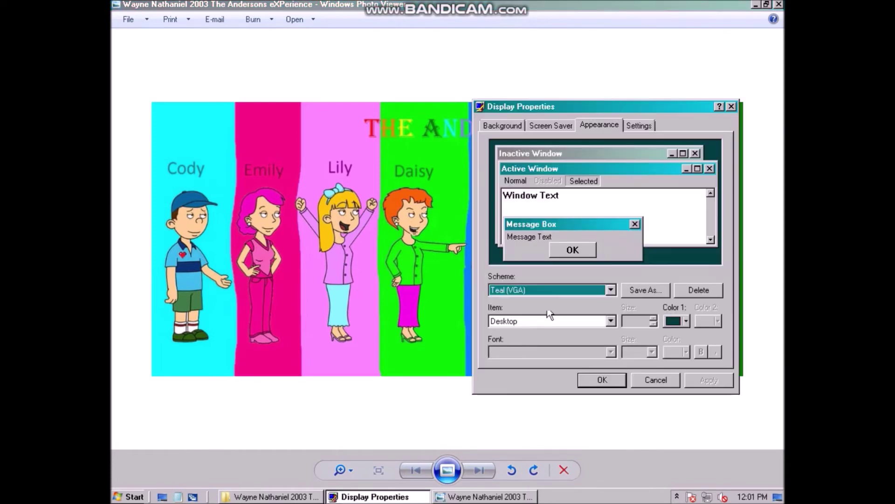
{"action": "left_click", "coordinate": [559, 290]}
{"action": "left_click", "coordinate": [567, 375]}
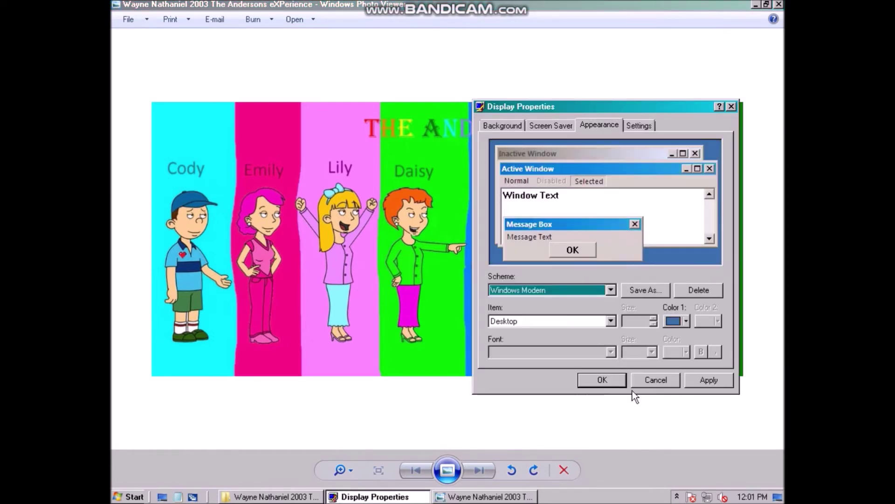
{"action": "left_click", "coordinate": [690, 382]}
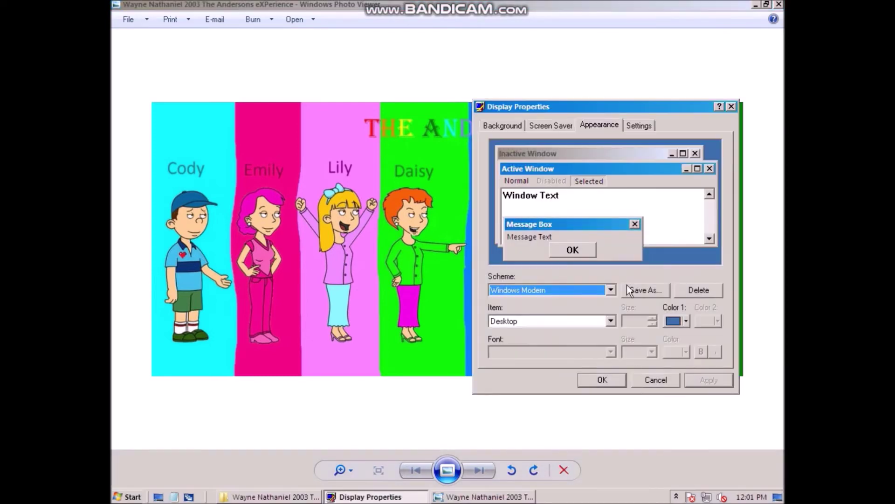
Step: Try the Windows Classic (extra large) appearance scheme
{"action": "left_click", "coordinate": [564, 289]}
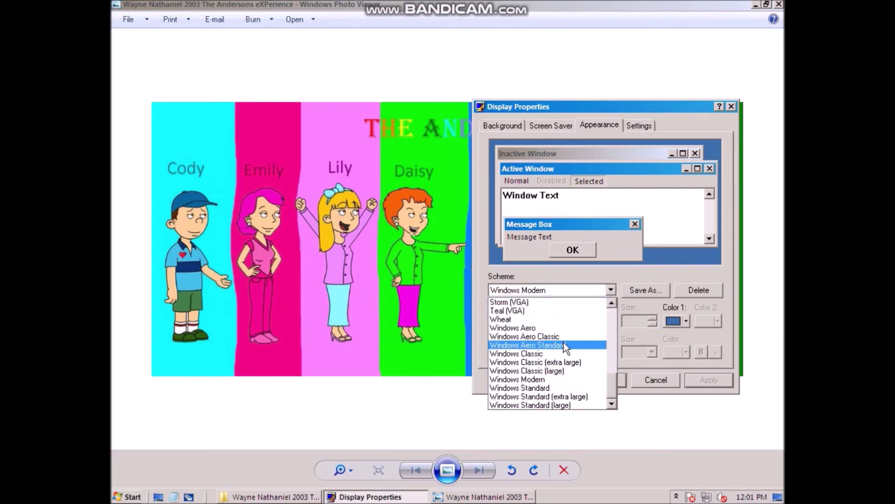
{"action": "scroll", "coordinate": [577, 358], "scroll_direction": "up", "scroll_amount": 4}
{"action": "scroll", "coordinate": [576, 359], "scroll_direction": "down", "scroll_amount": 3}
{"action": "scroll", "coordinate": [576, 360], "scroll_direction": "down", "scroll_amount": 1}
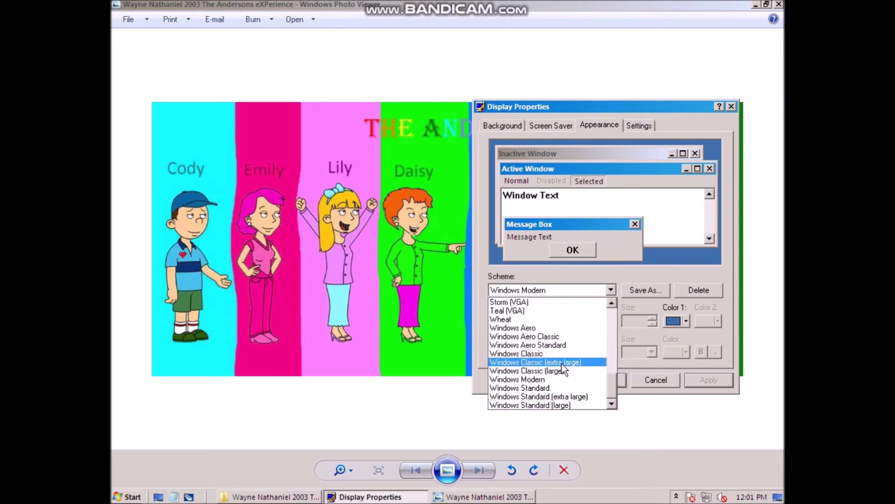
{"action": "left_click", "coordinate": [561, 363]}
{"action": "left_click", "coordinate": [721, 379]}
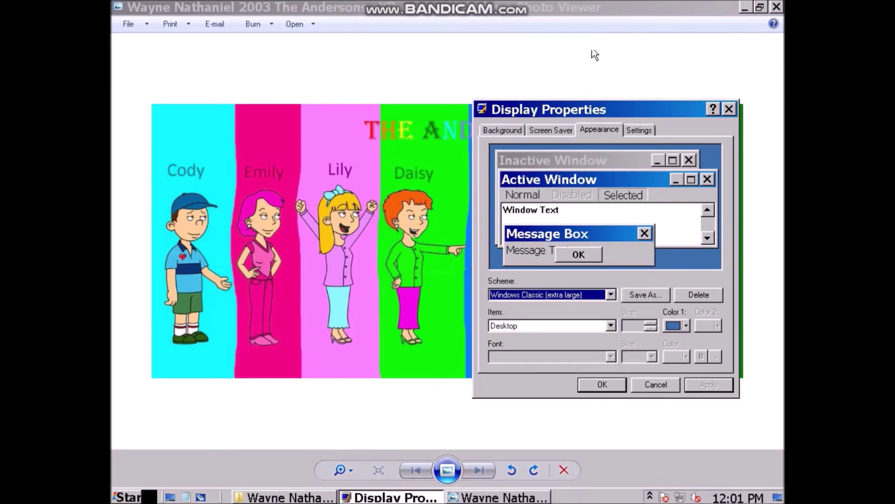
Step: Choose the Windows Classic scheme and apply it
{"action": "left_click", "coordinate": [595, 296]}
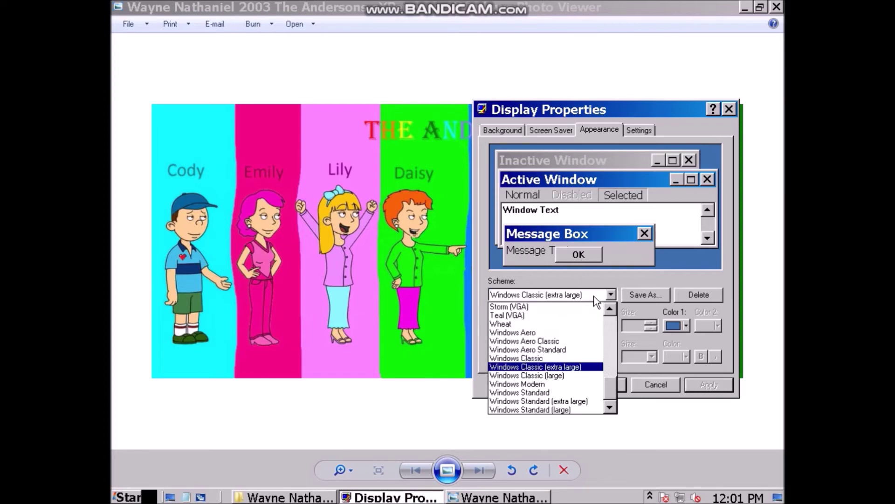
{"action": "left_click", "coordinate": [577, 359]}
{"action": "left_click", "coordinate": [705, 386]}
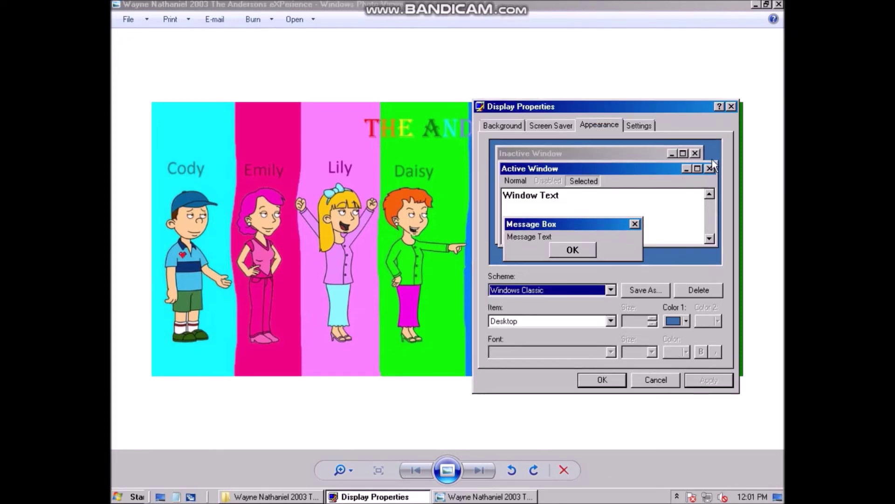
Step: Close Display Properties and check the Start menu and taskbar context menu
{"action": "left_click", "coordinate": [731, 106]}
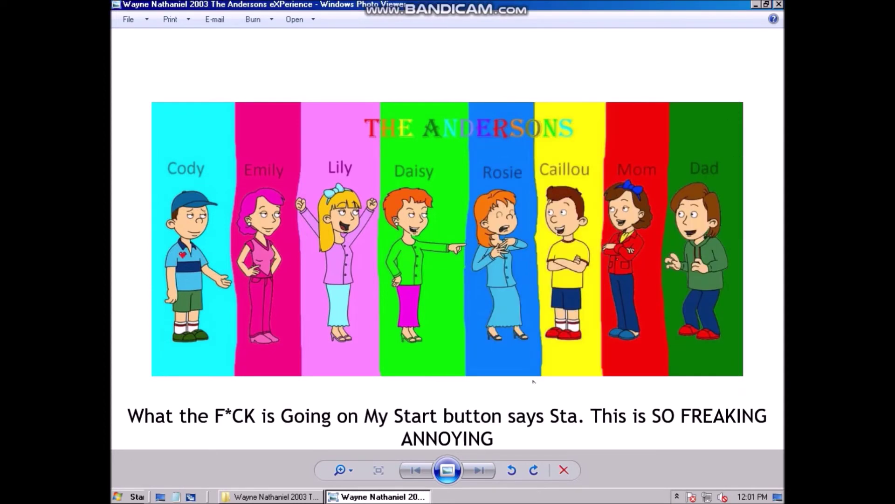
{"action": "left_click", "coordinate": [136, 496]}
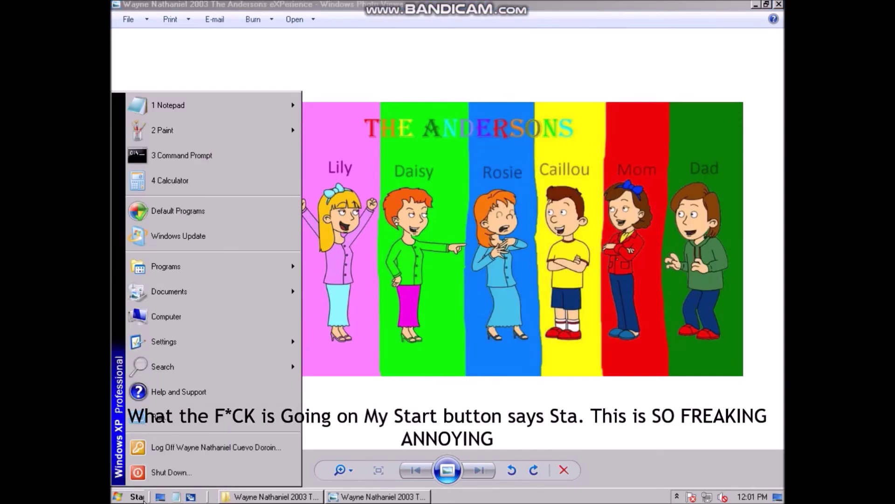
{"action": "key", "text": "Escape"}
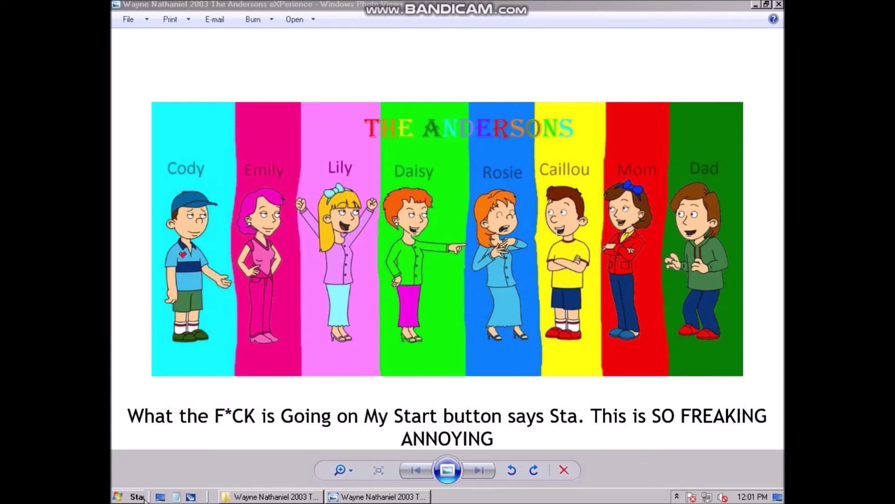
{"action": "right_click", "coordinate": [144, 499]}
Step: Launch Command Prompt from the Start menu
{"action": "left_click", "coordinate": [140, 496]}
{"action": "left_click", "coordinate": [141, 494]}
{"action": "left_click", "coordinate": [142, 495]}
{"action": "left_click", "coordinate": [141, 497]}
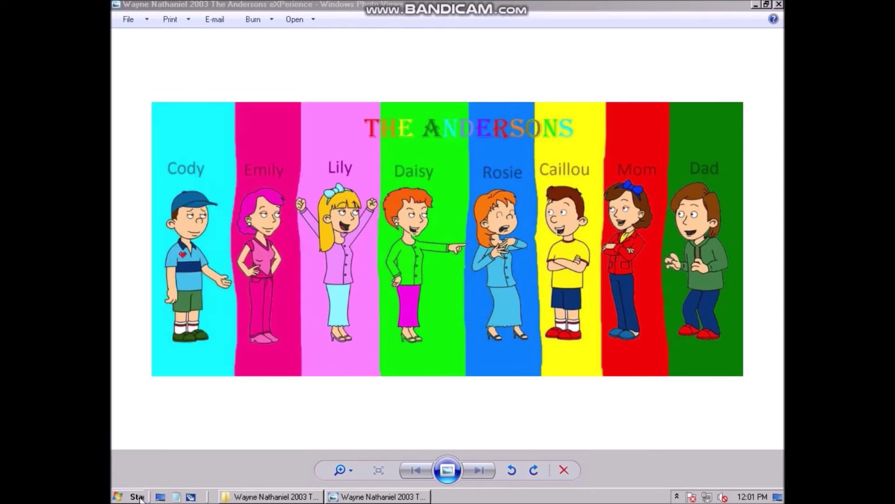
{"action": "left_click", "coordinate": [139, 496]}
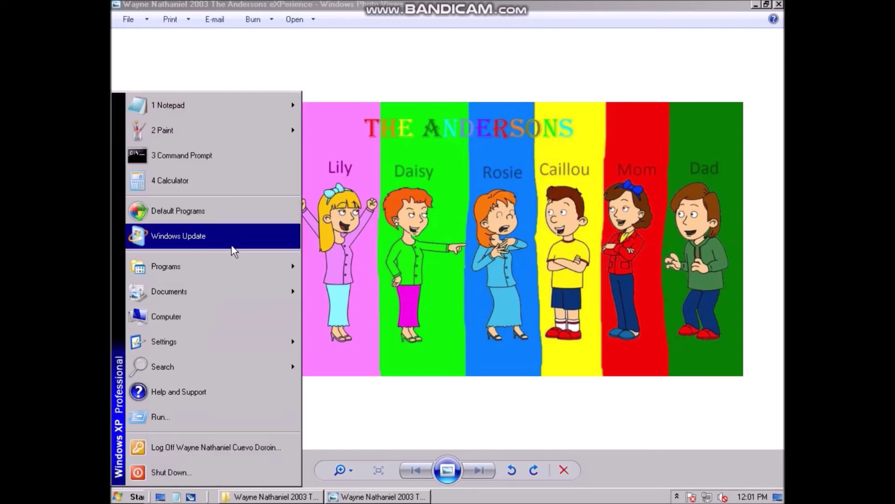
{"action": "left_click", "coordinate": [213, 158]}
Step: Run magnify at the prompt, correcting the misspelled magnofy first
{"action": "type", "text": "m"}
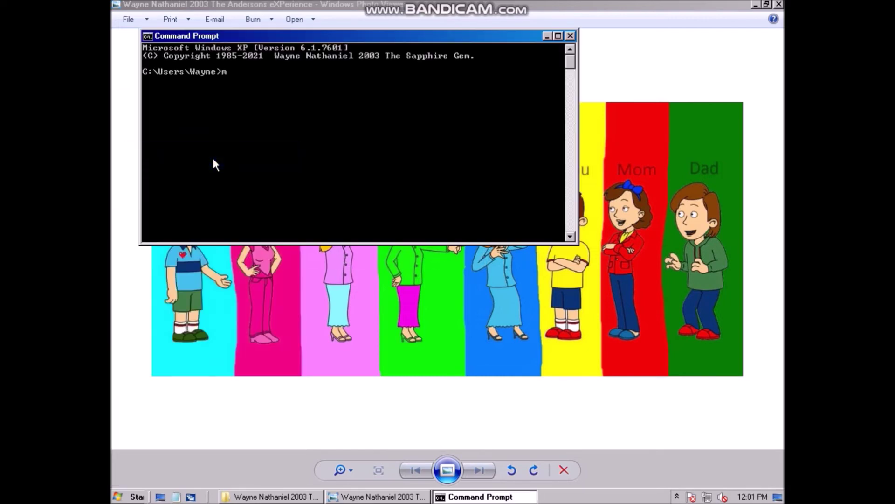
{"action": "type", "text": "agnofy"}
{"action": "key", "text": "Return"}
{"action": "key", "text": "Up"}
{"action": "key", "text": "BackSpace"}
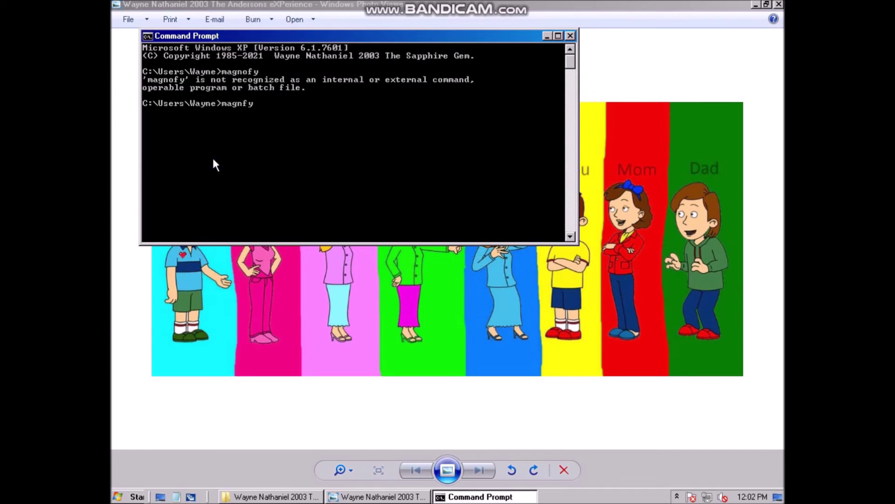
{"action": "type", "text": "i"}
{"action": "key", "text": "Return"}
Step: Run magnify.exe, then close the Command Prompt window
{"action": "key", "text": "Up"}
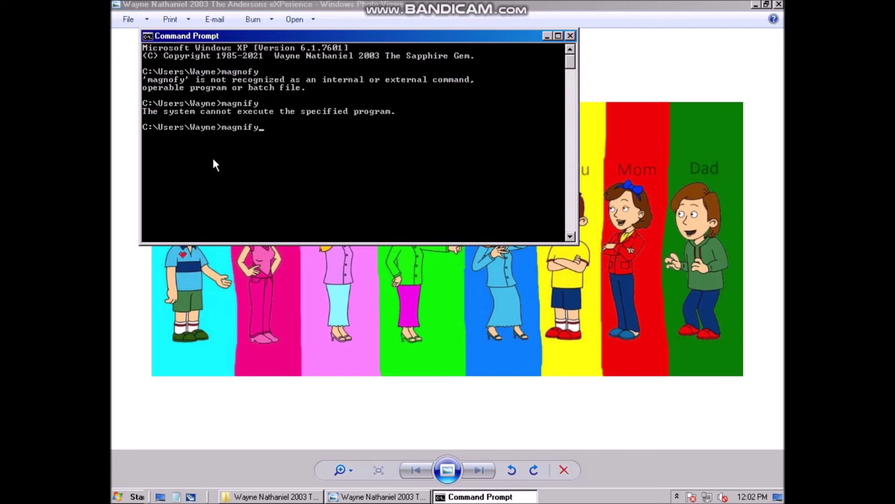
{"action": "type", "text": ".exe"}
{"action": "key", "text": "Return"}
{"action": "right_click", "coordinate": [309, 36]}
{"action": "left_click", "coordinate": [334, 109]}
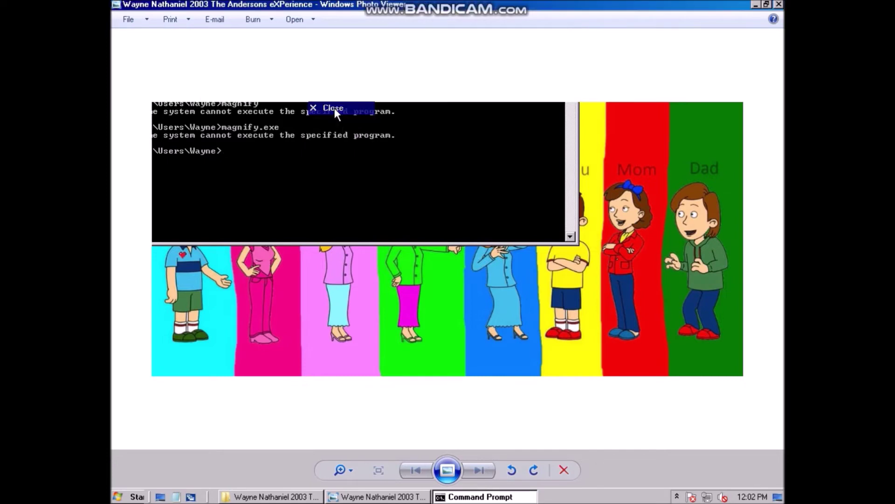
Step: Dismiss the compatibility warning, cancel the Ctrl+Alt+Del screen, and close the folder window
{"action": "left_click", "coordinate": [133, 496]}
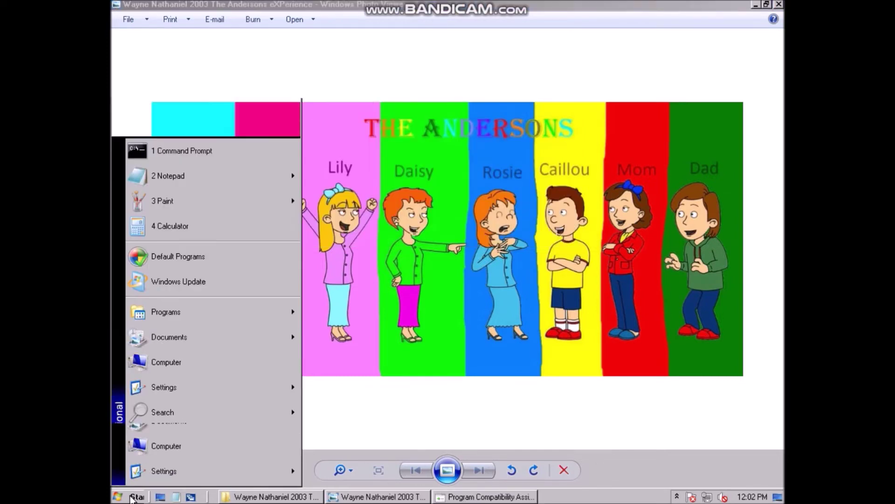
{"action": "left_click", "coordinate": [454, 497]}
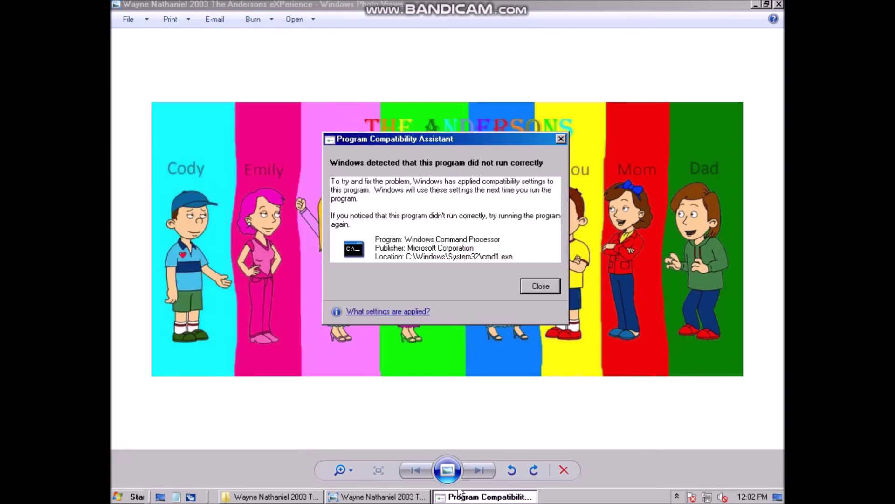
{"action": "left_click", "coordinate": [540, 286]}
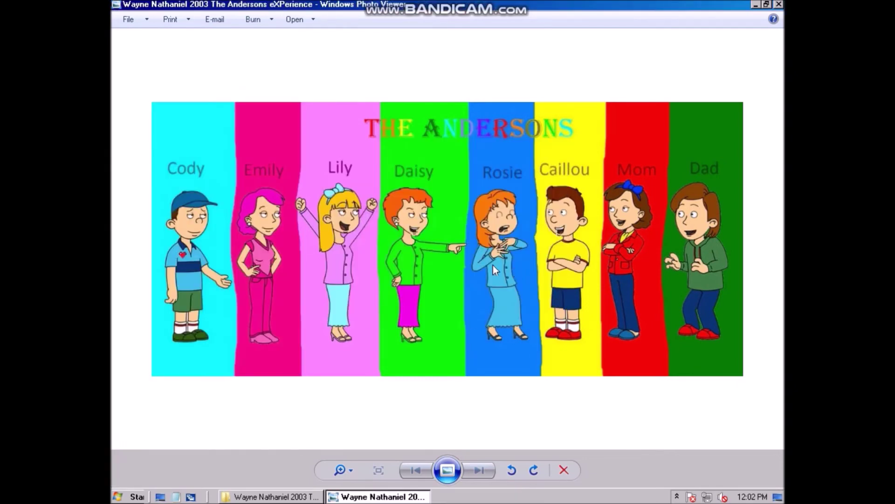
{"action": "key", "text": "ctrl+alt+Delete"}
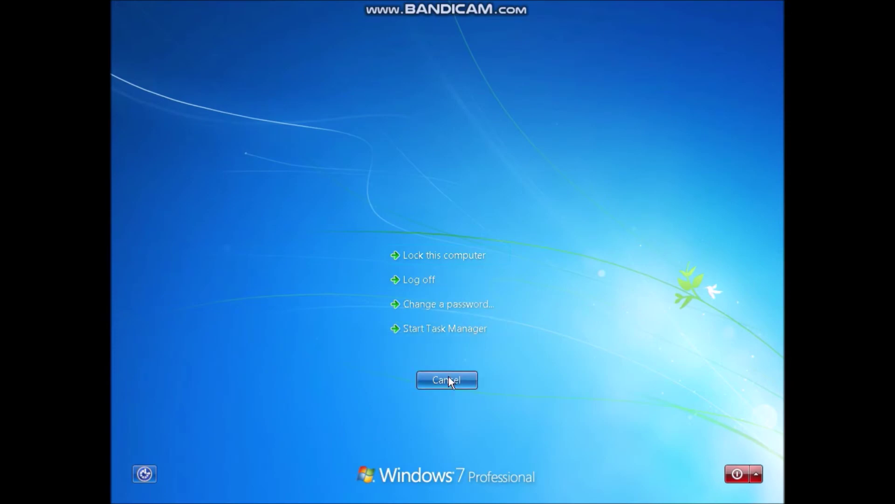
{"action": "left_click", "coordinate": [448, 376]}
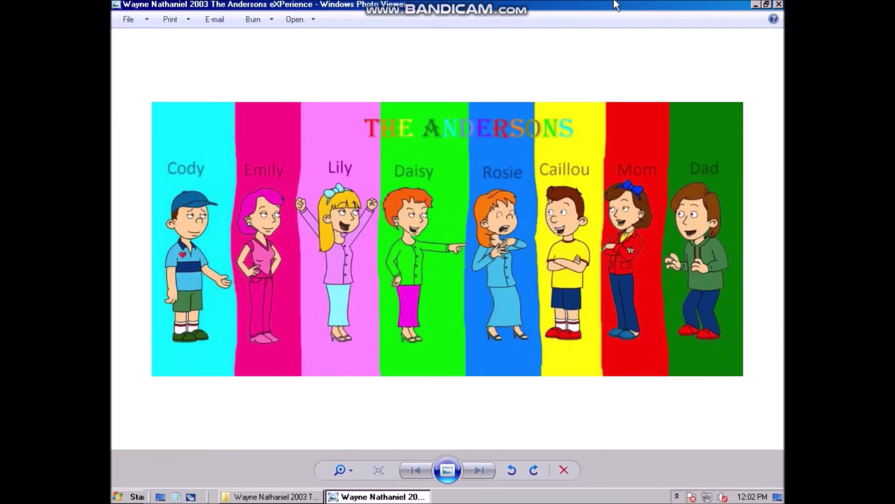
{"action": "left_click", "coordinate": [755, 4]}
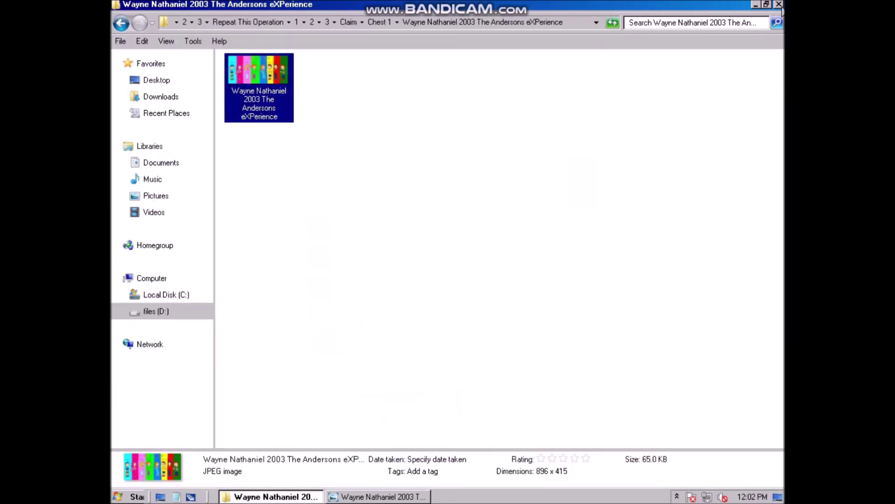
{"action": "left_click", "coordinate": [779, 5]}
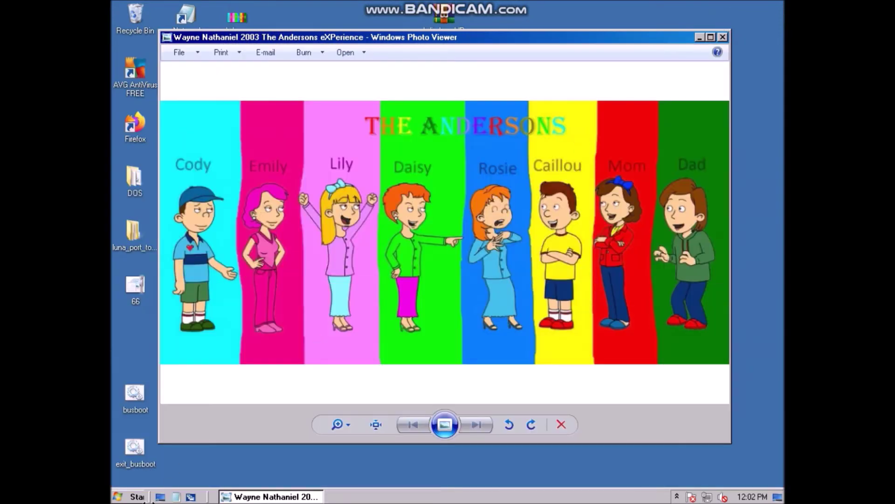
Step: Launch magnify from the Run dialog, then close the Magnifier
{"action": "left_click", "coordinate": [144, 501]}
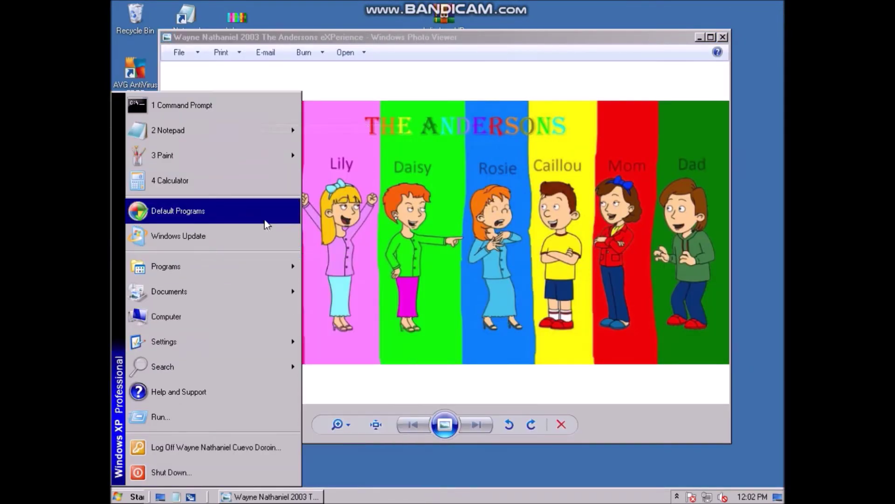
{"action": "left_click", "coordinate": [242, 415]}
{"action": "type", "text": "magnify"}
{"action": "key", "text": "Return"}
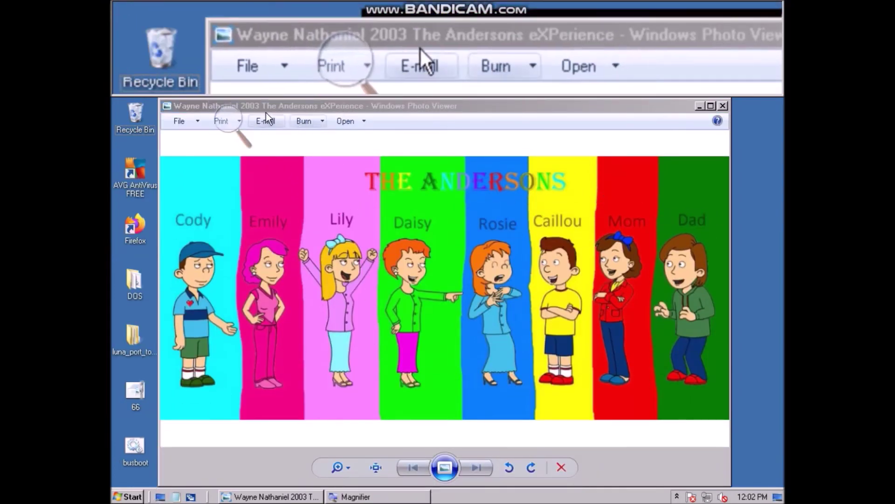
{"action": "left_click", "coordinate": [230, 123]}
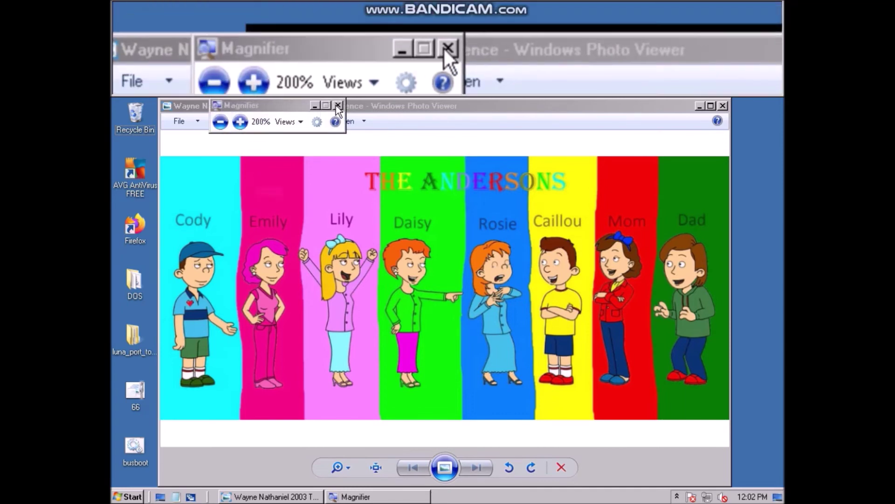
{"action": "left_click", "coordinate": [337, 106]}
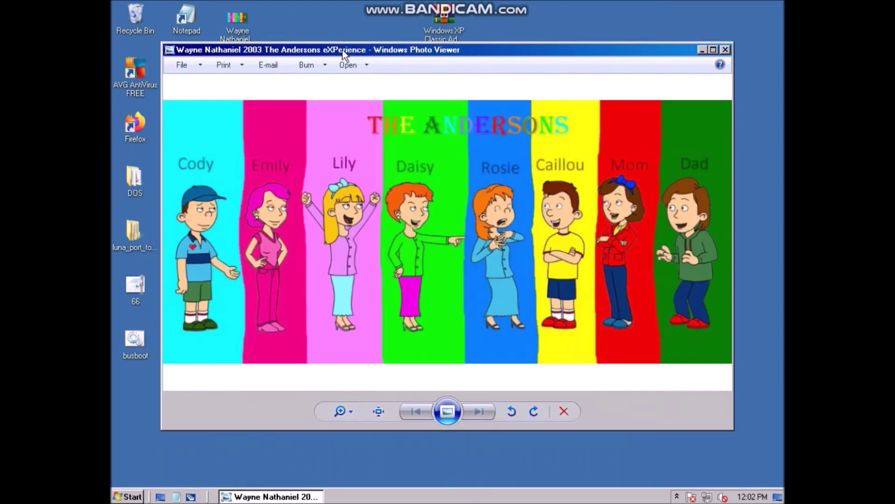
{"action": "left_click", "coordinate": [129, 496]}
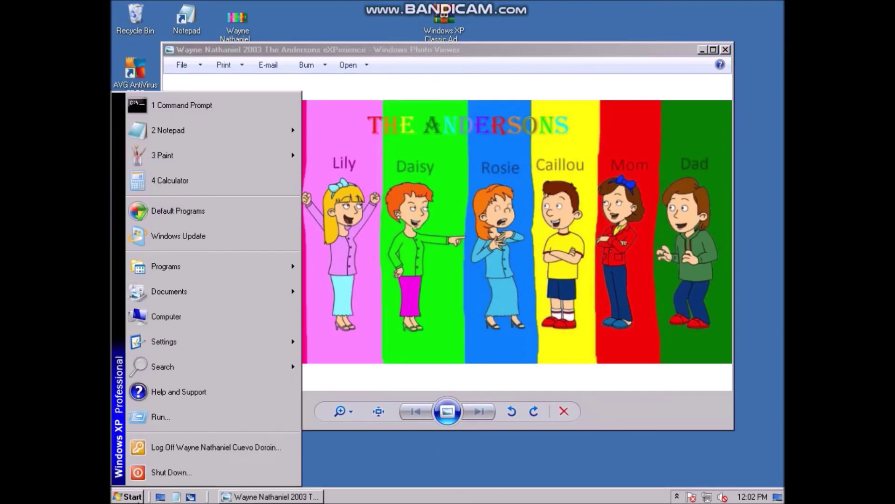
{"action": "mouse_move", "coordinate": [226, 264]}
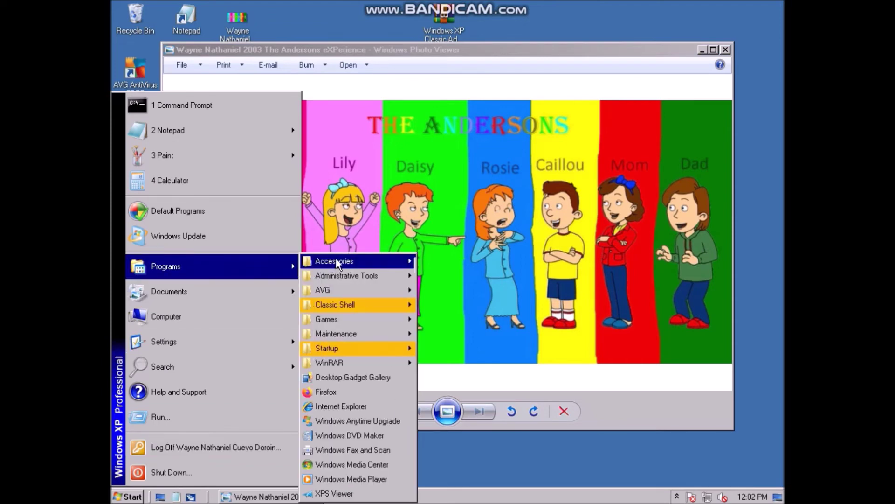
{"action": "mouse_move", "coordinate": [332, 259]}
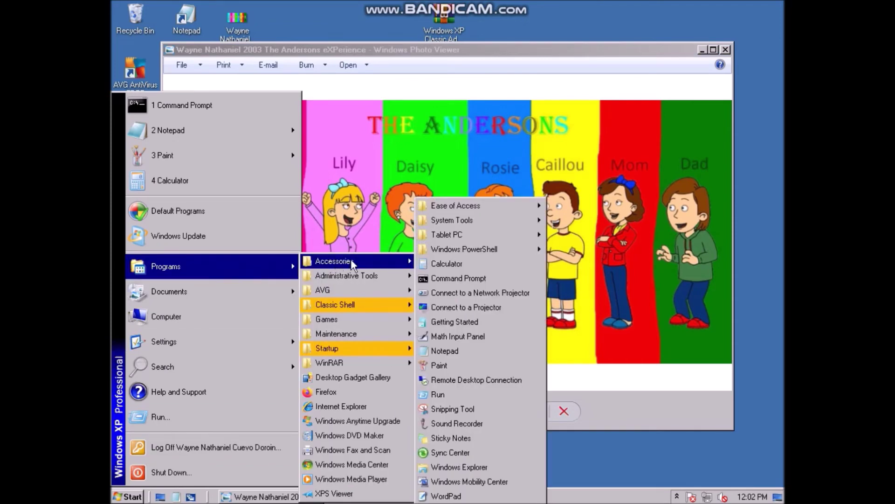
{"action": "left_click", "coordinate": [479, 364]}
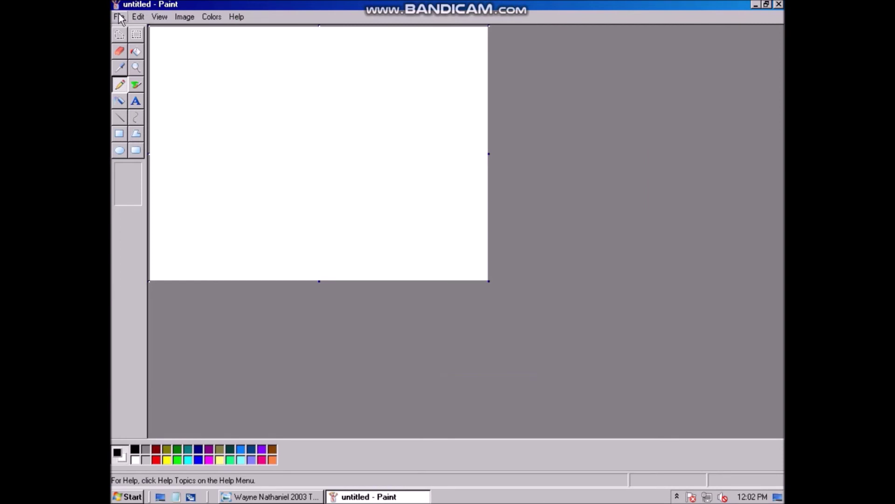
{"action": "left_click", "coordinate": [119, 16]}
{"action": "mouse_move", "coordinate": [150, 23]}
{"action": "mouse_move", "coordinate": [116, 23]}
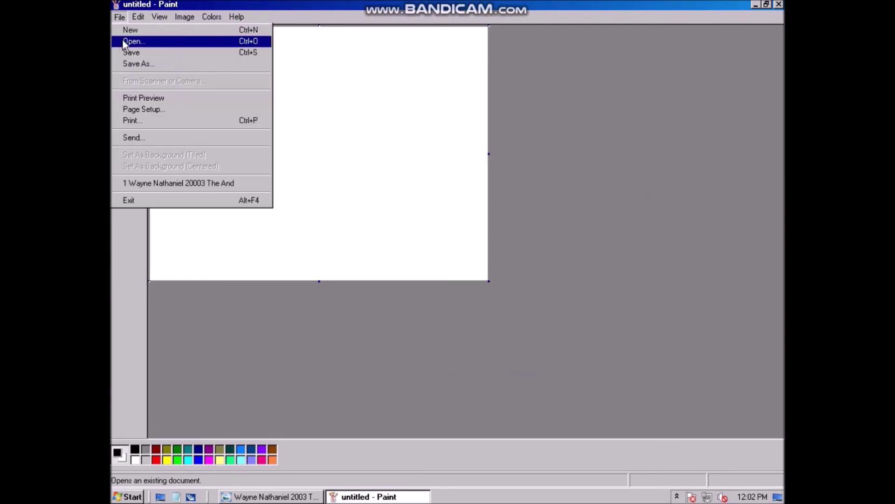
{"action": "left_click", "coordinate": [122, 38]}
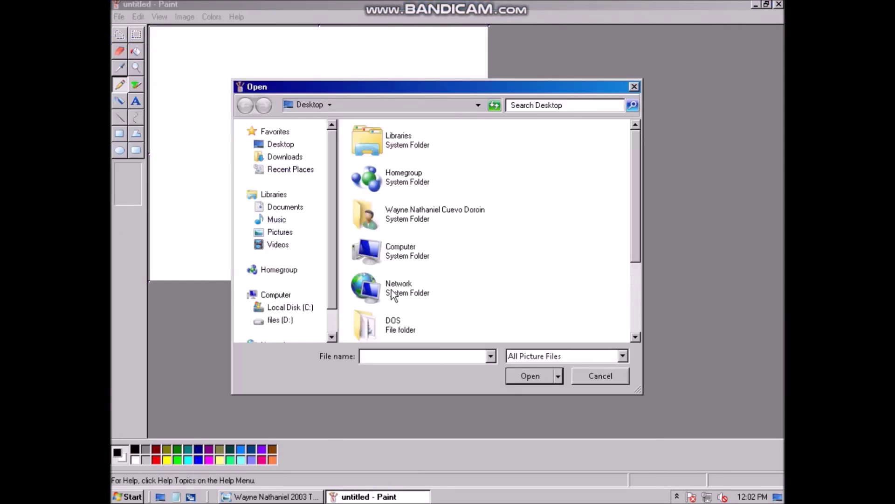
{"action": "left_click", "coordinate": [288, 307]}
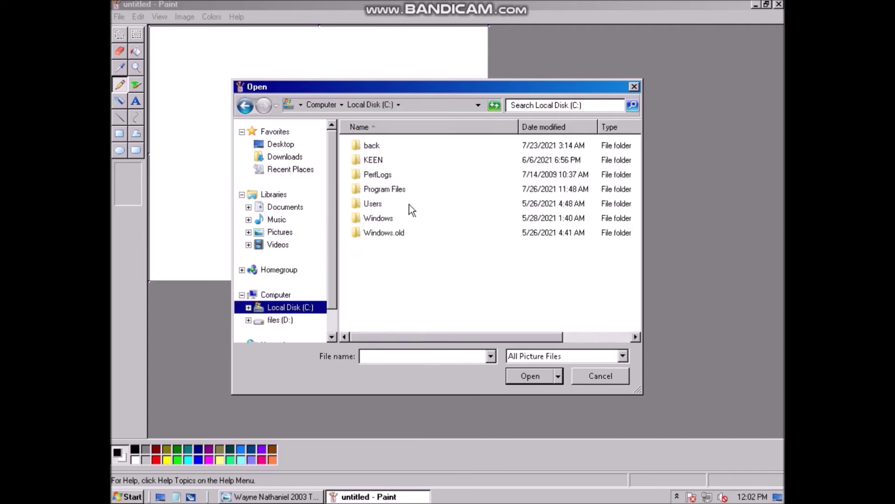
{"action": "left_click", "coordinate": [280, 320]}
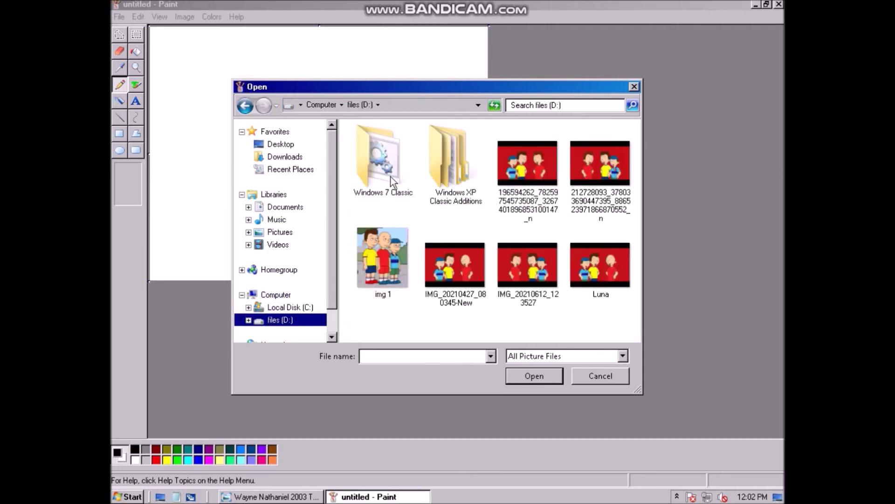
{"action": "double_click", "coordinate": [391, 177]}
{"action": "left_click", "coordinate": [393, 164]}
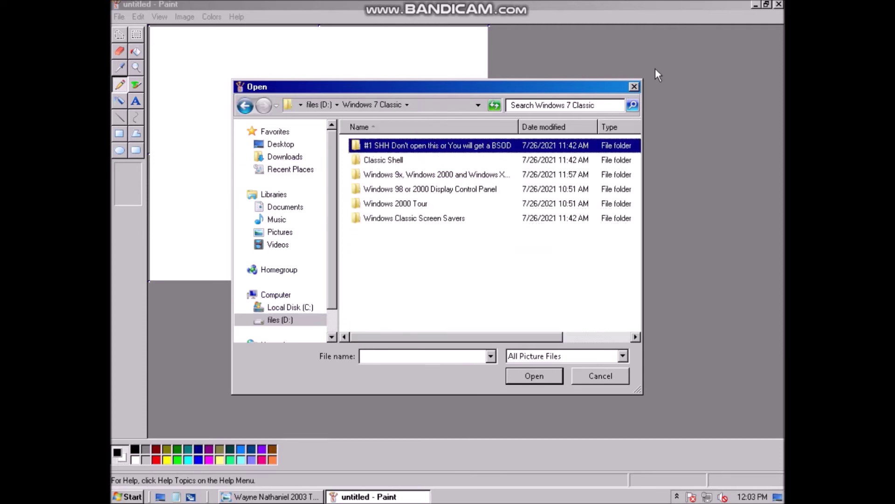
{"action": "left_click", "coordinate": [634, 87]}
{"action": "right_click", "coordinate": [556, 5]}
{"action": "left_click", "coordinate": [587, 73]}
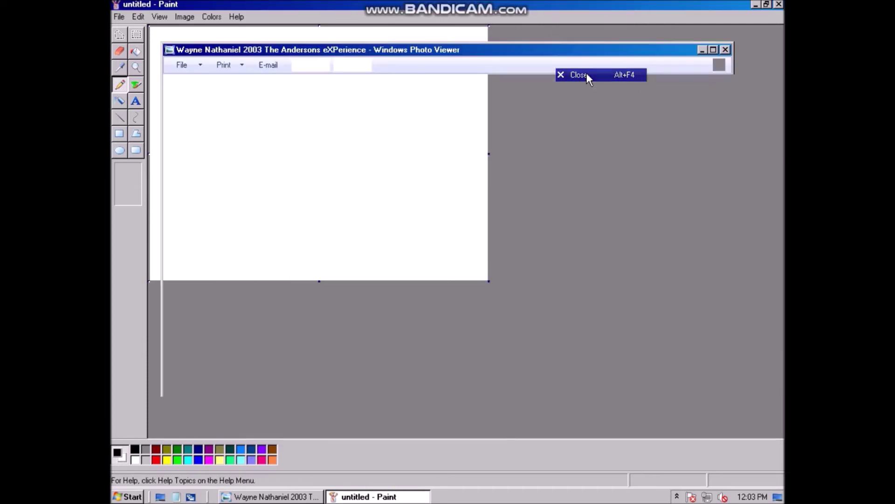
{"action": "mouse_move", "coordinate": [602, 43]}
{"action": "left_mouse_down"}
{"action": "mouse_move", "coordinate": [614, 102]}
{"action": "mouse_move", "coordinate": [623, 53]}
{"action": "mouse_move", "coordinate": [615, 48]}
{"action": "left_mouse_up"}
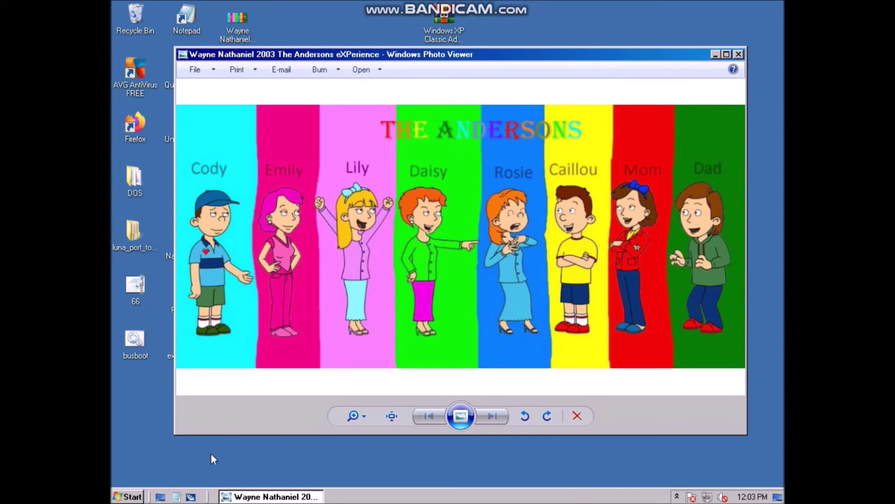
Step: Open a file search, try the Kind filter, close it, then close The Andersons picture
{"action": "left_click", "coordinate": [132, 496]}
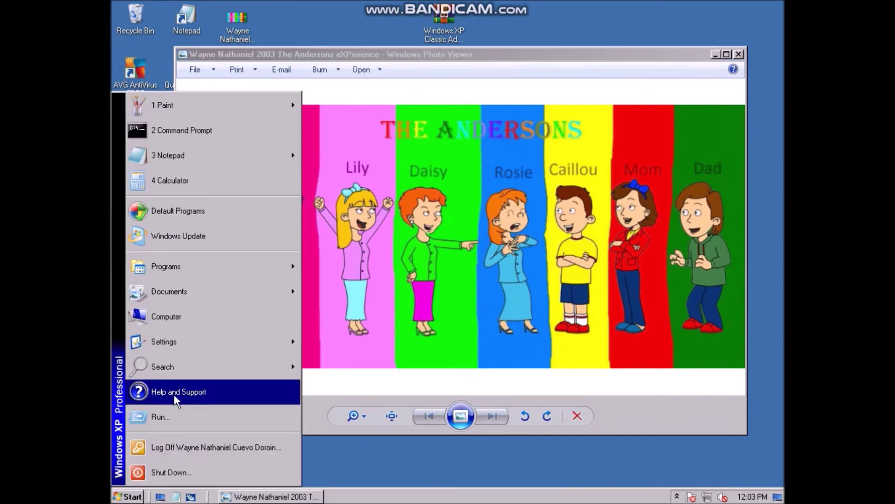
{"action": "mouse_move", "coordinate": [182, 368]}
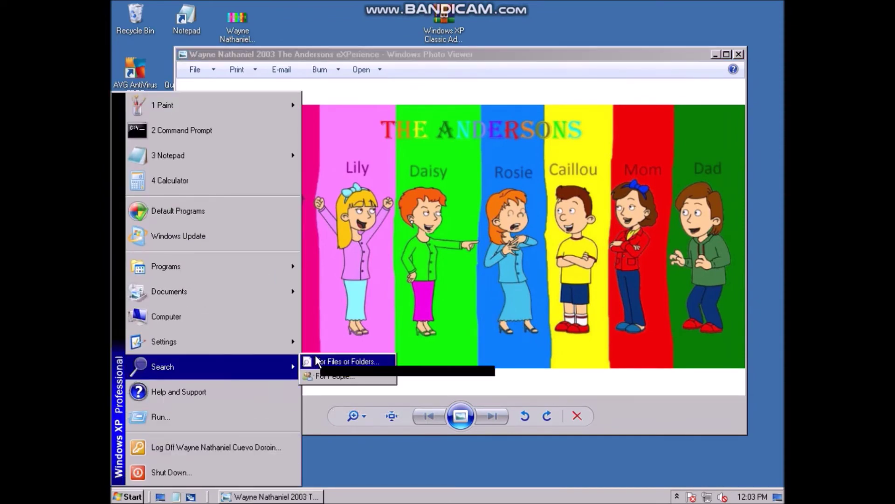
{"action": "left_click", "coordinate": [318, 359]}
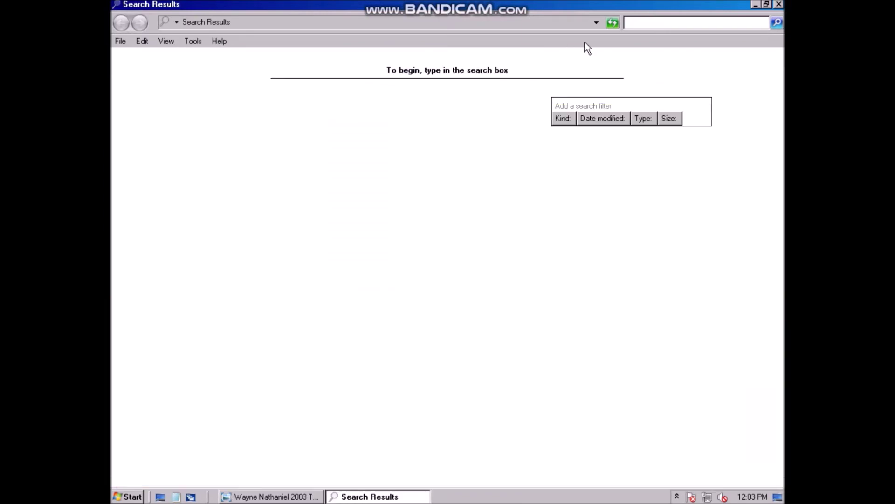
{"action": "left_click", "coordinate": [565, 118]}
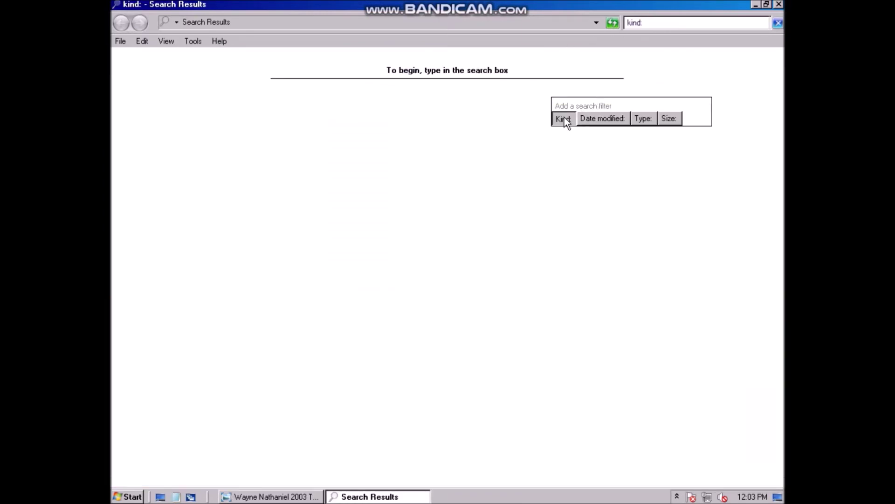
{"action": "scroll", "coordinate": [730, 65], "scroll_direction": "down", "scroll_amount": 4}
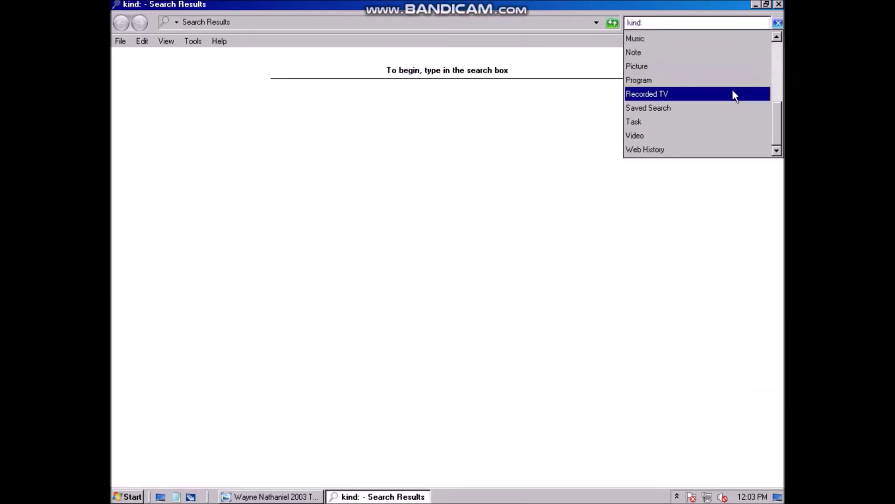
{"action": "left_click", "coordinate": [779, 4]}
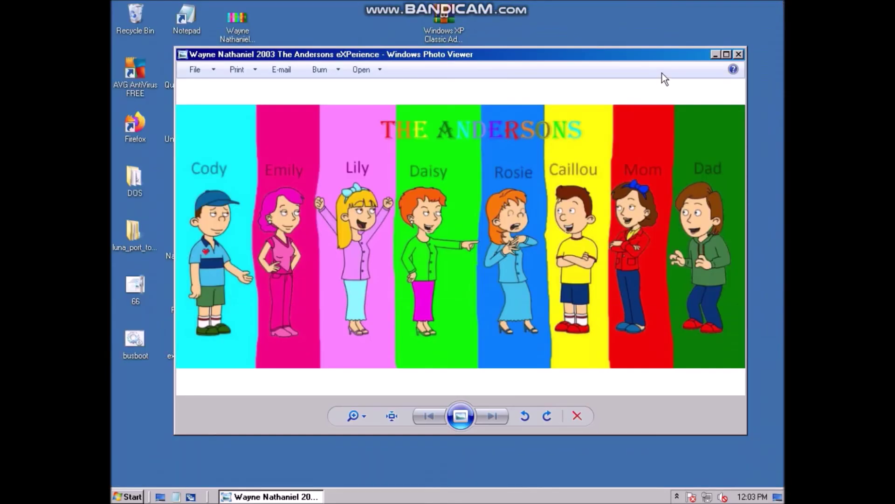
{"action": "left_click", "coordinate": [714, 51]}
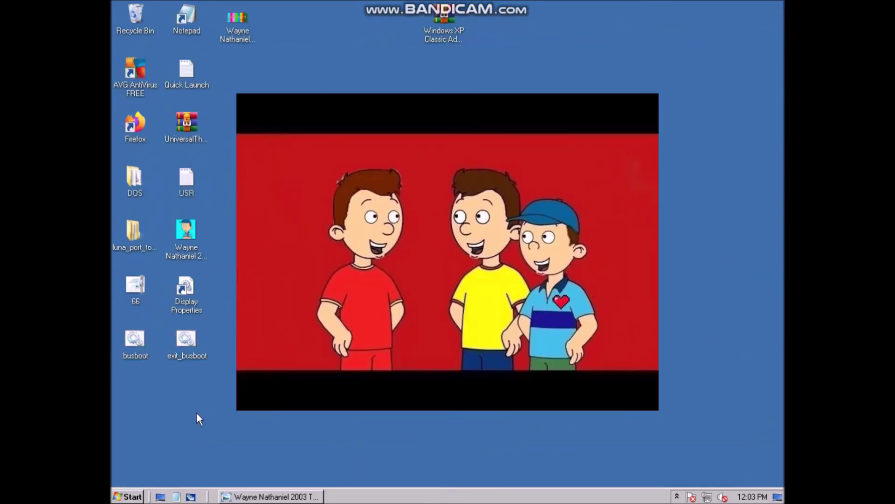
{"action": "left_click", "coordinate": [128, 496]}
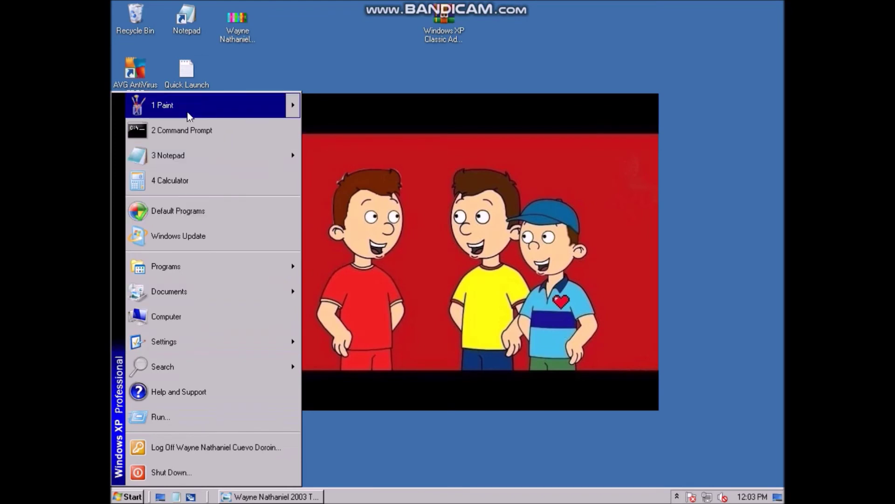
Step: Open Command Prompt, run edit, and exit the MS-DOS Editor
{"action": "left_click", "coordinate": [188, 128]}
{"action": "type", "text": "edit"}
{"action": "key", "text": "Return"}
{"action": "key", "text": "alt"}
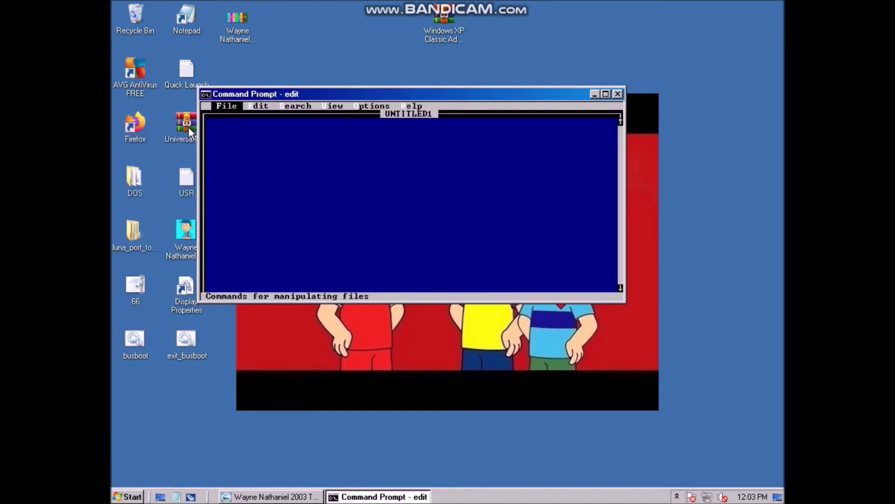
{"action": "key", "text": "Return"}
{"action": "key", "text": "Up"}
{"action": "key", "text": "Return"}
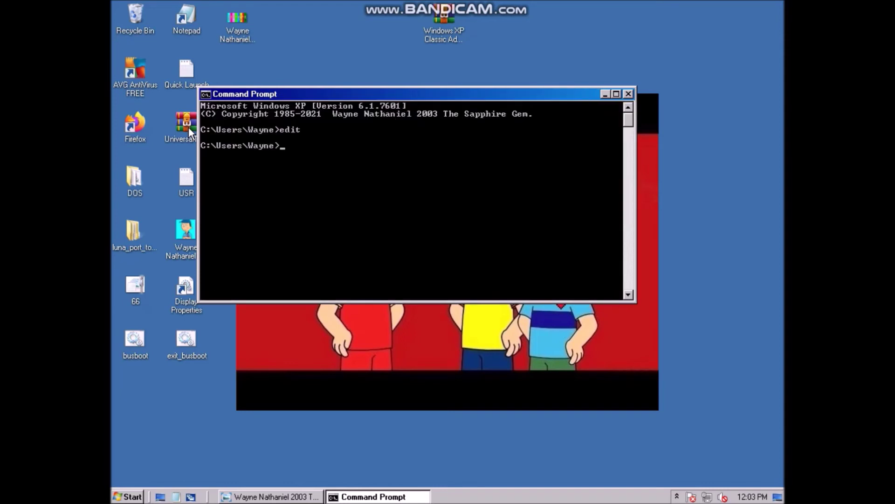
Step: Run explorer from the prompt and close the Libraries window it opens
{"action": "type", "text": "explorer"}
{"action": "key", "text": "Return"}
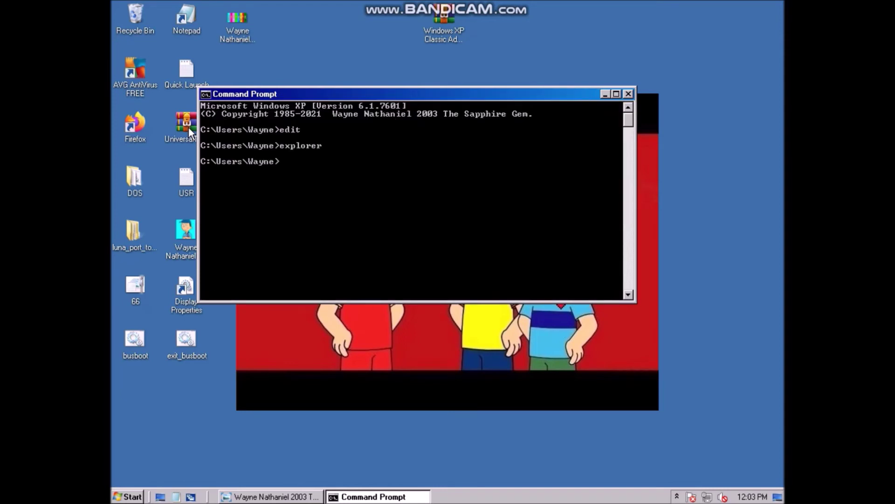
{"action": "right_click", "coordinate": [236, 4]}
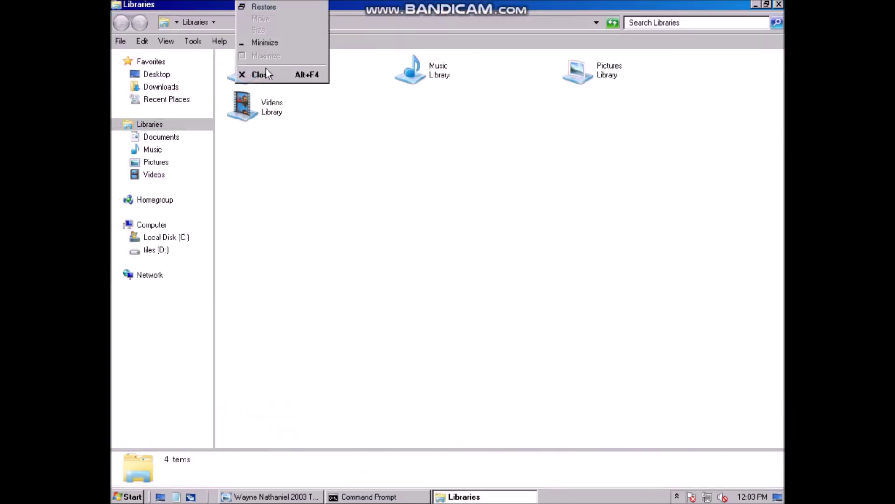
{"action": "left_click", "coordinate": [266, 75]}
Step: Run magnify twice, then the append command
{"action": "type", "text": "magnify"}
{"action": "key", "text": "Return"}
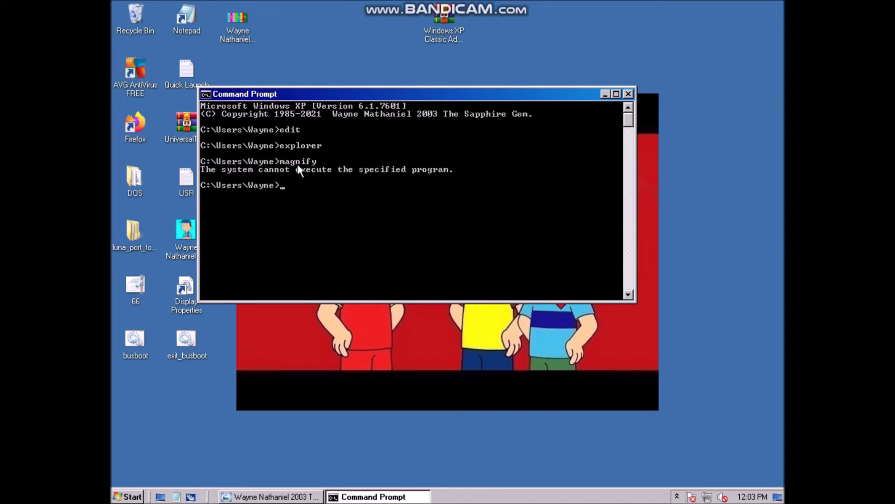
{"action": "key", "text": "Return"}
{"action": "key", "text": "Up"}
{"action": "key", "text": "Return"}
{"action": "type", "text": "append"}
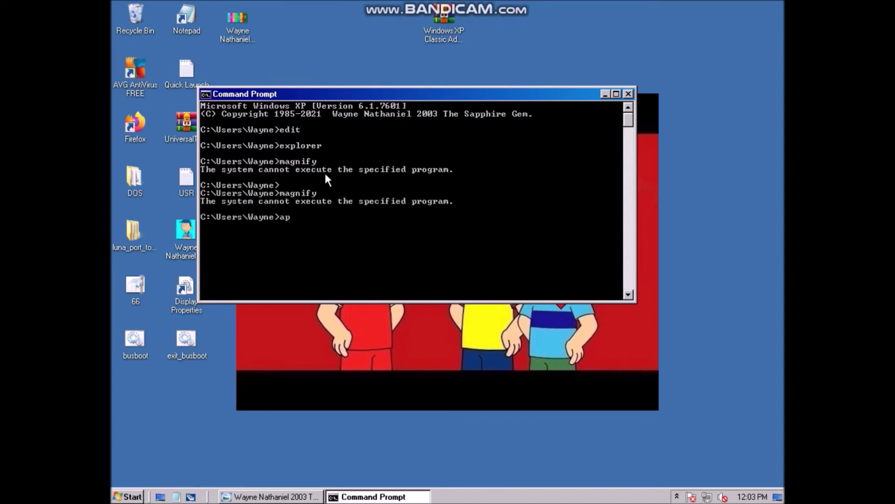
{"action": "key", "text": "Return"}
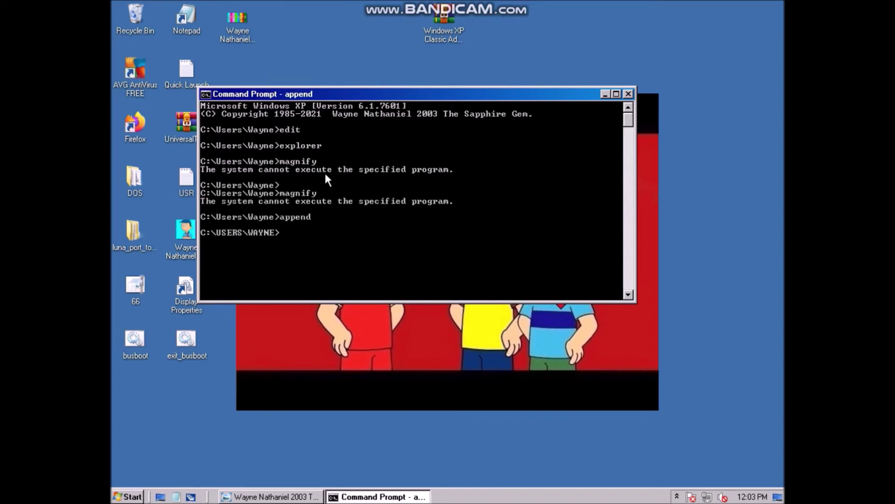
Step: Close the console and reopen Command Prompt as administrator
{"action": "right_click", "coordinate": [344, 98]}
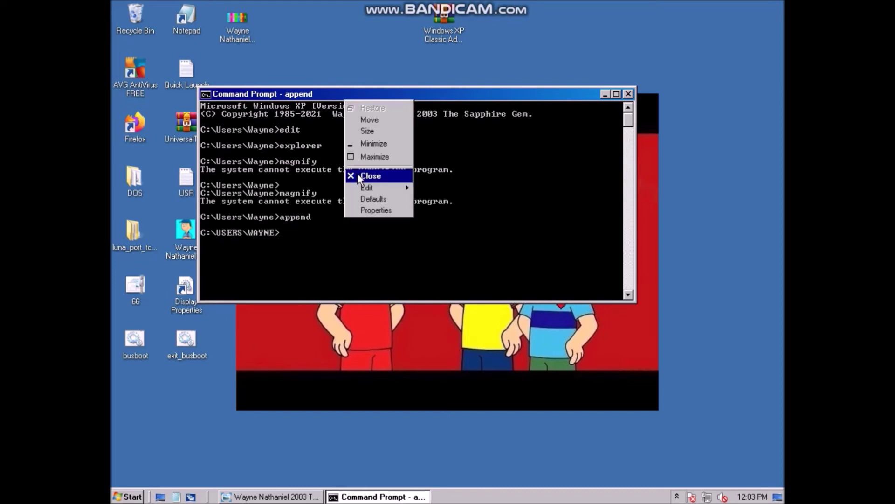
{"action": "left_click", "coordinate": [371, 176]}
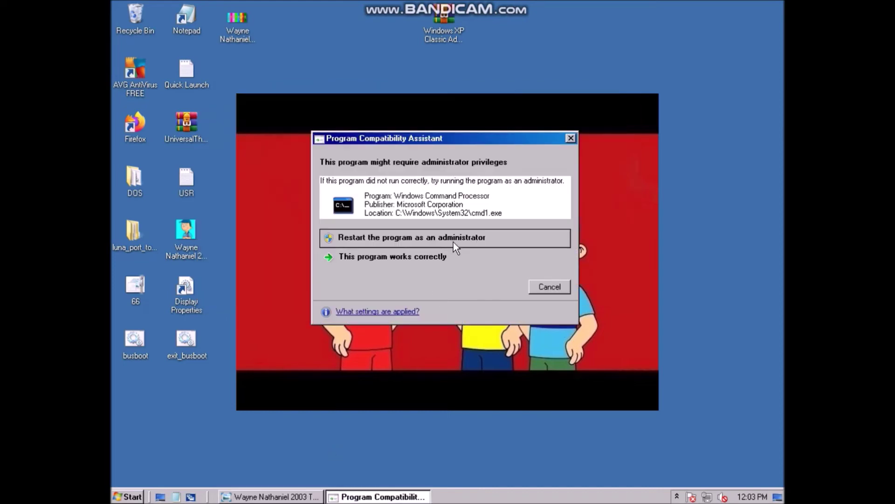
{"action": "left_click", "coordinate": [454, 241]}
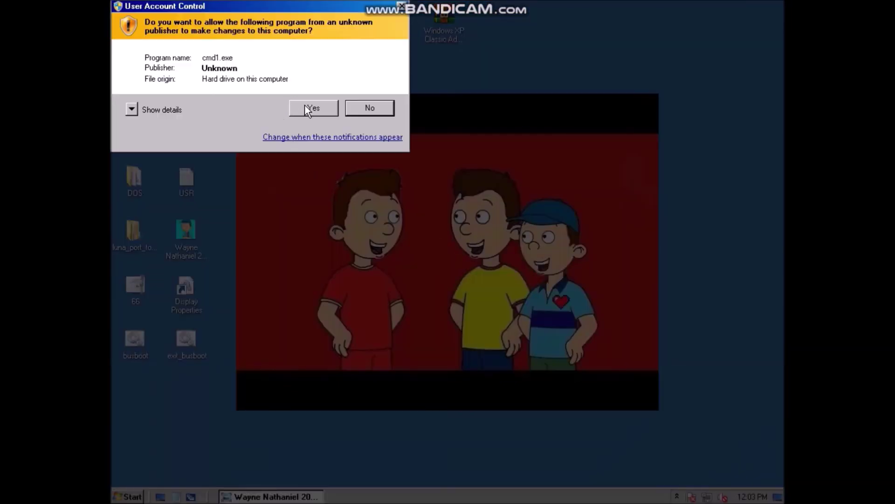
{"action": "left_click", "coordinate": [305, 106]}
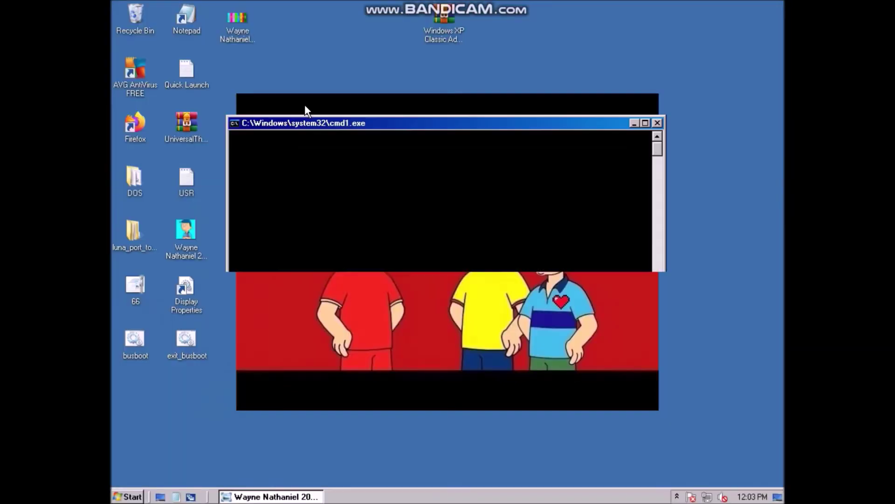
Step: Run magnify as administrator, then close Magnifier and the console
{"action": "type", "text": "magnify"}
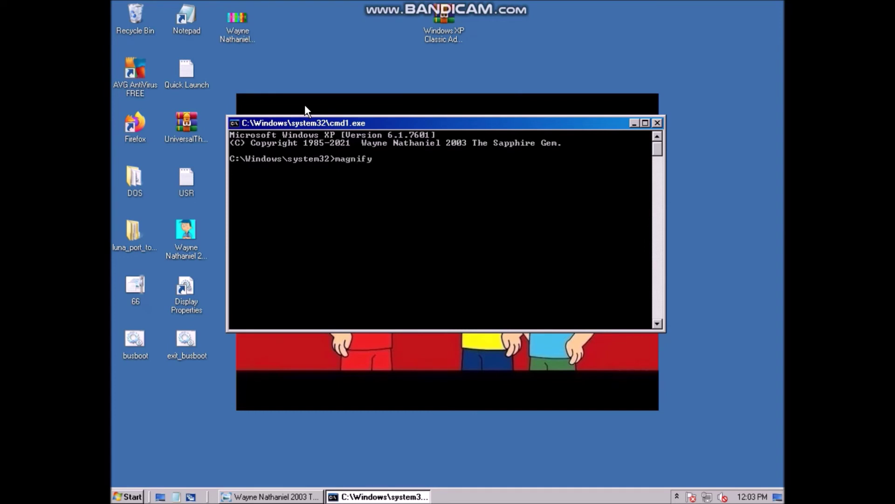
{"action": "key", "text": "Return"}
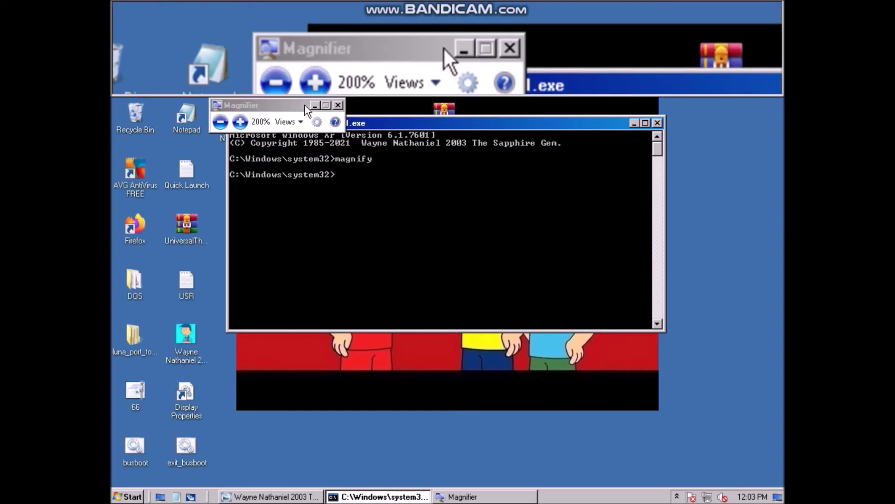
{"action": "left_click", "coordinate": [338, 105]}
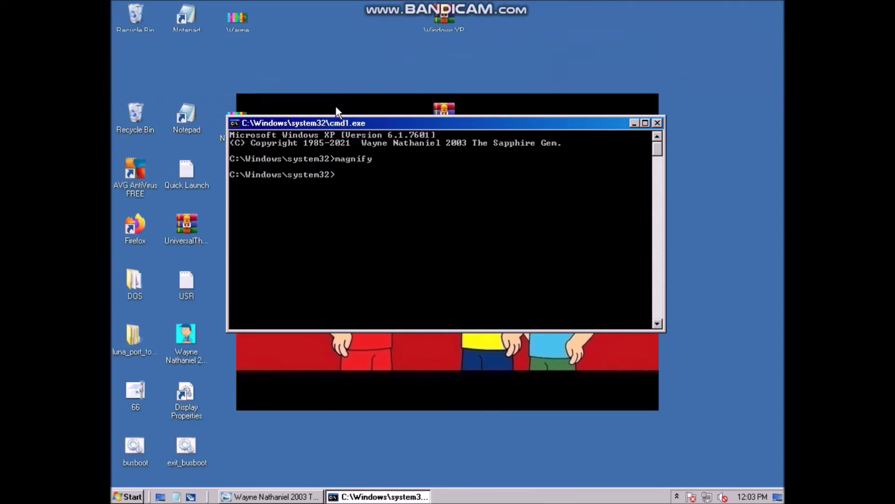
{"action": "right_click", "coordinate": [347, 120]}
{"action": "left_click", "coordinate": [374, 194]}
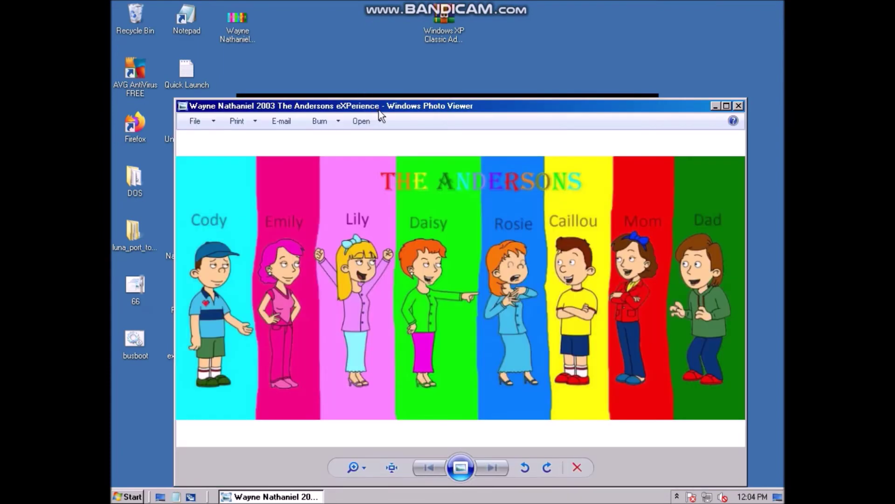
Step: Move The Andersons Photo Viewer window up and left, then minimize it to the taskbar
{"action": "left_click_drag", "start_coordinate": [378, 110], "coordinate": [367, 88]}
{"action": "right_click", "coordinate": [367, 88]}
{"action": "left_click", "coordinate": [327, 81]}
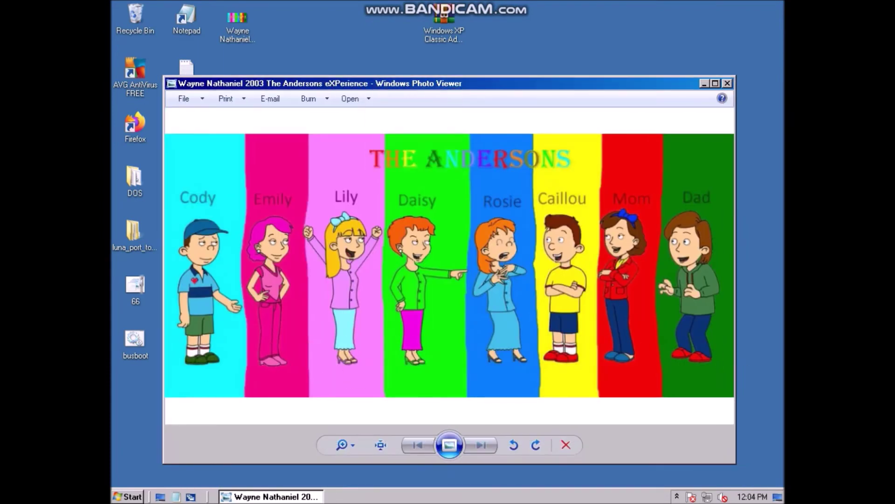
{"action": "left_click", "coordinate": [131, 487]}
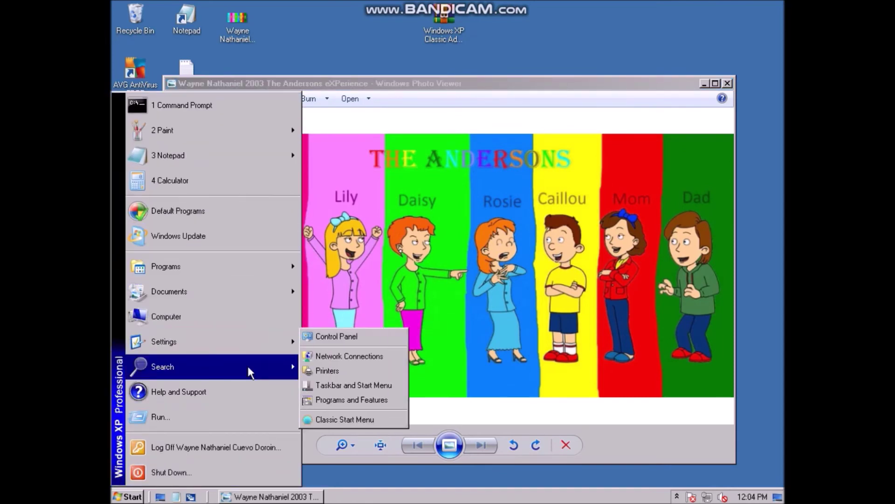
{"action": "left_click", "coordinate": [704, 84]}
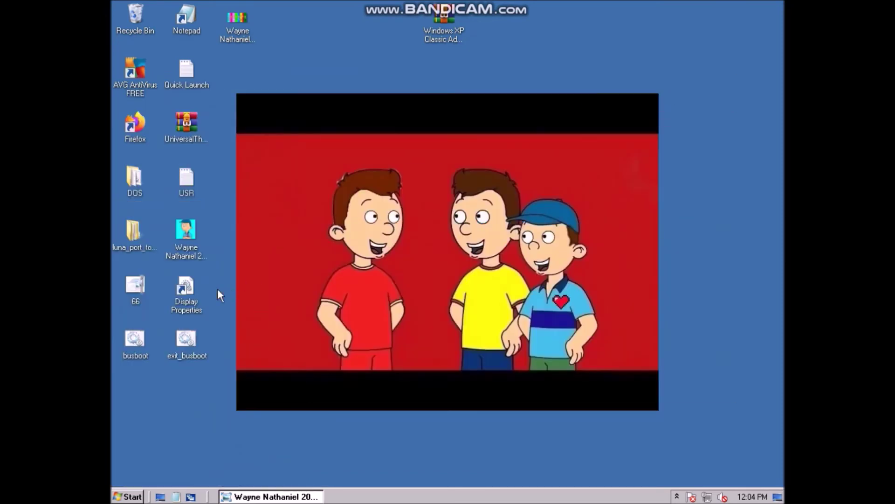
Step: Launch the Display Properties shortcut and browse to C:\Windows\System32 for the missing deskn.cpl
{"action": "double_click", "coordinate": [187, 292]}
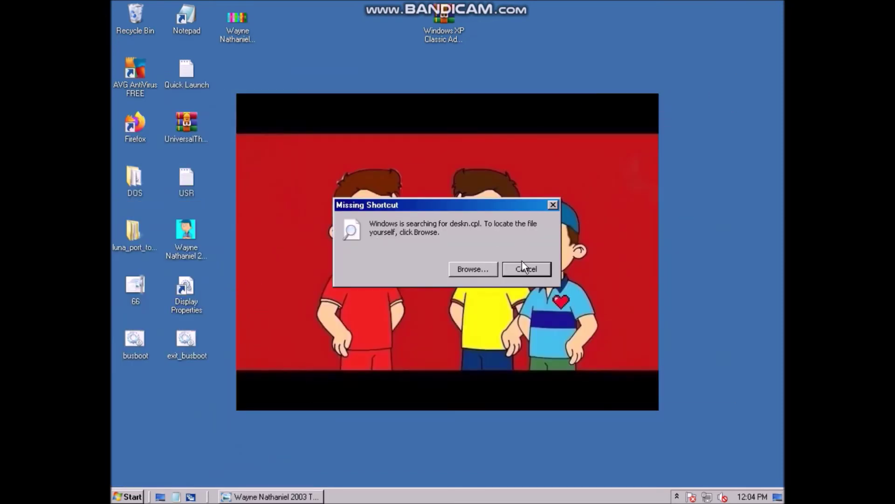
{"action": "left_click", "coordinate": [495, 269]}
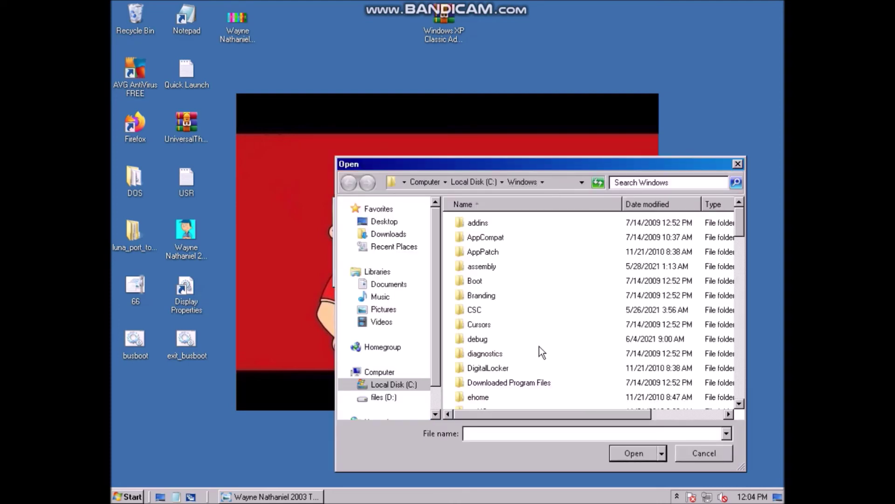
{"action": "left_click", "coordinate": [554, 184]}
{"action": "left_click", "coordinate": [555, 183]}
{"action": "type", "text": "\\Windows"}
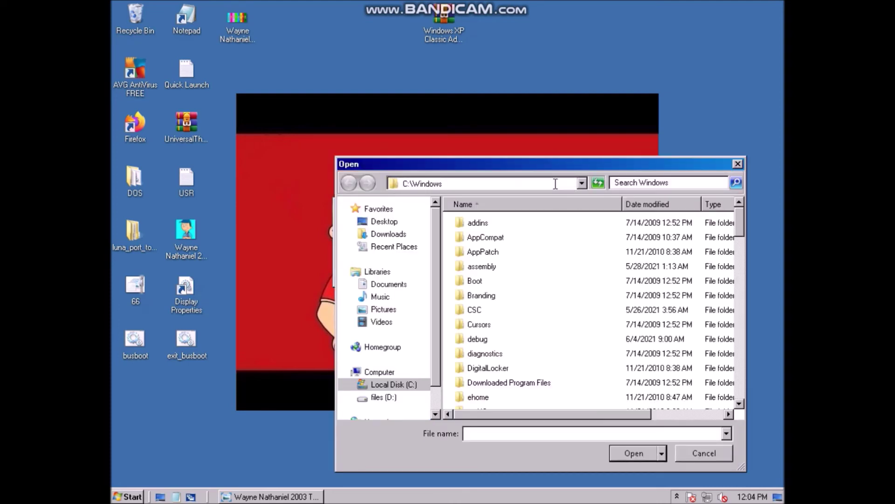
{"action": "type", "text": "System42"}
{"action": "key", "text": "BackSpace"}
{"action": "key", "text": "BackSpace"}
{"action": "type", "text": "32\\d"}
{"action": "key", "text": "BackSpace"}
{"action": "type", "text": "NT"}
{"action": "key", "text": "BackSpace"}
{"action": "key", "text": "BackSpace"}
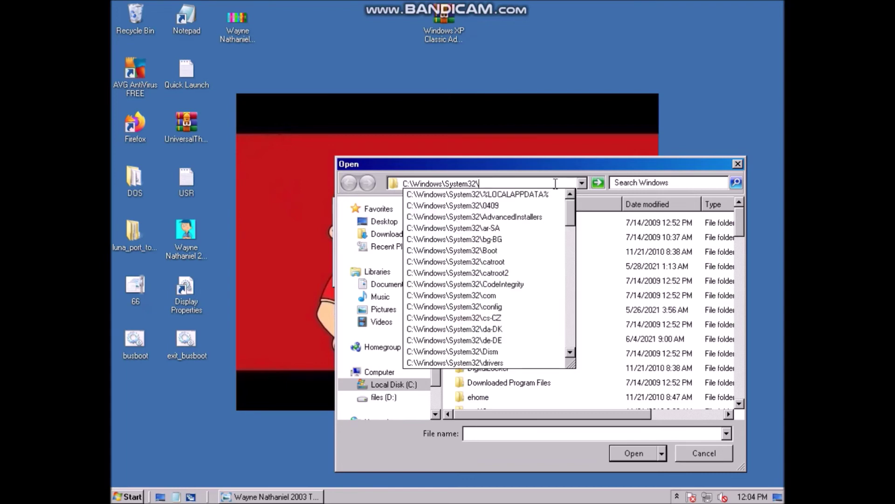
{"action": "key", "text": "Return"}
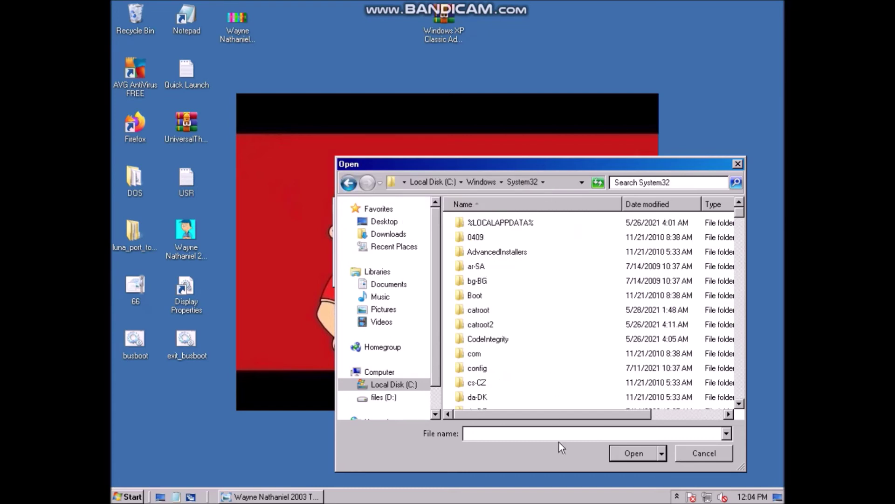
Step: Open NT5_desk.cpl, allow it through UAC, then close the classic Display Properties
{"action": "type", "text": "NT"}
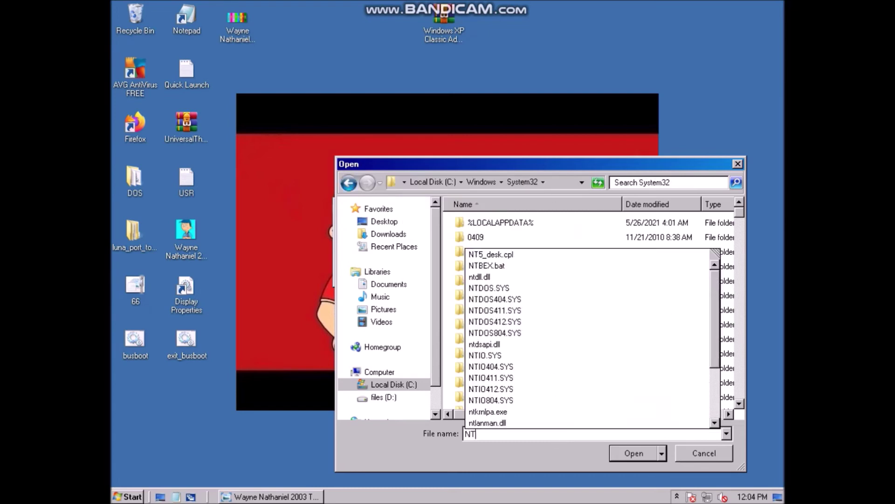
{"action": "key", "text": "Down"}
{"action": "key", "text": "Return"}
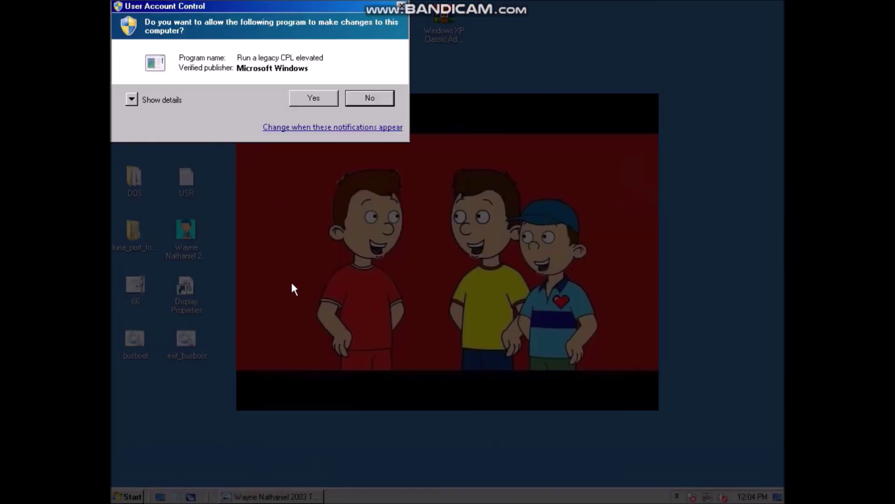
{"action": "left_click", "coordinate": [329, 99]}
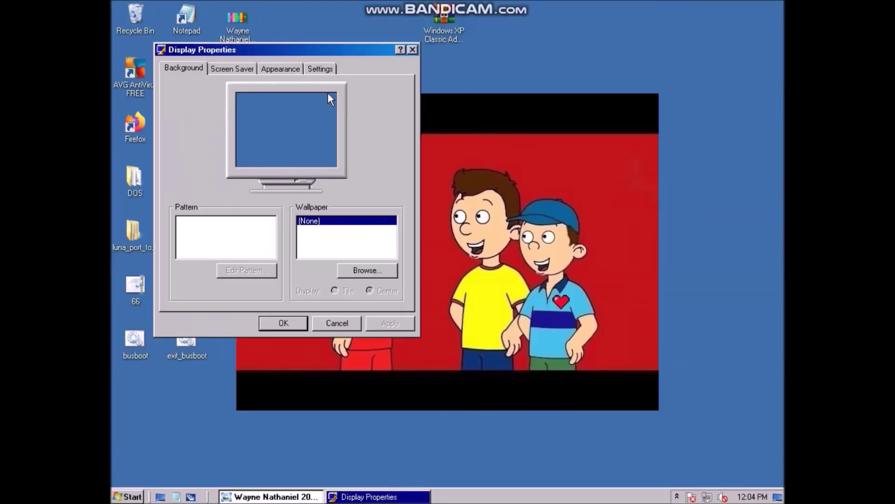
{"action": "left_click", "coordinate": [412, 49]}
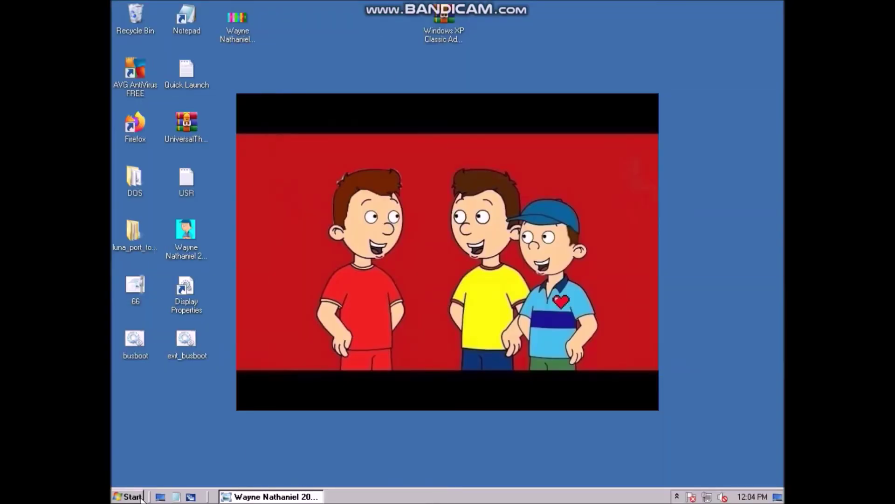
{"action": "left_click", "coordinate": [141, 497]}
{"action": "mouse_move", "coordinate": [218, 336]}
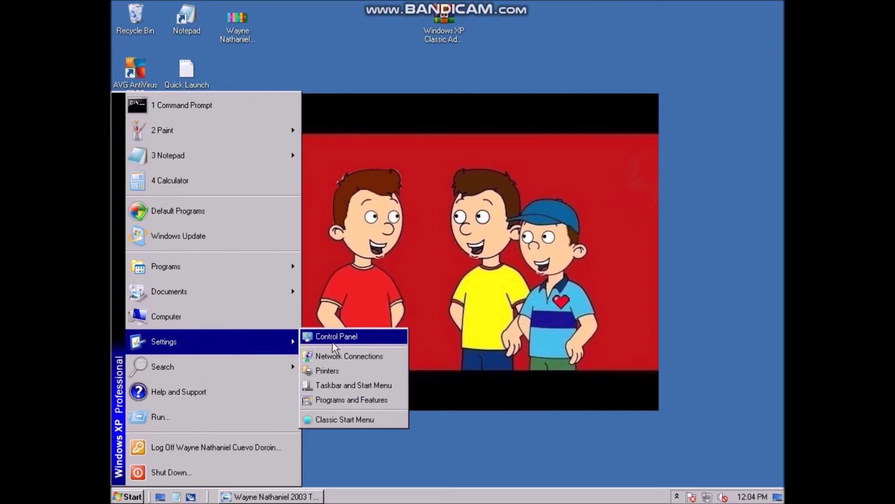
{"action": "left_click", "coordinate": [332, 343]}
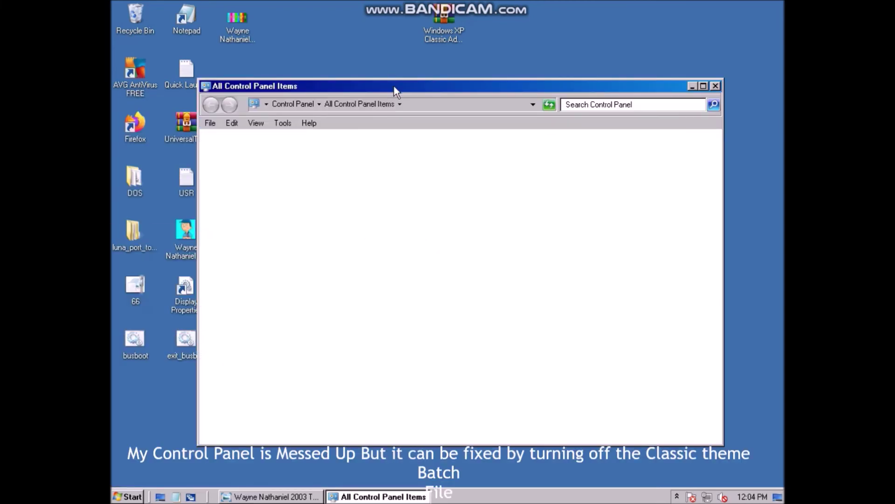
{"action": "left_click_drag", "start_coordinate": [394, 85], "coordinate": [391, 74]}
{"action": "double_click", "coordinate": [391, 75]}
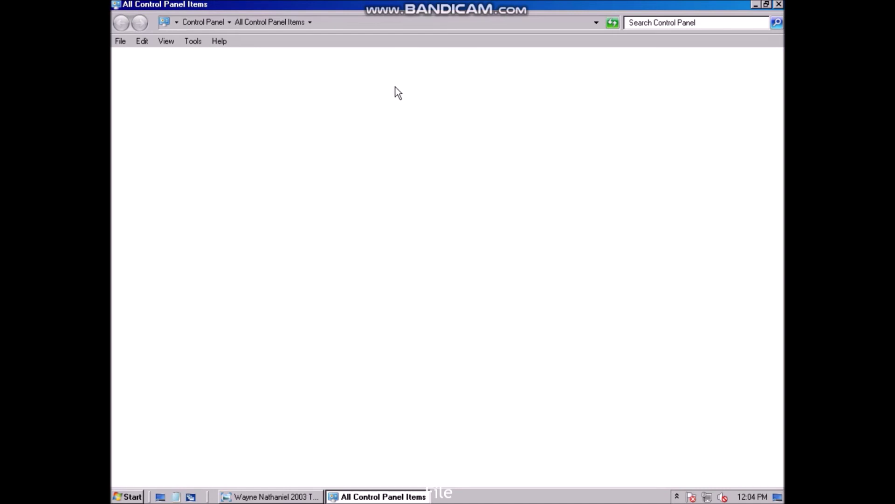
{"action": "double_click", "coordinate": [382, 2]}
{"action": "right_click", "coordinate": [411, 71]}
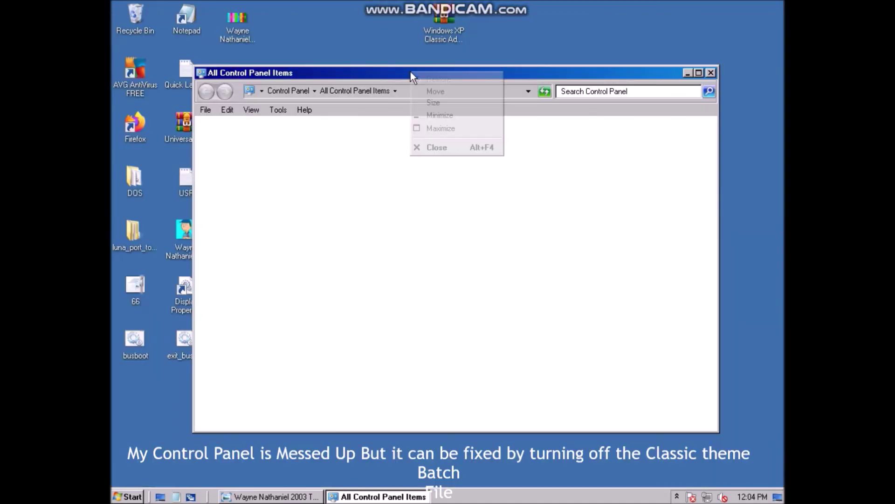
{"action": "left_click", "coordinate": [443, 148]}
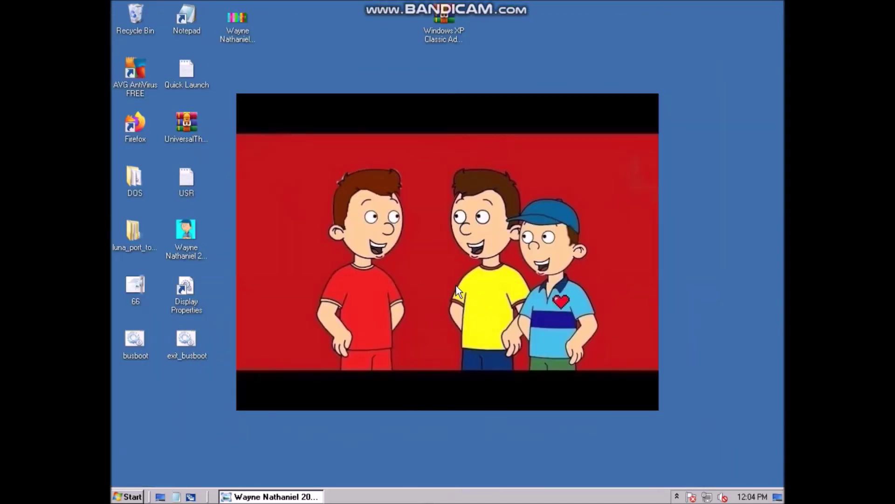
Step: Log off through Ctrl+Alt+Del, then sign back in with the account password
{"action": "key", "text": "ctrl+alt+Delete"}
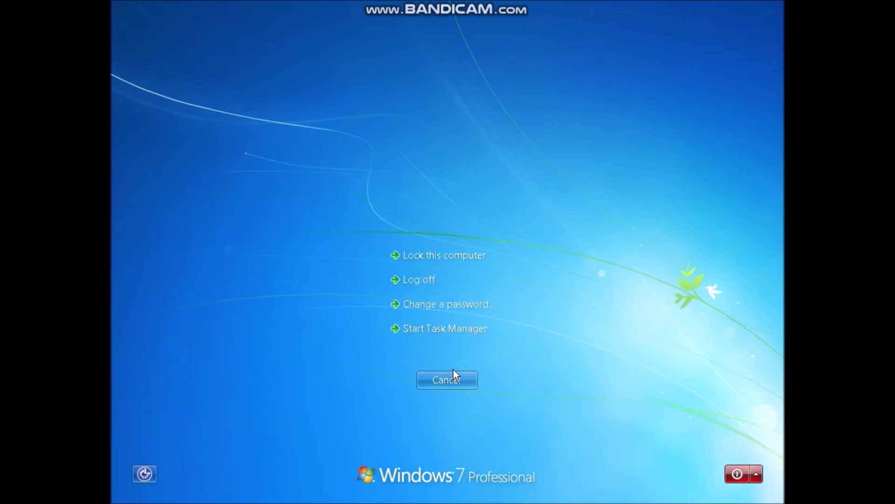
{"action": "left_click", "coordinate": [429, 285]}
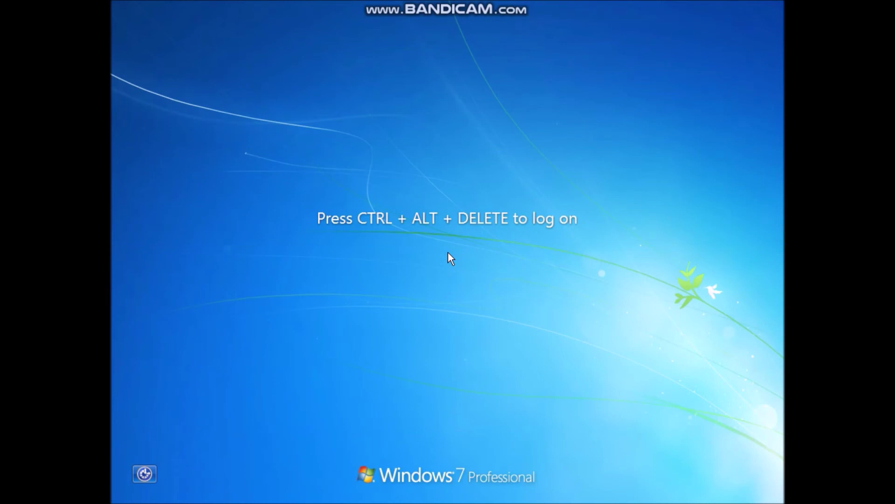
{"action": "key", "text": "ctrl+alt+Delete"}
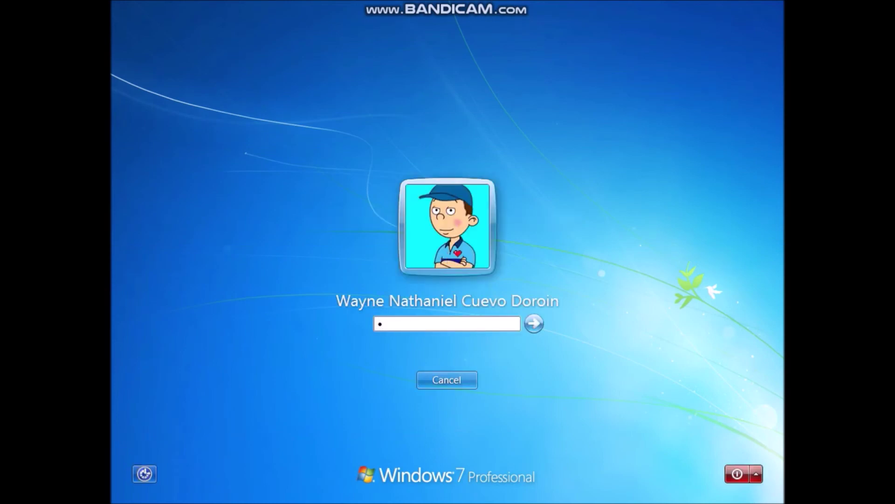
{"action": "key", "text": "BackSpace"}
{"action": "key", "text": "Return"}
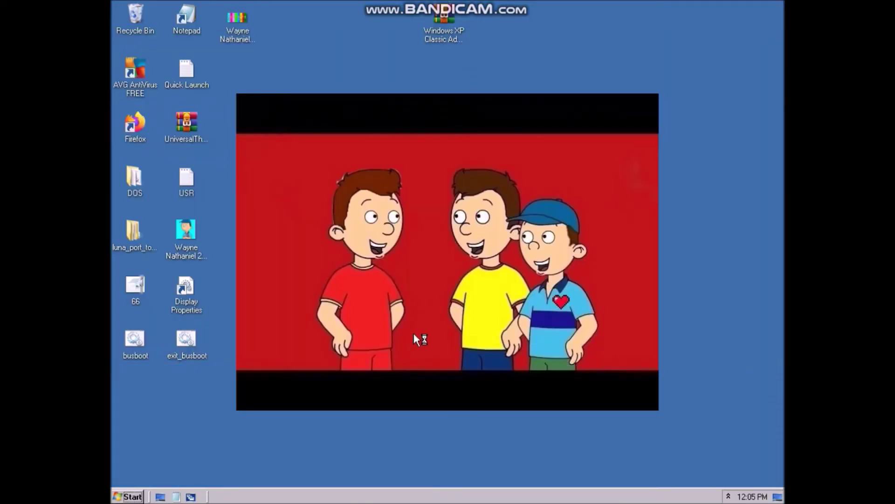
{"action": "left_click", "coordinate": [131, 497]}
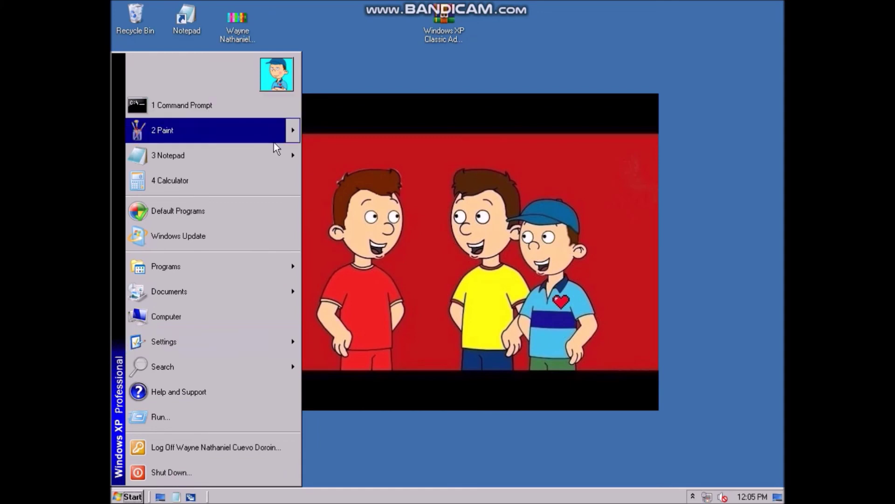
{"action": "mouse_move", "coordinate": [298, 341]}
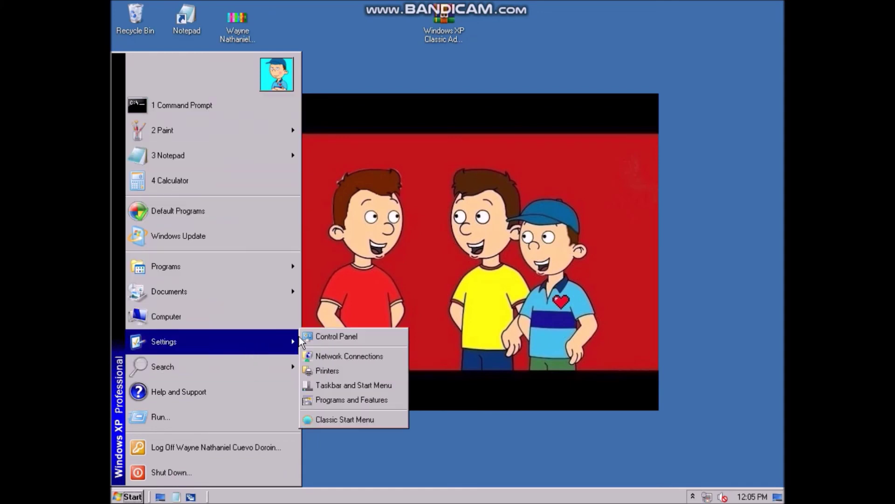
{"action": "left_click", "coordinate": [365, 336]}
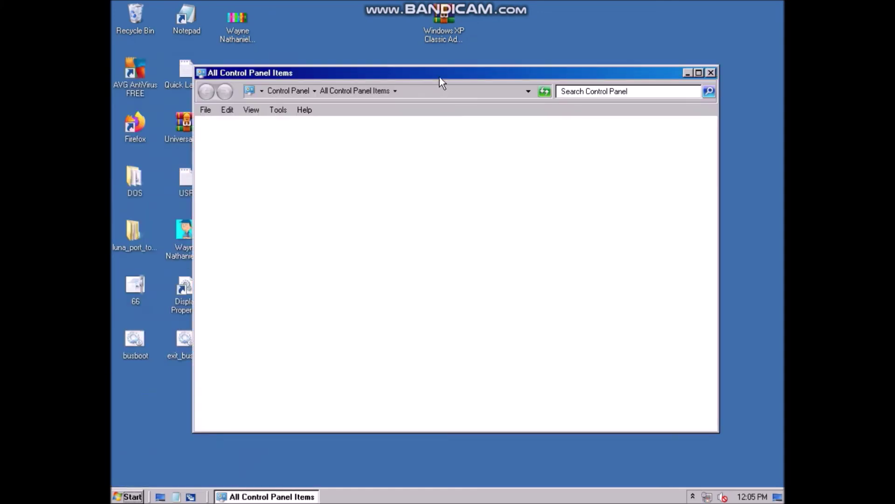
{"action": "double_click", "coordinate": [438, 72]}
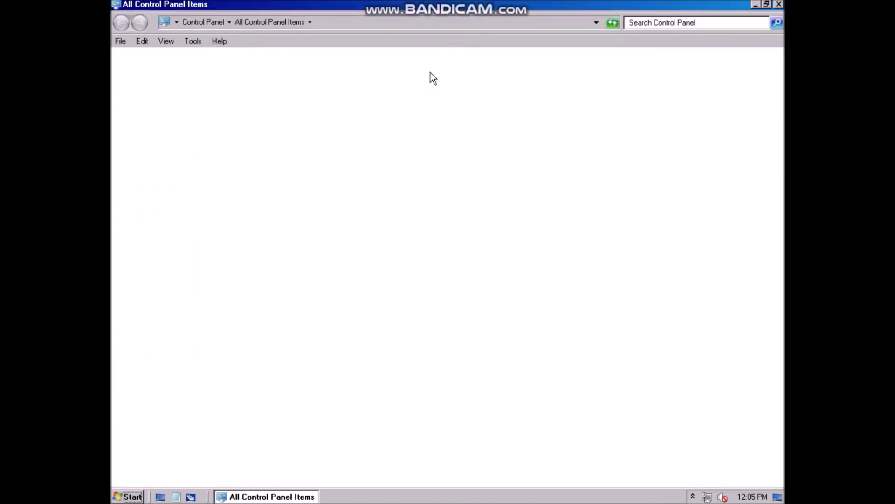
{"action": "left_click", "coordinate": [220, 42]}
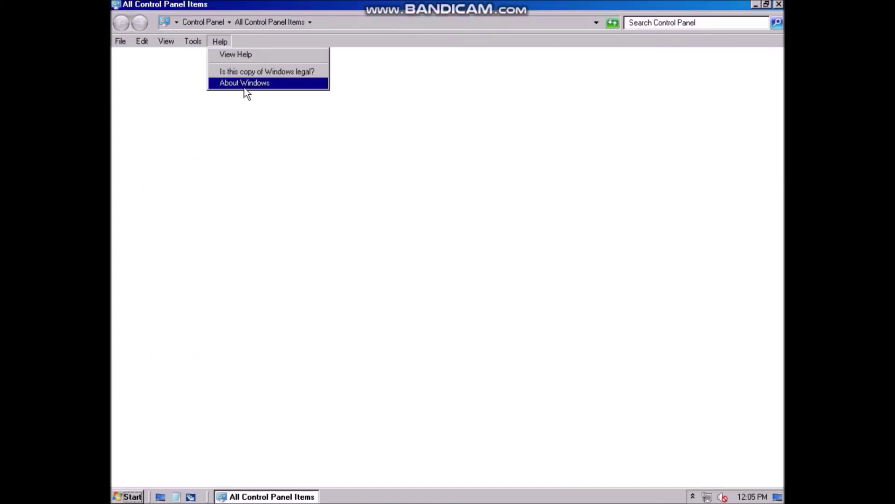
{"action": "left_click", "coordinate": [247, 84]}
{"action": "left_click", "coordinate": [392, 282]}
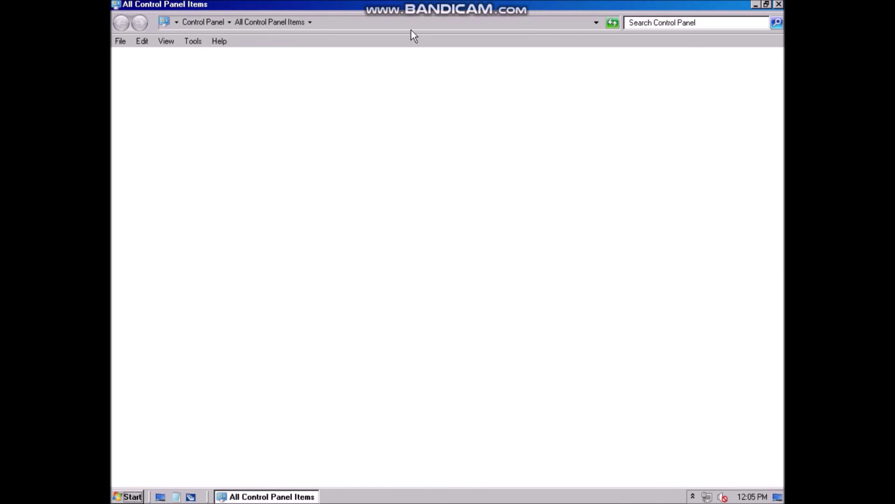
{"action": "right_click", "coordinate": [413, 3]}
{"action": "left_click", "coordinate": [462, 76]}
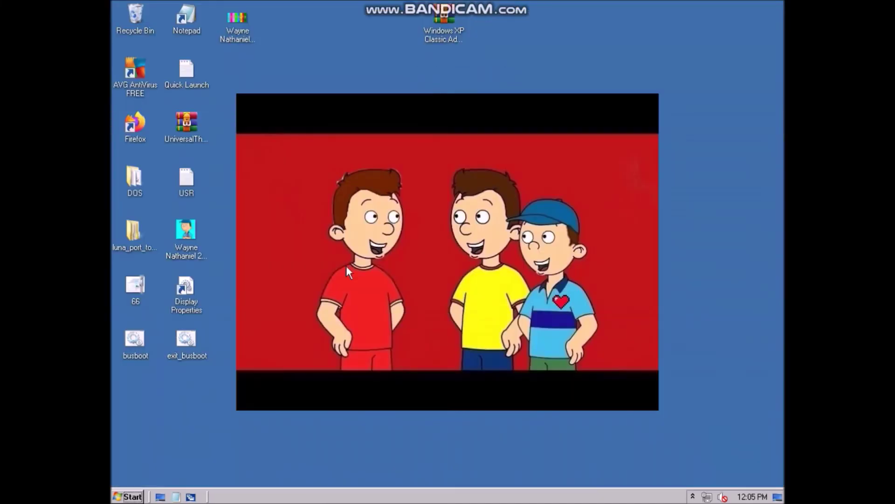
Step: Open the Windows 7 Classic folder on files (D:) from Computer
{"action": "left_click", "coordinate": [145, 497]}
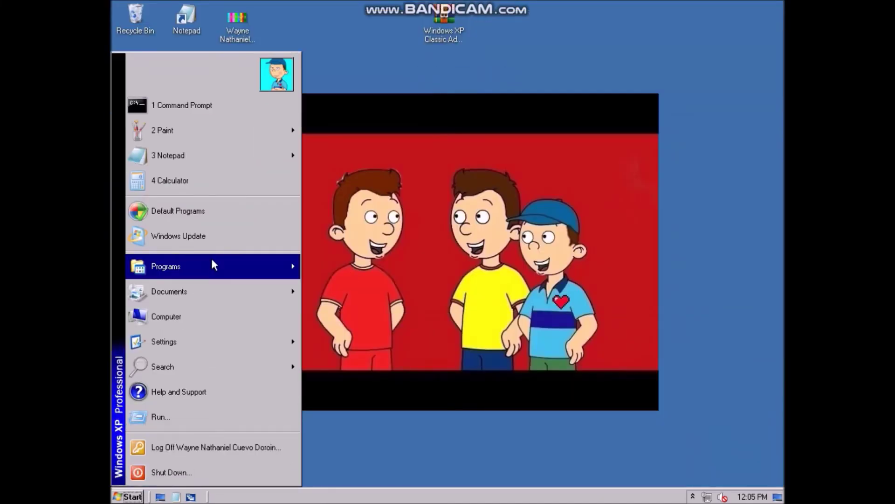
{"action": "left_click", "coordinate": [228, 313]}
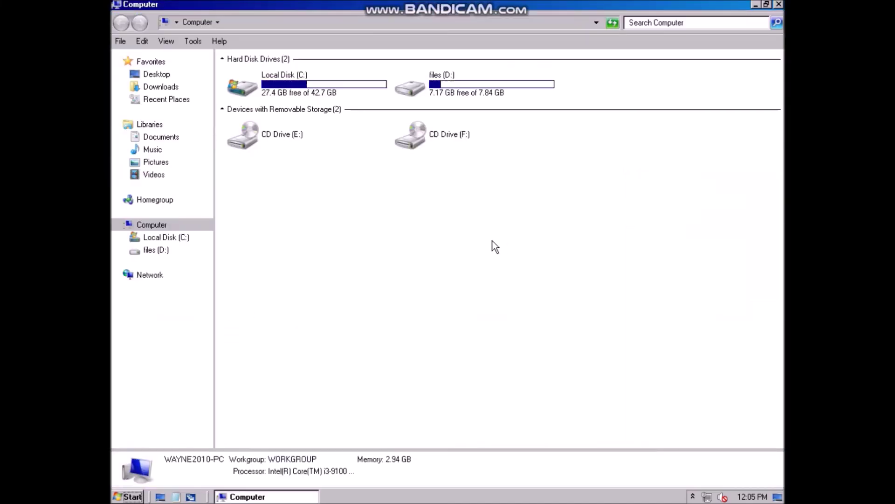
{"action": "left_click", "coordinate": [467, 76]}
{"action": "double_click", "coordinate": [466, 75]}
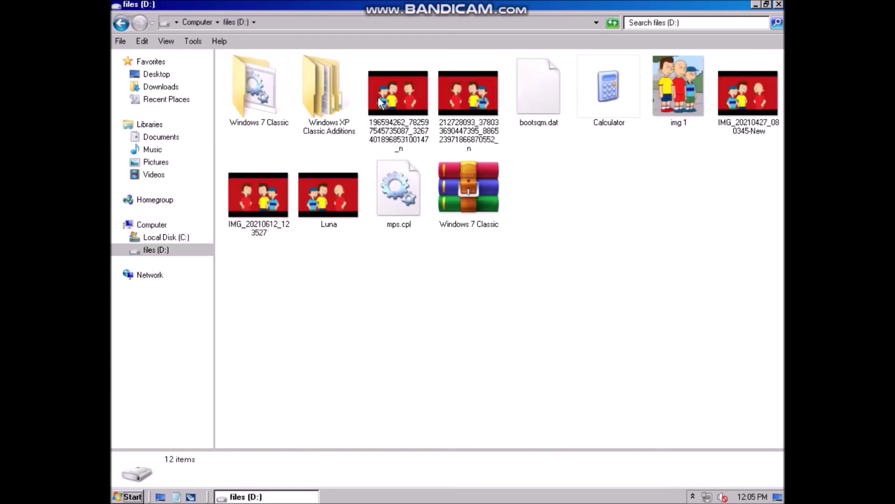
{"action": "double_click", "coordinate": [257, 94]}
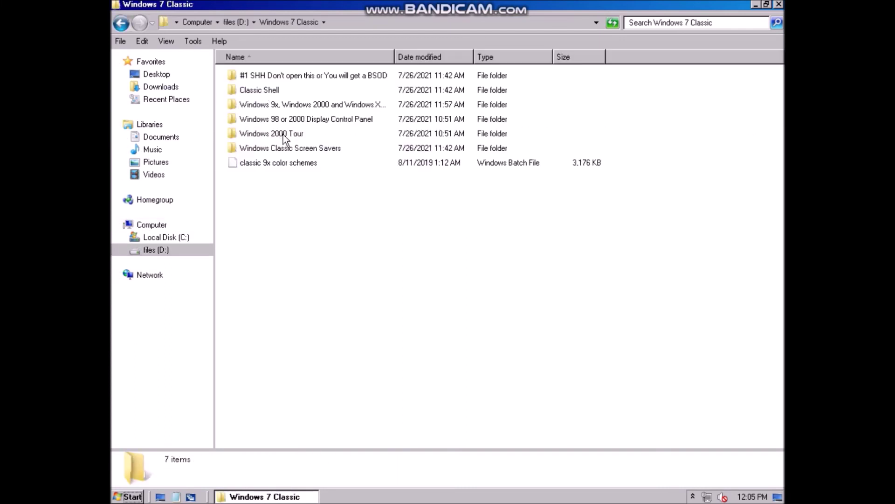
Step: Check the classic 9x color schemes file's actions, then close the Explorer window
{"action": "right_click", "coordinate": [294, 164]}
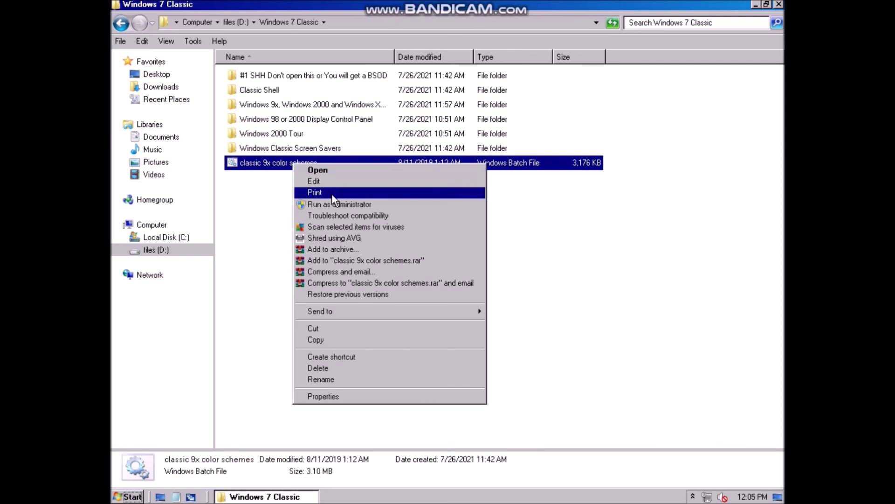
{"action": "left_click", "coordinate": [350, 270]}
{"action": "right_click", "coordinate": [700, 5]}
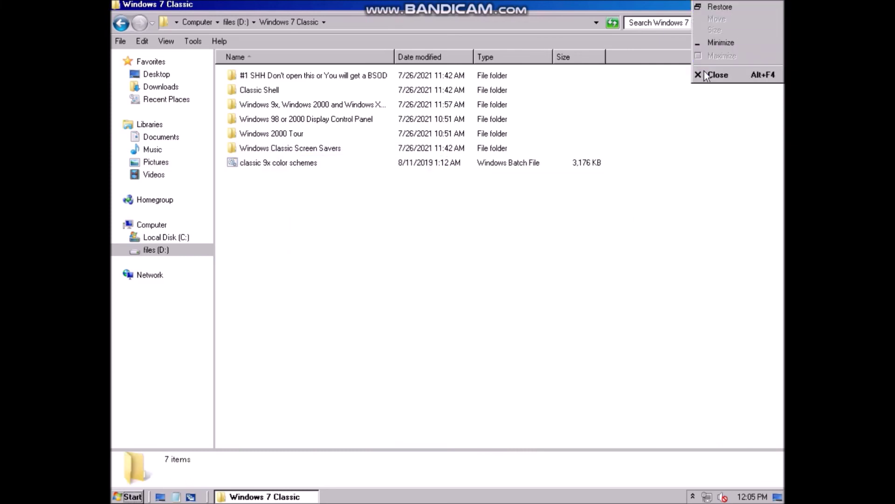
{"action": "left_click", "coordinate": [704, 71]}
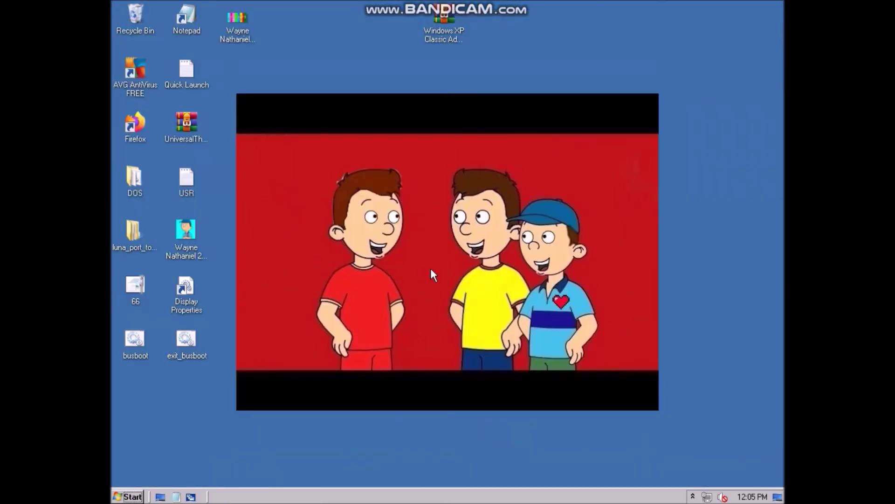
Step: Open Control Panel via Start > Settings, restore and close it, then open Computer
{"action": "left_click", "coordinate": [128, 496]}
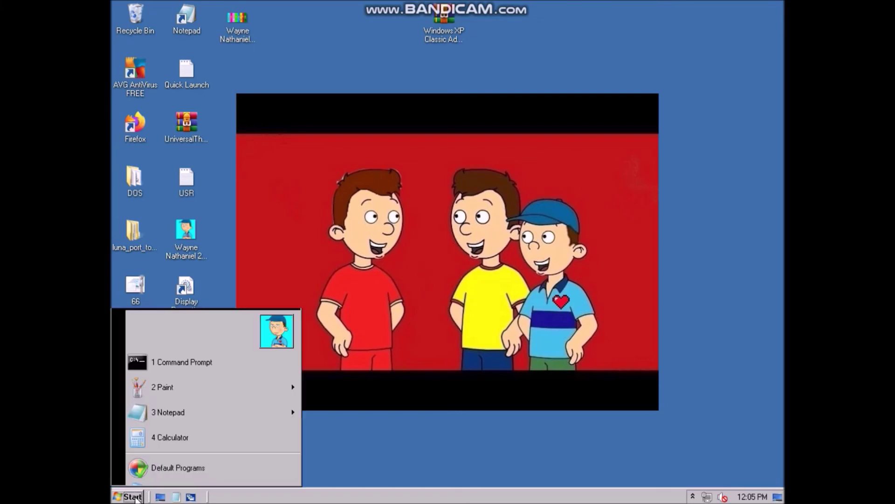
{"action": "mouse_move", "coordinate": [253, 339]}
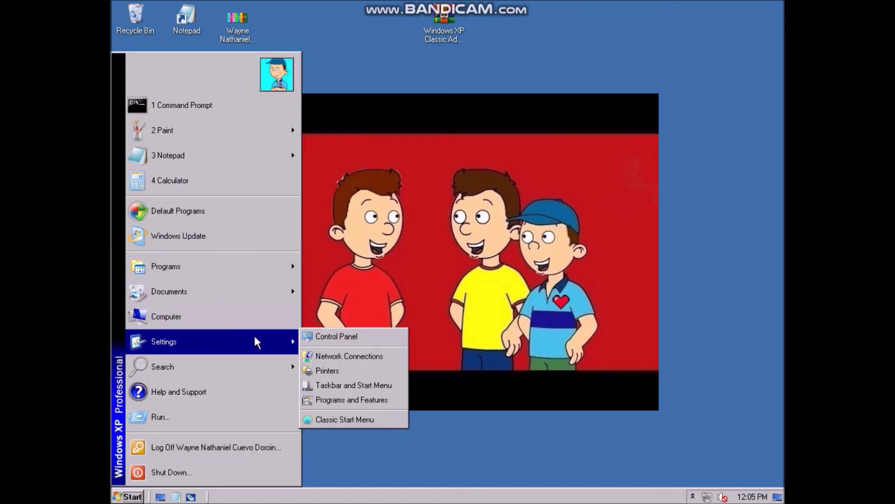
{"action": "left_click", "coordinate": [321, 336]}
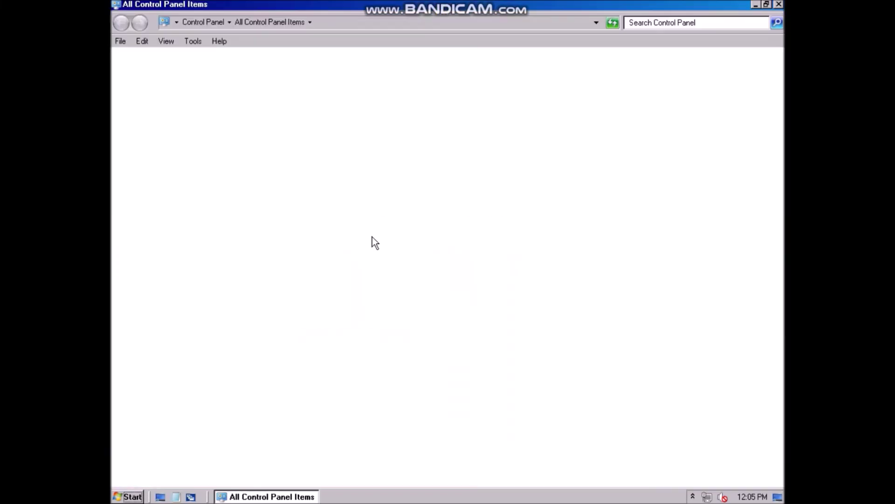
{"action": "double_click", "coordinate": [461, 5]}
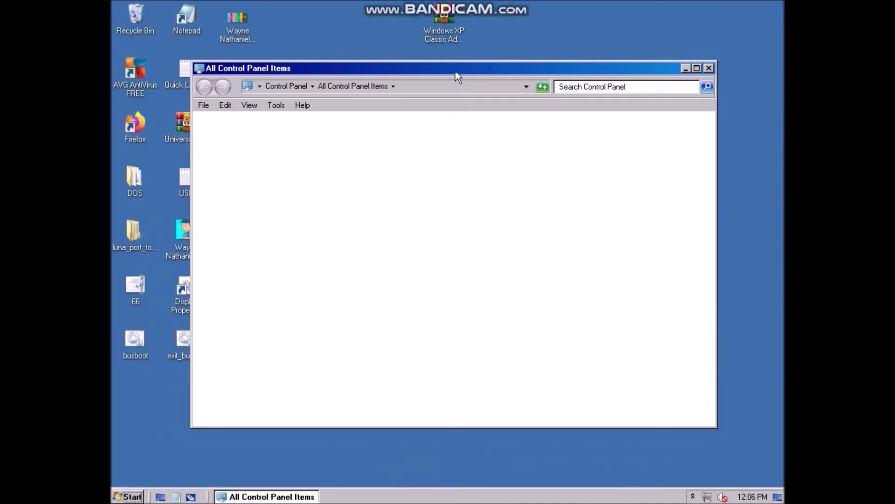
{"action": "right_click", "coordinate": [474, 65]}
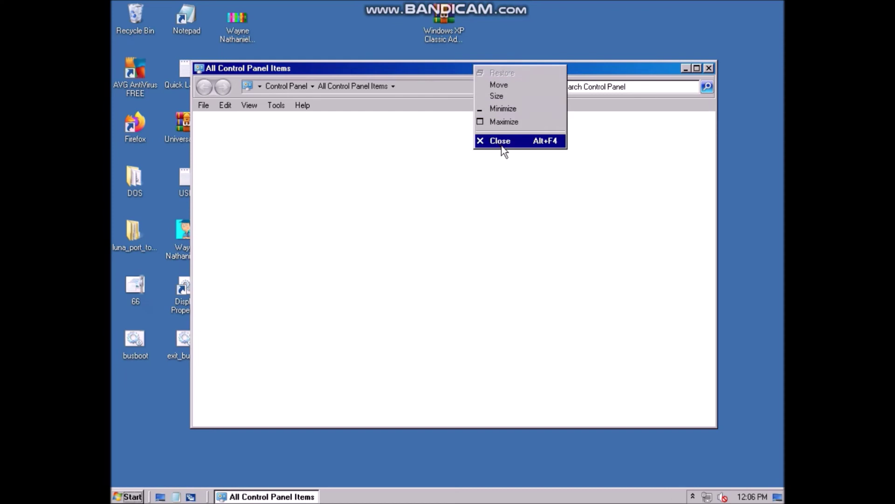
{"action": "left_click", "coordinate": [497, 140]}
{"action": "left_click", "coordinate": [140, 497]}
{"action": "left_click", "coordinate": [231, 318]}
Step: Run the classic 9x color schemes script in files (D:)\Windows 7 Classic and choose E to enable
{"action": "double_click", "coordinate": [457, 82]}
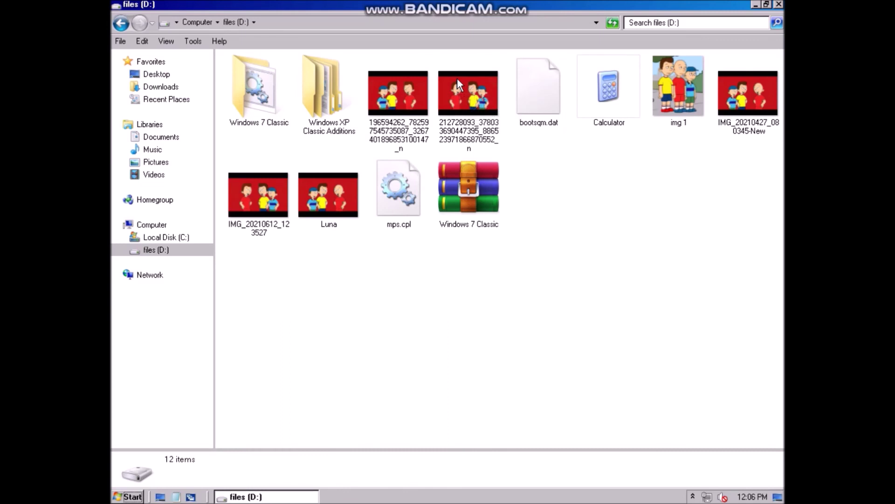
{"action": "double_click", "coordinate": [256, 89]}
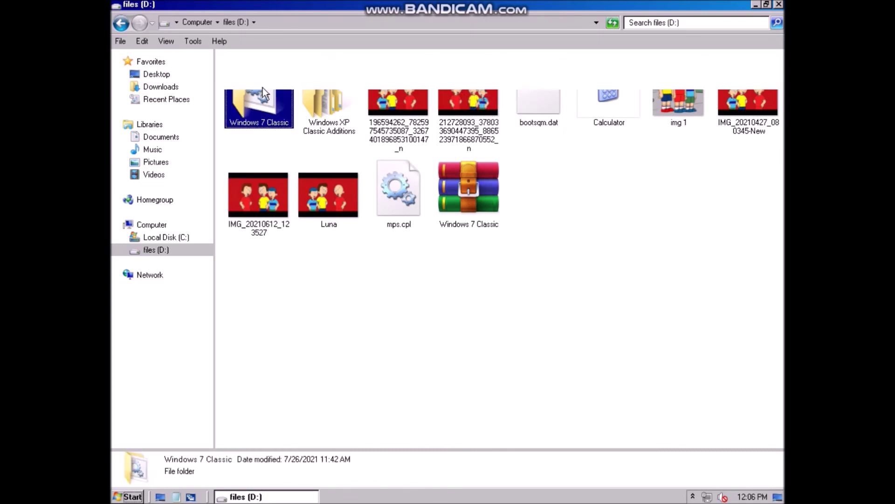
{"action": "double_click", "coordinate": [297, 163]}
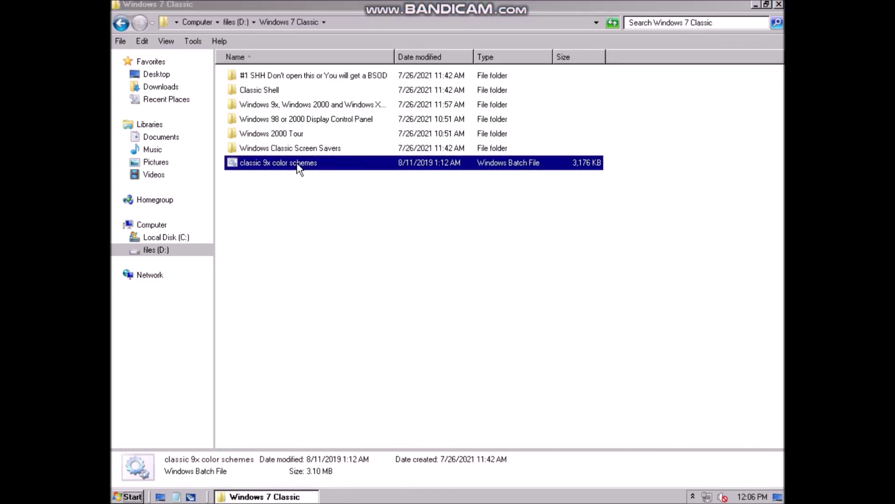
{"action": "key", "text": "e"}
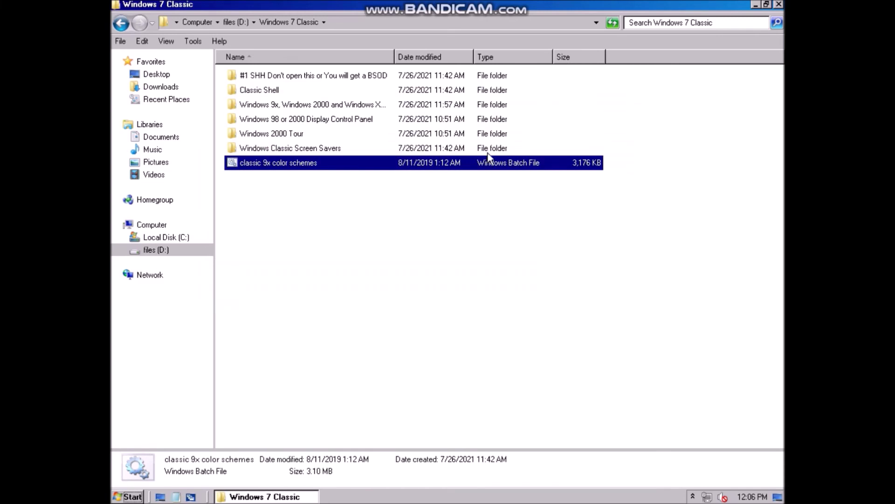
Step: Log off via Ctrl+Alt+Del and sign back in with the account password
{"action": "key", "text": "ctrl+alt+Delete"}
{"action": "key", "text": "Escape"}
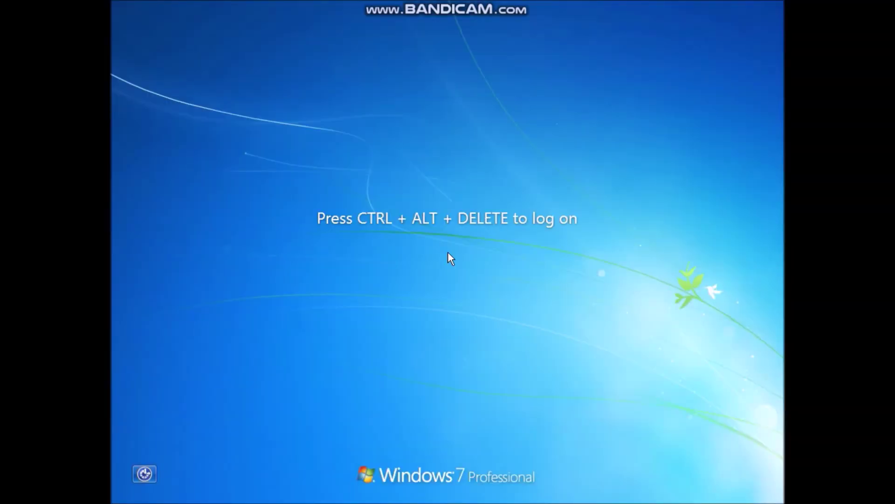
{"action": "key", "text": "ctrl+alt+Delete"}
{"action": "type", "text": "••"}
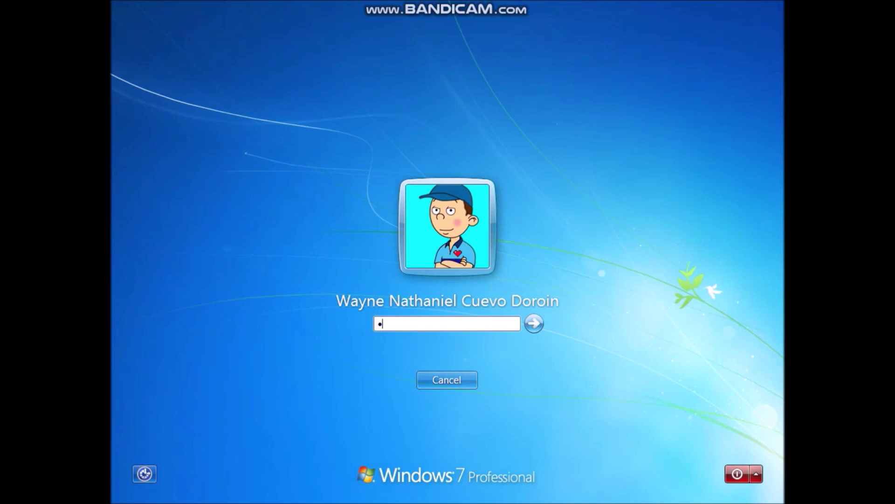
{"action": "type", "text": "•••••"}
{"action": "key", "text": "Return"}
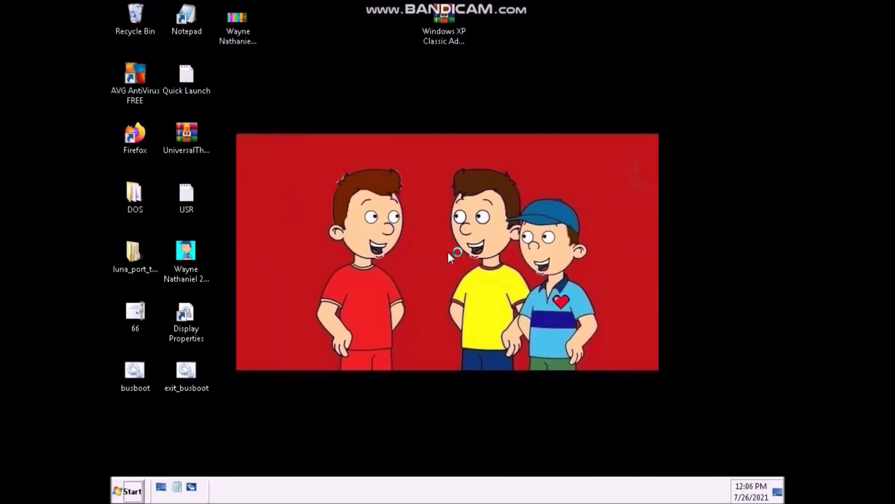
Step: Open Personalization from the desktop and apply the Windows Classic theme
{"action": "right_click", "coordinate": [446, 281]}
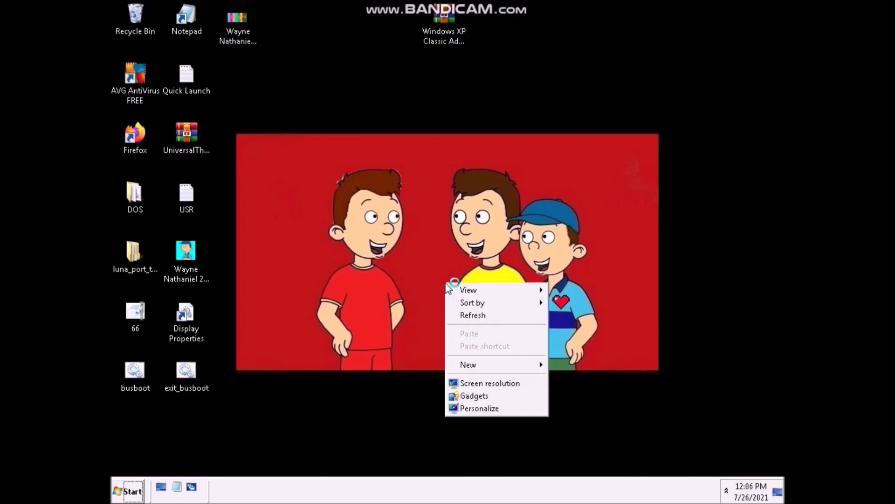
{"action": "left_click", "coordinate": [490, 407]}
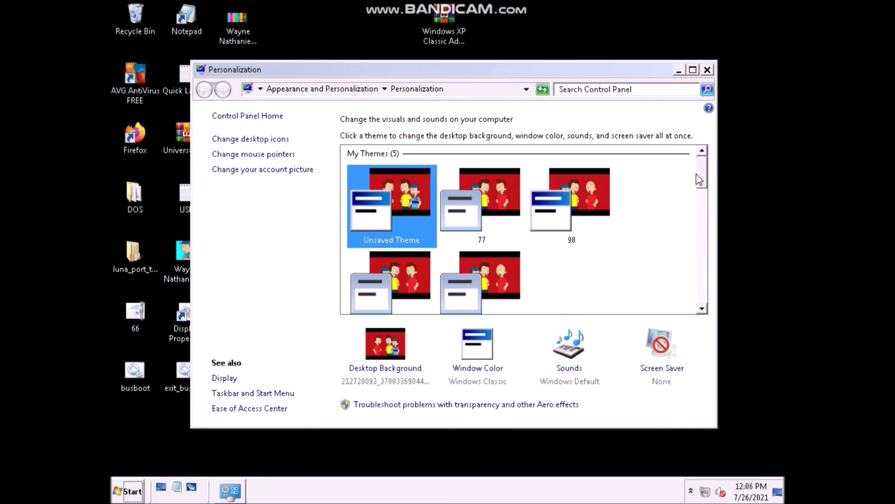
{"action": "scroll", "coordinate": [703, 184], "scroll_direction": "down", "scroll_amount": 1}
{"action": "left_click_drag", "start_coordinate": [703, 183], "coordinate": [693, 283]}
{"action": "left_click", "coordinate": [483, 219]}
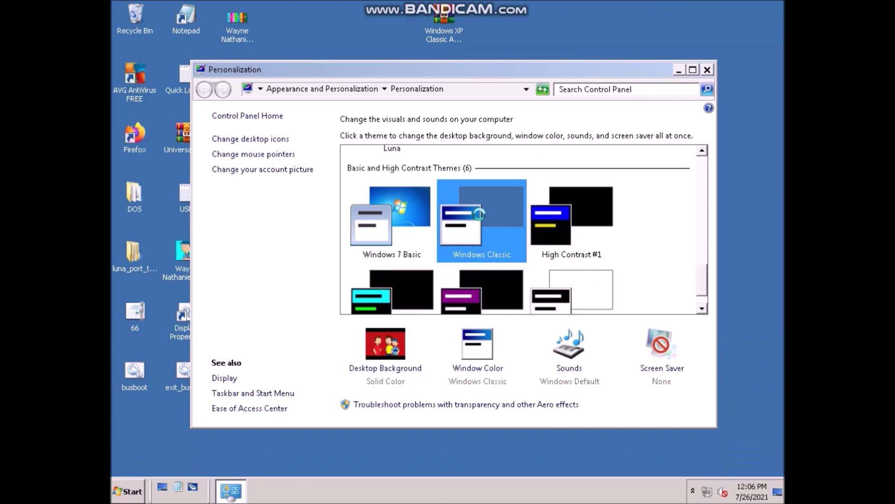
Step: Look at the Desktop item in window color and appearance settings, then cancel without changes
{"action": "left_click", "coordinate": [495, 367]}
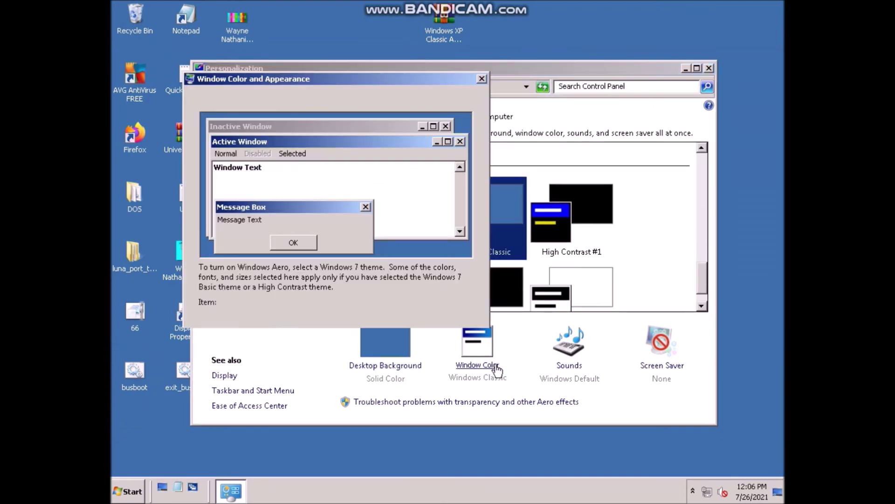
{"action": "left_click", "coordinate": [344, 315]}
{"action": "left_click", "coordinate": [412, 188]}
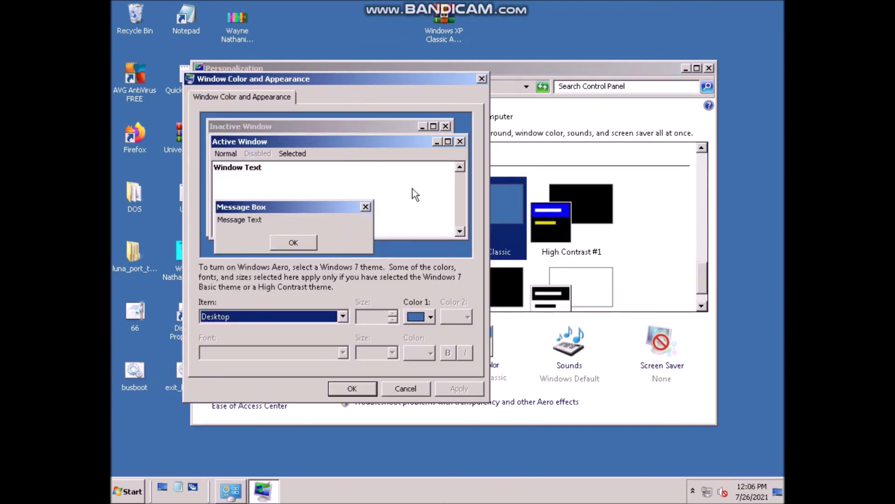
{"action": "left_click", "coordinate": [418, 385]}
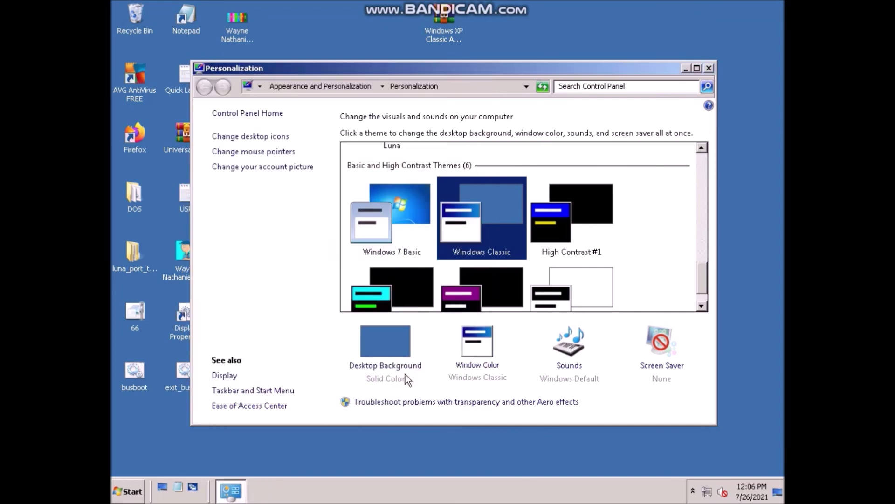
Step: Set a centred red cartoon picture from Windows Desktop Backgrounds as the wallpaper and save
{"action": "left_click", "coordinate": [387, 365]}
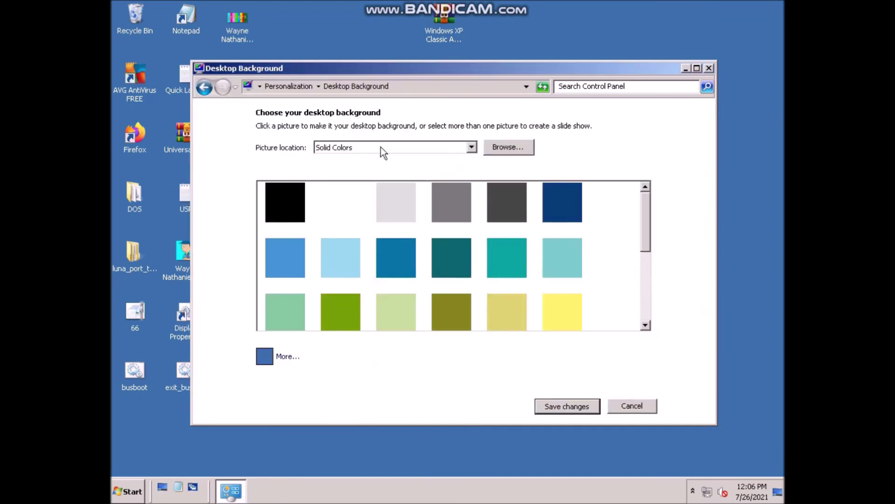
{"action": "left_click", "coordinate": [381, 148]}
{"action": "left_click", "coordinate": [371, 161]}
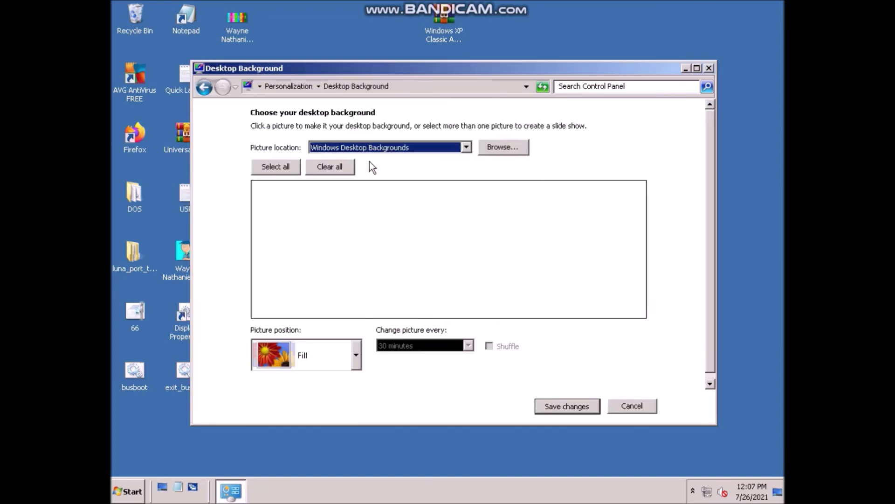
{"action": "left_click", "coordinate": [350, 168]}
{"action": "left_click", "coordinate": [360, 352]}
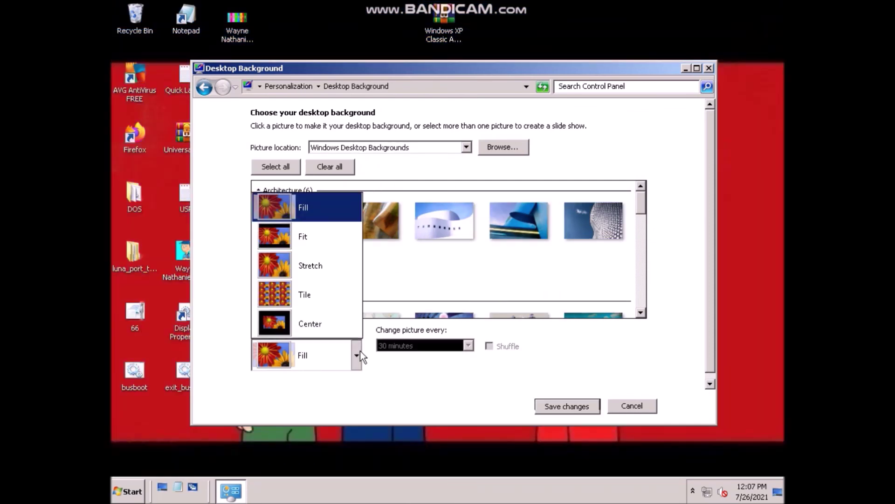
{"action": "left_click", "coordinate": [341, 327]}
{"action": "scroll", "coordinate": [592, 215], "scroll_direction": "down", "scroll_amount": 15}
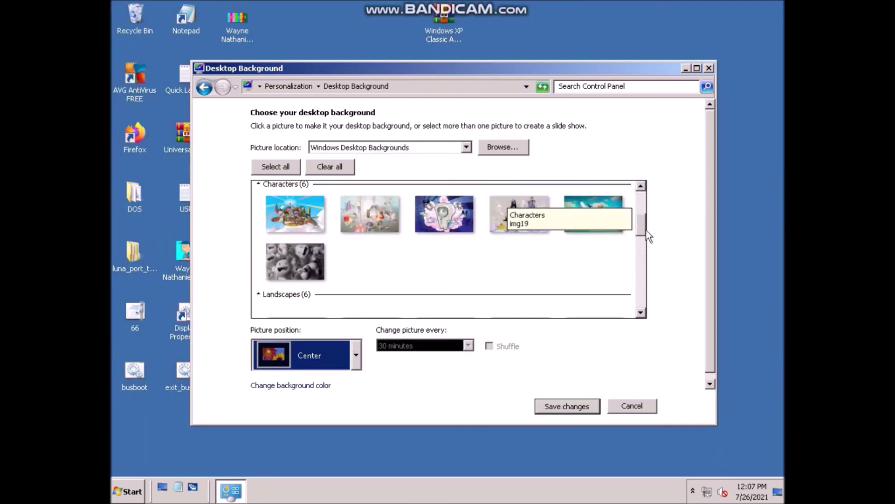
{"action": "left_click", "coordinate": [383, 236]}
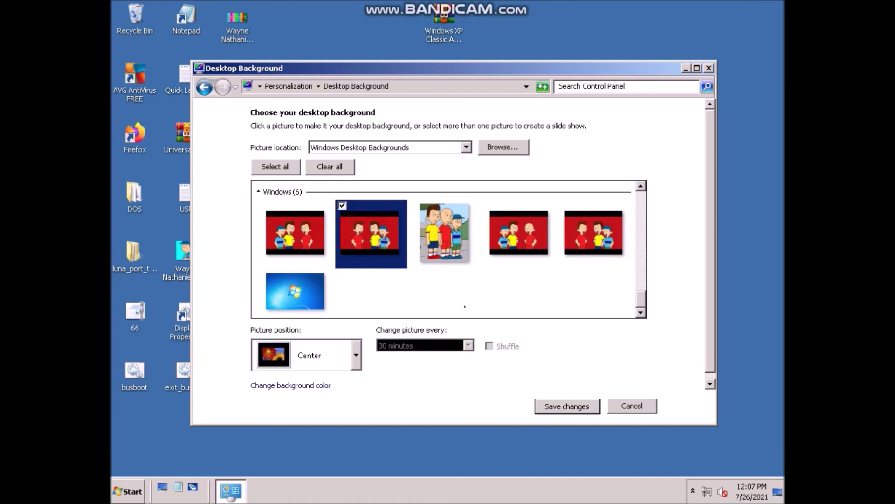
{"action": "left_click", "coordinate": [578, 412]}
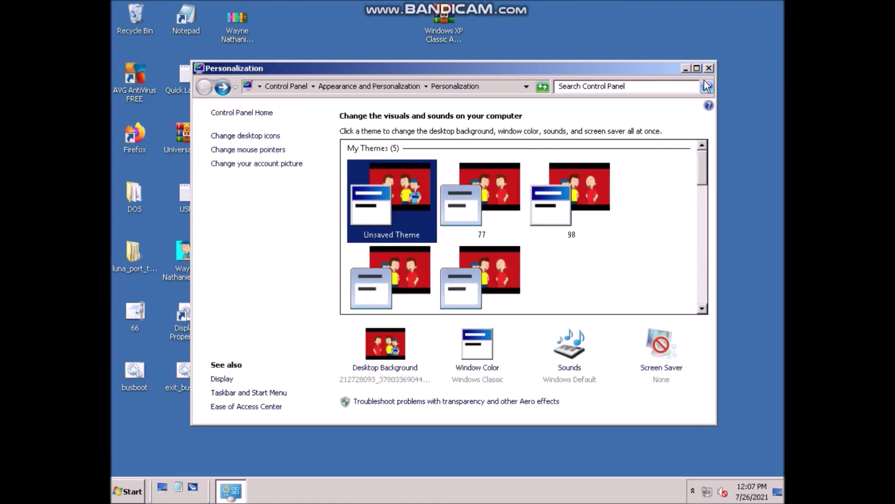
Step: Close Personalization and give the taskbar small icons with buttons that never combine
{"action": "left_click", "coordinate": [709, 67]}
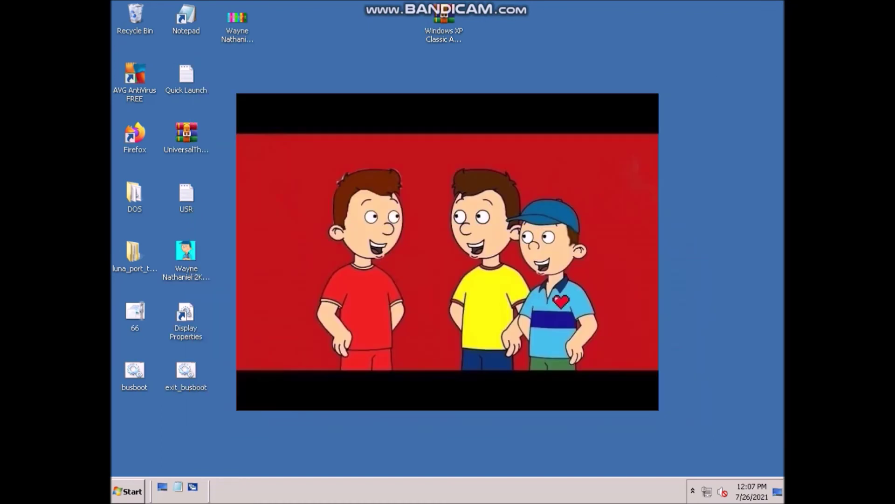
{"action": "right_click", "coordinate": [521, 492]}
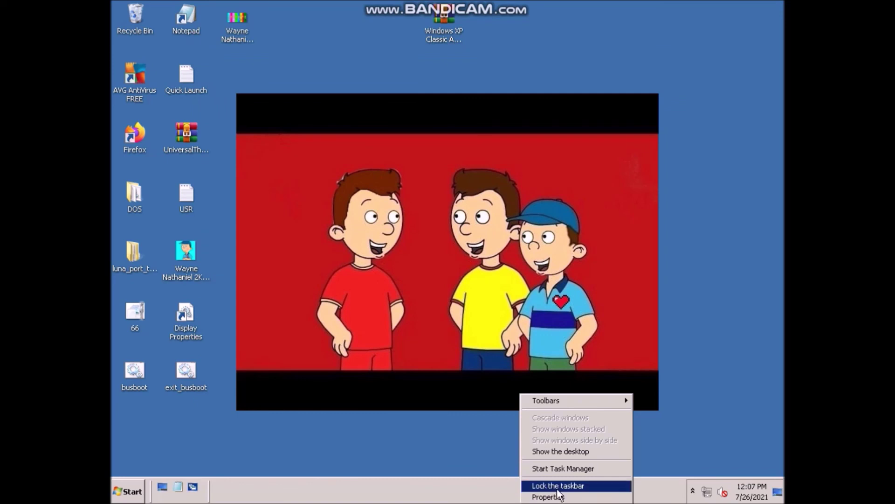
{"action": "left_click", "coordinate": [560, 500]}
{"action": "left_click", "coordinate": [178, 269]}
{"action": "left_click", "coordinate": [312, 303]}
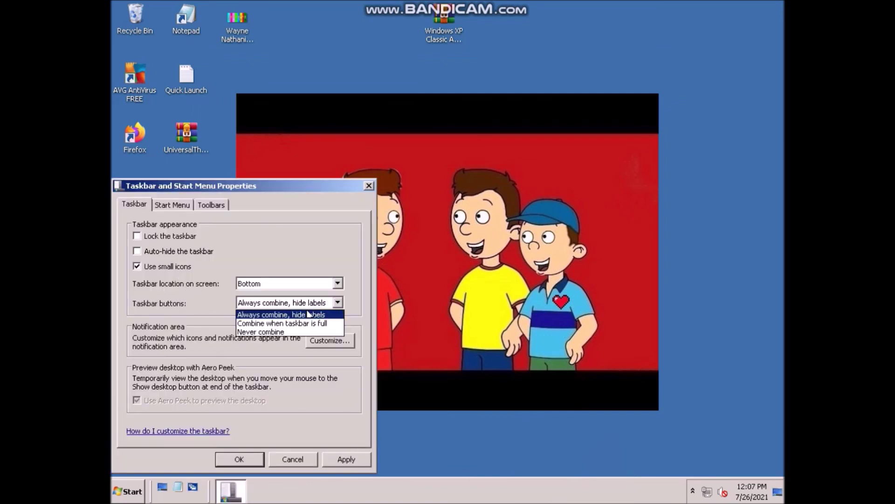
{"action": "left_click", "coordinate": [311, 332]}
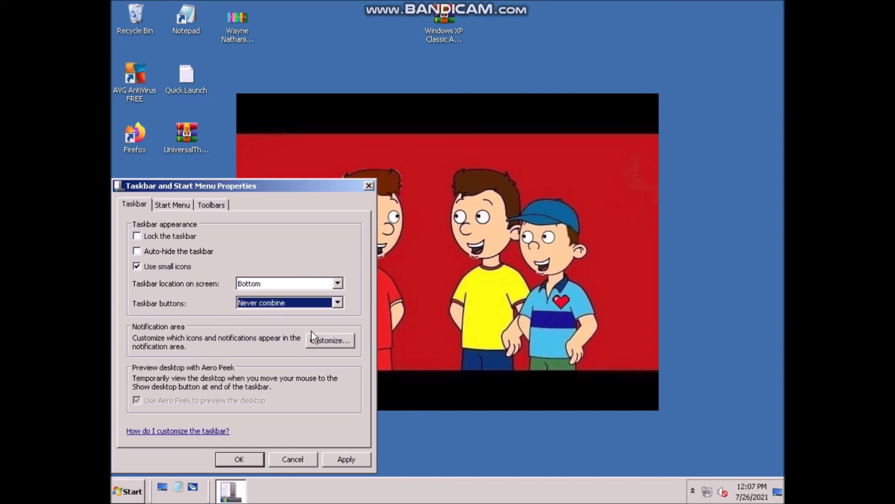
{"action": "left_click", "coordinate": [340, 452]}
{"action": "left_click", "coordinate": [239, 459]}
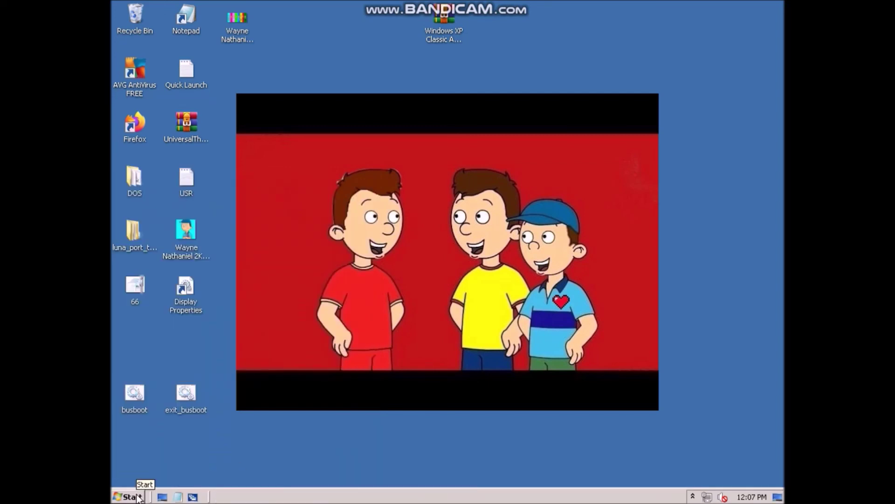
{"action": "left_click_drag", "start_coordinate": [272, 415], "coordinate": [130, 390]}
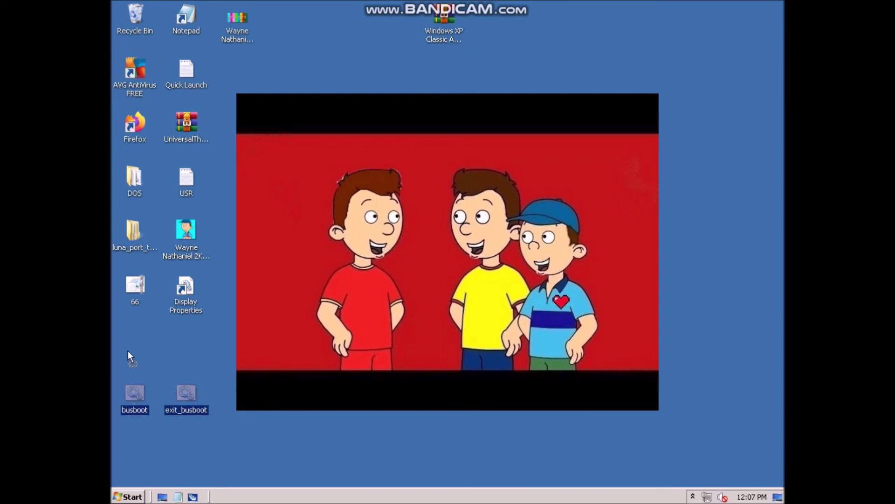
{"action": "left_click", "coordinate": [185, 432]}
Step: Start an elevated Command Prompt and run NT5_desk.cpl, correcting the mistyped file name
{"action": "left_click", "coordinate": [129, 496]}
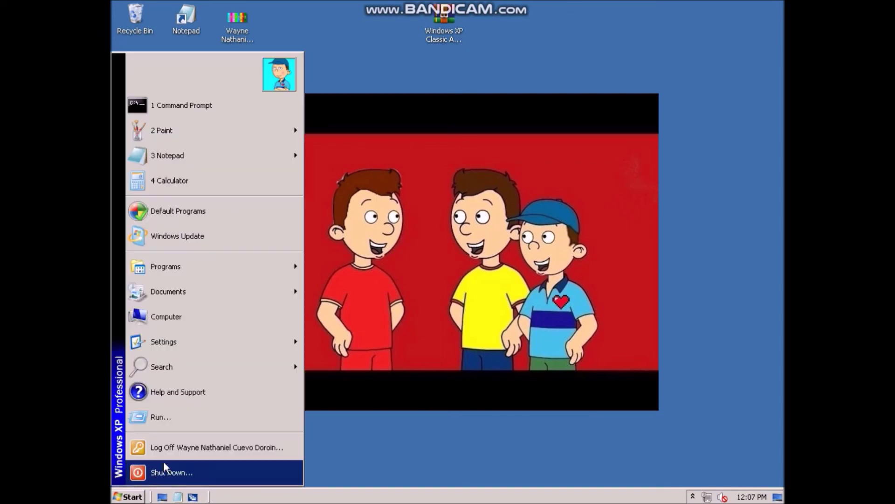
{"action": "left_click", "coordinate": [278, 103]}
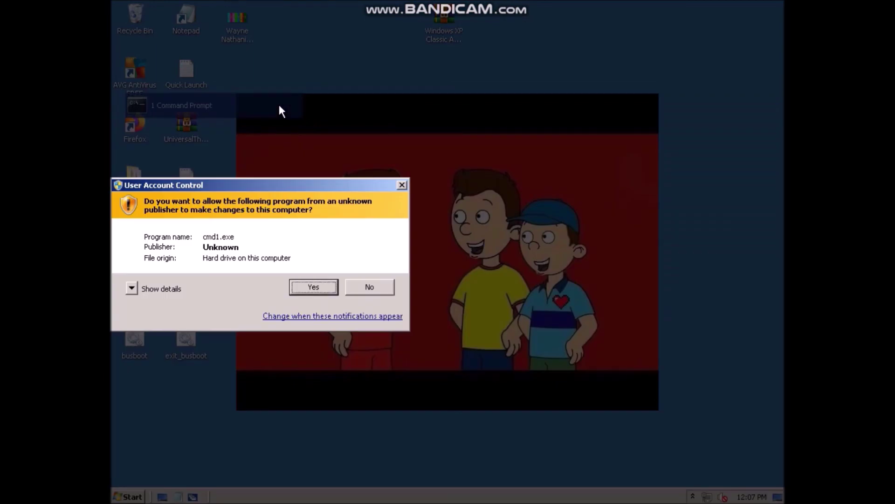
{"action": "key", "text": "Return"}
{"action": "type", "text": "NT"}
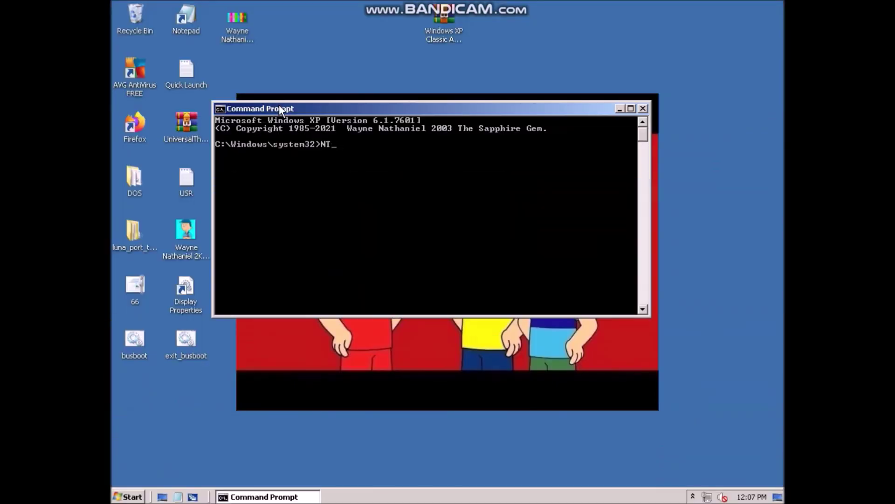
{"action": "type", "text": "_5desk.cpl"}
{"action": "key", "text": "Return"}
{"action": "key", "text": "Up"}
{"action": "key", "text": "Left"}
{"action": "key", "text": "Left"}
{"action": "key", "text": "Left"}
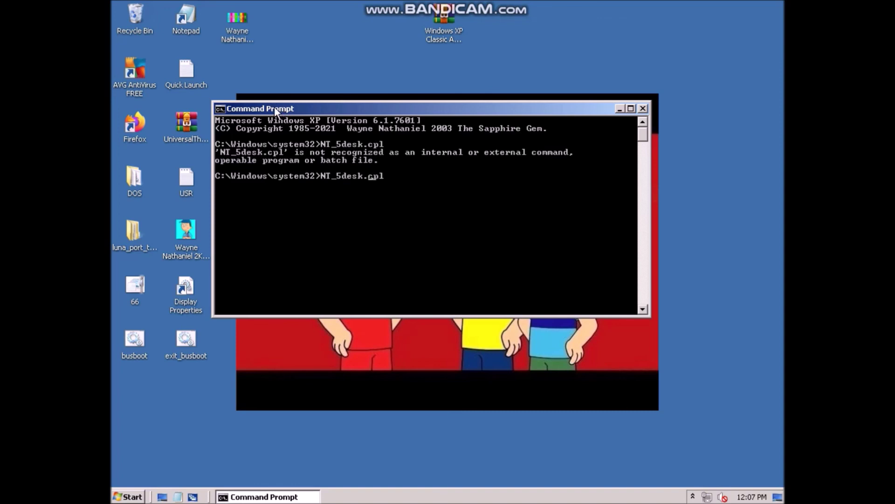
{"action": "key", "text": "Left"}
{"action": "key", "text": "BackSpace"}
{"action": "key", "text": "BackSpace"}
{"action": "type", "text": "5_"}
{"action": "key", "text": "Return"}
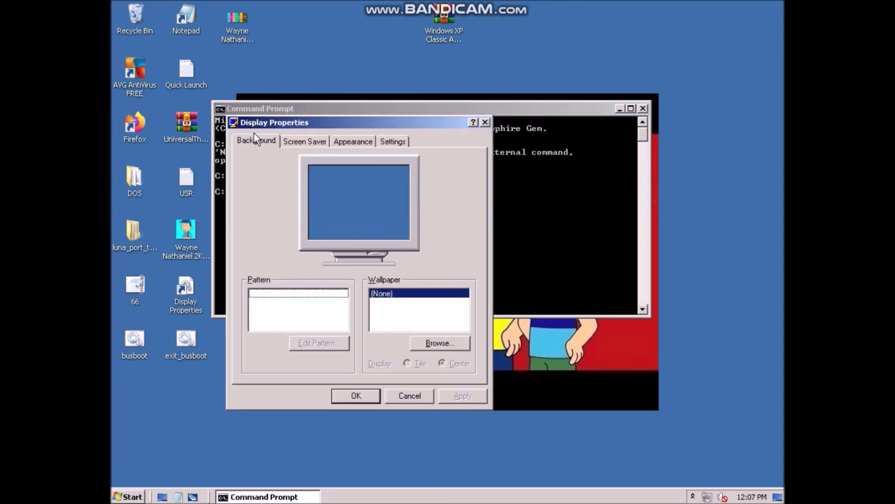
Step: Apply the Windows Classic appearance scheme in Display Properties and close it
{"action": "left_click", "coordinate": [350, 143]}
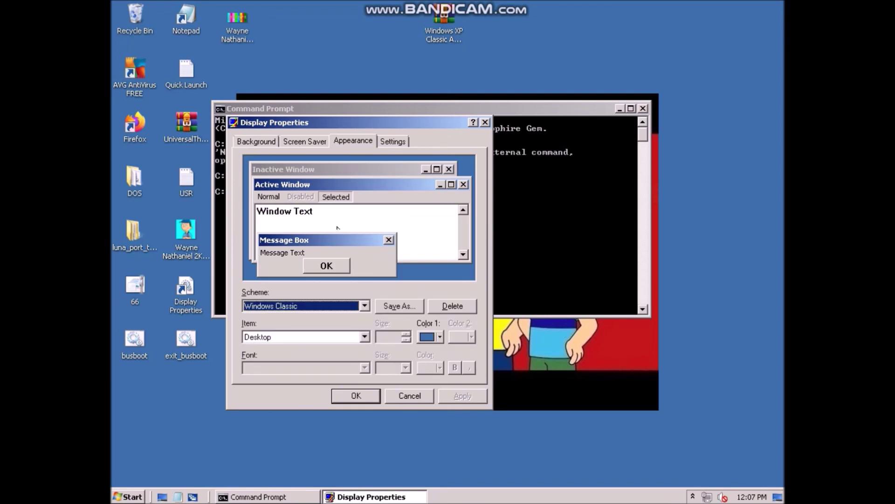
{"action": "left_click", "coordinate": [353, 304]}
{"action": "left_click", "coordinate": [328, 370]}
{"action": "left_click", "coordinate": [321, 311]}
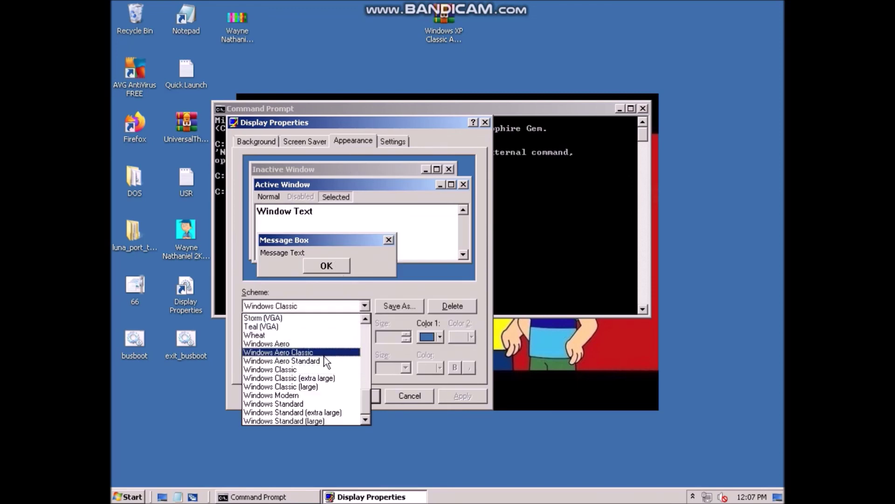
{"action": "left_click", "coordinate": [323, 350]}
{"action": "left_click", "coordinate": [338, 311]}
{"action": "left_click", "coordinate": [331, 367]}
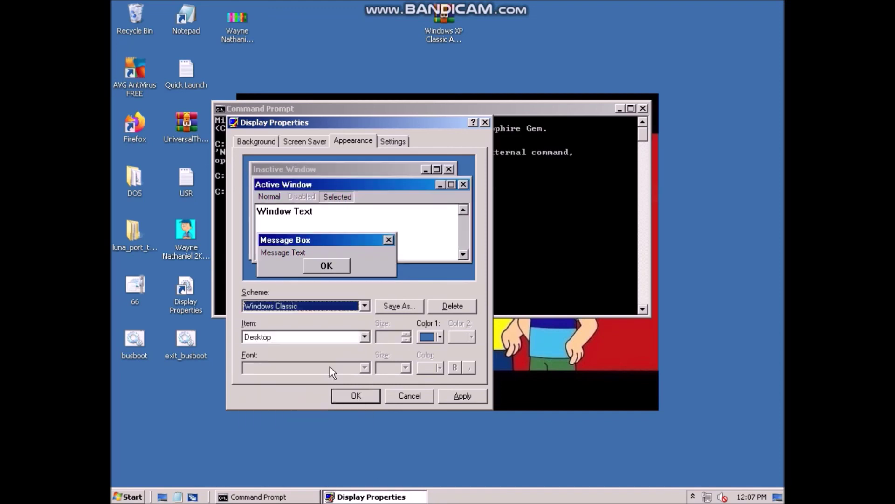
{"action": "left_click", "coordinate": [466, 397]}
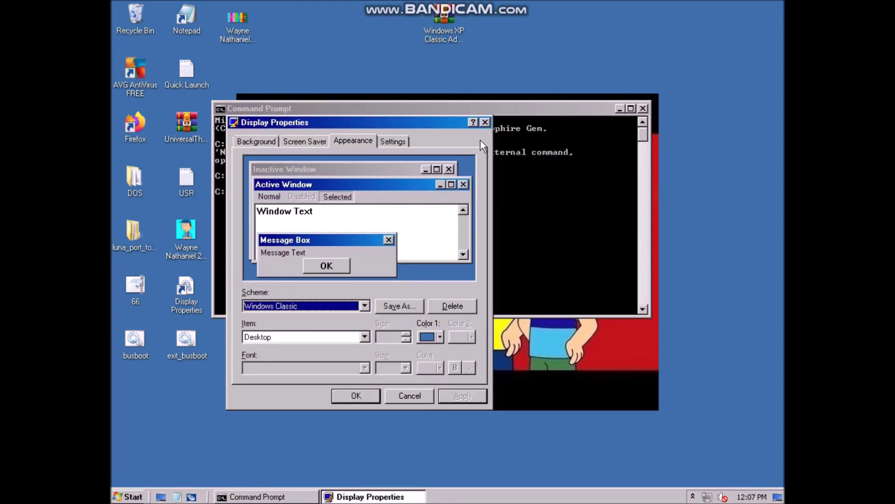
{"action": "left_click", "coordinate": [485, 122]}
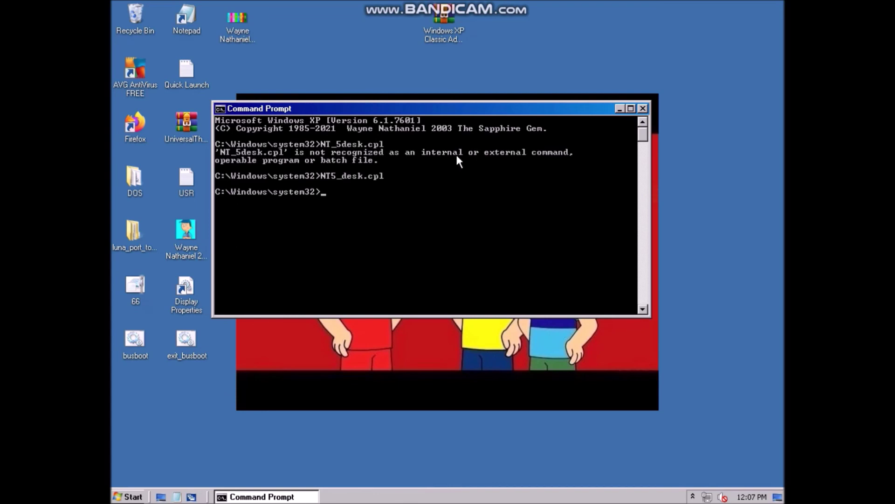
Step: Run sysdm.cpl and enable fading or sliding menus and ToolTips in Performance visual effects
{"action": "type", "text": "sysd,"}
{"action": "key", "text": "BackSpace"}
{"action": "type", "text": "m.cpl"}
{"action": "key", "text": "Return"}
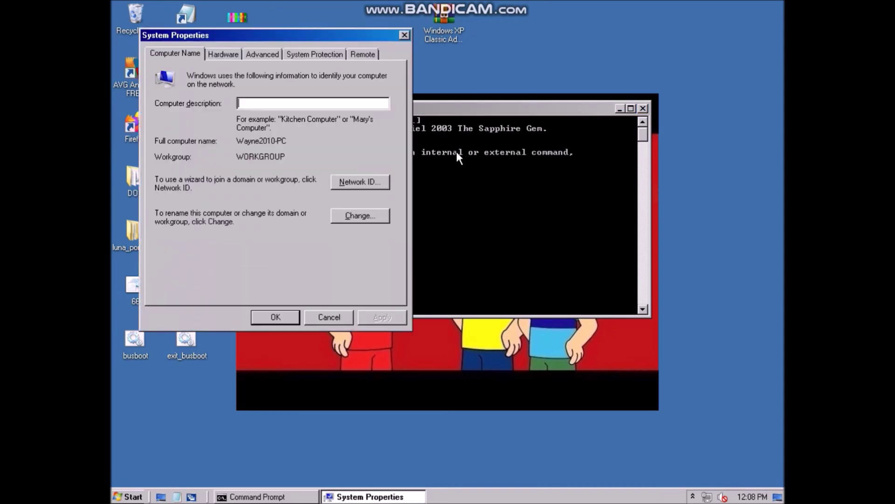
{"action": "left_click", "coordinate": [267, 59]}
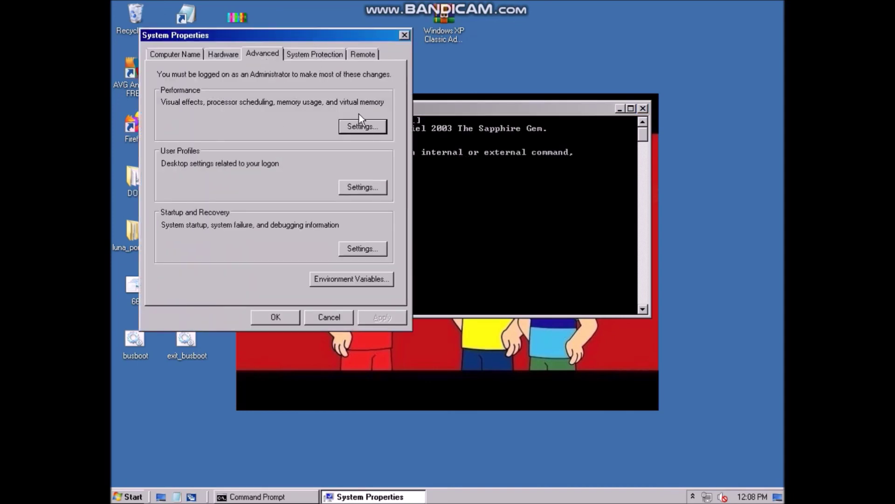
{"action": "left_click", "coordinate": [363, 128]}
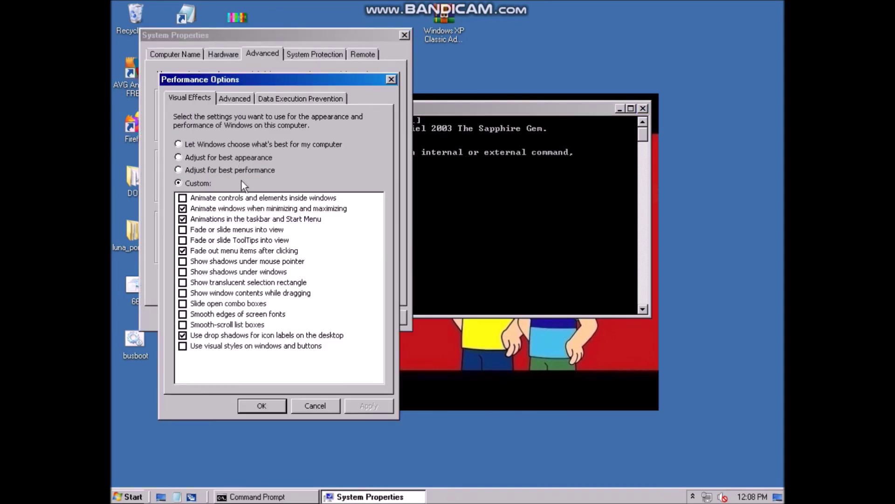
{"action": "left_click", "coordinate": [185, 232]}
{"action": "left_click", "coordinate": [183, 239]}
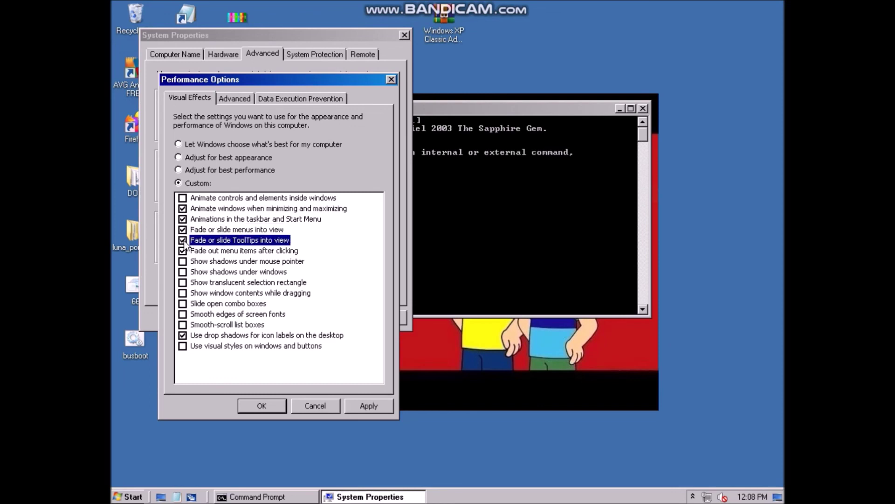
{"action": "left_click", "coordinate": [369, 405]}
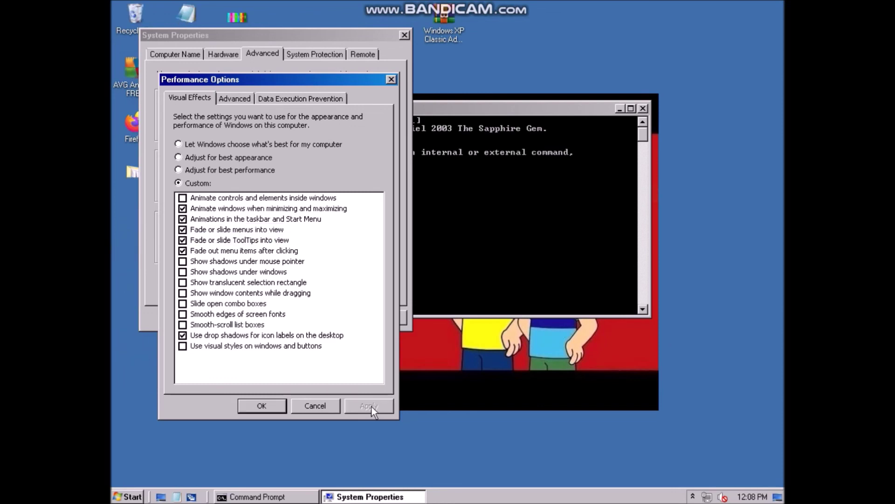
{"action": "left_click", "coordinate": [282, 406]}
Step: Close System Properties and the Command Prompt window
{"action": "right_click", "coordinate": [385, 37]}
{"action": "left_click", "coordinate": [420, 57]}
{"action": "right_click", "coordinate": [427, 108]}
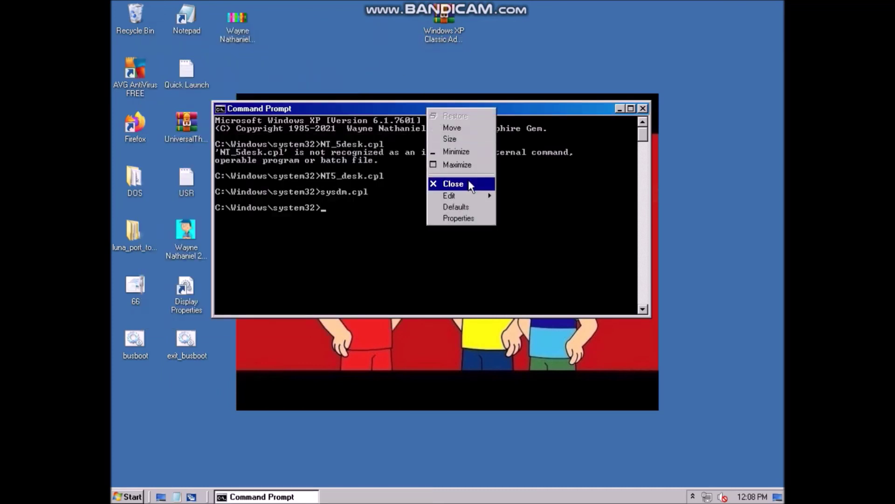
{"action": "left_click", "coordinate": [468, 183]}
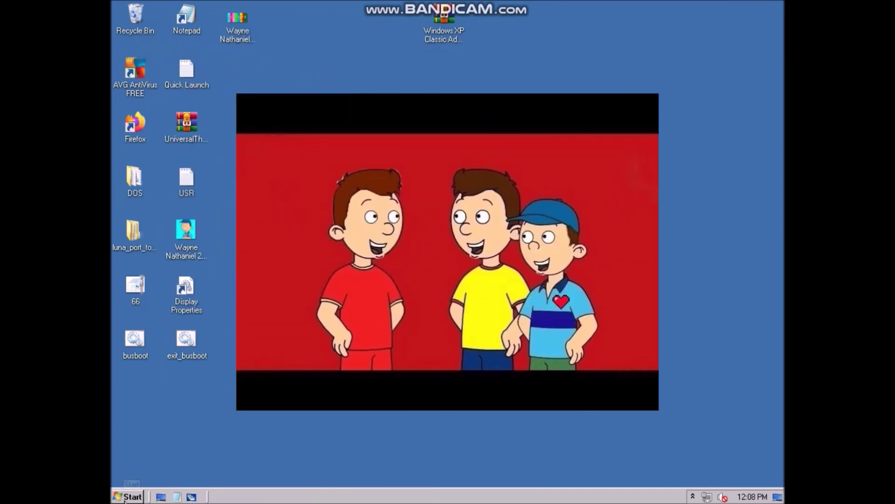
{"action": "left_click", "coordinate": [127, 497]}
{"action": "mouse_move", "coordinate": [220, 276]}
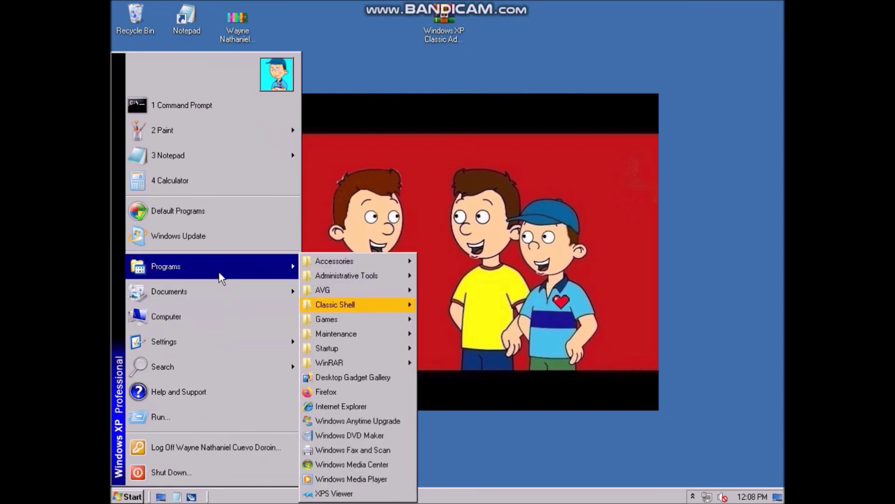
{"action": "mouse_move", "coordinate": [338, 266]}
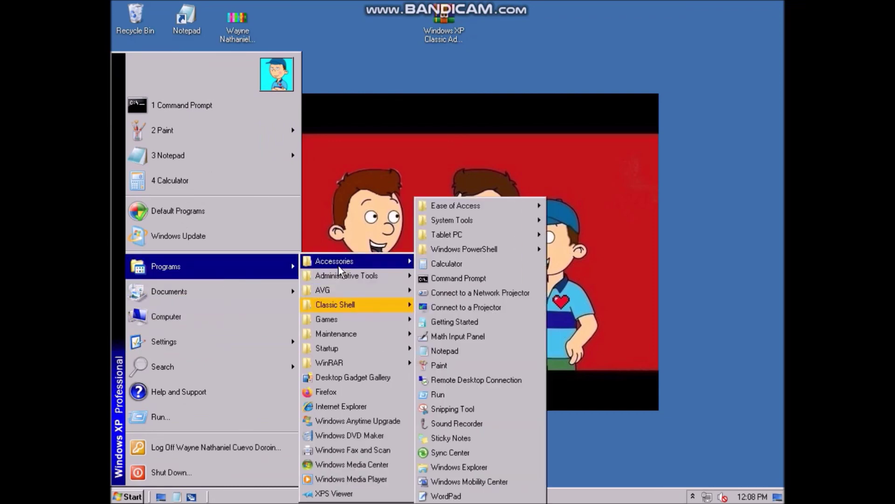
{"action": "left_click", "coordinate": [474, 363]}
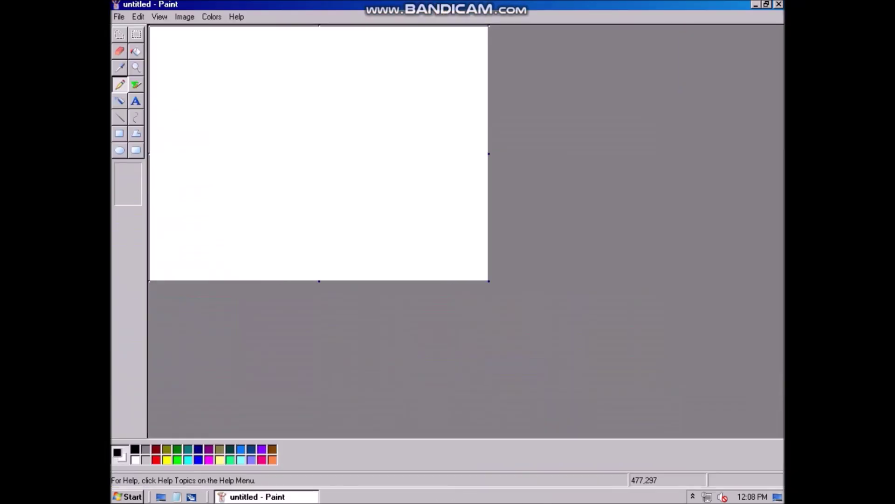
{"action": "right_click", "coordinate": [348, 4]}
{"action": "left_click", "coordinate": [383, 70]}
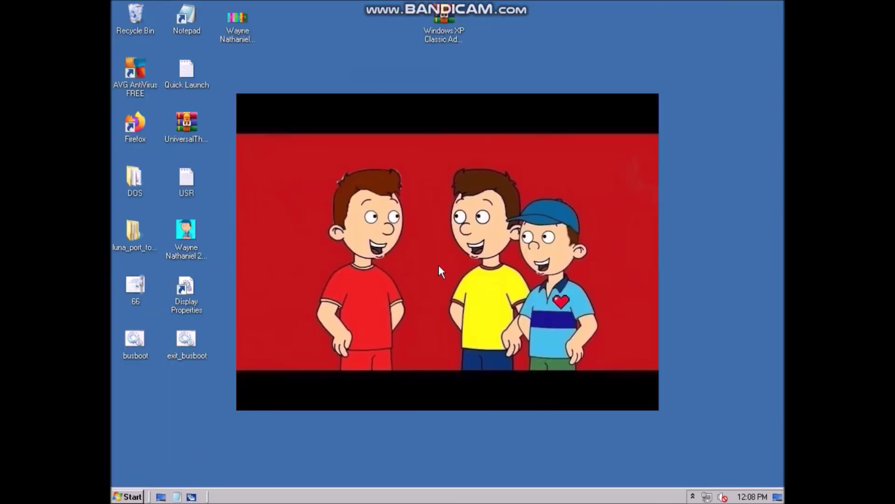